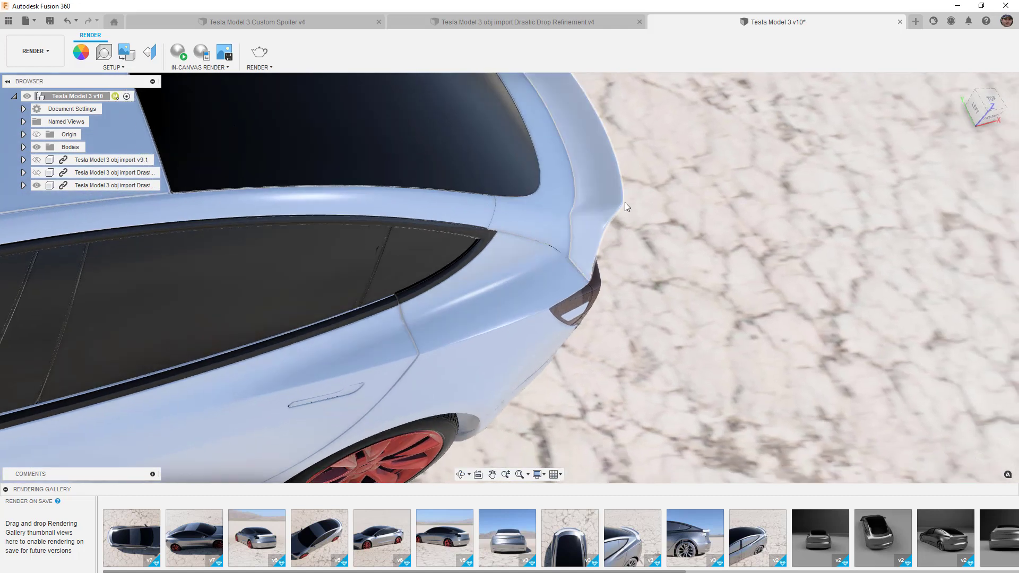
# Switch the Tesla Model 3 assembly from the Render to the Design workspace and view it from the front.
pyautogui.keyDown('shift'); pyautogui.moveTo(759, 221); pyautogui.dragTo(699, 173, button='middle'); pyautogui.keyUp('shift')
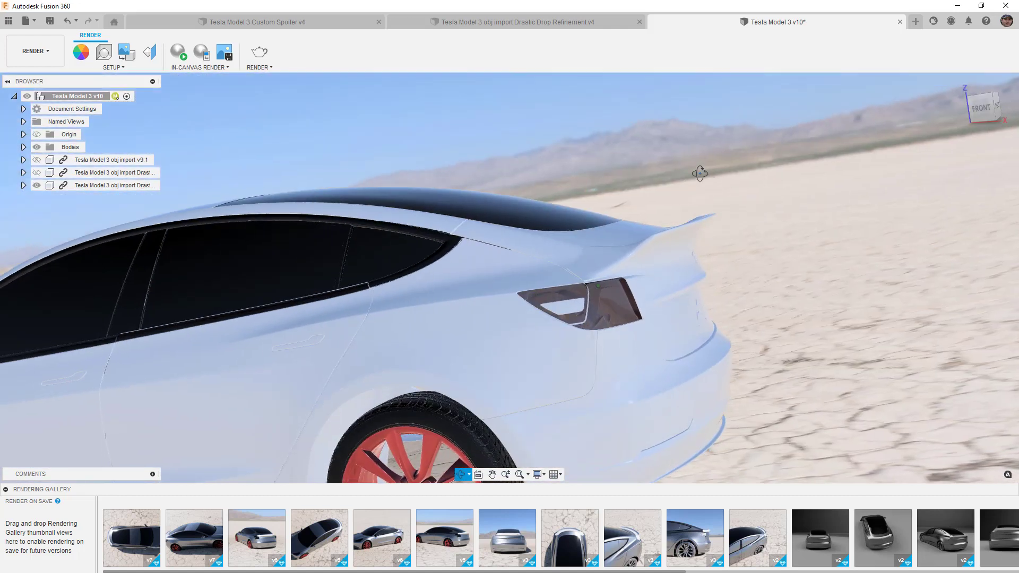
pyautogui.click(33, 51)
pyautogui.click(42, 72)
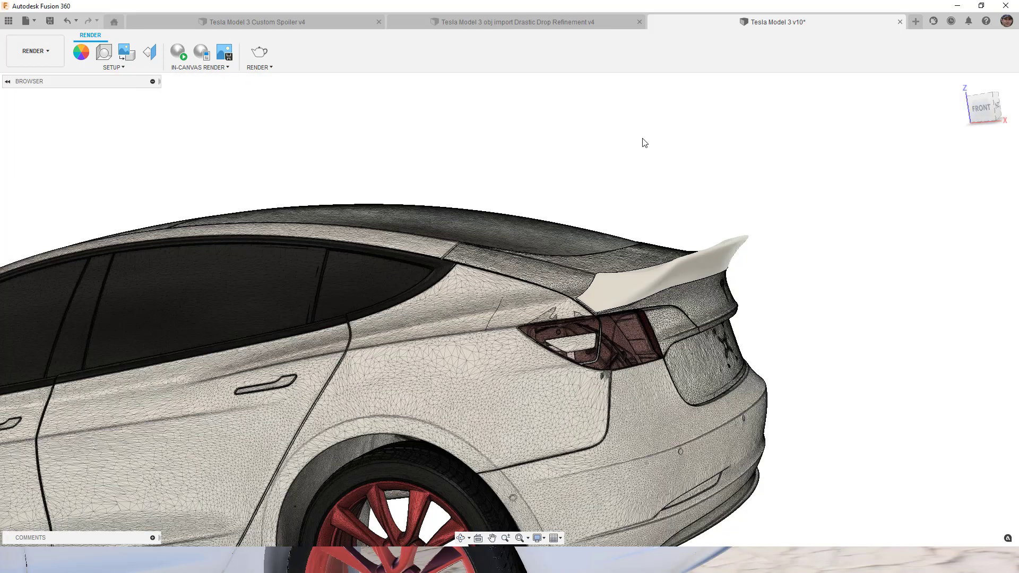
pyautogui.click(970, 107)
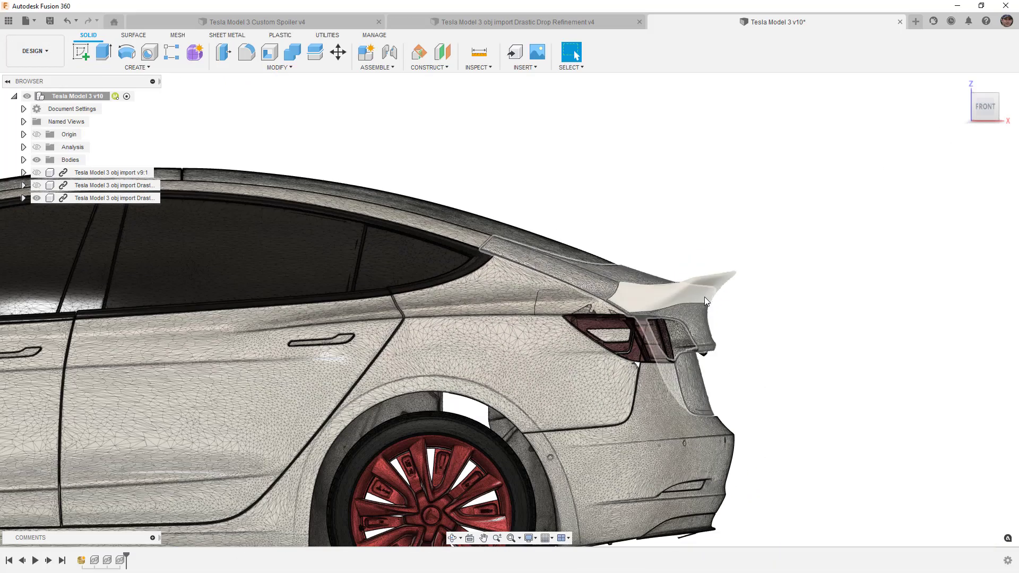
# Show the section analysis through the rear spoiler, inspect its cross-section, and hide the analysis again.
pyautogui.scroll(3, 707, 299)
pyautogui.scroll(2, 709, 301)
pyautogui.click(37, 147)
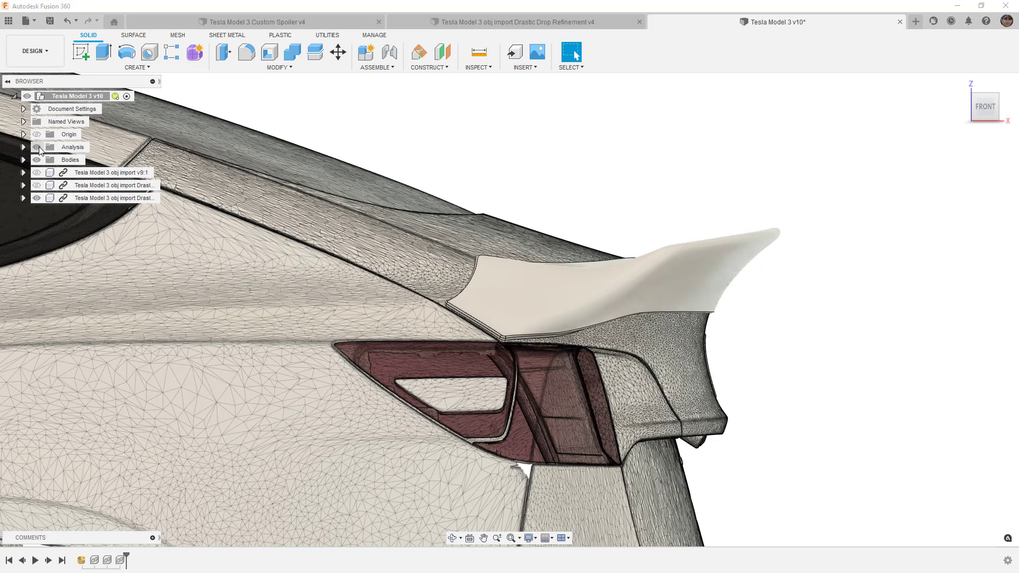
pyautogui.scroll(3, 762, 273)
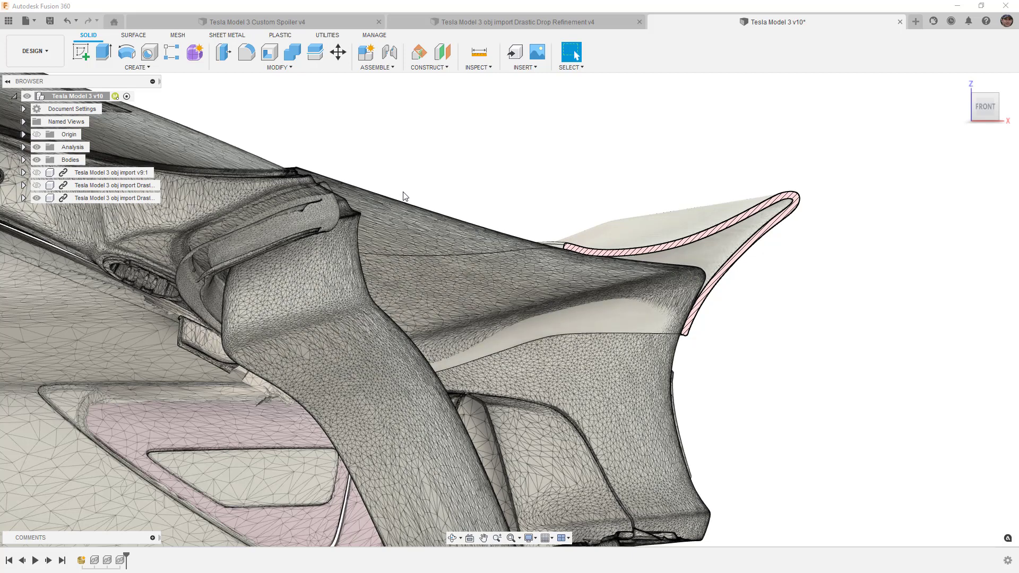
pyautogui.click(37, 147)
# Switch to the Drastic Drop Refinement design and inspect the spoiler's T-spline layout from above and behind.
pyautogui.click(508, 23)
pyautogui.keyDown('shift'); pyautogui.moveTo(512, 163); pyautogui.dragTo(467, 175, button='middle'); pyautogui.keyUp('shift')
pyautogui.keyDown('shift'); pyautogui.moveTo(497, 55); pyautogui.dragTo(498, 55, button='middle'); pyautogui.keyUp('shift')
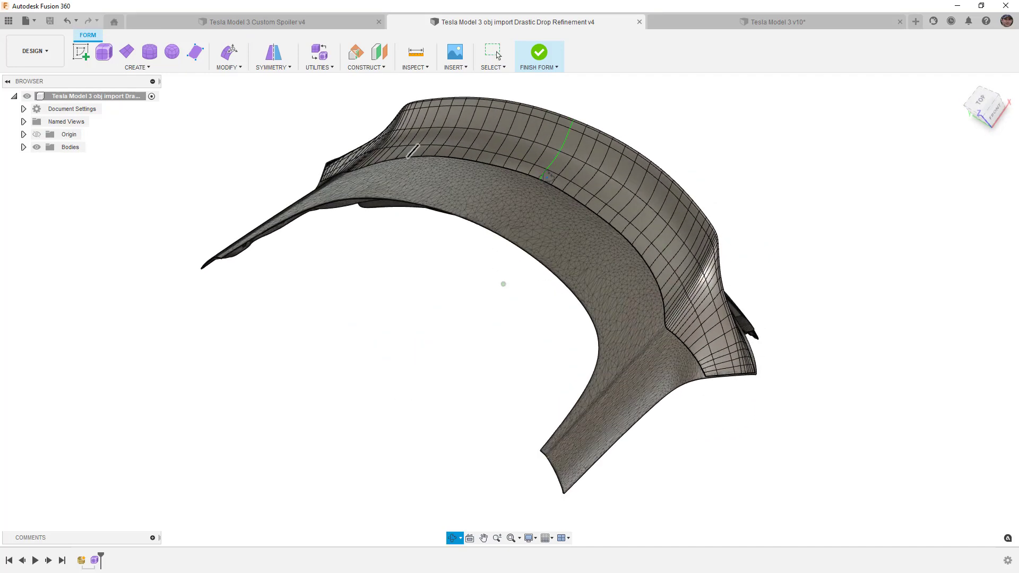
pyautogui.keyDown('shift'); pyautogui.moveTo(467, 160); pyautogui.dragTo(543, 180, button='middle'); pyautogui.keyUp('shift')
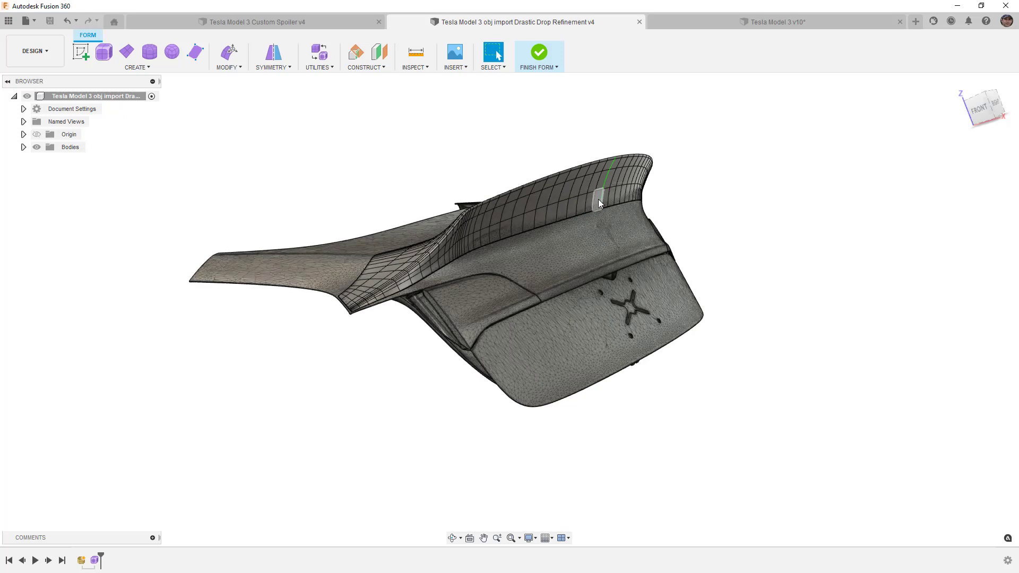
# Compare the spoiler corner in the Custom Spoiler design with the Drastic Drop Refinement version, ending in the Custom Spoiler design.
pyautogui.click(304, 22)
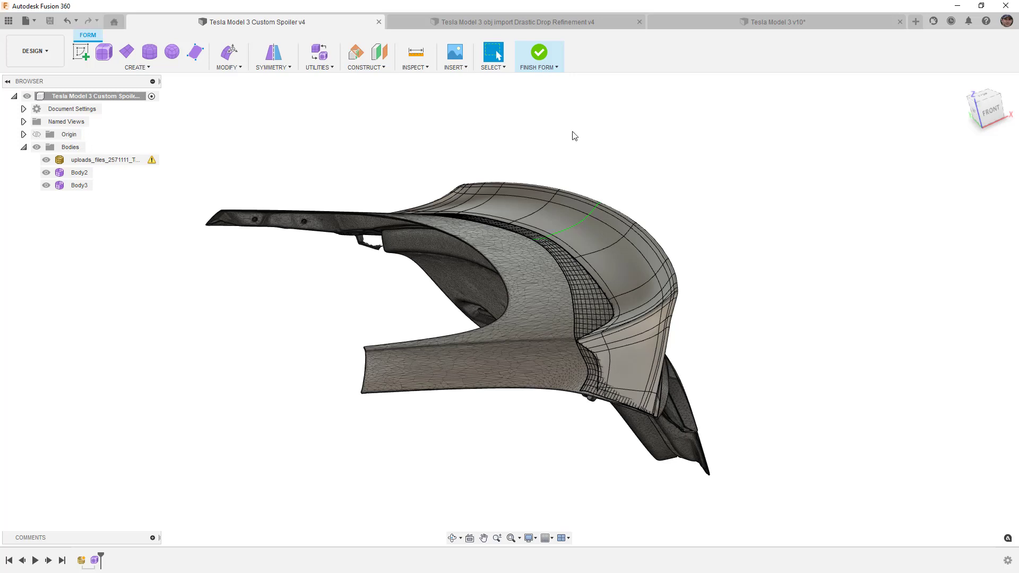
pyautogui.click(533, 22)
pyautogui.keyDown('shift'); pyautogui.moveTo(566, 182); pyautogui.dragTo(620, 203, button='middle'); pyautogui.keyUp('shift')
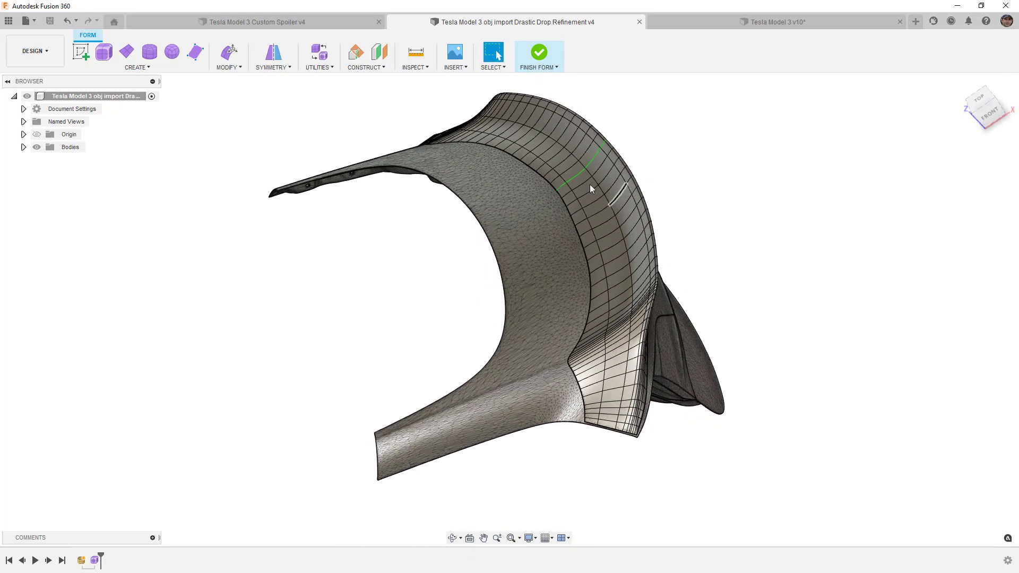
pyautogui.click(311, 27)
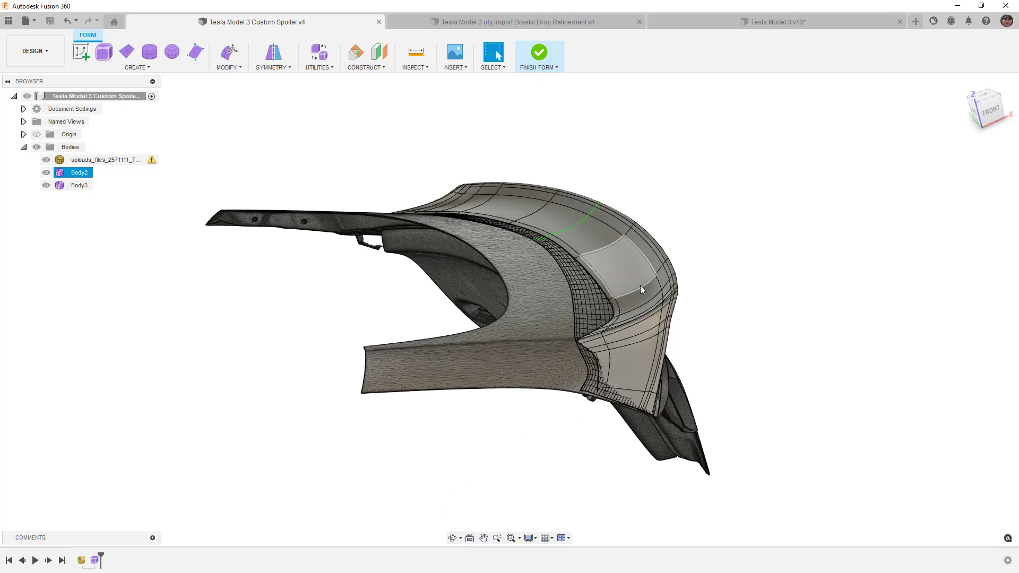
pyautogui.scroll(5, 673, 300)
pyautogui.moveTo(677, 303)
pyautogui.keyDown('shift'); pyautogui.mouseDown(button='middle')
pyautogui.moveTo(689, 303)
pyautogui.moveTo(682, 297)
pyautogui.mouseUp(button='middle'); pyautogui.keyUp('shift')
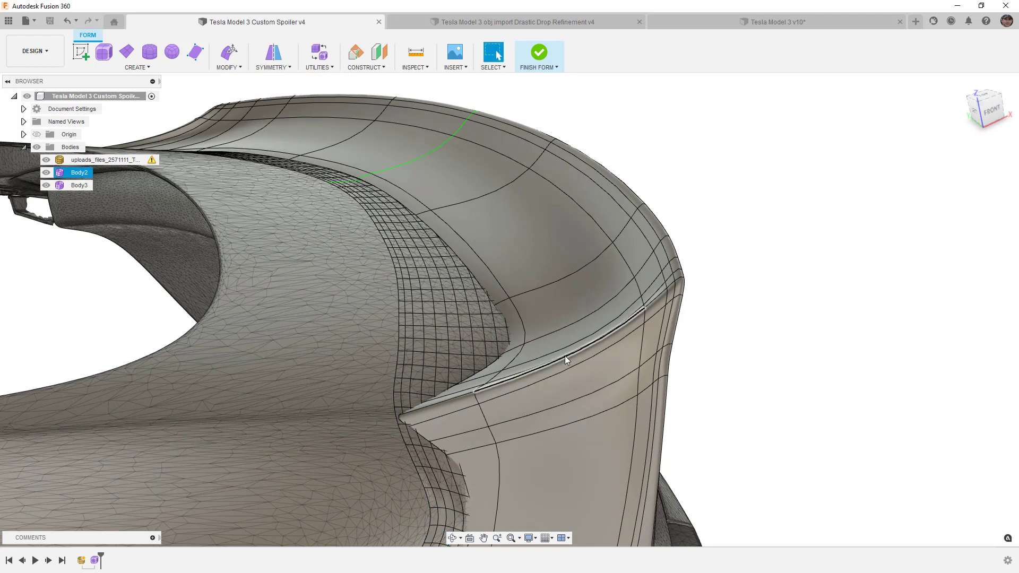
# Hide Body2 and the imported car mesh so that only Body3 is shown.
pyautogui.click(171, 248)
pyautogui.click(46, 173)
pyautogui.scroll(-3, 398, 251)
pyautogui.click(46, 160)
pyautogui.moveTo(307, 323)
pyautogui.keyDown('shift'); pyautogui.mouseDown(button='middle')
pyautogui.moveTo(264, 320)
pyautogui.moveTo(294, 322)
pyautogui.mouseUp(button='middle'); pyautogui.keyUp('shift')
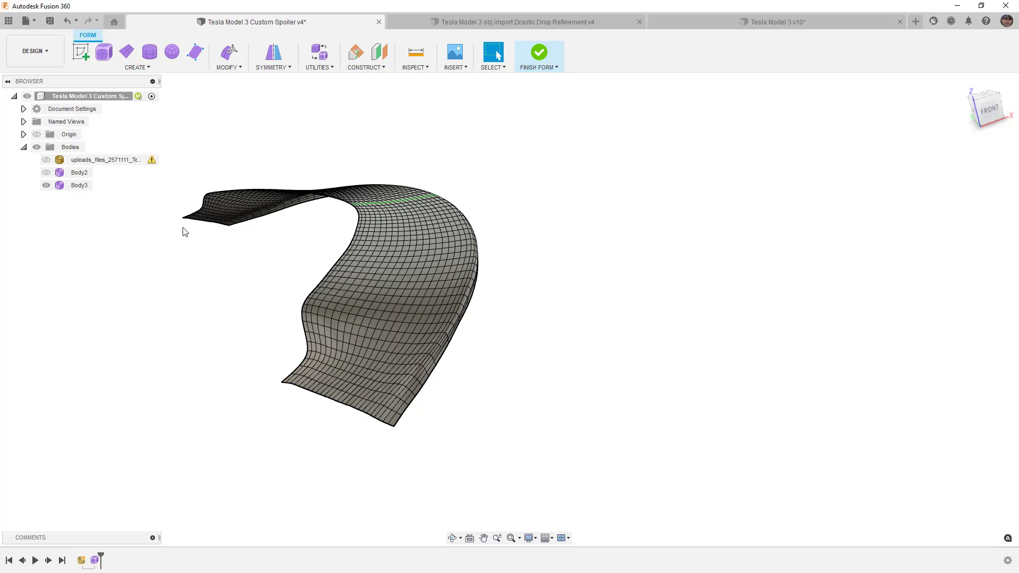
# Show Body2 again, change it to box display, and hide Body3.
pyautogui.click(47, 173)
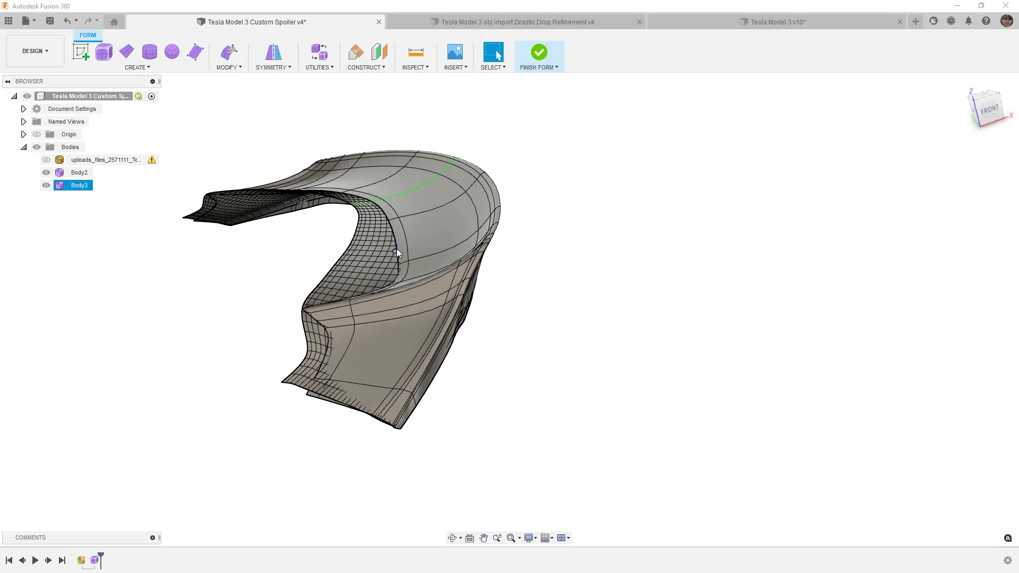
pyautogui.click(406, 210)
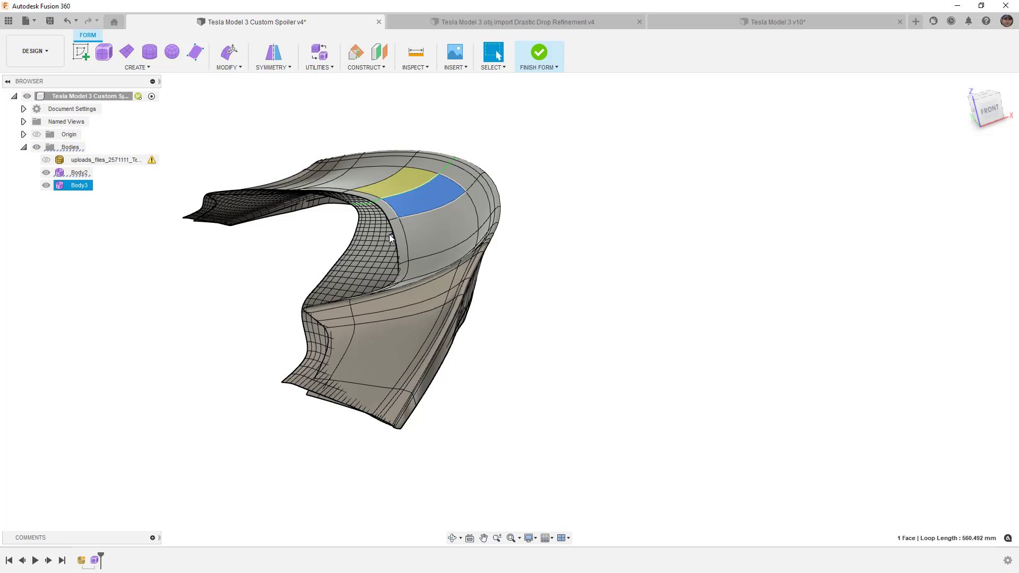
pyautogui.click(432, 225)
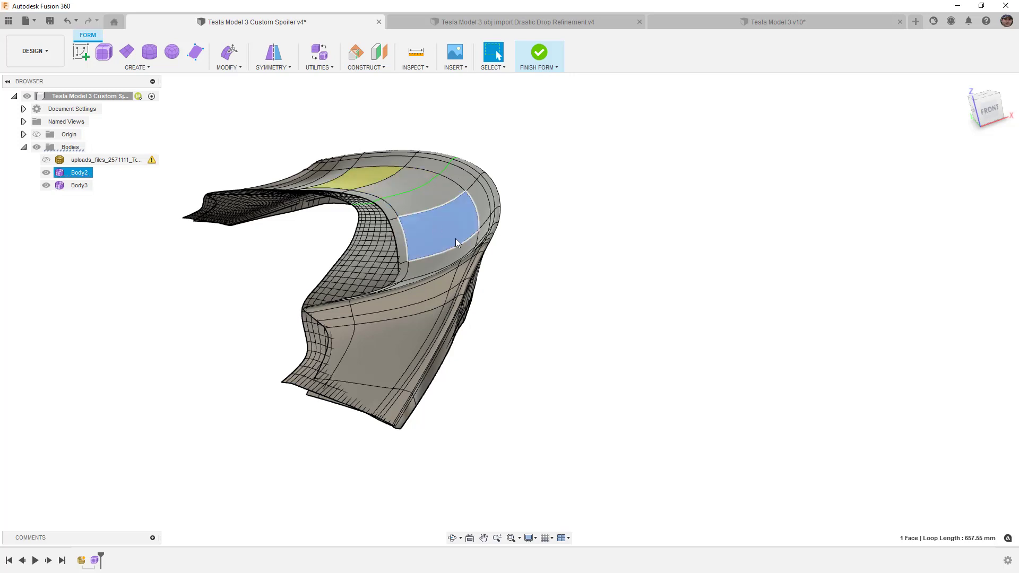
pyautogui.hotkey('ctrl', '1')
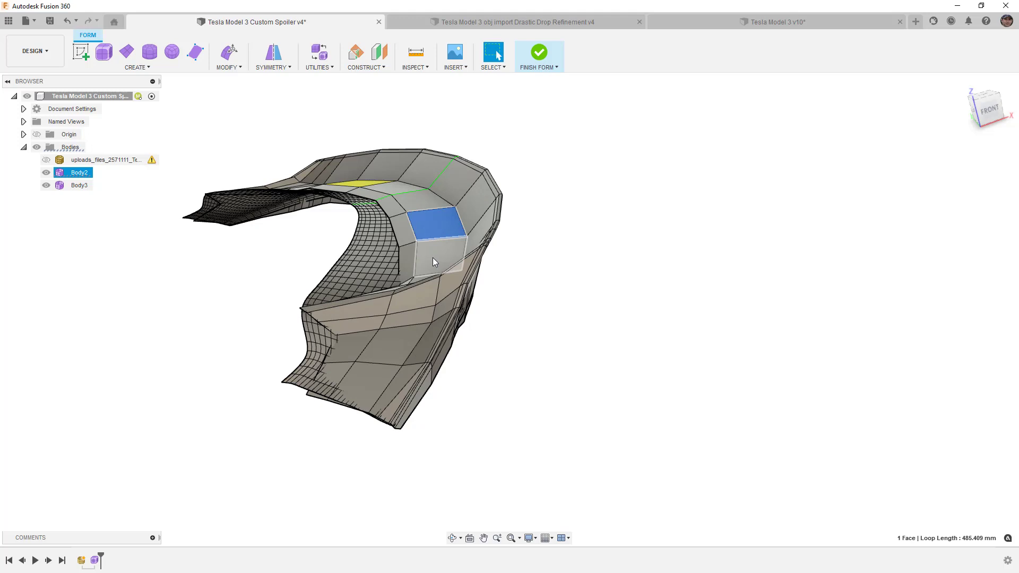
pyautogui.click(46, 186)
# Examine the edge layout at Body2's outer corner from the top in both smooth and box display.
pyautogui.keyDown('shift'); pyautogui.moveTo(611, 209); pyautogui.dragTo(668, 234, button='middle'); pyautogui.keyUp('shift')
pyautogui.click(986, 97)
pyautogui.moveTo(773, 206); pyautogui.dragTo(653, 216, button='middle')
pyautogui.scroll(4, 544, 270)
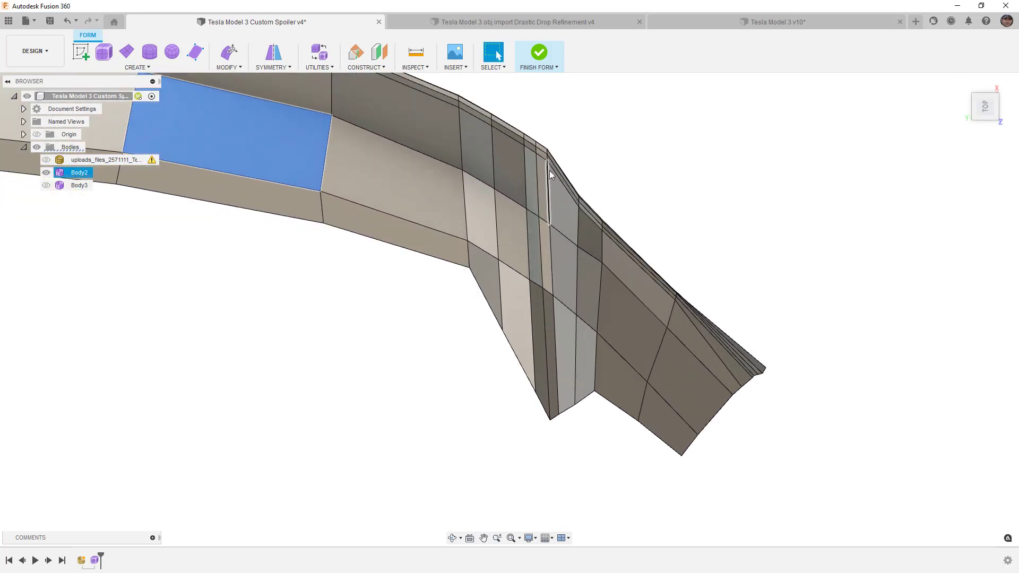
pyautogui.click(548, 339)
pyautogui.hotkey('alt', '3')
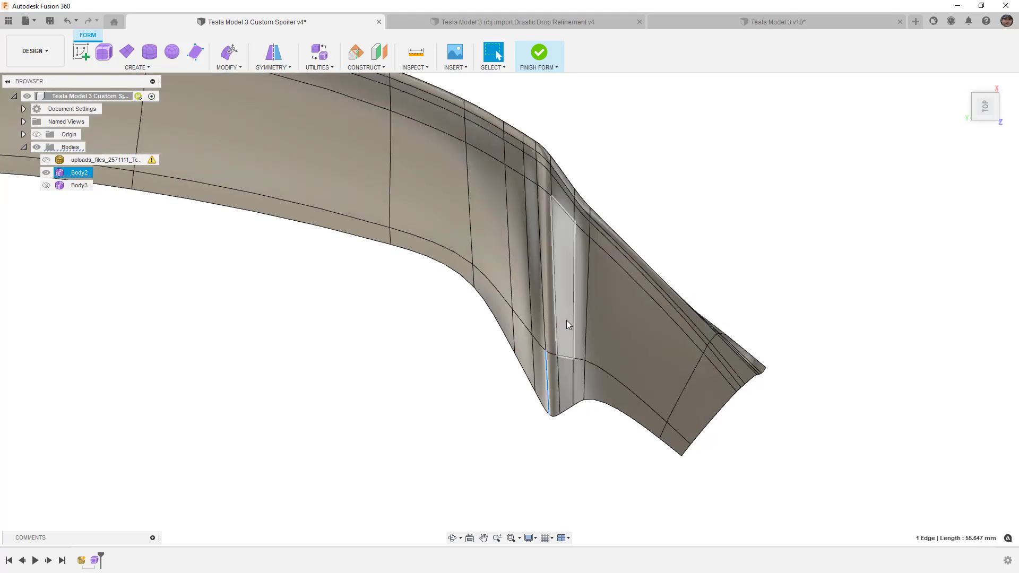
pyautogui.moveTo(581, 341)
pyautogui.keyDown('shift'); pyautogui.mouseDown(button='middle')
pyautogui.moveTo(577, 278)
pyautogui.moveTo(575, 329)
pyautogui.mouseUp(button='middle'); pyautogui.keyUp('shift')
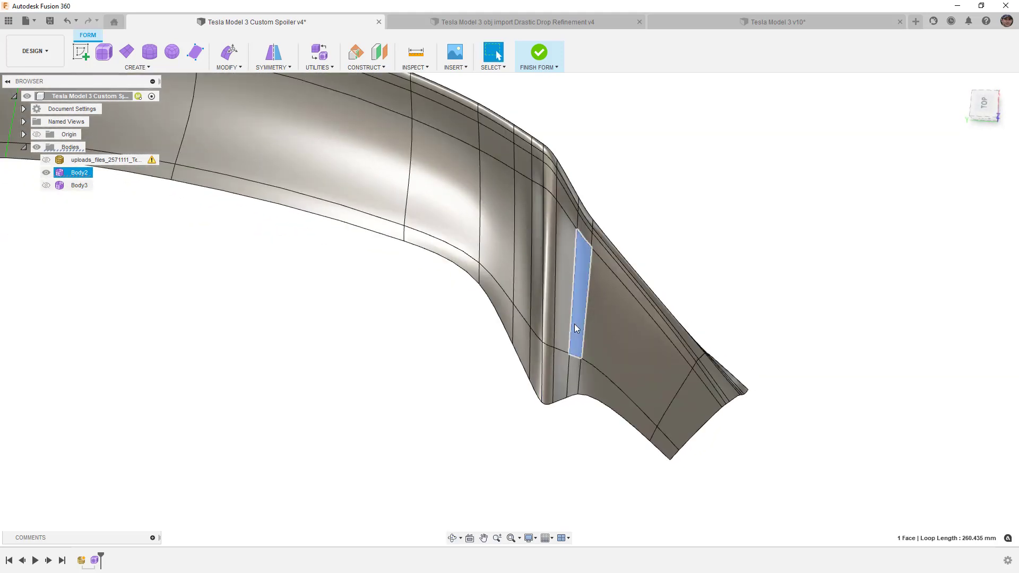
pyautogui.click(574, 324)
pyautogui.hotkey('alt', '1')
pyautogui.click(988, 105)
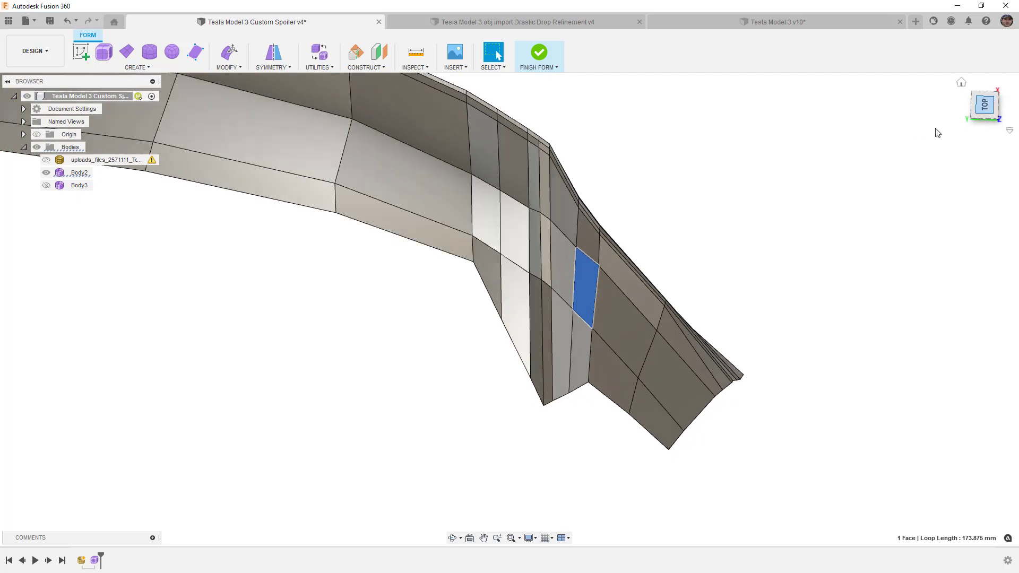
# Slide the two short edges on the upper rim near Body2's corner with a slide location of -0.383.
pyautogui.scroll(6, 522, 106)
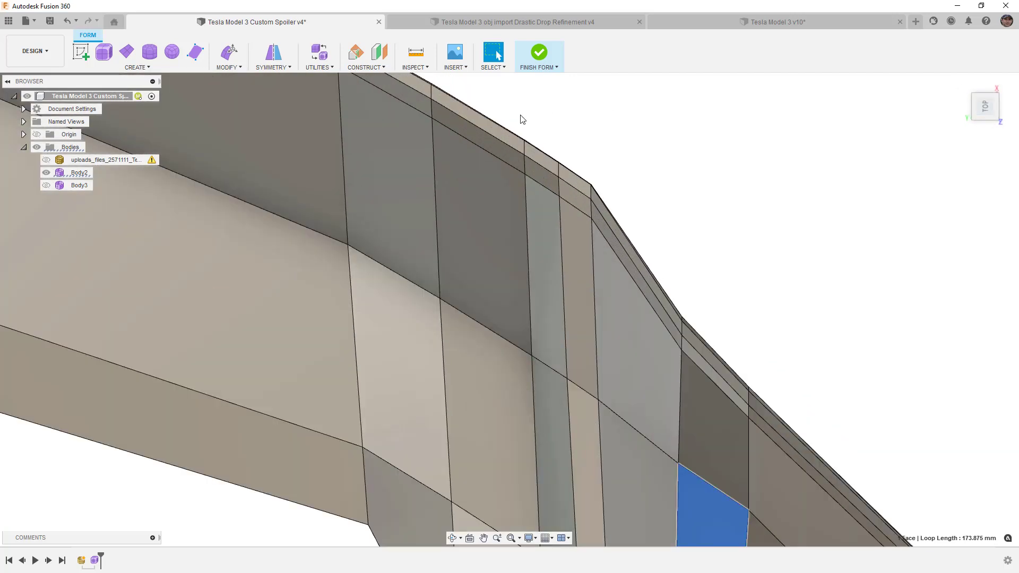
pyautogui.click(526, 190)
pyautogui.click(228, 67)
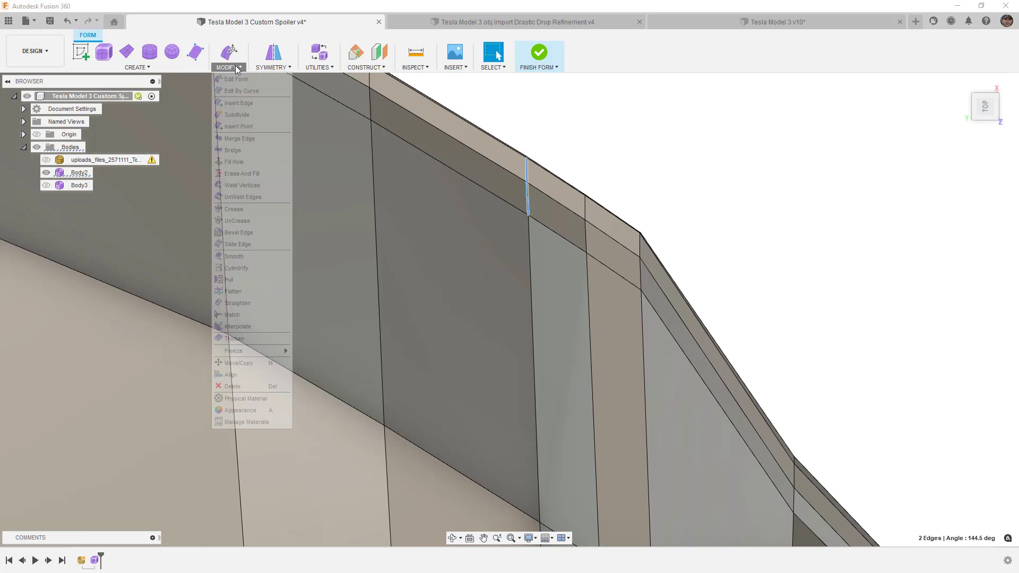
pyautogui.click(258, 247)
pyautogui.moveTo(526, 170); pyautogui.dragTo(552, 180)
pyautogui.scroll(-3, 537, 165)
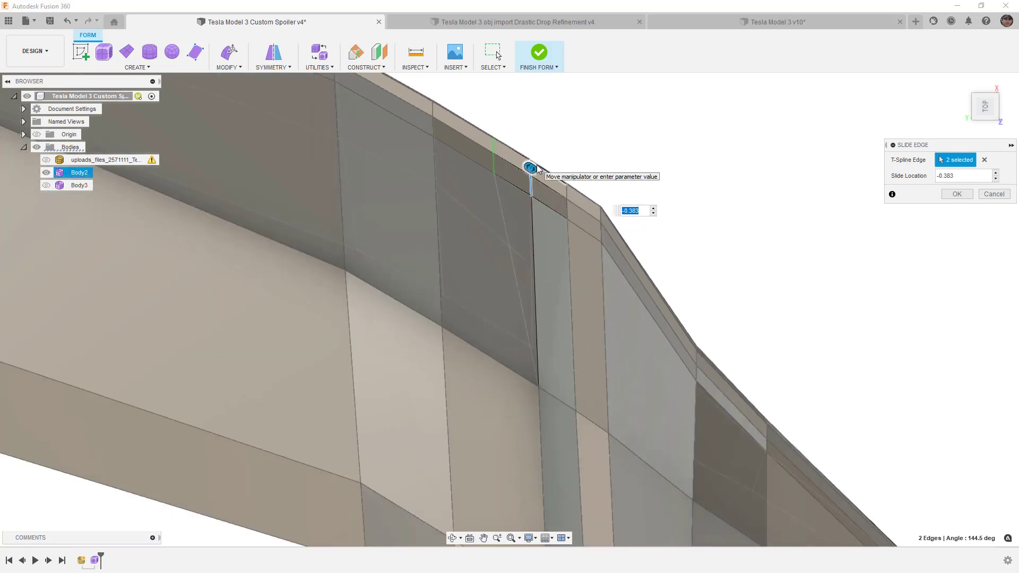
pyautogui.scroll(-5, 537, 168)
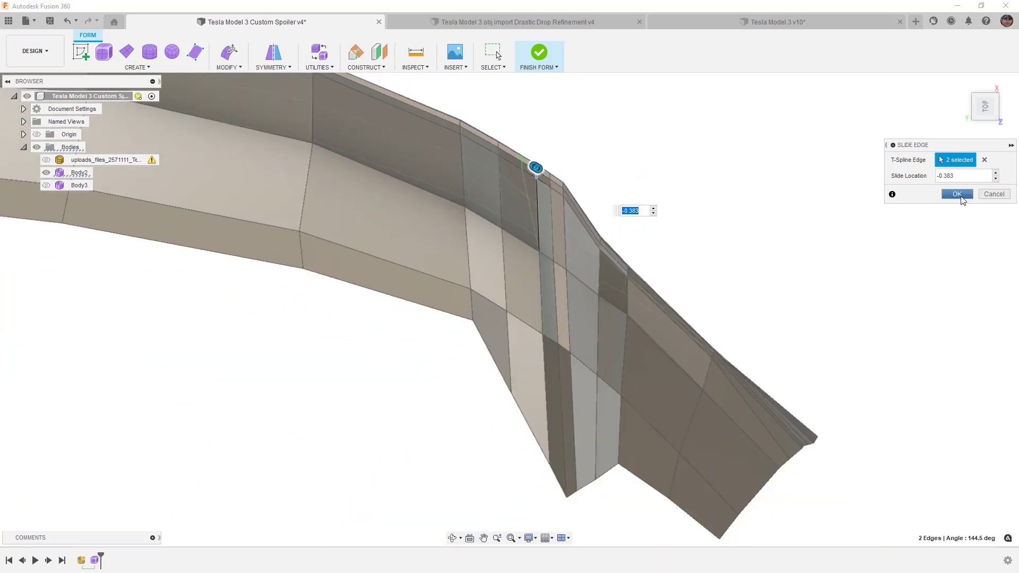
pyautogui.click(956, 194)
# Insert a straight edge from the slid rim edge down to the lower boundary near the corner and delete the old bent edge.
pyautogui.click(231, 67)
pyautogui.click(238, 126)
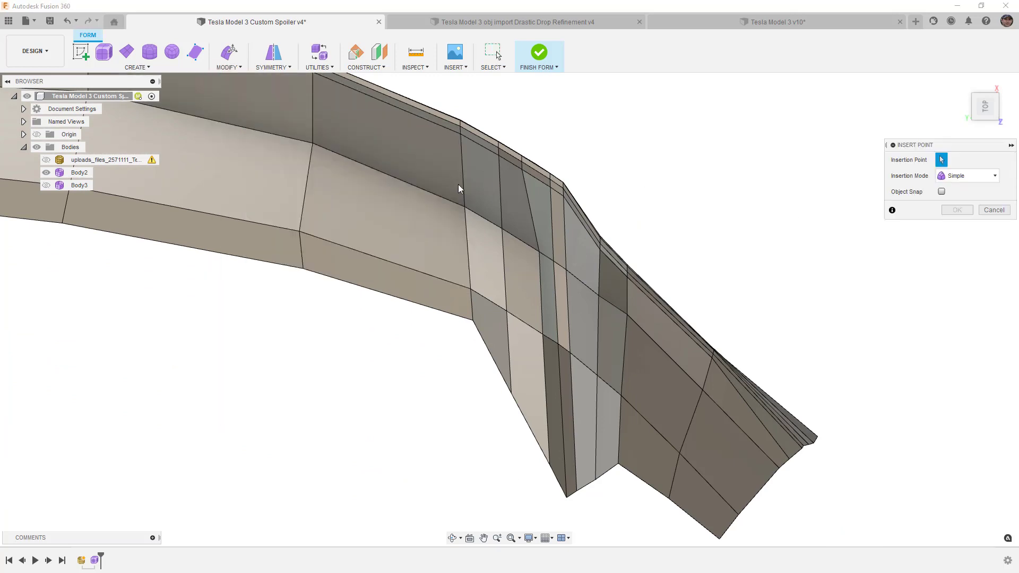
pyautogui.click(522, 169)
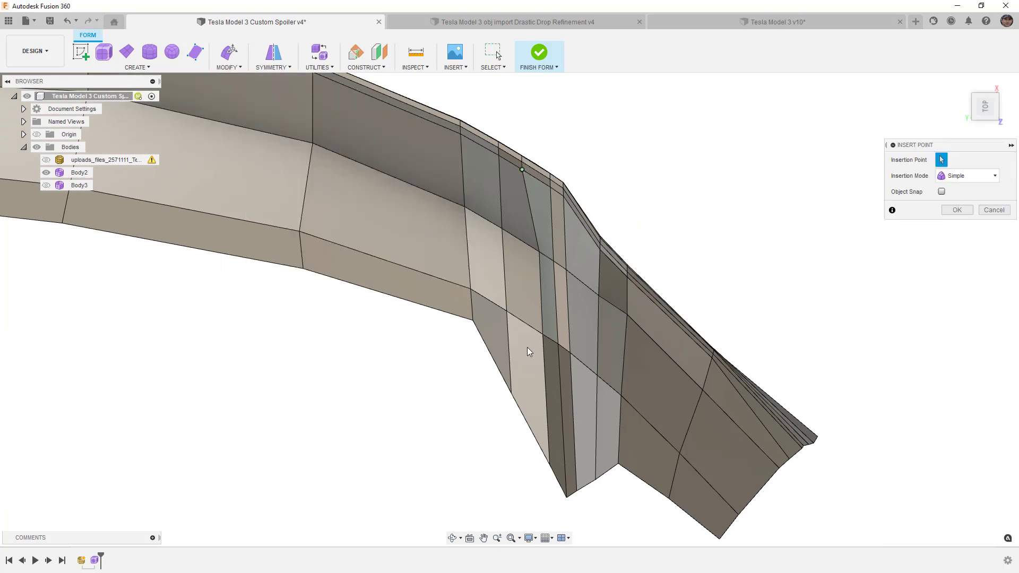
pyautogui.click(549, 465)
pyautogui.press('Return')
pyautogui.doubleClick(536, 244)
pyautogui.press('Delete')
# Change Body2 to smooth display and hide the visible edges to check the corner's shading.
pyautogui.click(575, 300)
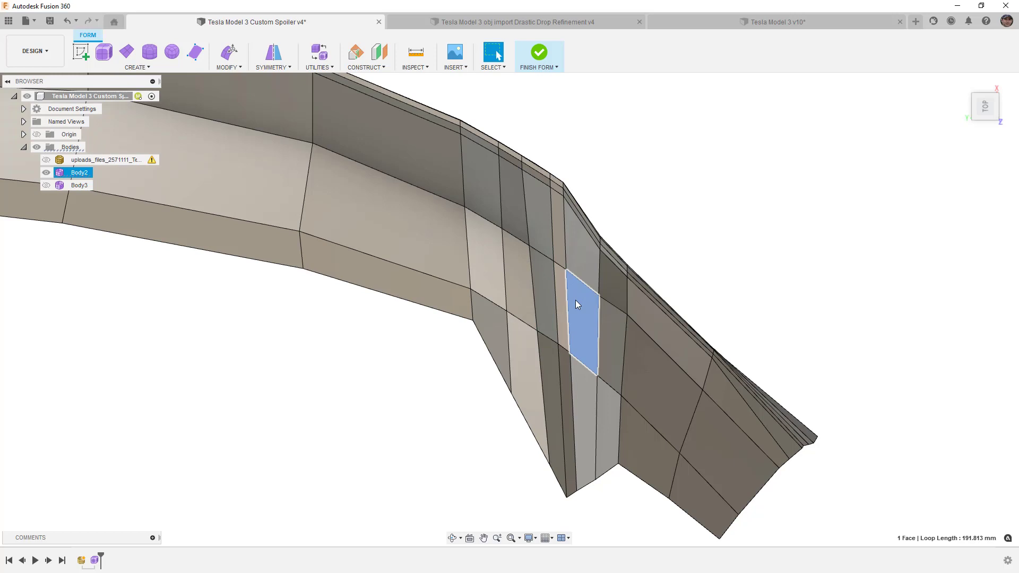
pyautogui.hotkey('alt', '3')
pyautogui.keyDown('shift'); pyautogui.moveTo(593, 356); pyautogui.dragTo(537, 312, button='middle'); pyautogui.keyUp('shift')
pyautogui.hotkey('ctrl', '4')
pyautogui.scroll(3, 559, 290)
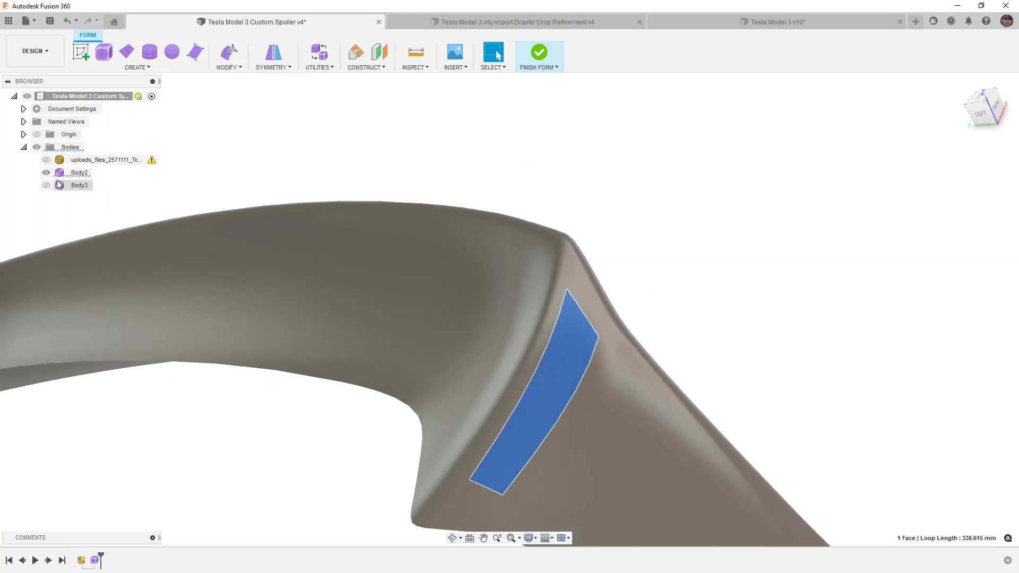
# Show the imported trunk mesh and inspect how the spoiler's corner meets it.
pyautogui.click(46, 159)
pyautogui.scroll(-2, 616, 171)
pyautogui.scroll(-2, 616, 171)
pyautogui.click(689, 216)
pyautogui.keyDown('shift'); pyautogui.moveTo(640, 265); pyautogui.dragTo(511, 387, button='middle'); pyautogui.keyUp('shift')
pyautogui.click(388, 474)
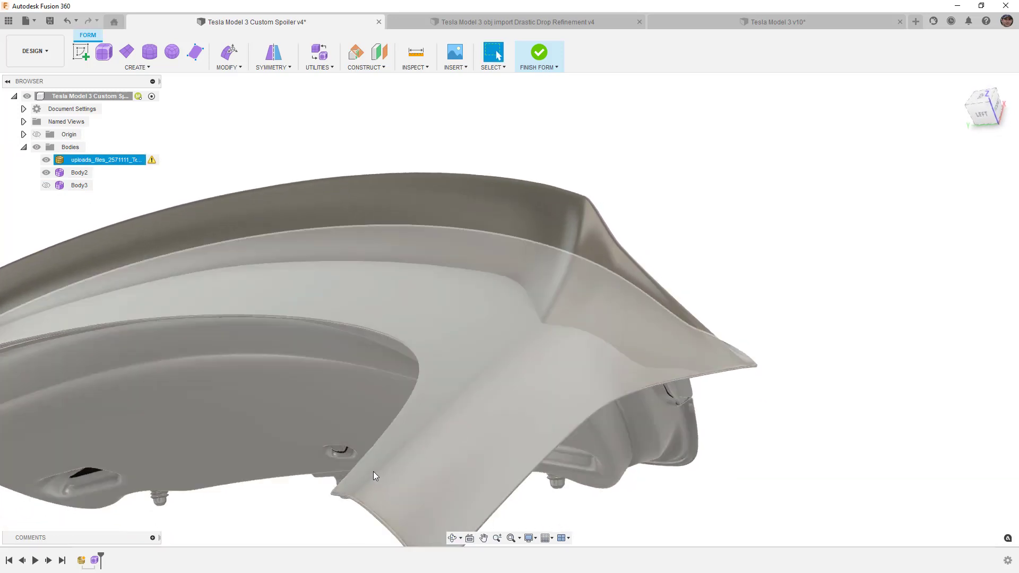
pyautogui.click(557, 301)
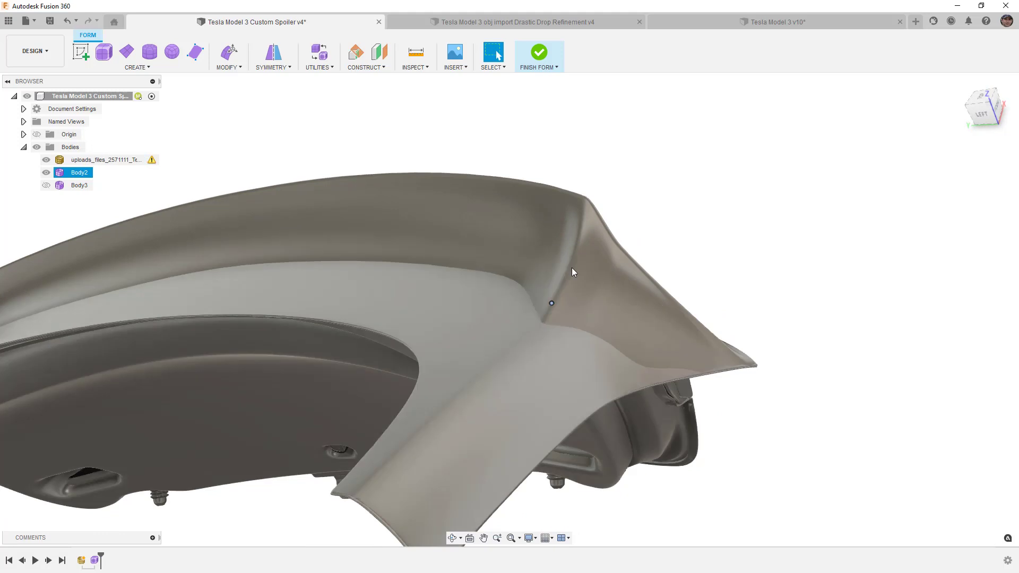
# Return Body2 to box display with visible edges and view it from the top.
pyautogui.click(580, 248)
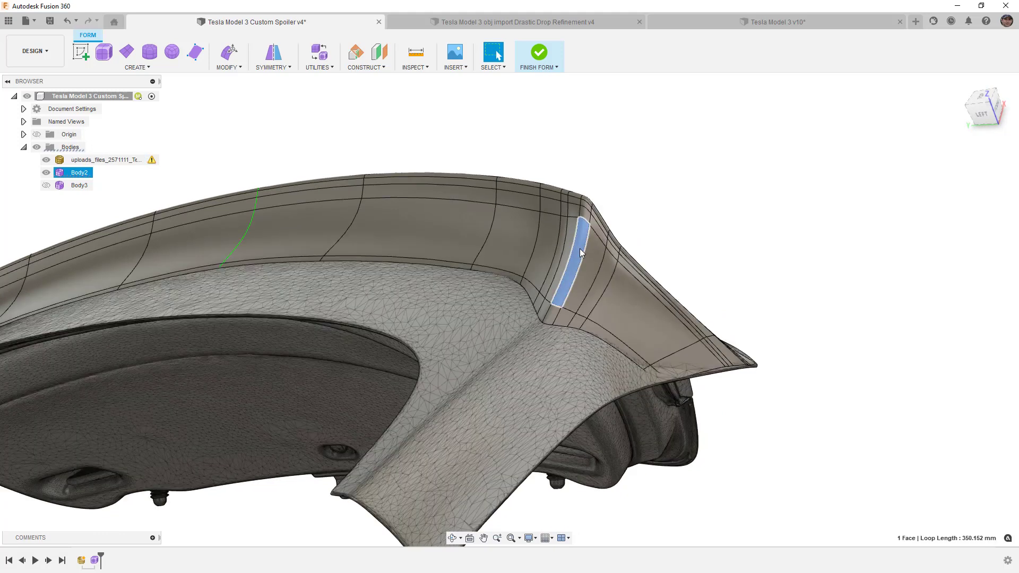
pyautogui.hotkey('alt', '1')
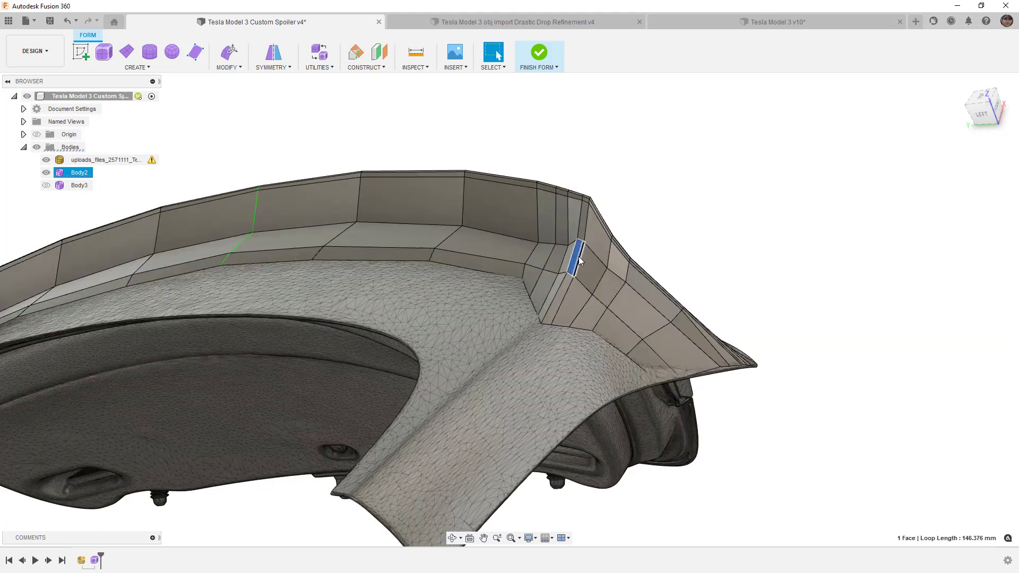
pyautogui.click(979, 97)
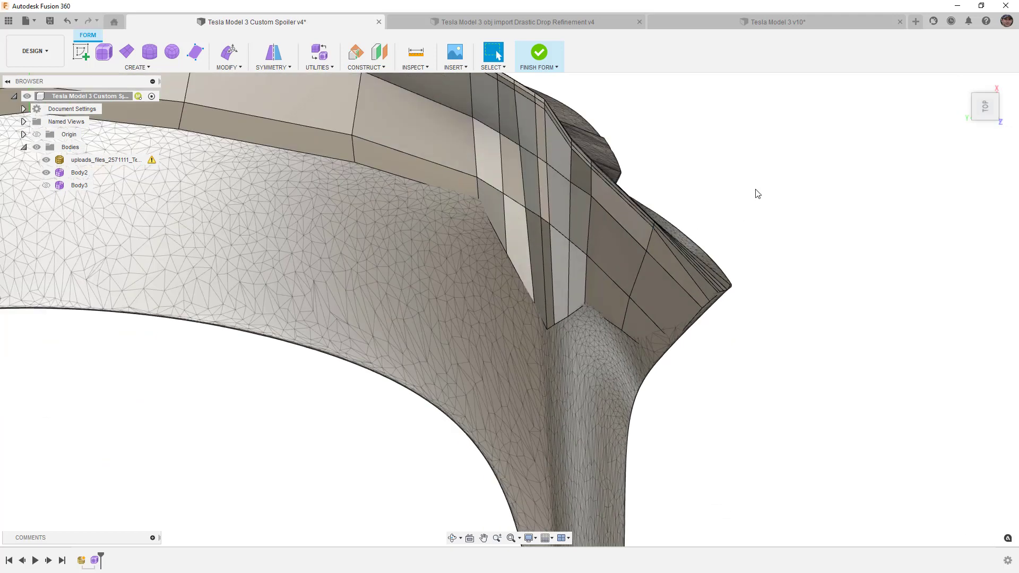
# Slide the two short rim edges just inboard of the spoiler's corner to a slide location of 0.284.
pyautogui.scroll(10, 549, 94)
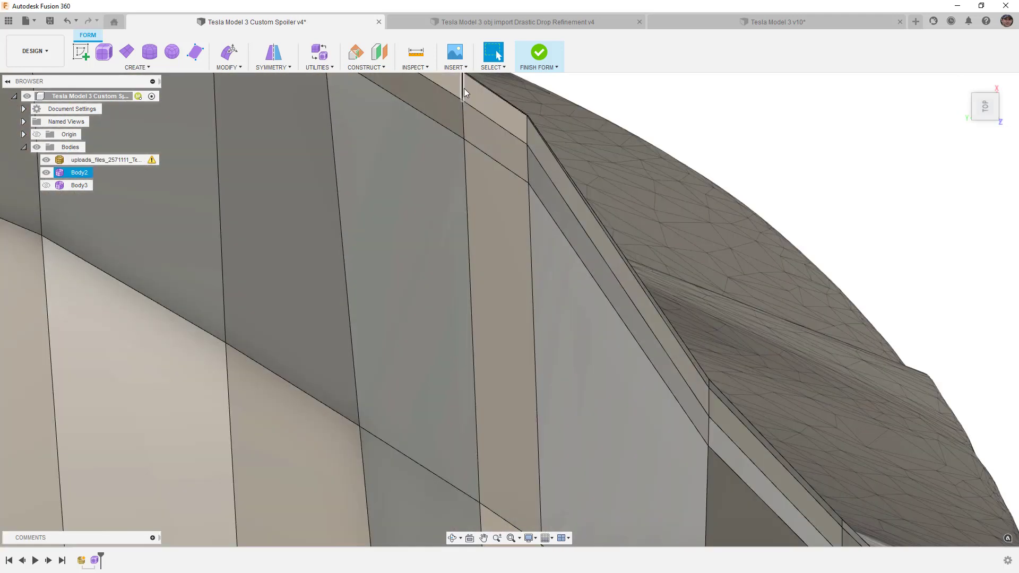
pyautogui.keyDown('shift'); pyautogui.click(463, 117); pyautogui.keyUp('shift')
pyautogui.click(229, 67)
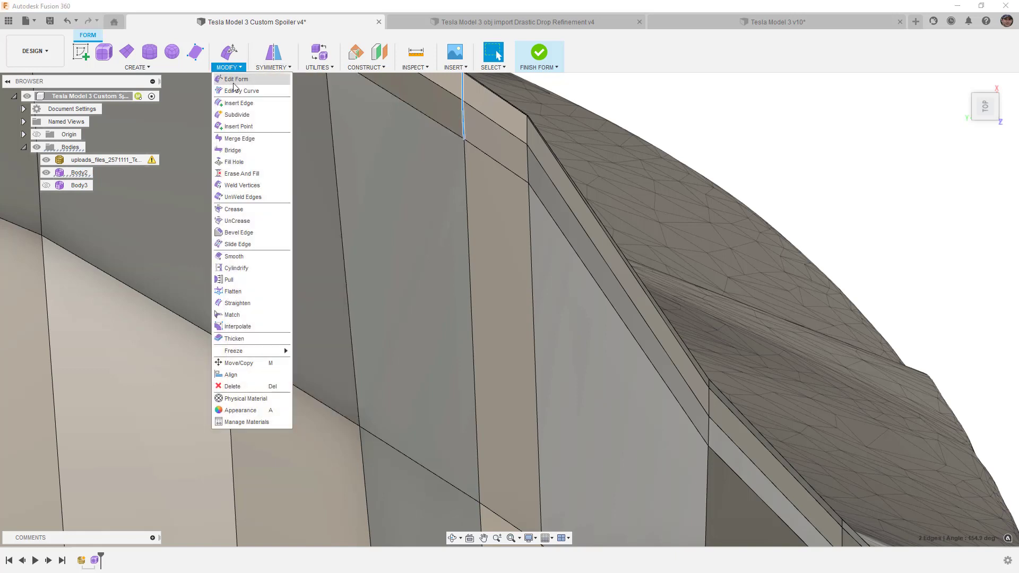
pyautogui.click(239, 244)
pyautogui.moveTo(457, 83); pyautogui.dragTo(478, 92)
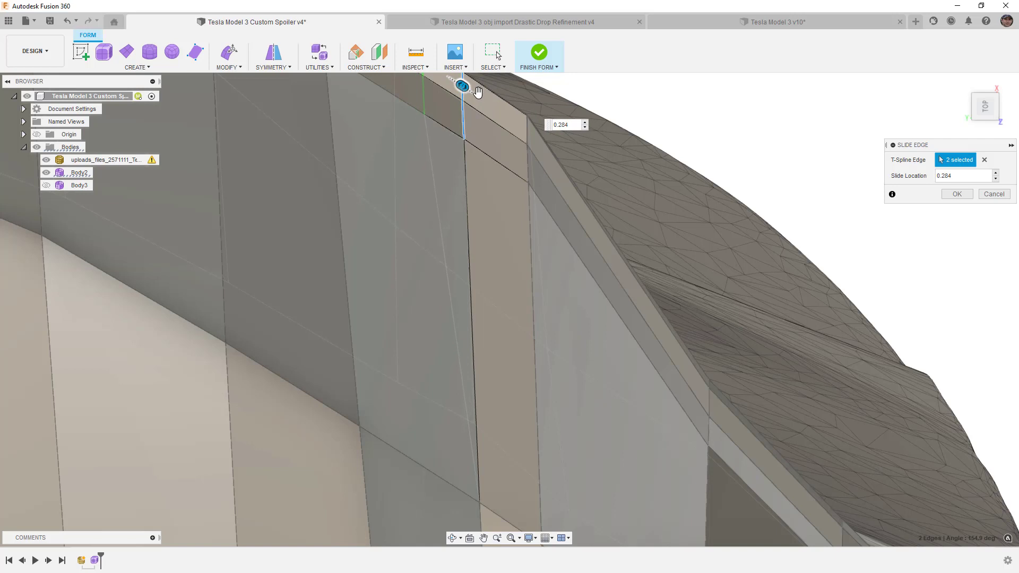
pyautogui.scroll(-5, 528, 133)
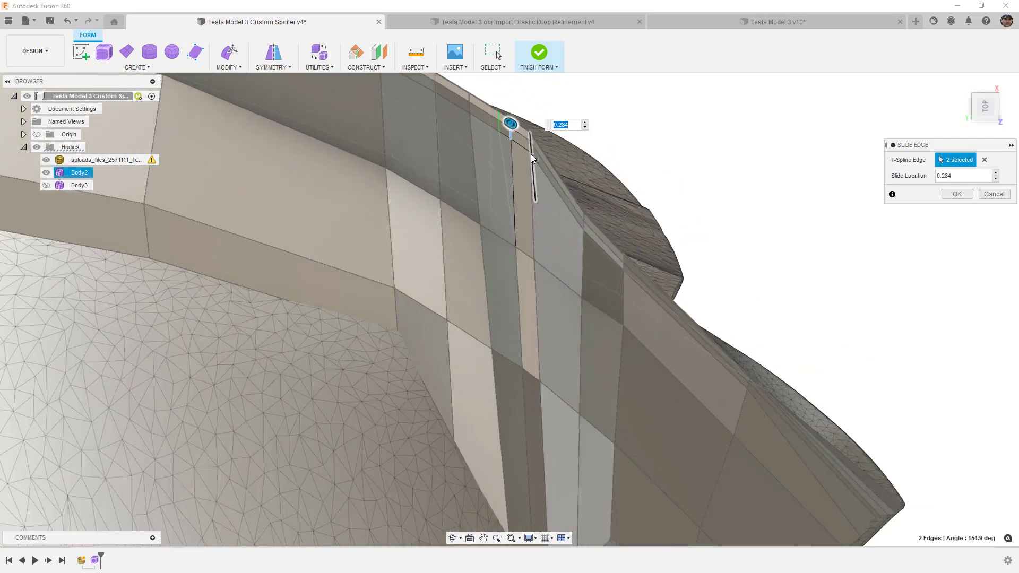
pyautogui.click(956, 195)
# Insert a straight edge from the slid edge's rim vertex down to the lower boundary and delete the old bent edge beside it.
pyautogui.scroll(-3, 728, 166)
pyautogui.moveTo(728, 166); pyautogui.dragTo(677, 188, button='middle')
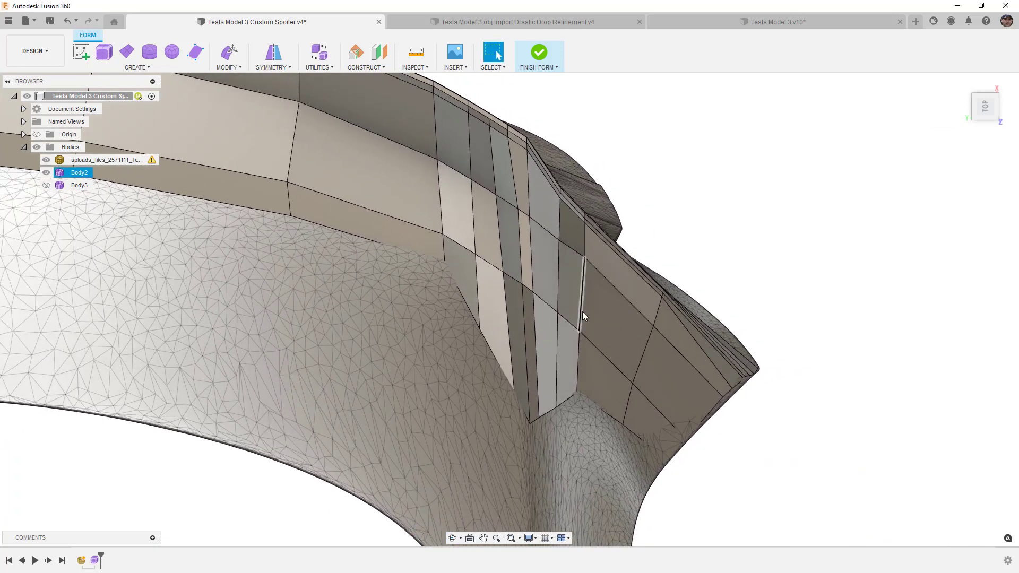
pyautogui.click(530, 424)
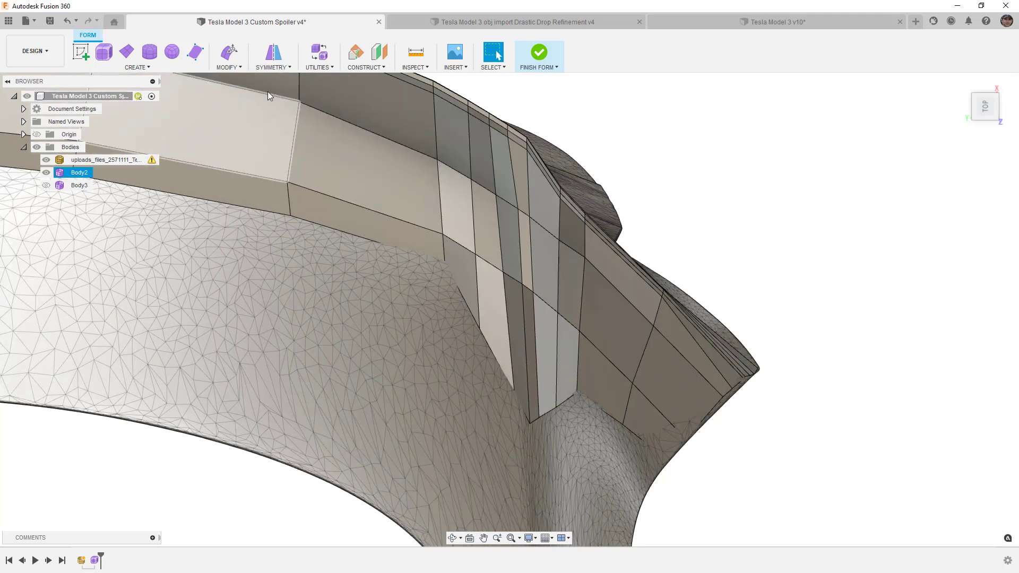
pyautogui.click(240, 68)
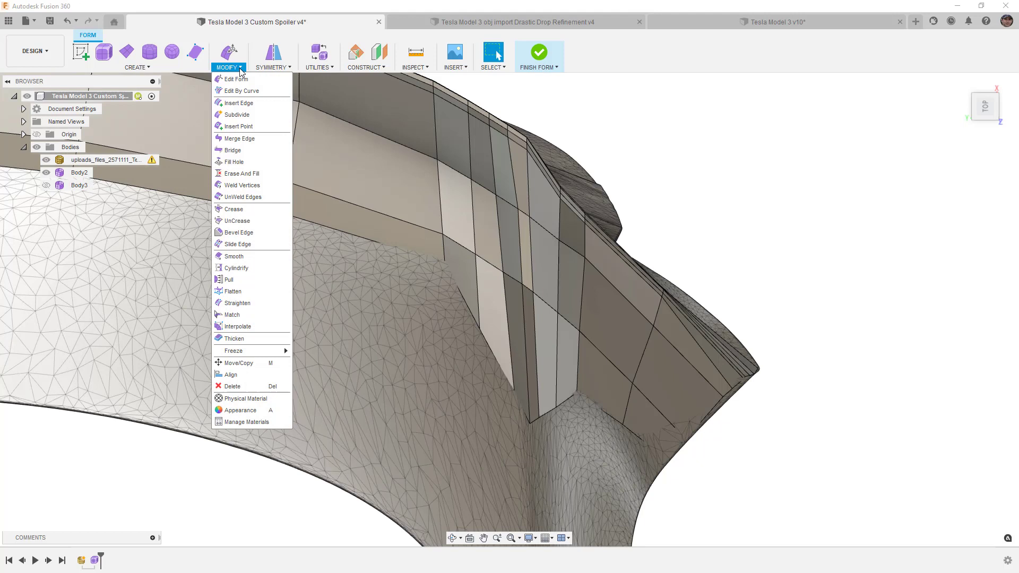
pyautogui.click(244, 127)
pyautogui.click(489, 126)
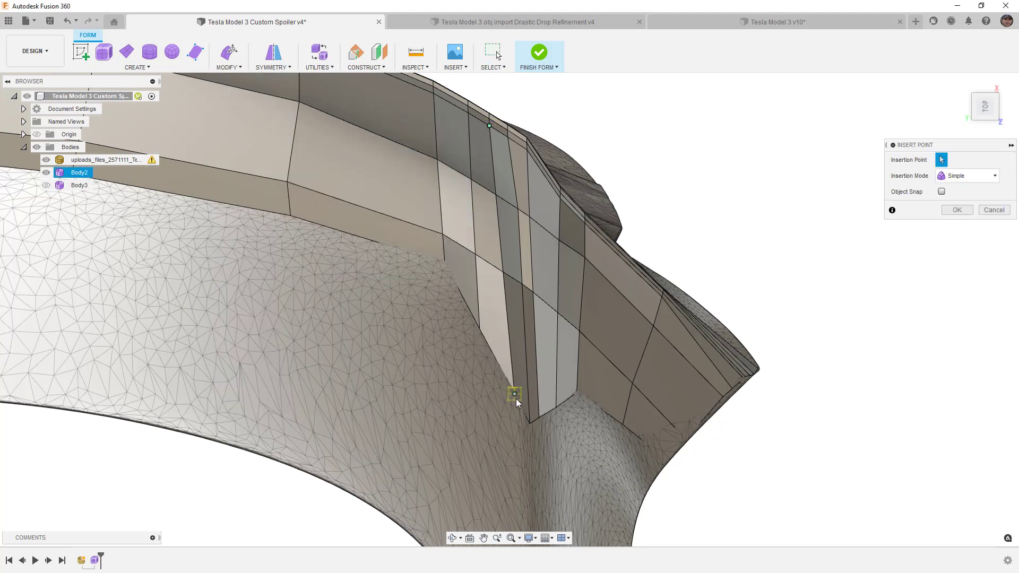
pyautogui.press('Return')
pyautogui.doubleClick(514, 367)
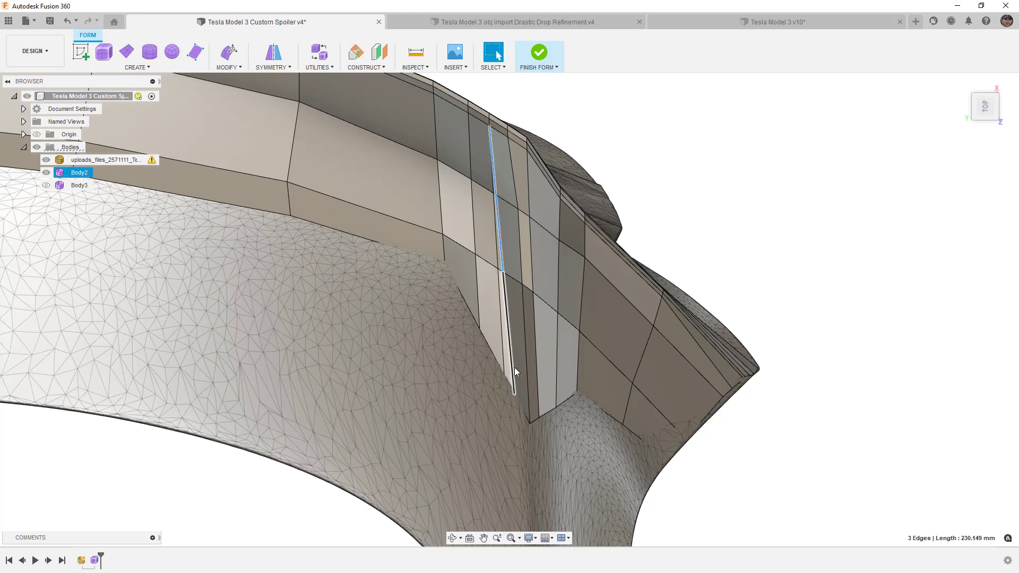
pyautogui.click(621, 117)
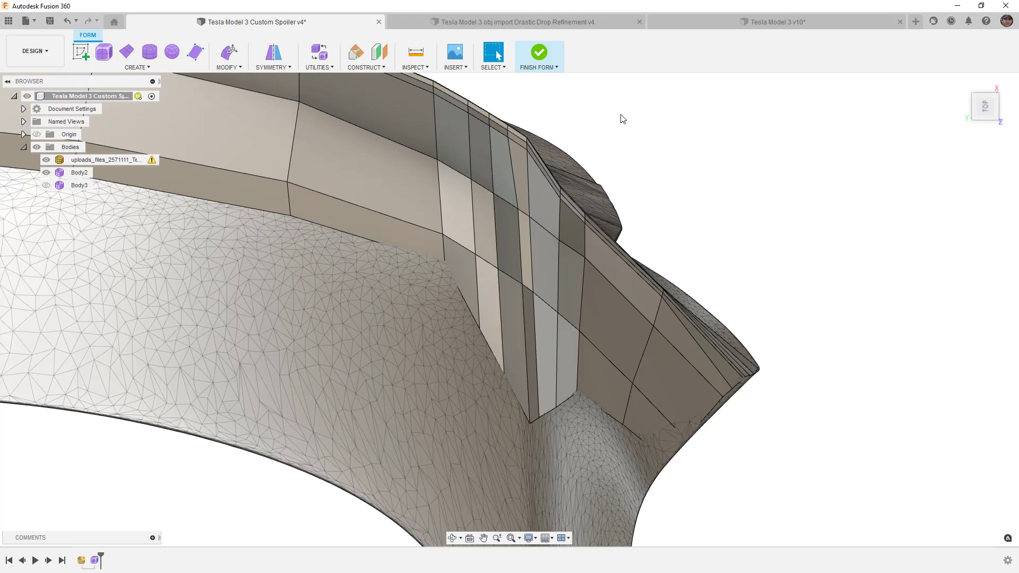
# Insert another straight edge from the next rim vertex toward the corner down to the lower boundary, replacing the old edge there.
pyautogui.click(229, 61)
pyautogui.click(239, 113)
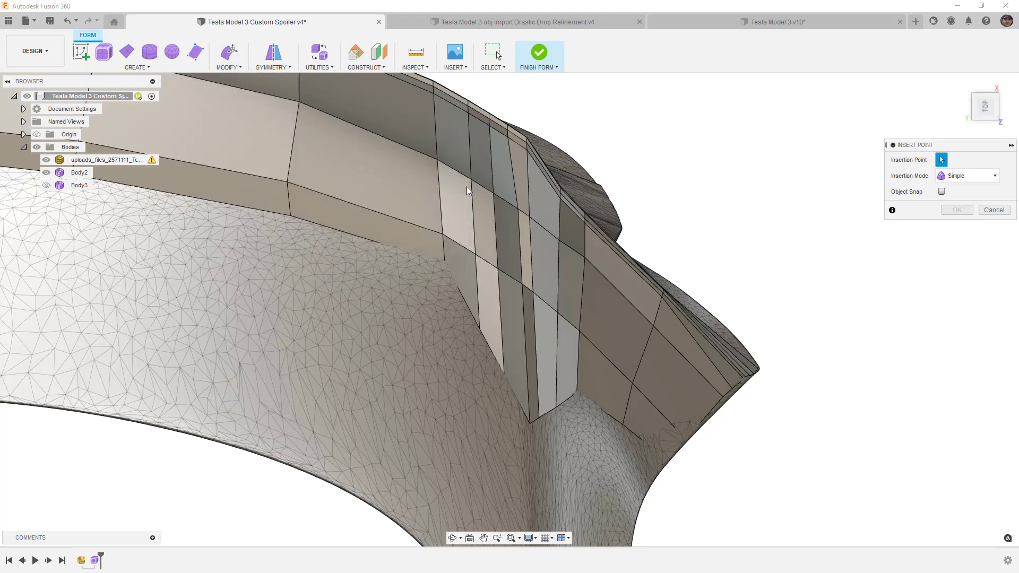
pyautogui.click(508, 137)
pyautogui.click(521, 409)
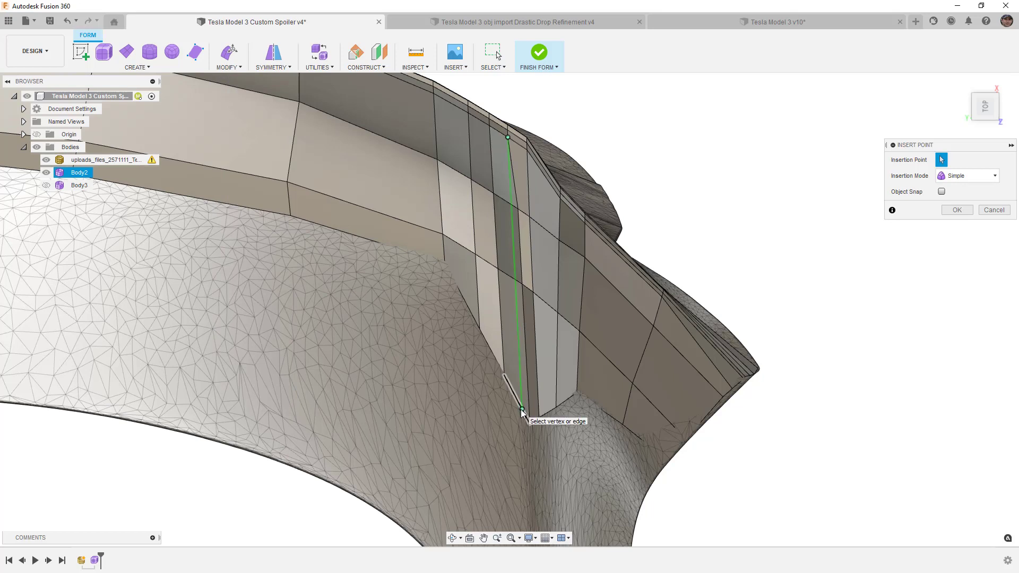
pyautogui.press('Return')
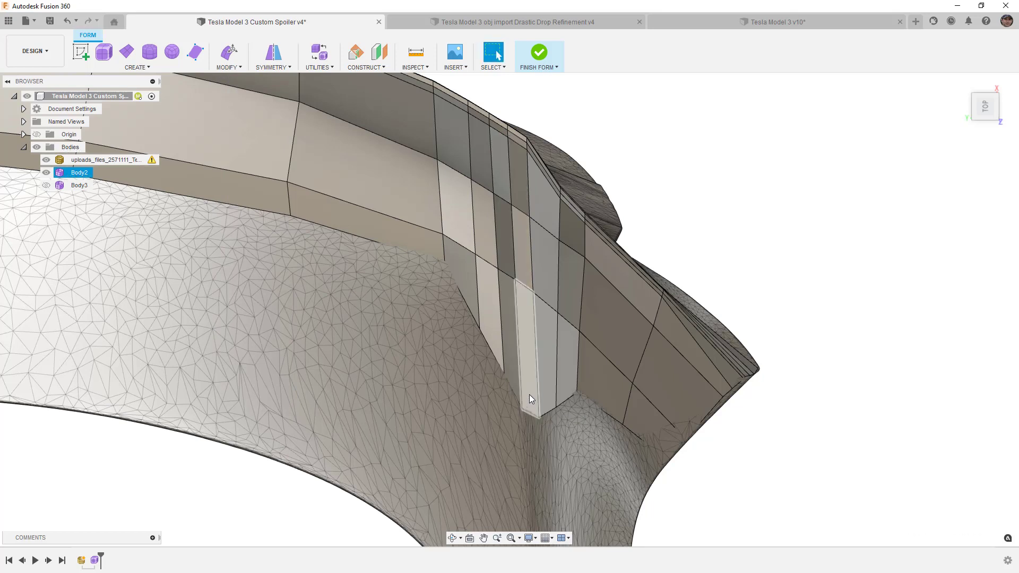
# Change Body2 to smooth display without visible edges and inspect the corner's shading from several angles.
pyautogui.hotkey('alt', '3')
pyautogui.keyDown('shift'); pyautogui.moveTo(577, 372); pyautogui.dragTo(617, 298, button='middle'); pyautogui.keyUp('shift')
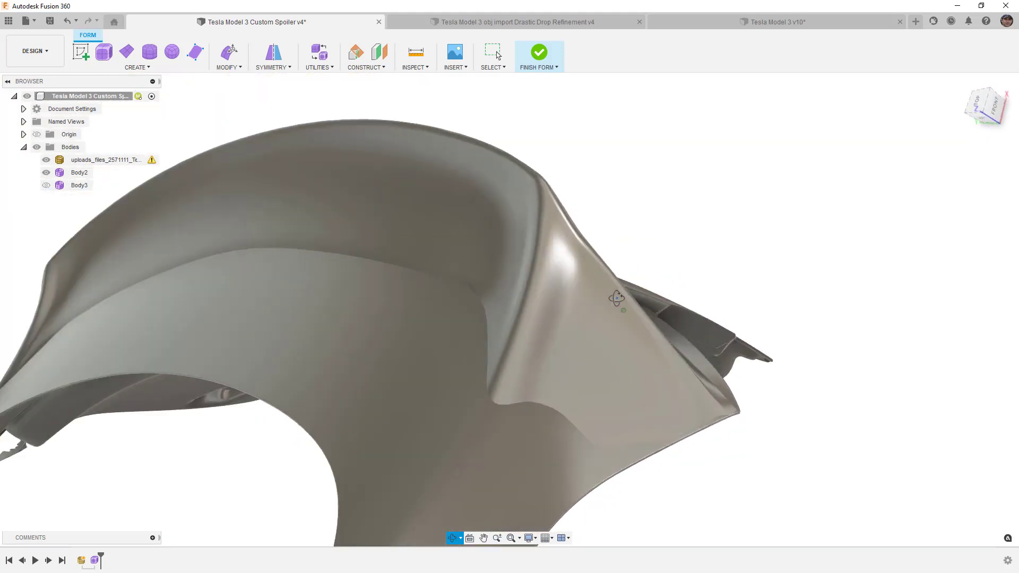
pyautogui.click(546, 333)
pyautogui.keyDown('shift'); pyautogui.moveTo(547, 333); pyautogui.dragTo(569, 321, button='middle'); pyautogui.keyUp('shift')
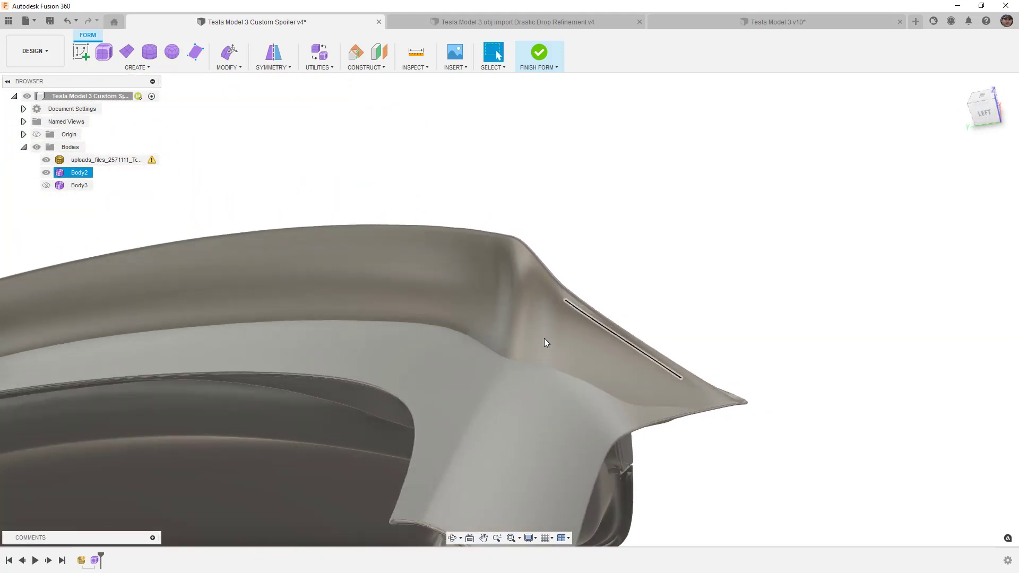
pyautogui.keyDown('shift'); pyautogui.moveTo(547, 371); pyautogui.dragTo(517, 395, button='middle'); pyautogui.keyUp('shift')
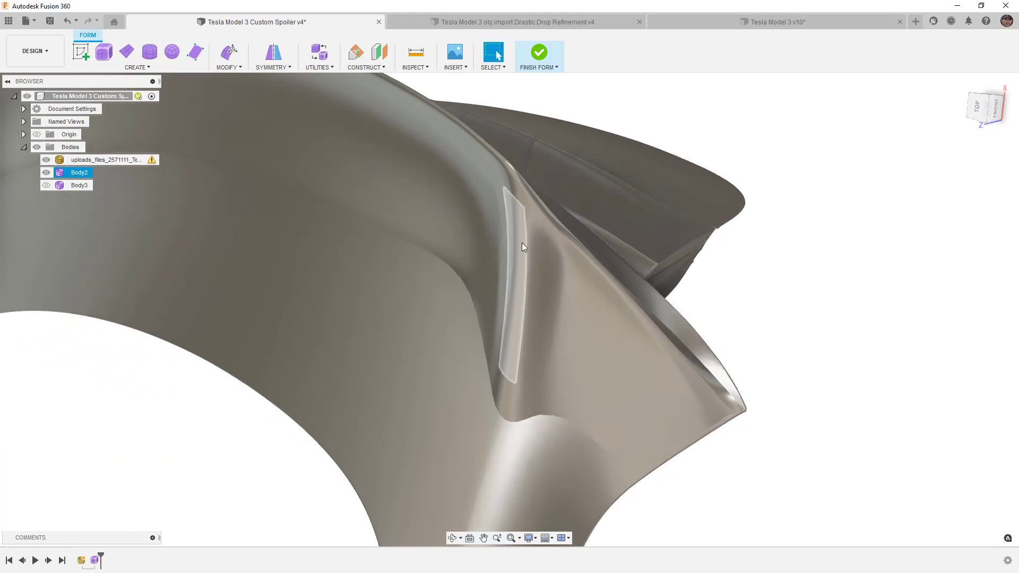
pyautogui.keyDown('shift'); pyautogui.moveTo(518, 349); pyautogui.dragTo(525, 344, button='middle'); pyautogui.keyUp('shift')
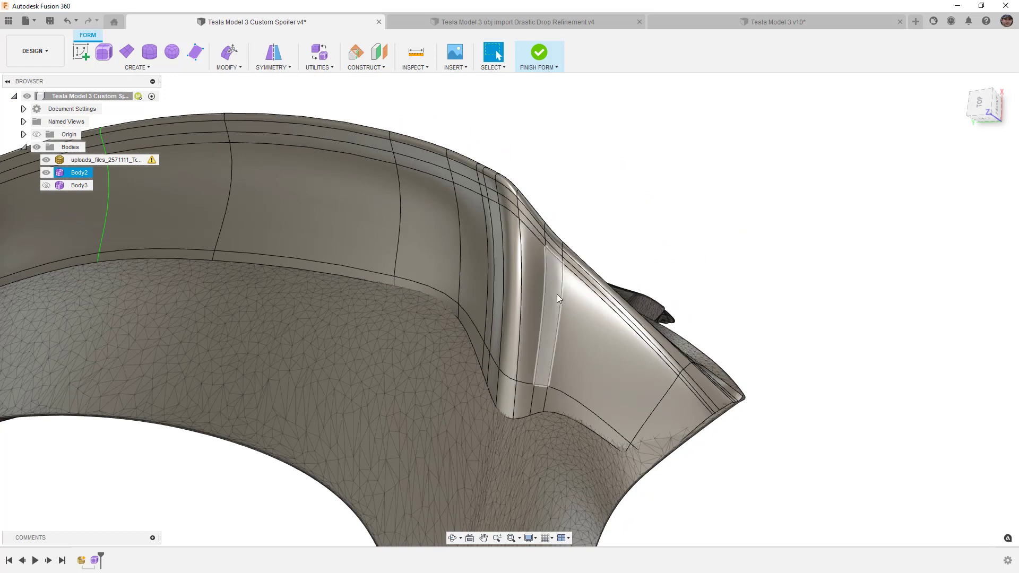
# Restore Body2's visible edges and box display, and look at the corner's edge layout from the top.
pyautogui.hotkey('alt', '1')
pyautogui.keyDown('shift'); pyautogui.moveTo(556, 319); pyautogui.dragTo(566, 312, button='middle'); pyautogui.keyUp('shift')
pyautogui.click(982, 106)
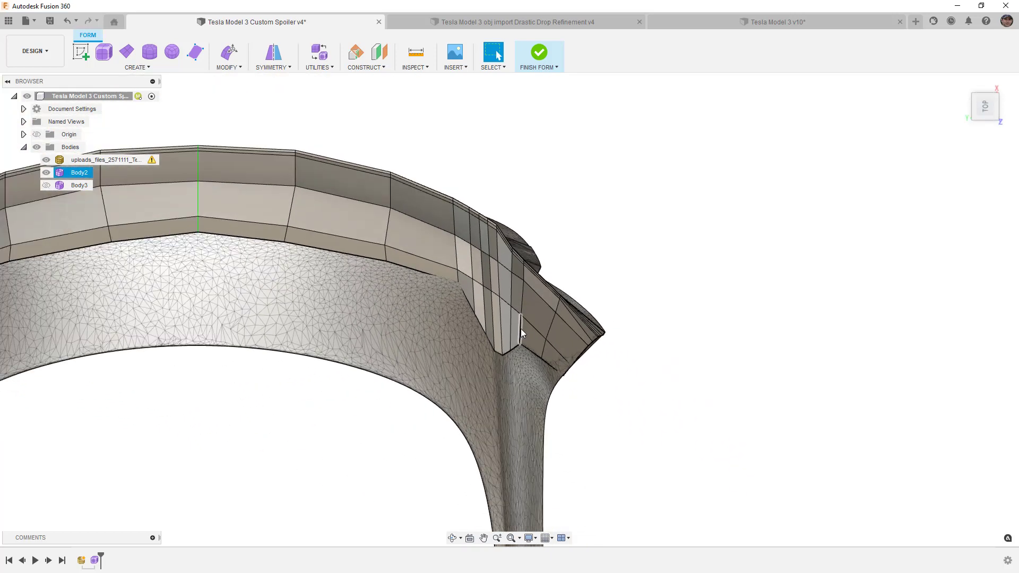
# Lower the two crease vertices just inboard of the corner with Edit Form, the one nearer the corner by about 3.4 mm.
pyautogui.keyDown('shift'); pyautogui.moveTo(520, 329); pyautogui.dragTo(517, 290, button='middle'); pyautogui.keyUp('shift')
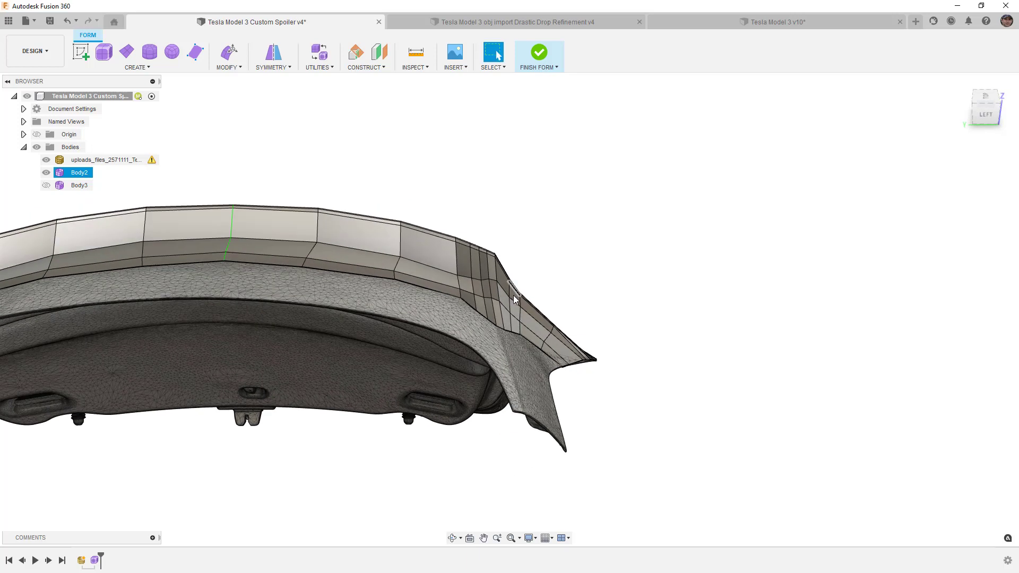
pyautogui.scroll(2, 513, 298)
pyautogui.scroll(3, 511, 297)
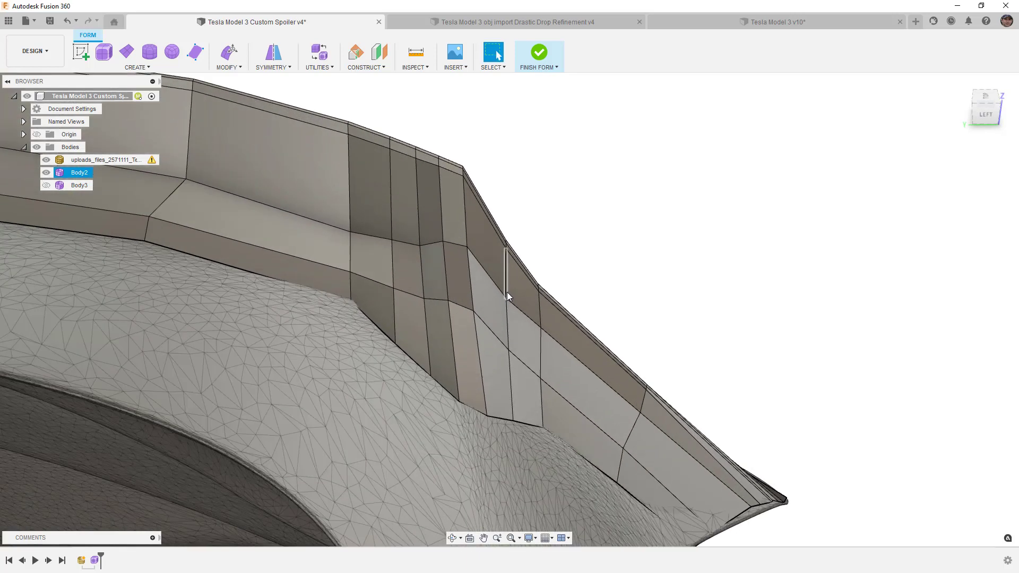
pyautogui.scroll(2, 506, 294)
pyautogui.keyDown('shift'); pyautogui.moveTo(483, 279); pyautogui.dragTo(480, 271, button='middle'); pyautogui.keyUp('shift')
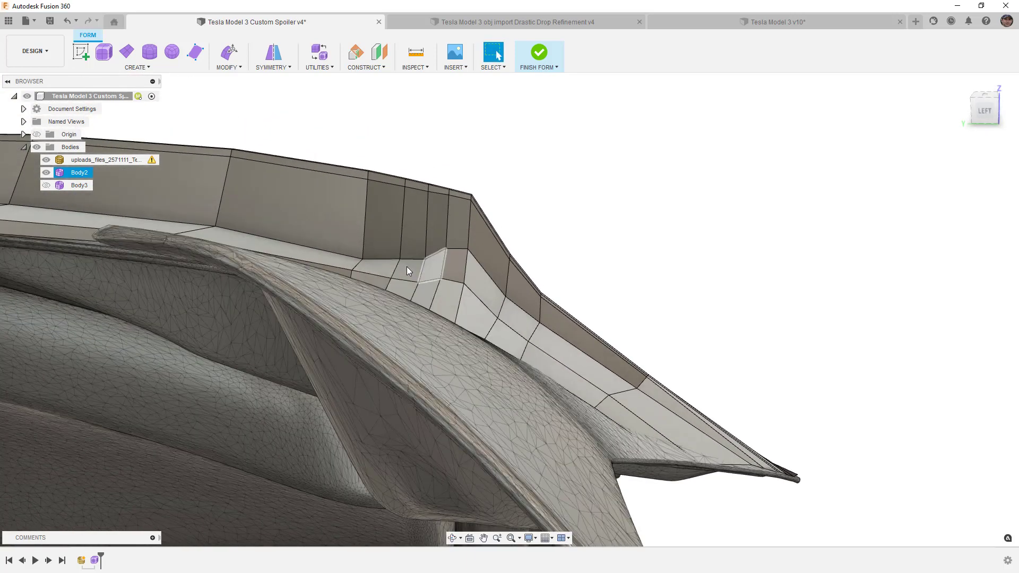
pyautogui.scroll(3, 407, 263)
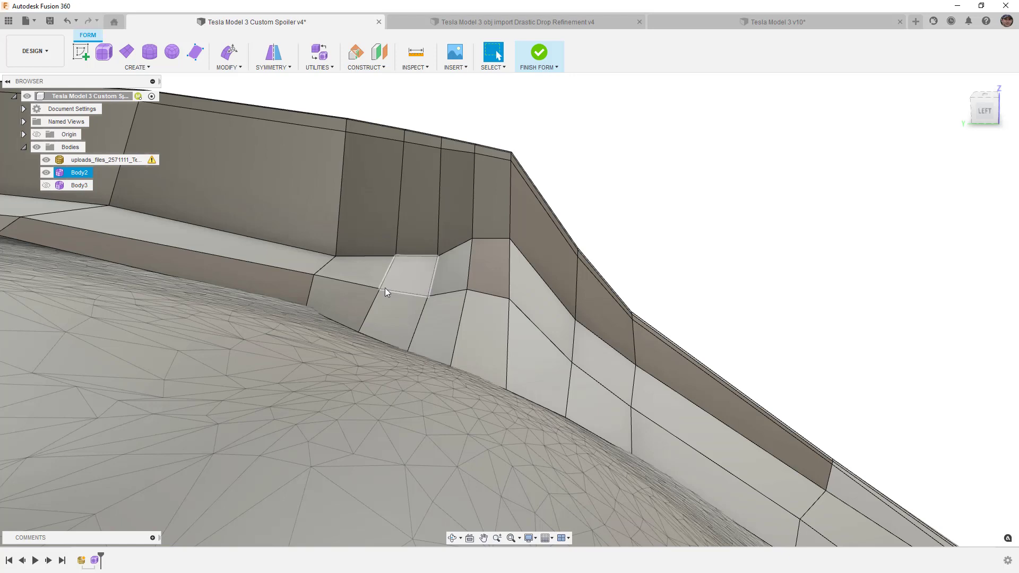
pyautogui.click(396, 256)
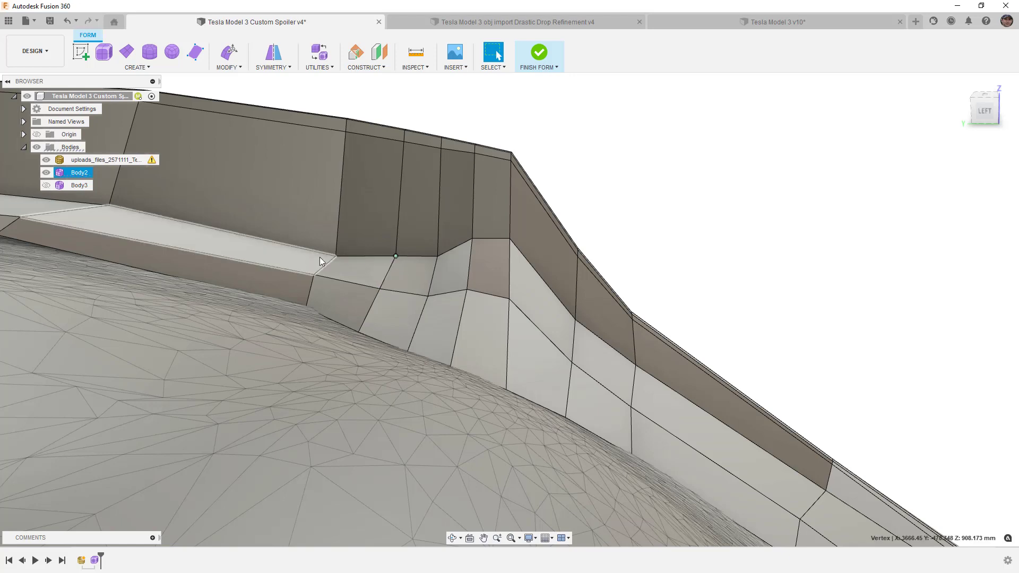
pyautogui.click(231, 56)
pyautogui.moveTo(384, 242); pyautogui.dragTo(429, 254)
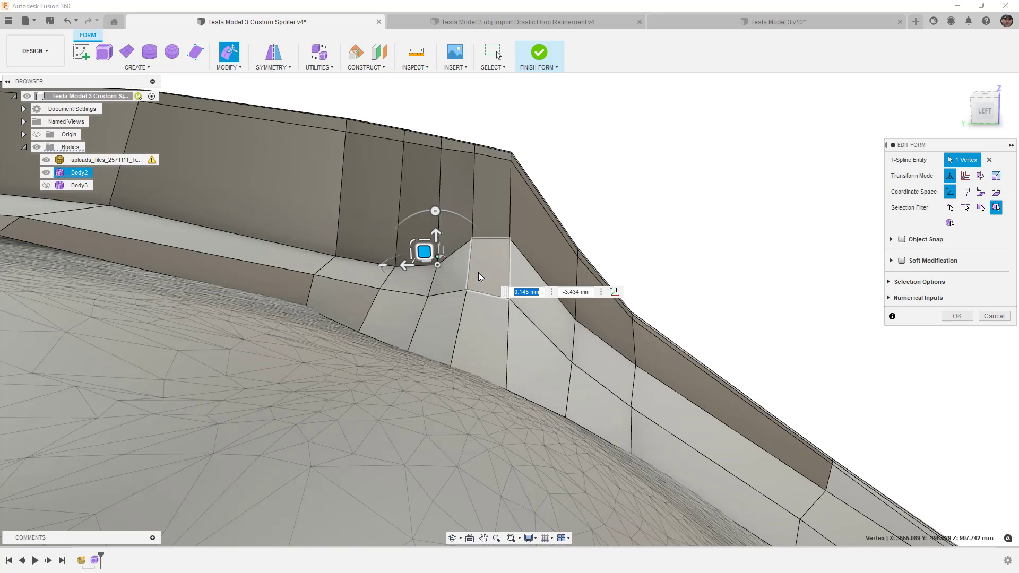
# Check the vertex moves in smooth display, return to box display and accept the form edit.
pyautogui.hotkey('alt', '3')
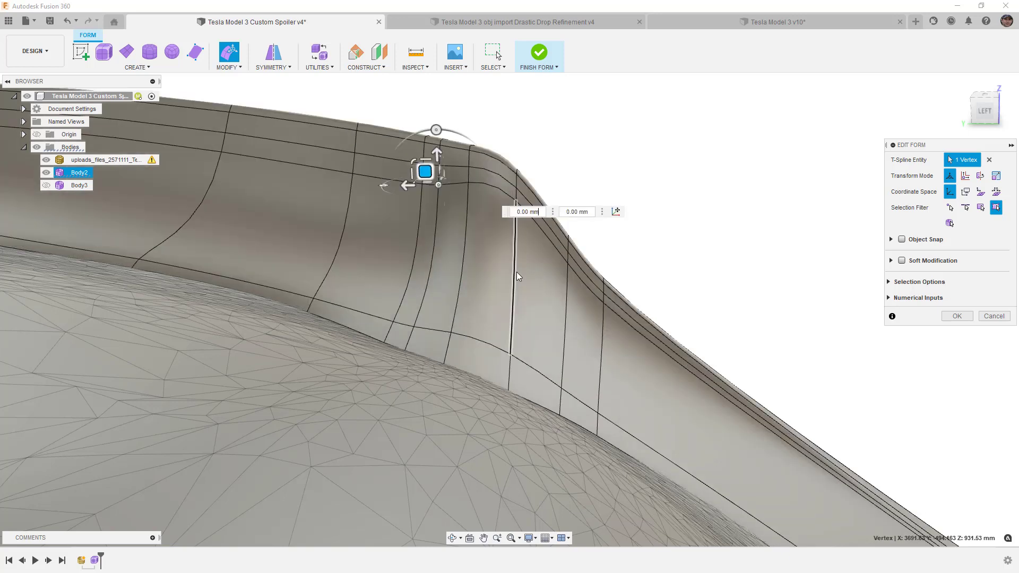
pyautogui.hotkey('ctrl', '4')
pyautogui.keyDown('shift'); pyautogui.moveTo(449, 299); pyautogui.dragTo(454, 302, button='middle'); pyautogui.keyUp('shift')
pyautogui.keyDown('shift'); pyautogui.moveTo(364, 181); pyautogui.dragTo(448, 237, button='middle'); pyautogui.keyUp('shift')
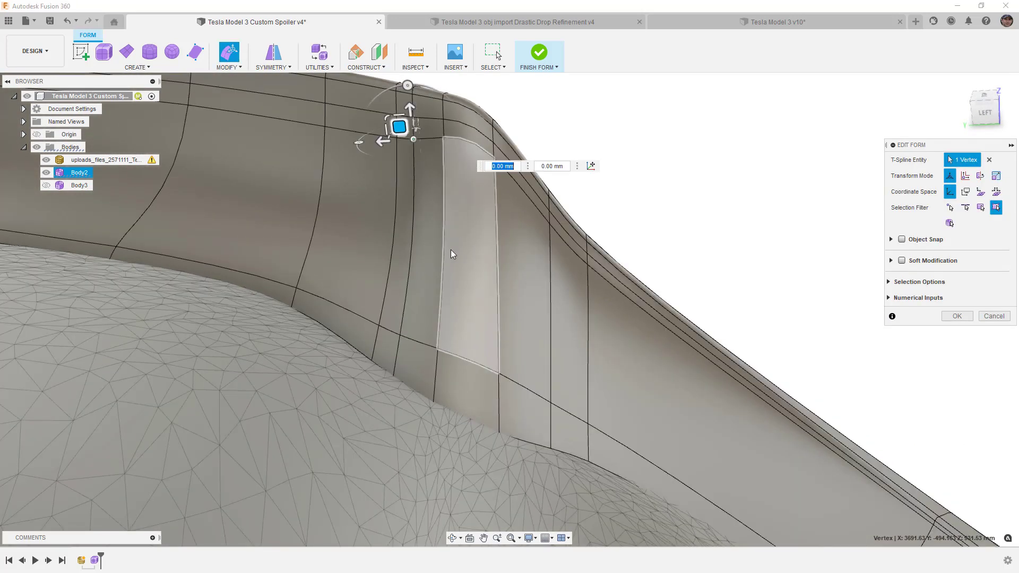
pyautogui.hotkey('ctrl', '1')
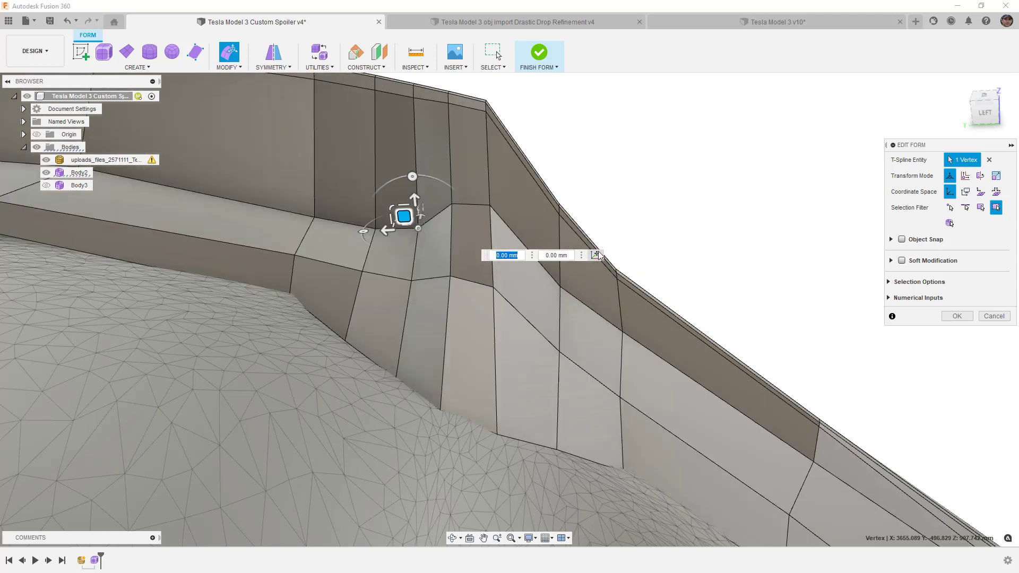
pyautogui.click(957, 315)
# Switch Body2 between smooth and box display to compare how the edges bunch up around the corner.
pyautogui.scroll(-4, 467, 270)
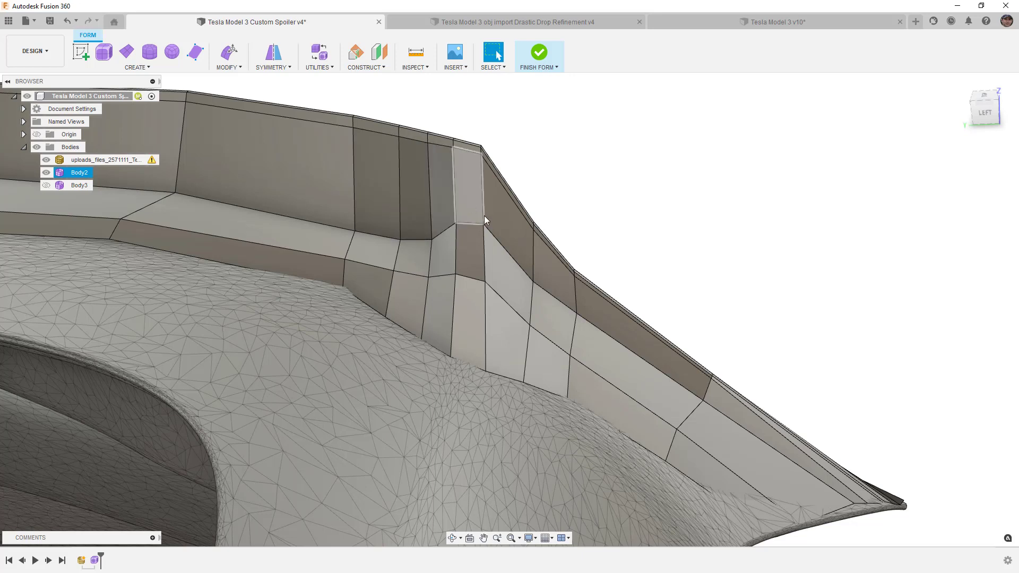
pyautogui.hotkey('alt', '3')
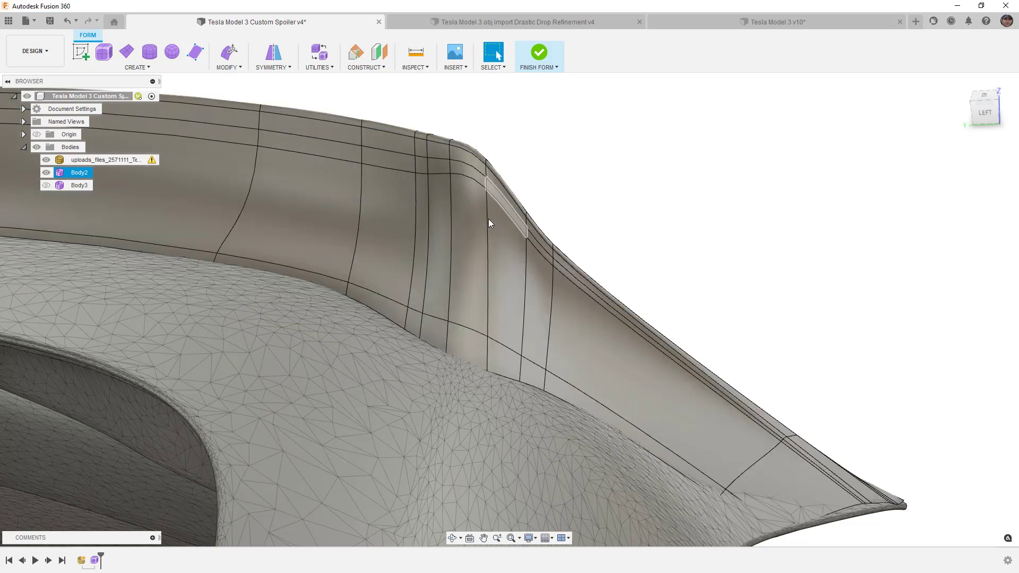
pyautogui.hotkey('alt', '1')
pyautogui.hotkey('alt', '3')
# Apply Make Uniform to Body2 to even out the edge spacing through the spoiler's corner.
pyautogui.click(457, 214)
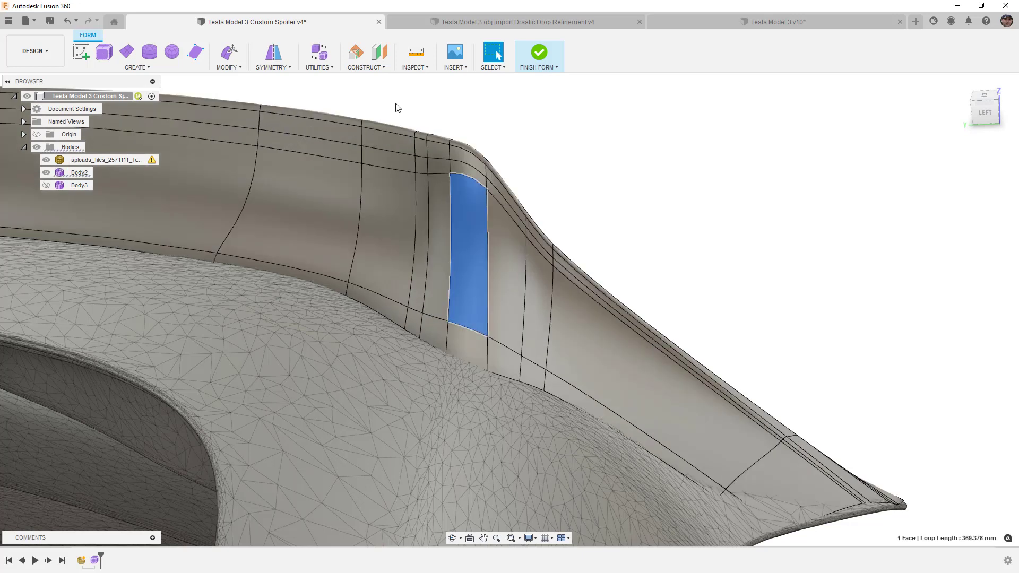
pyautogui.click(328, 71)
pyautogui.click(340, 103)
pyautogui.click(898, 186)
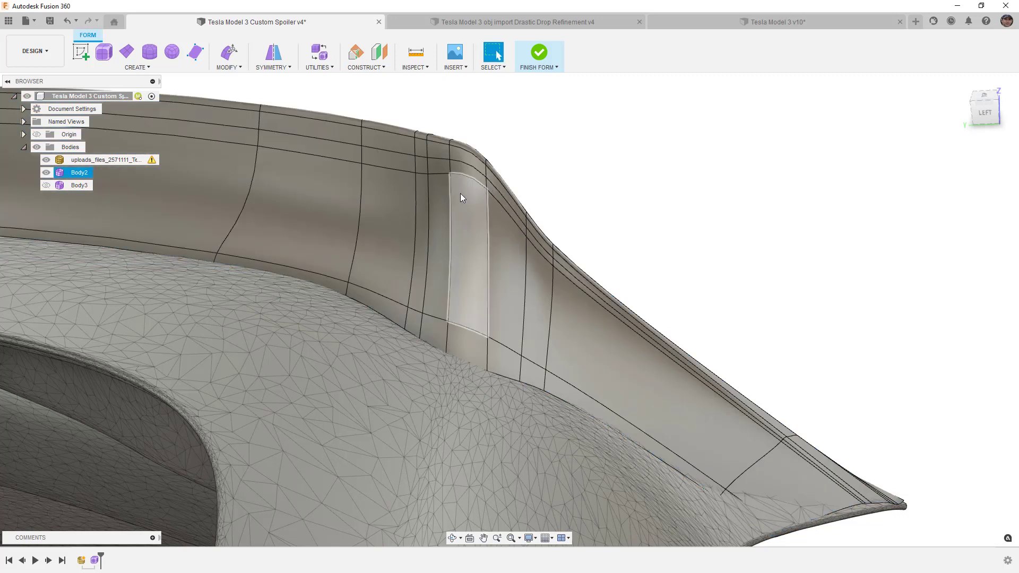
pyautogui.click(425, 189)
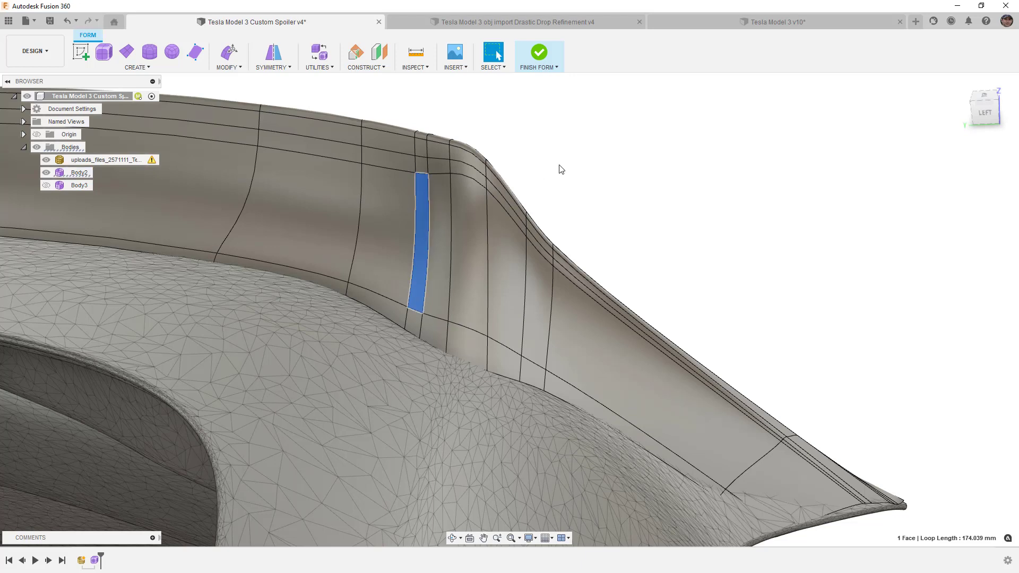
pyautogui.hotkey('ctrl', 'z')
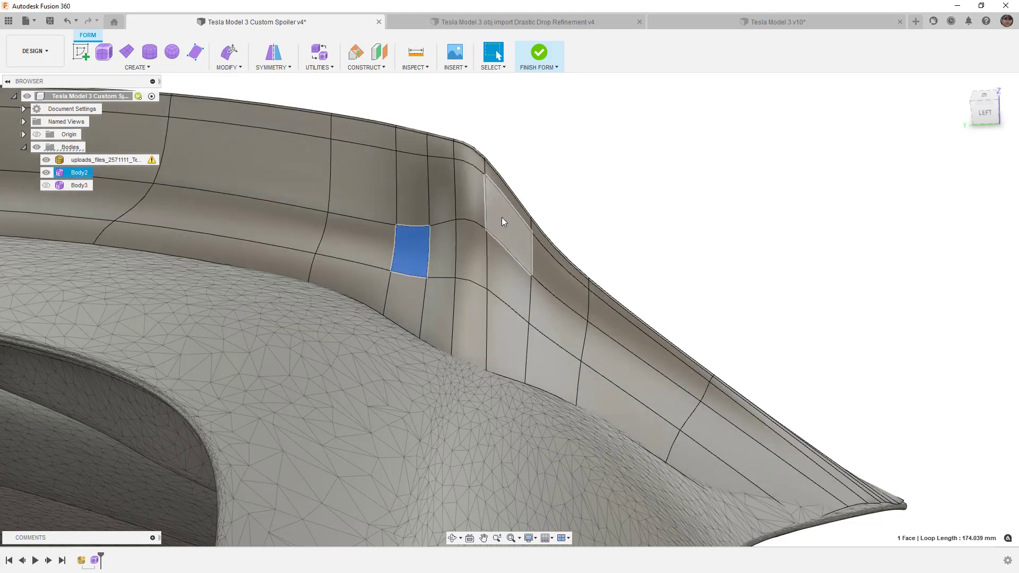
# Inspect the smoothed corner and the way the spoiler meets the trunk mesh from an angled view.
pyautogui.hotkey('ctrl', '4')
pyautogui.click(550, 194)
pyautogui.moveTo(516, 232)
pyautogui.keyDown('shift'); pyautogui.mouseDown(button='middle')
pyautogui.moveTo(492, 248)
pyautogui.moveTo(520, 263)
pyautogui.moveTo(504, 260)
pyautogui.moveTo(493, 285)
pyautogui.moveTo(455, 266)
pyautogui.moveTo(522, 264)
pyautogui.moveTo(439, 264)
pyautogui.moveTo(488, 280)
pyautogui.mouseUp(button='middle'); pyautogui.keyUp('shift')
pyautogui.scroll(-3, 504, 258)
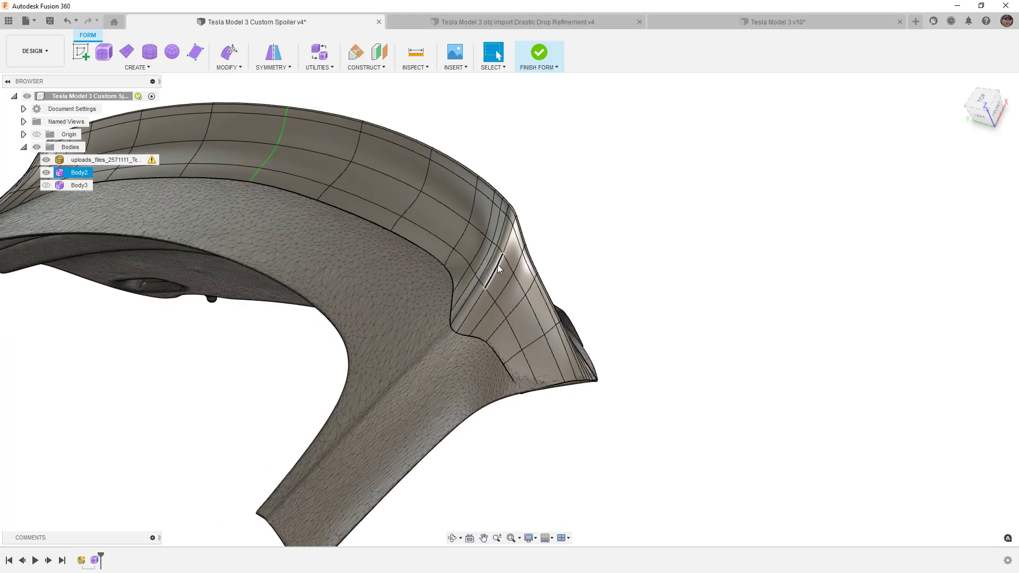
pyautogui.click(275, 213)
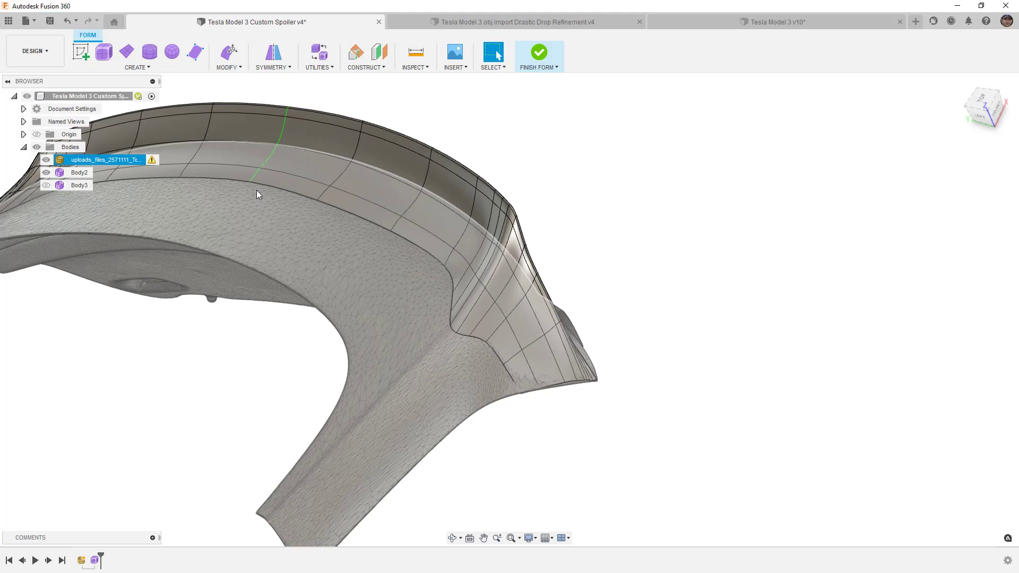
# Examine the edge layout at the spoiler's outer tip from angled and top views, switching from smooth to box display.
pyautogui.scroll(5, 536, 381)
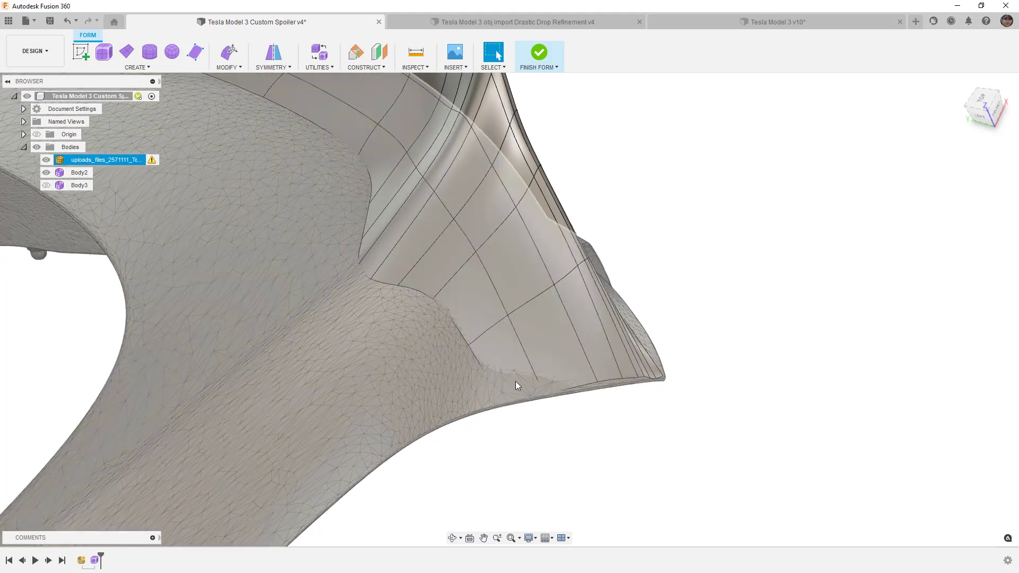
pyautogui.scroll(4, 515, 380)
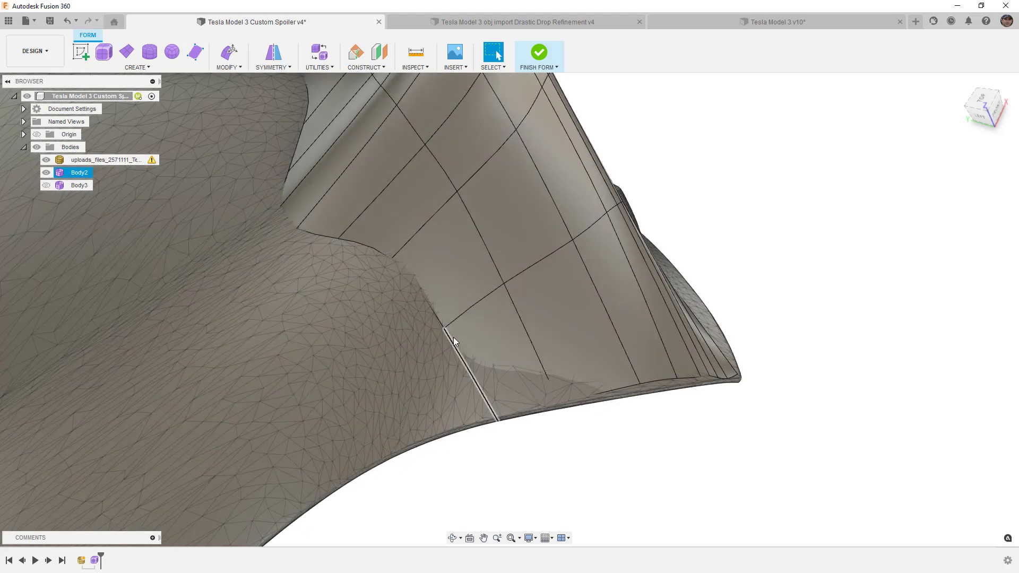
pyautogui.click(497, 364)
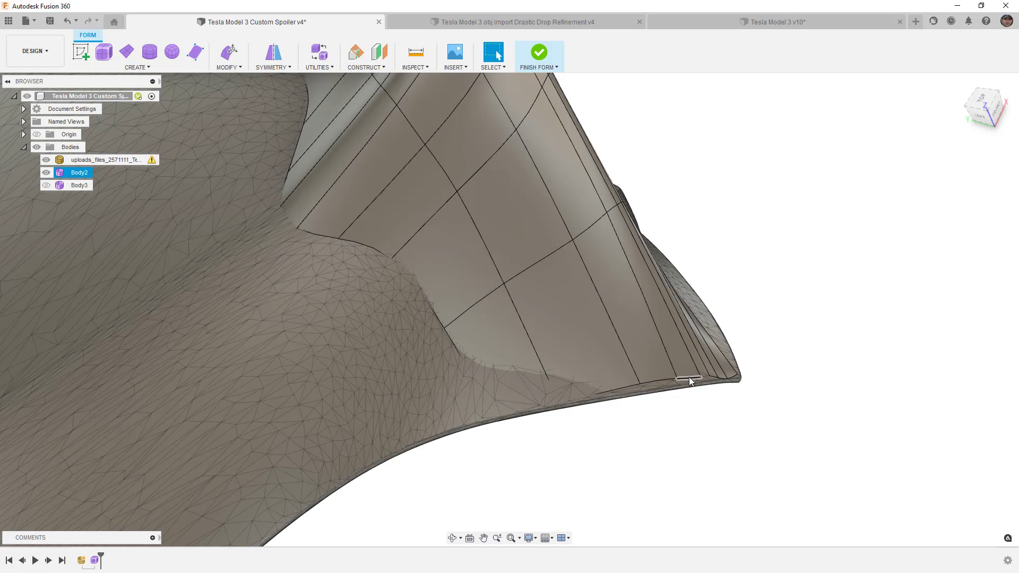
pyautogui.keyDown('shift'); pyautogui.moveTo(690, 377); pyautogui.dragTo(718, 386, button='middle'); pyautogui.keyUp('shift')
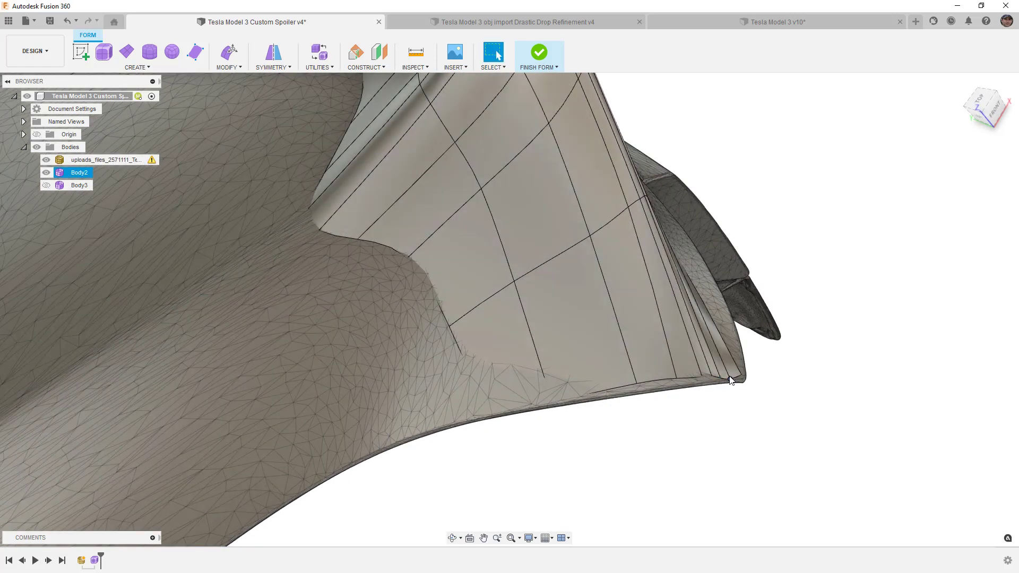
pyautogui.click(980, 100)
pyautogui.moveTo(661, 199); pyautogui.dragTo(671, 318, button='middle')
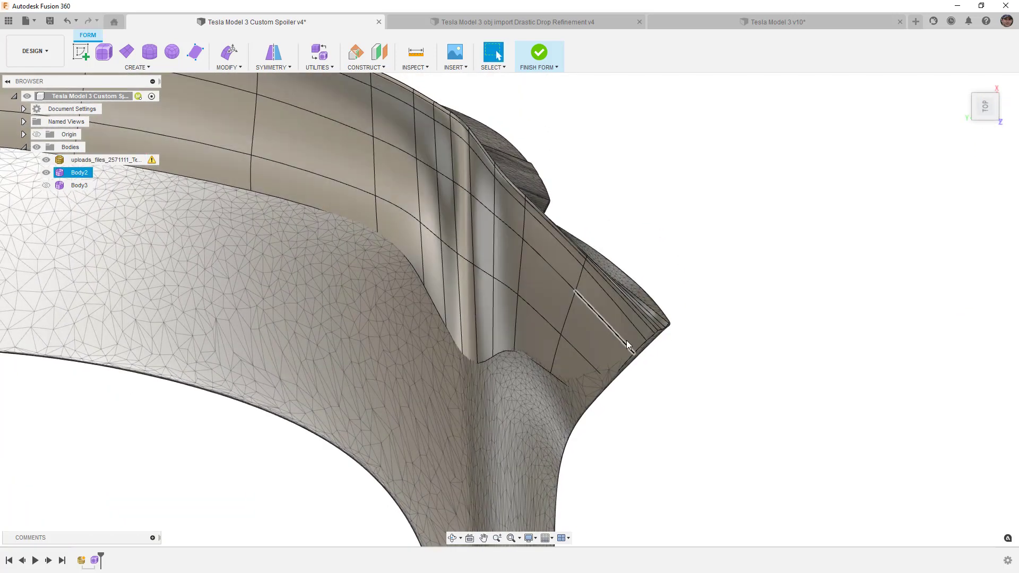
pyautogui.click(627, 342)
pyautogui.scroll(5, 637, 350)
pyautogui.scroll(-5, 669, 310)
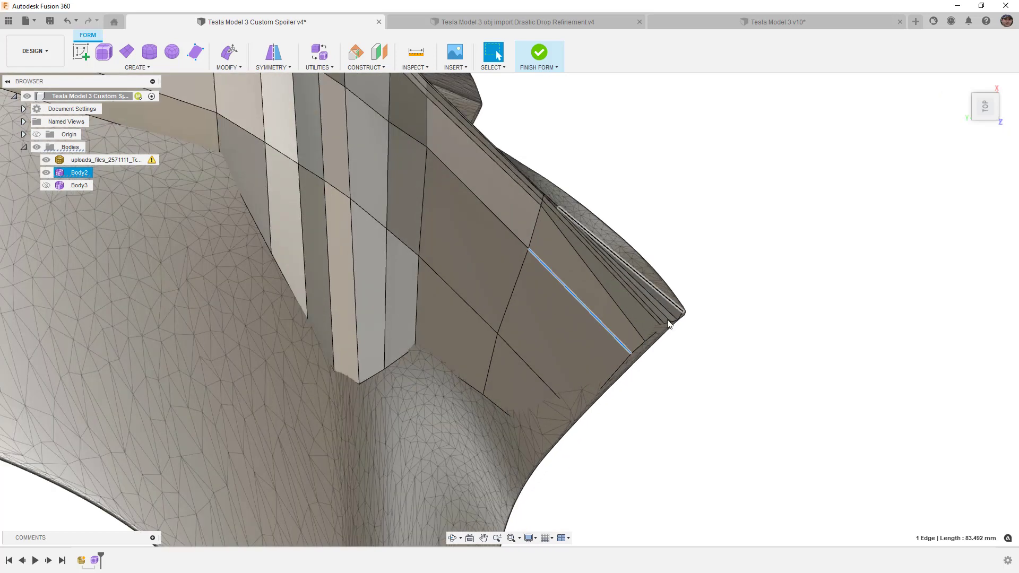
pyautogui.press('Escape')
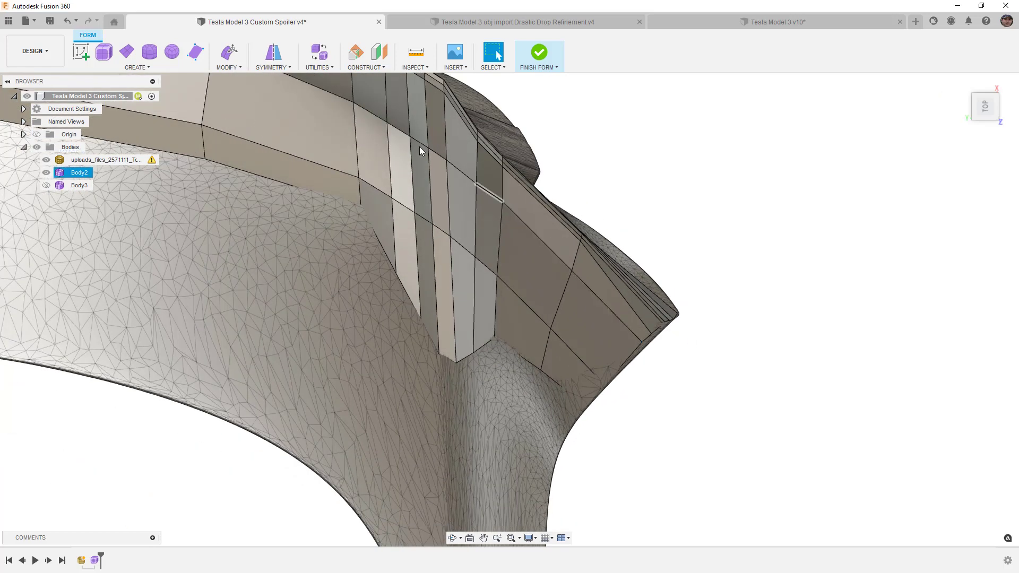
# Insert an edge on Body2 from the rear corner vertex to the outer tip with Insert Point and remove the redundant edge beside it.
pyautogui.click(230, 58)
pyautogui.click(239, 118)
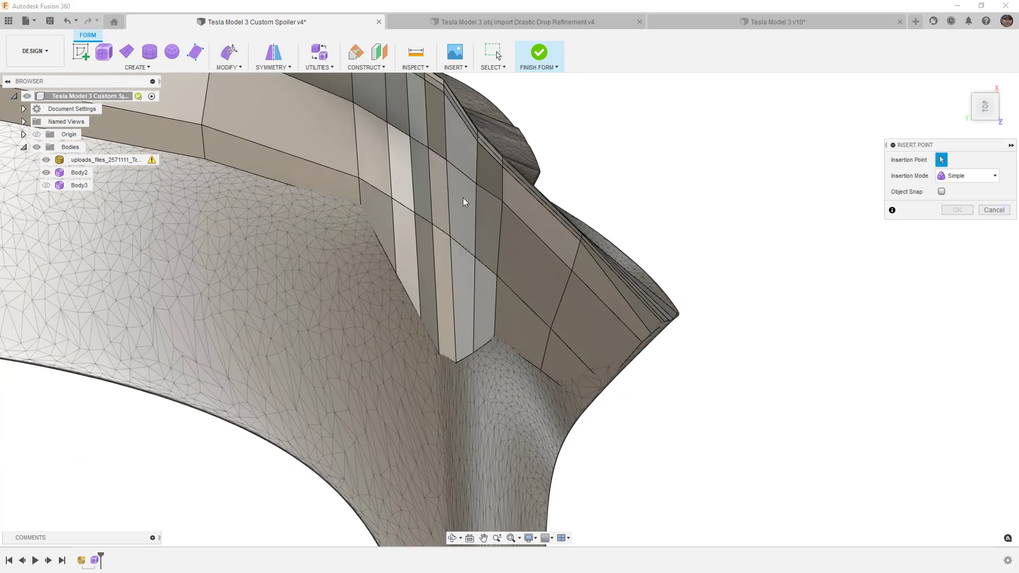
pyautogui.click(476, 142)
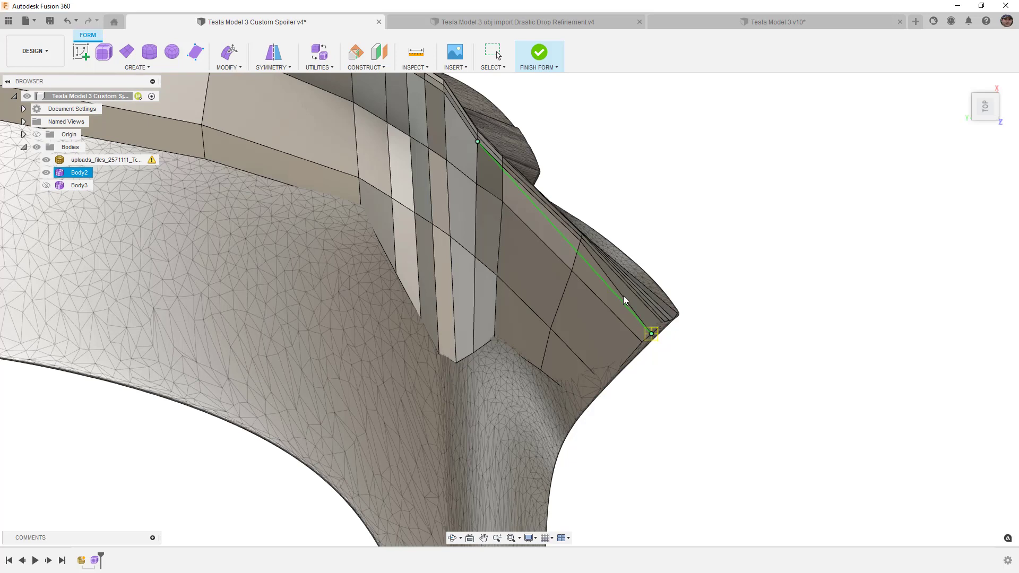
pyautogui.click(608, 276)
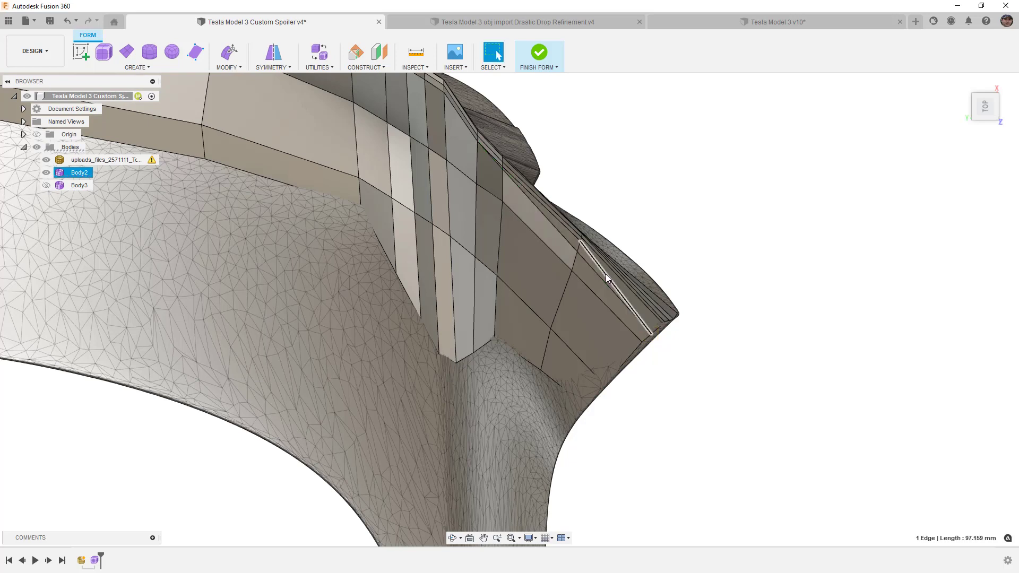
pyautogui.press('Escape')
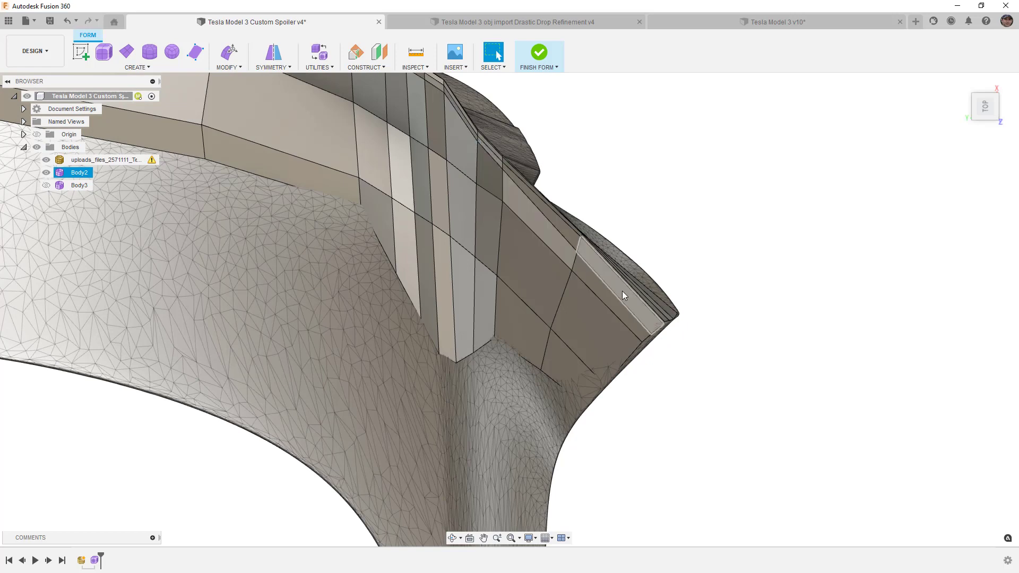
# Inspect the long narrow face at the spoiler's outer tip and how the tip meets the trunk mesh from front-angled views.
pyautogui.keyDown('shift'); pyautogui.moveTo(663, 308); pyautogui.dragTo(612, 281, button='middle'); pyautogui.keyUp('shift')
pyautogui.scroll(3, 654, 343)
pyautogui.click(651, 342)
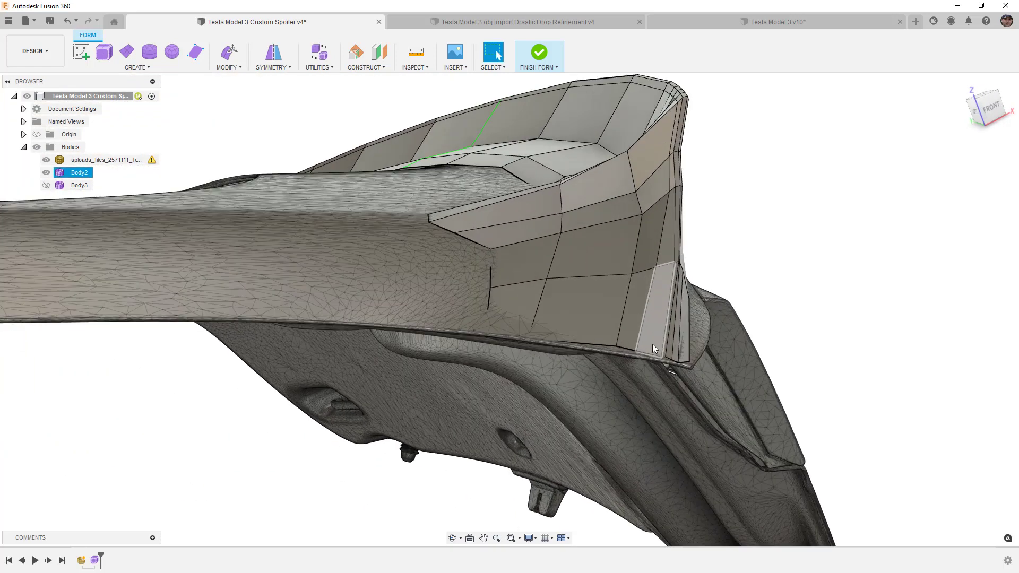
pyautogui.hotkey('alt', '3')
pyautogui.hotkey('alt', '1')
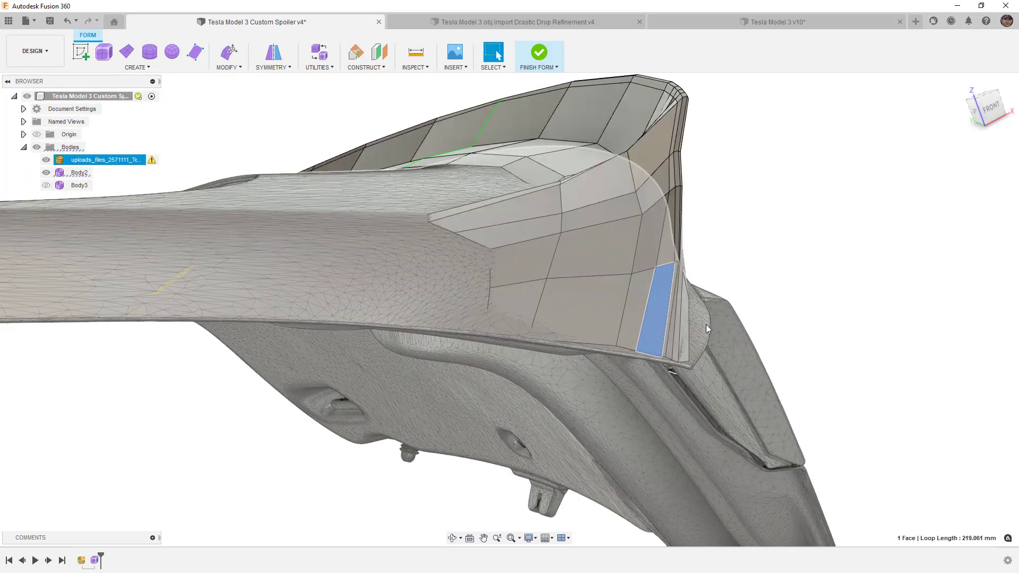
pyautogui.keyDown('shift'); pyautogui.moveTo(712, 322); pyautogui.dragTo(702, 341, button='middle'); pyautogui.keyUp('shift')
pyautogui.scroll(5, 702, 342)
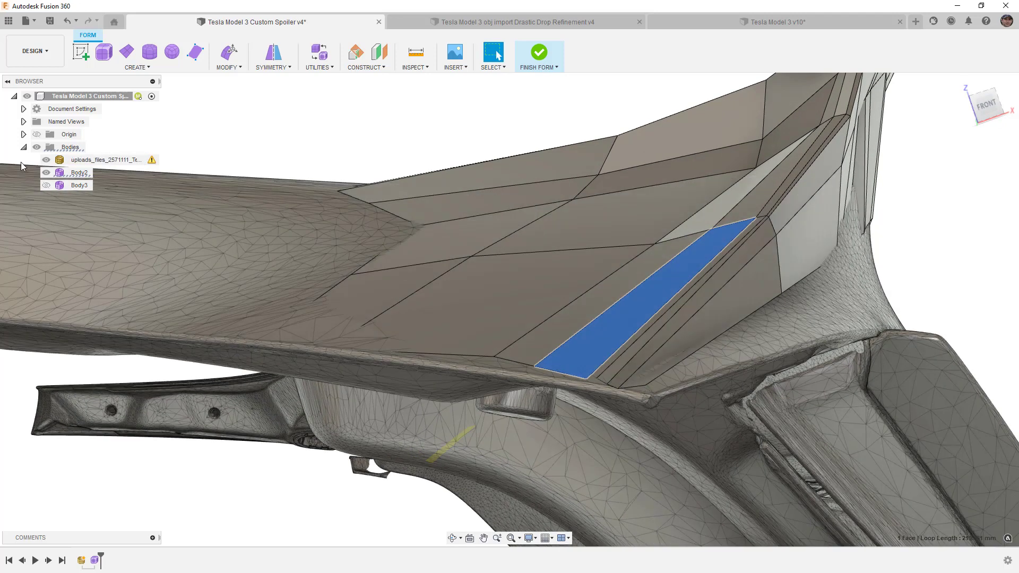
# Show Body3 and highlight its outer edge loop to compare it with the spoiler's lower rear edge.
pyautogui.click(46, 186)
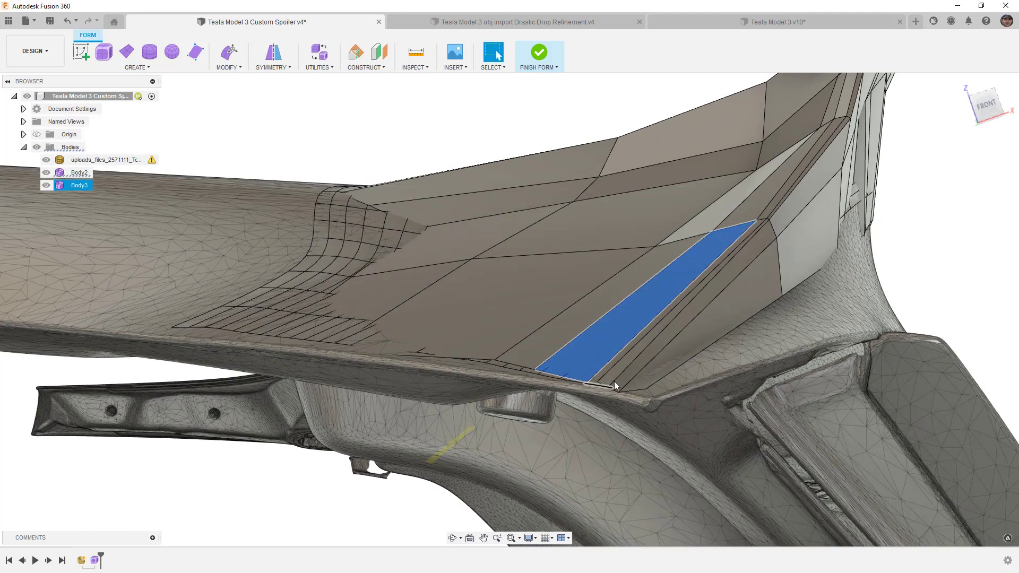
pyautogui.doubleClick(610, 387)
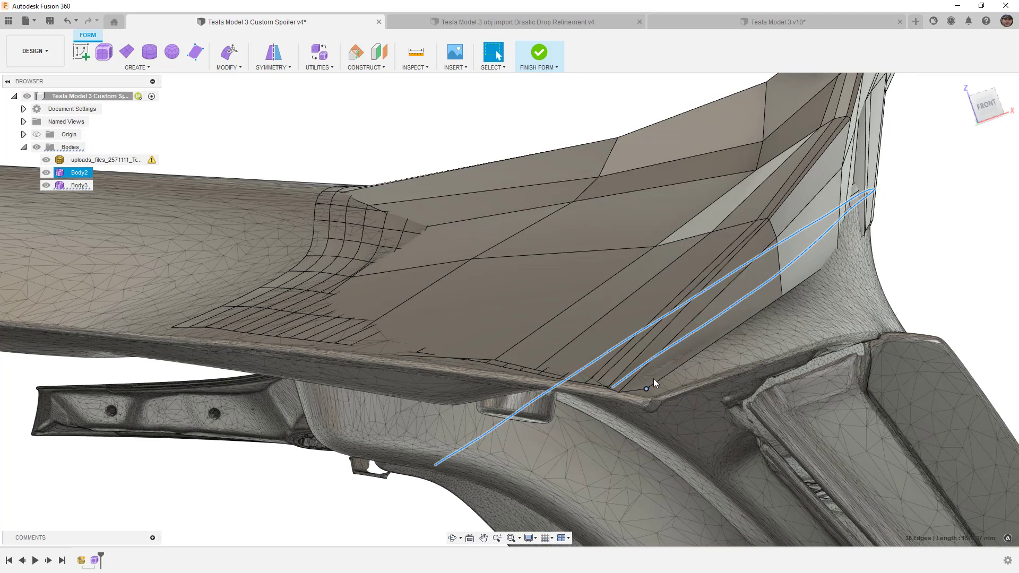
pyautogui.keyDown('shift'); pyautogui.moveTo(648, 378); pyautogui.dragTo(625, 368, button='middle'); pyautogui.keyUp('shift')
pyautogui.scroll(-3, 626, 369)
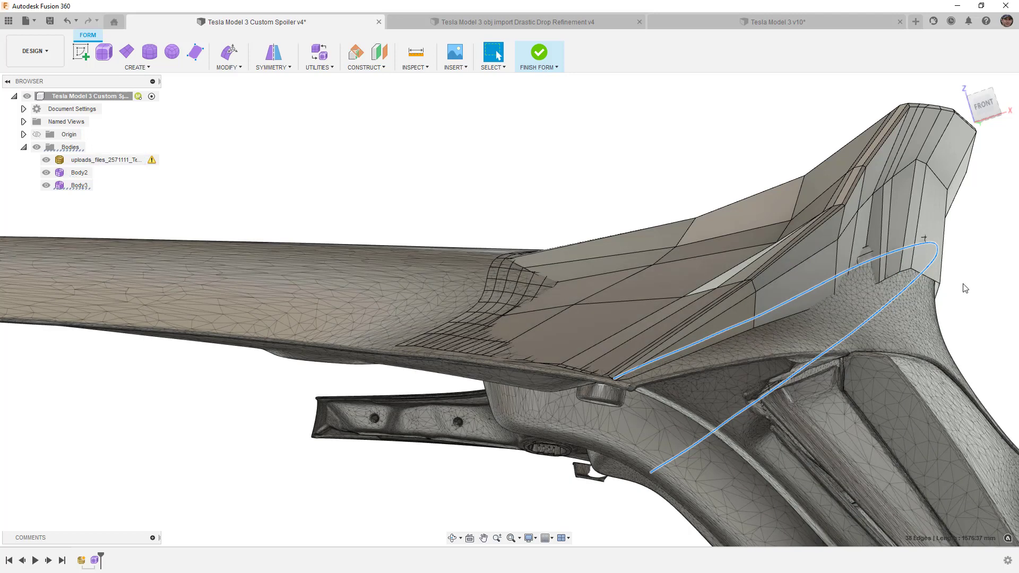
# Try deleting Body2's lower rear edge loop and undo the deletion.
pyautogui.doubleClick(935, 283)
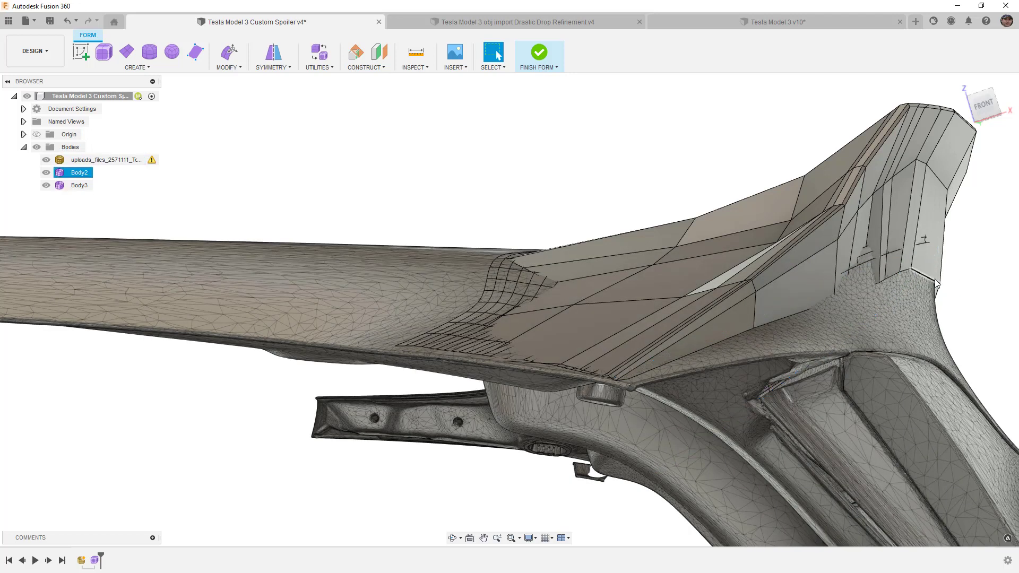
pyautogui.press('Escape')
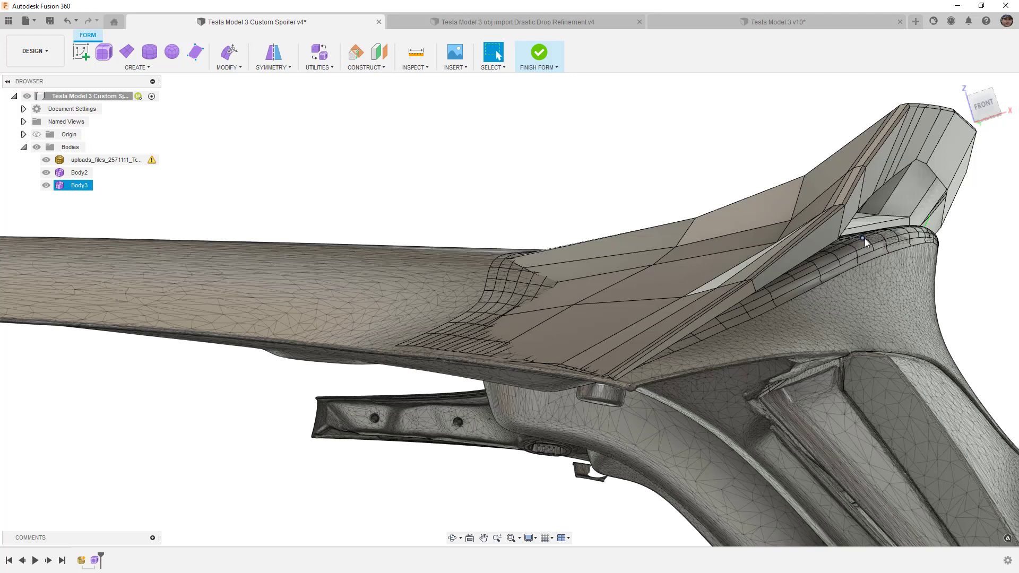
pyautogui.hotkey('ctrl', 'z')
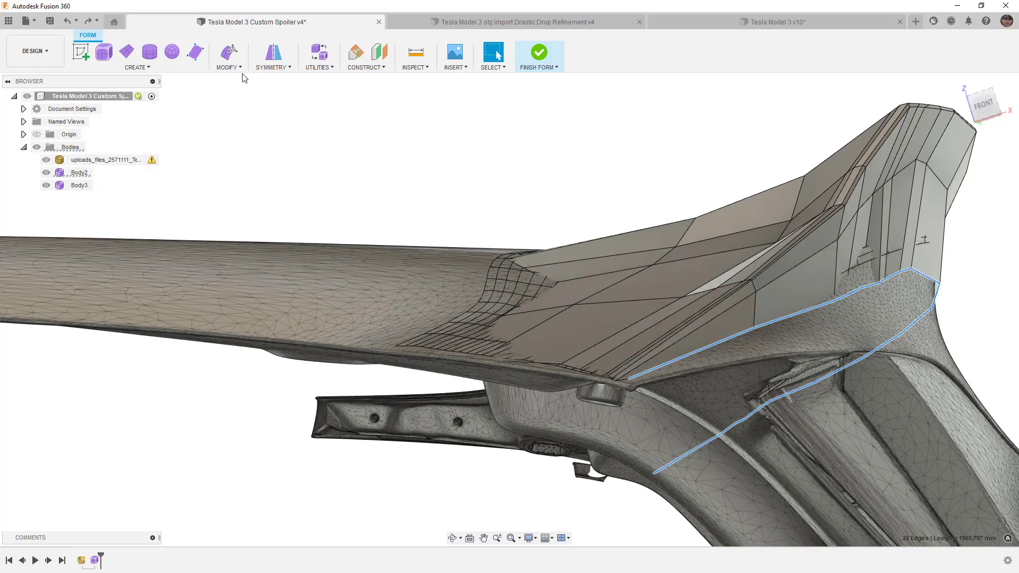
# Insert a single-sided edge at location 0.50 from Body2's lower rear edge loop and delete the original outermost loop.
pyautogui.click(240, 68)
pyautogui.click(239, 103)
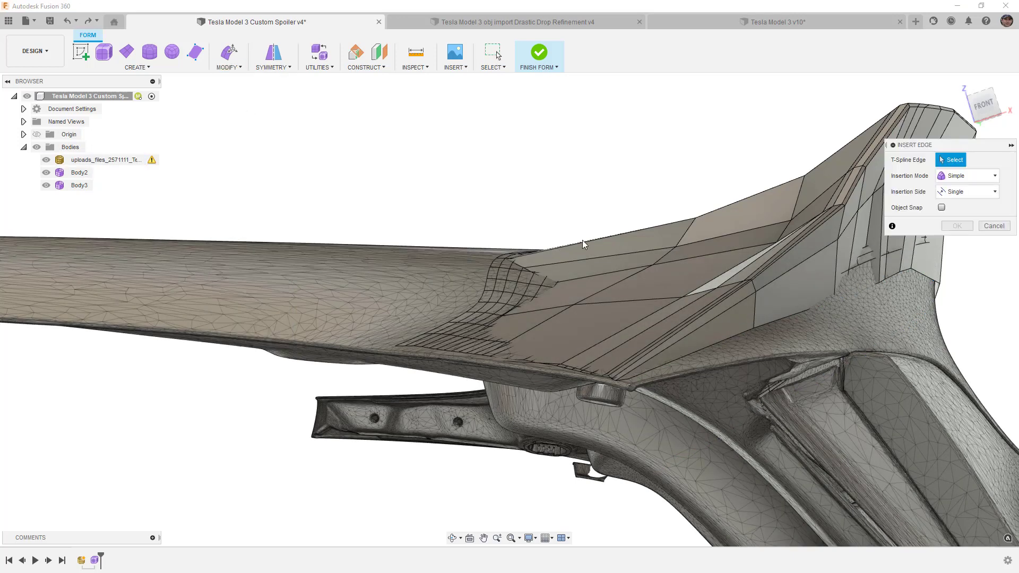
pyautogui.doubleClick(790, 316)
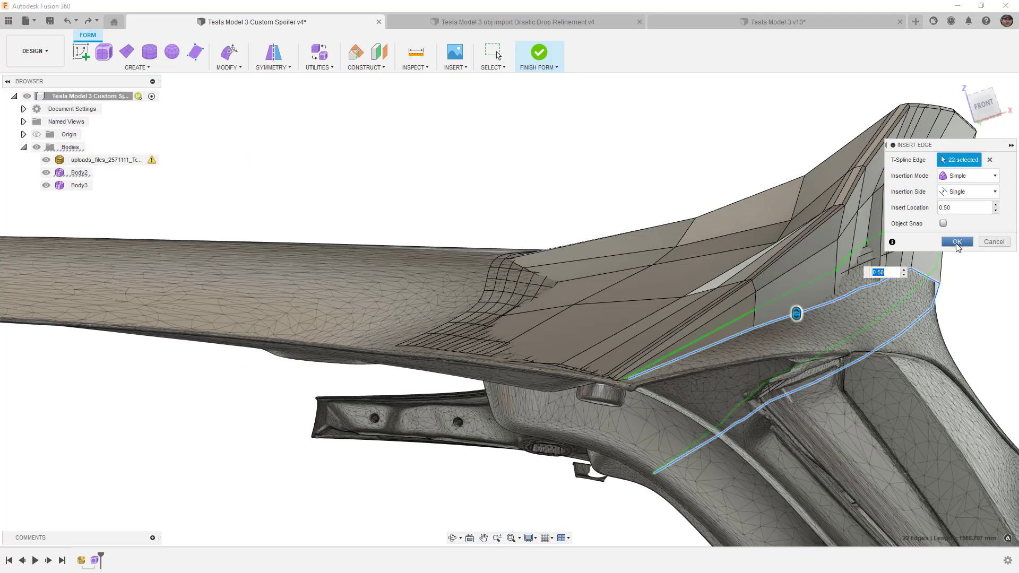
pyautogui.click(956, 242)
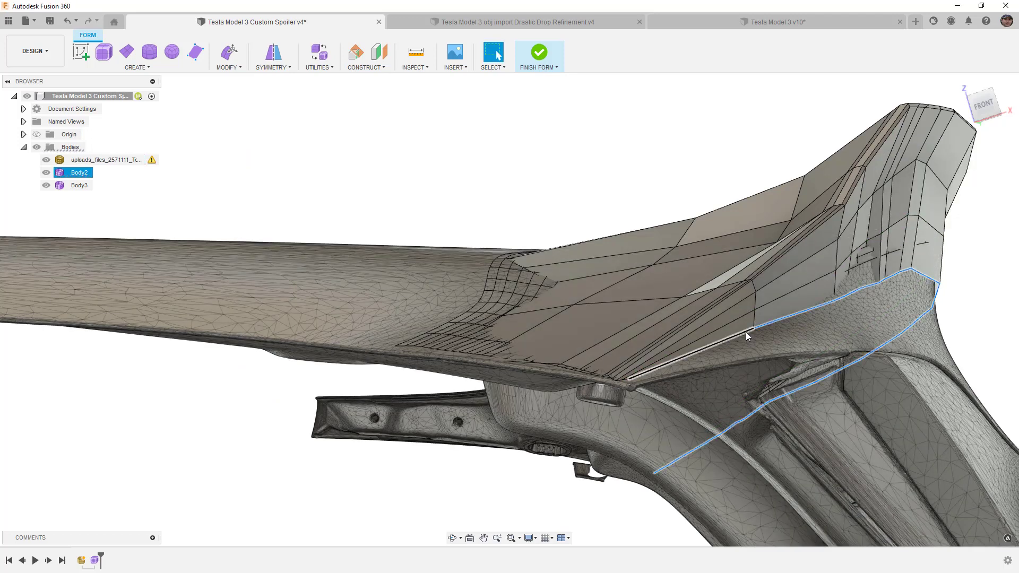
pyautogui.press('Delete')
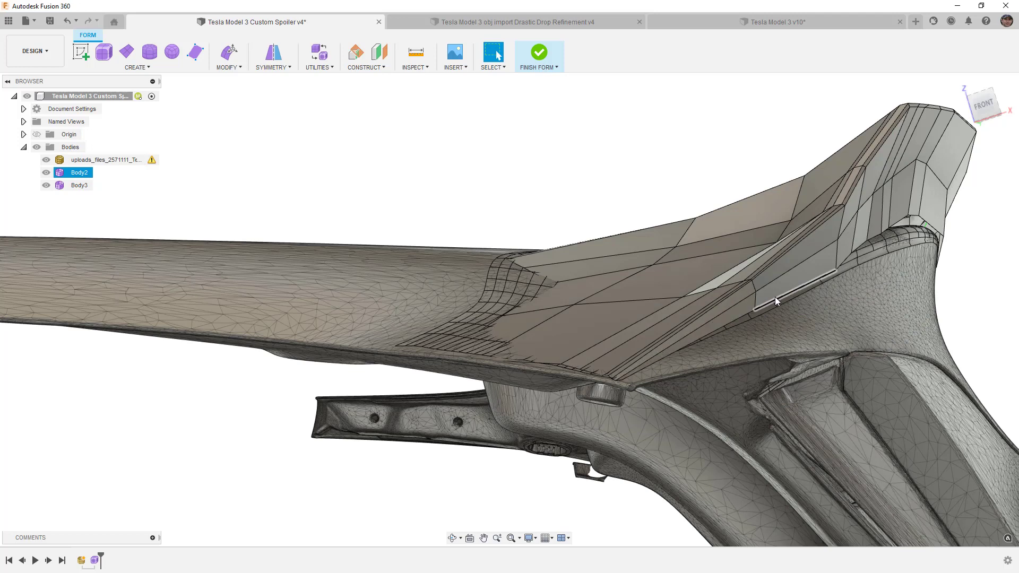
# In the right view, move the vertices of Body2's lower rear edge around the corner down onto Body3's edge with Edit Form.
pyautogui.moveTo(766, 264)
pyautogui.keyDown('shift'); pyautogui.mouseDown(button='middle')
pyautogui.moveTo(732, 263)
pyautogui.moveTo(765, 264)
pyautogui.moveTo(723, 302)
pyautogui.mouseUp(button='middle'); pyautogui.keyUp('shift')
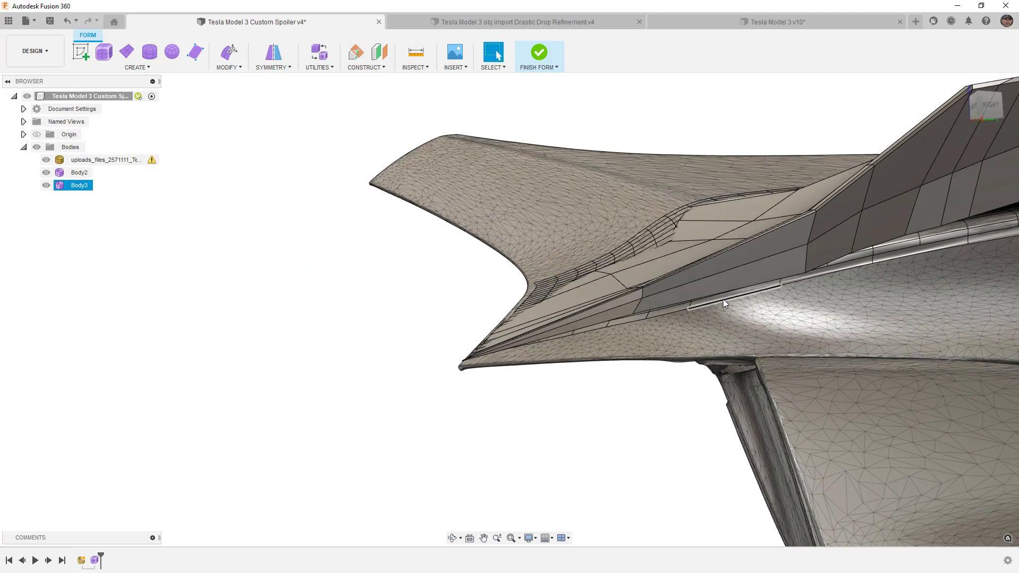
pyautogui.scroll(-3, 777, 290)
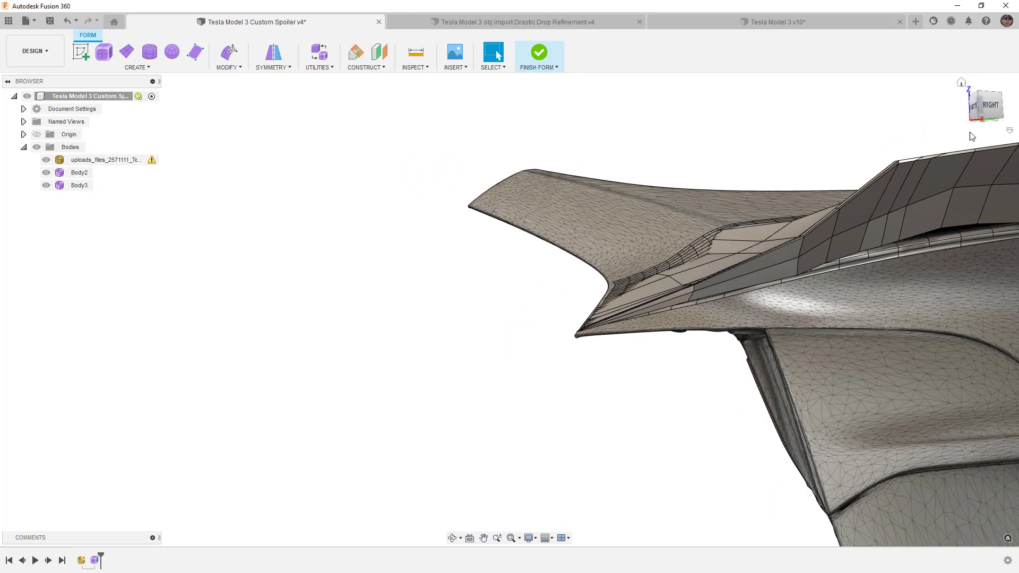
pyautogui.click(996, 108)
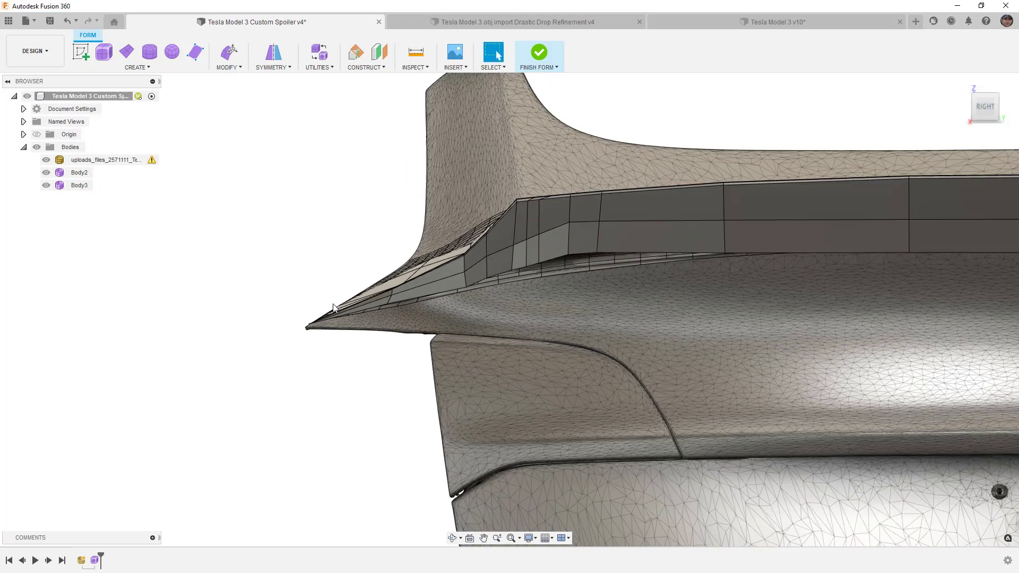
pyautogui.scroll(-2, 484, 303)
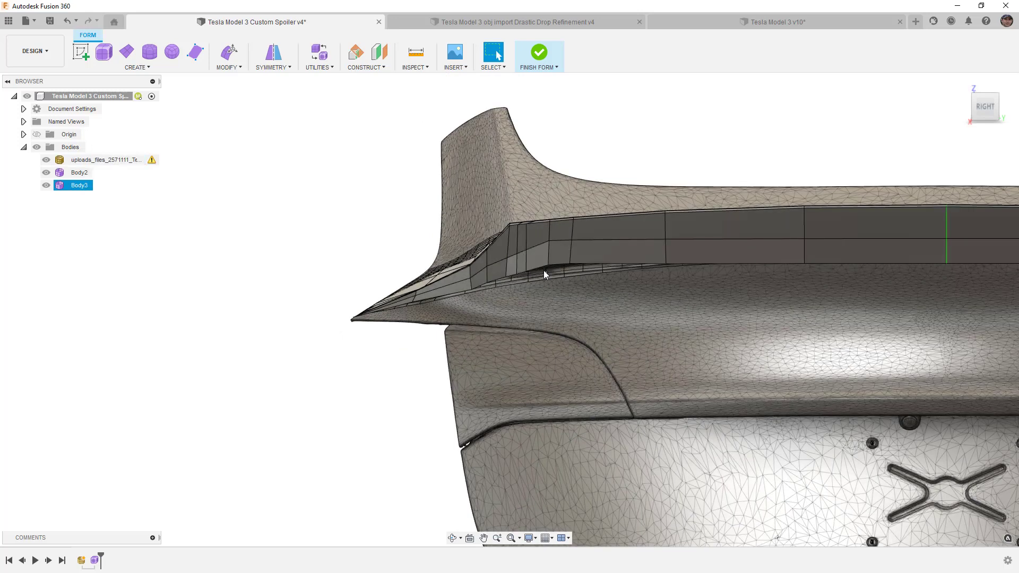
pyautogui.scroll(4, 543, 271)
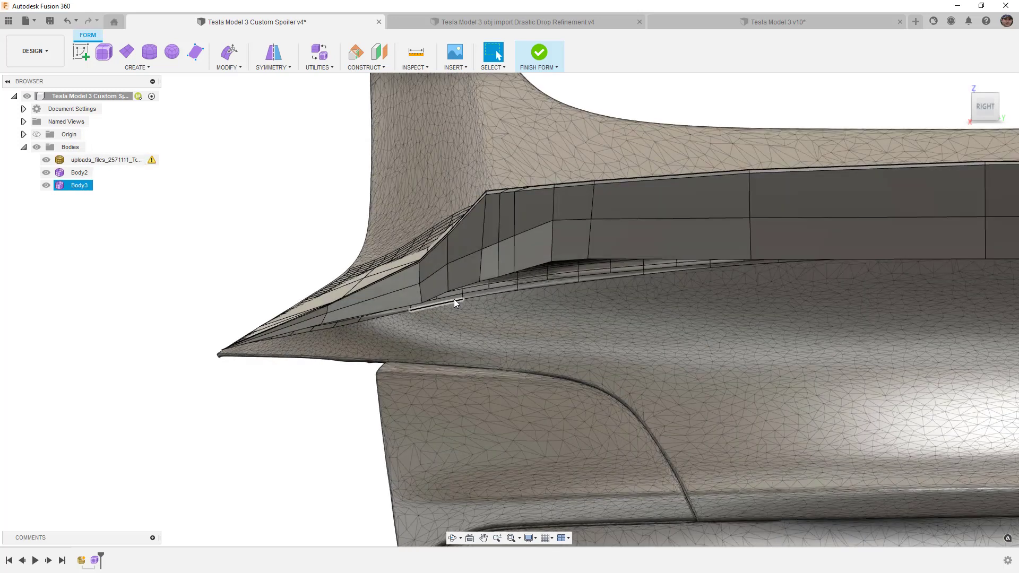
pyautogui.scroll(2, 416, 311)
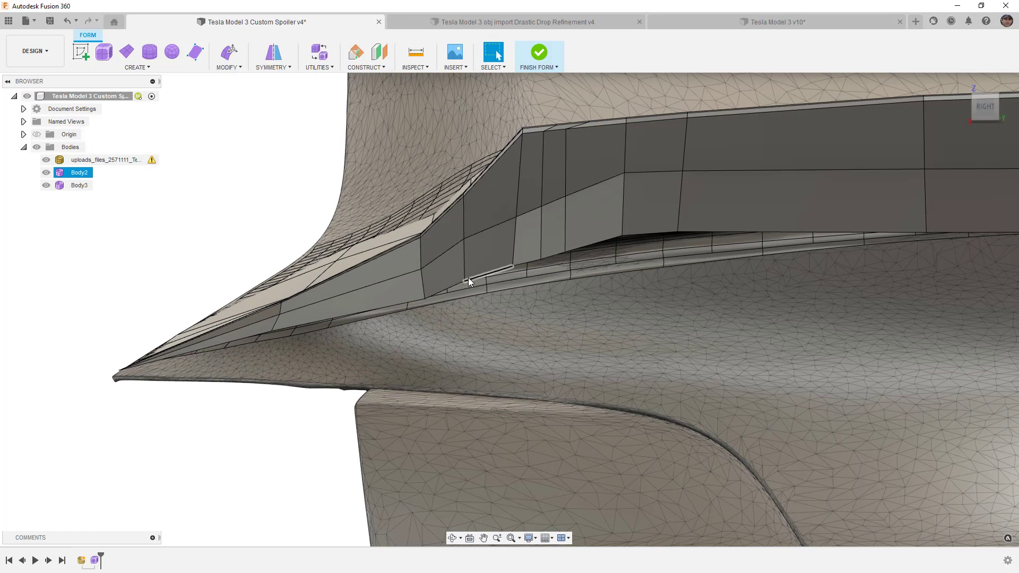
pyautogui.click(229, 54)
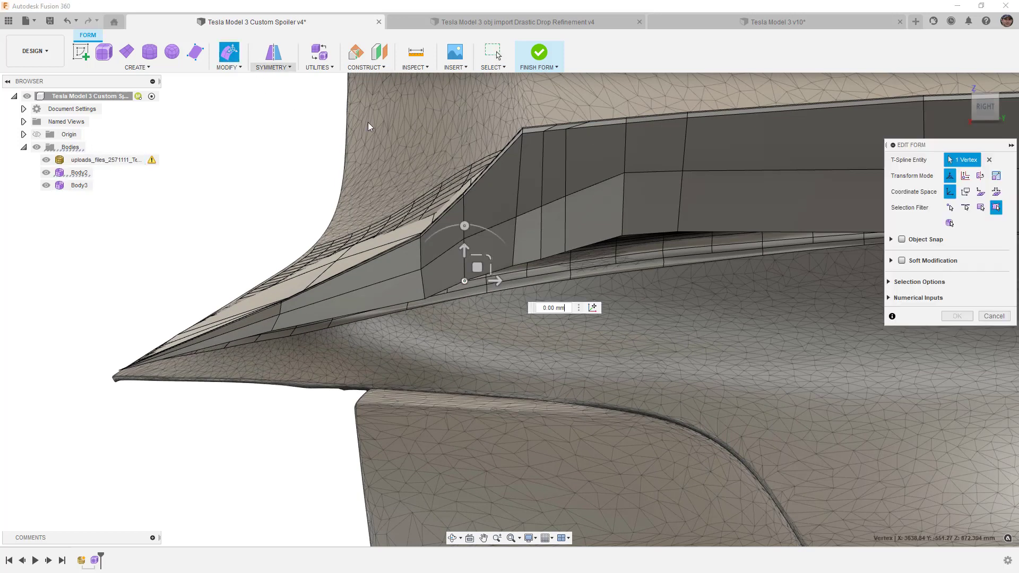
pyautogui.scroll(2, 481, 292)
pyautogui.moveTo(467, 268); pyautogui.dragTo(551, 261)
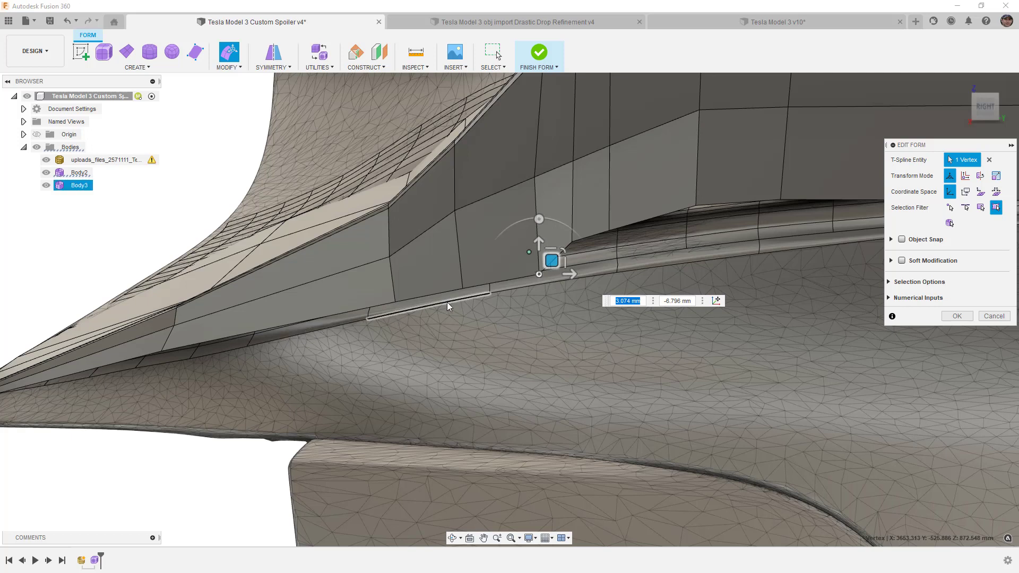
pyautogui.moveTo(552, 260); pyautogui.dragTo(711, 249)
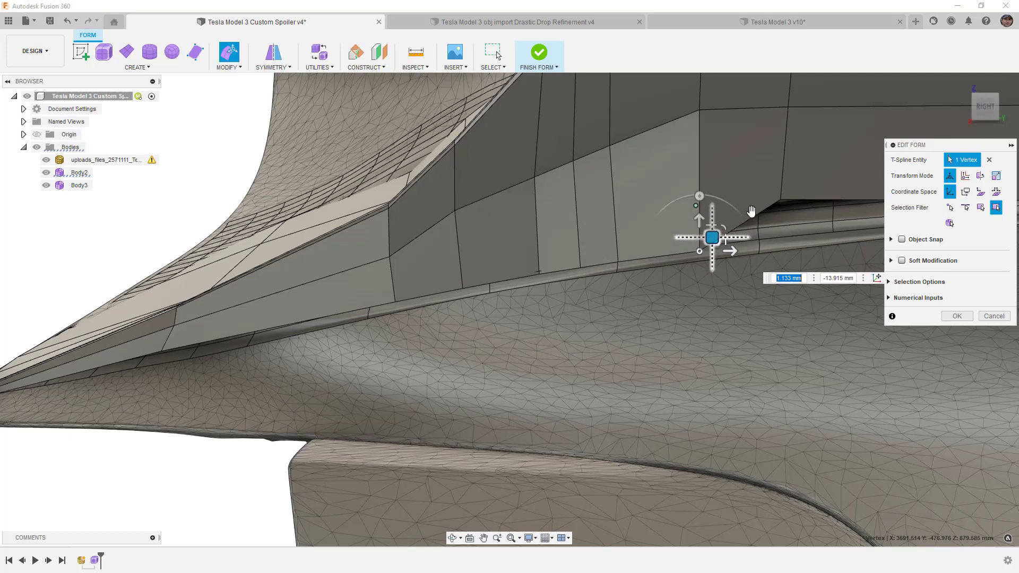
# In the right view, move the remaining vertices of Body2's lower rear edge onto Body3's edge, up to the symmetry line.
pyautogui.moveTo(782, 199); pyautogui.dragTo(798, 230)
pyautogui.moveTo(797, 230); pyautogui.dragTo(304, 284, button='middle')
pyautogui.moveTo(422, 249); pyautogui.dragTo(429, 243)
pyautogui.moveTo(430, 243); pyautogui.dragTo(102, 246, button='middle')
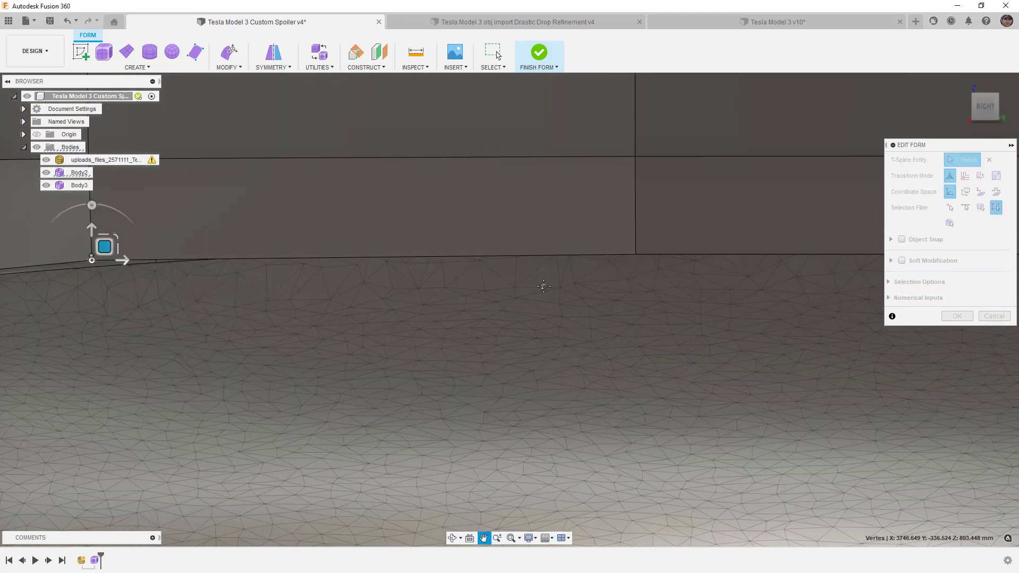
pyautogui.moveTo(628, 282); pyautogui.dragTo(515, 287, button='middle')
pyautogui.click(526, 260)
pyautogui.moveTo(537, 245); pyautogui.dragTo(537, 222)
pyautogui.moveTo(537, 223); pyautogui.dragTo(187, 246, button='middle')
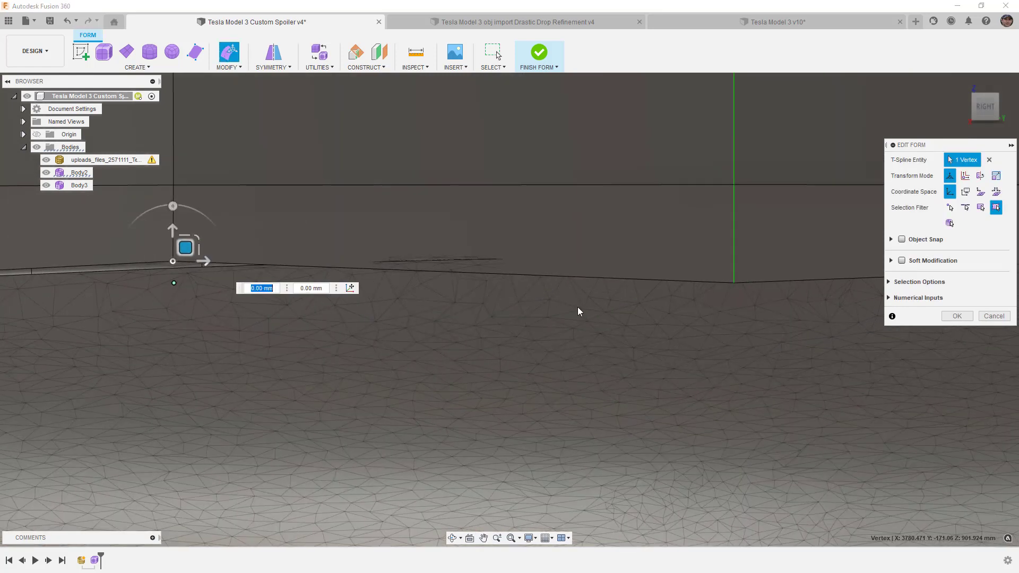
pyautogui.moveTo(744, 285); pyautogui.dragTo(627, 289, button='middle')
pyautogui.click(615, 289)
pyautogui.moveTo(628, 273); pyautogui.dragTo(628, 246)
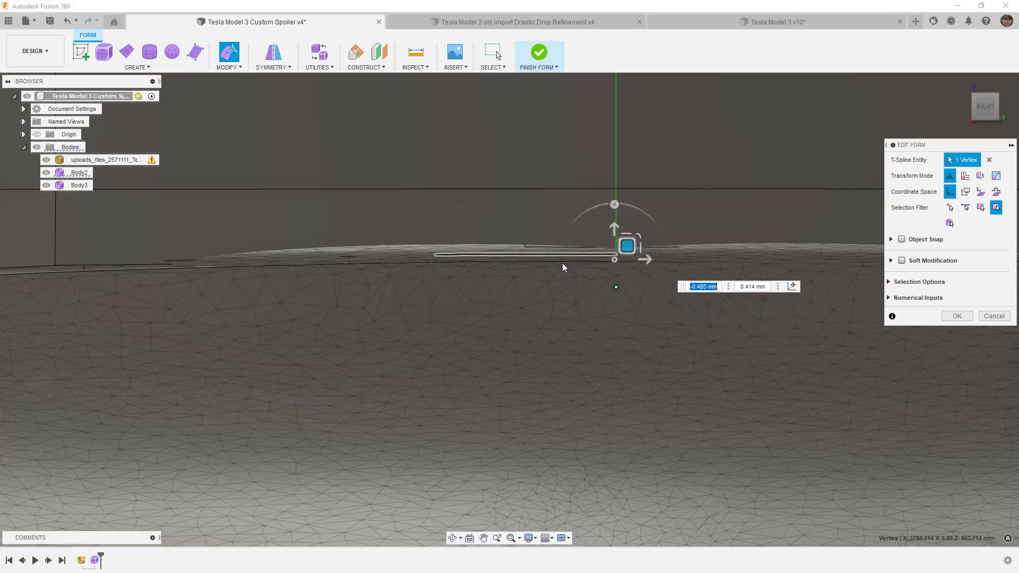
# Move the lower rear edge vertex next to the symmetry line -5 mm along X toward Body3's surface.
pyautogui.keyDown('shift'); pyautogui.moveTo(478, 252); pyautogui.dragTo(545, 281, button='middle'); pyautogui.keyUp('shift')
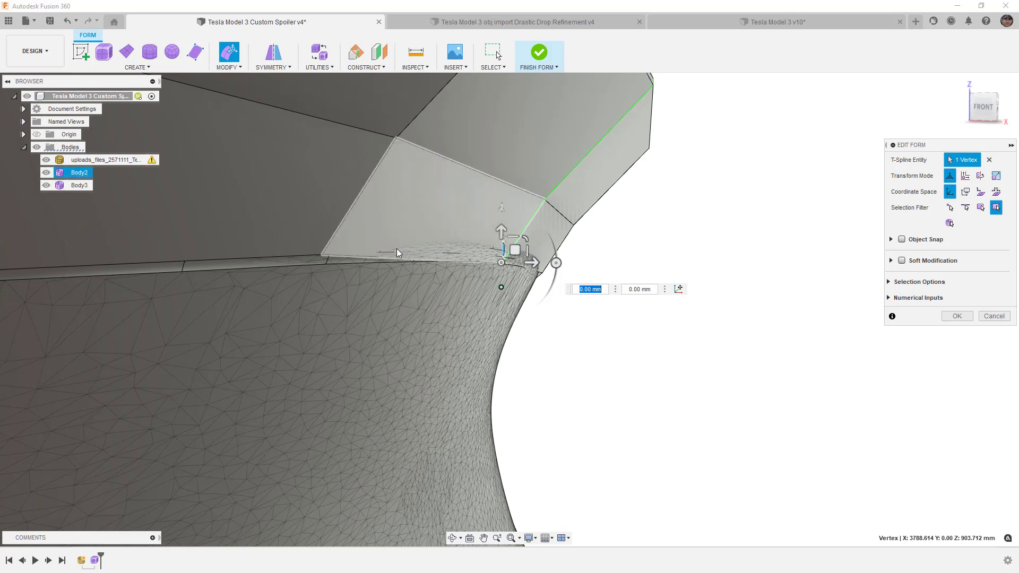
pyautogui.scroll(2, 449, 266)
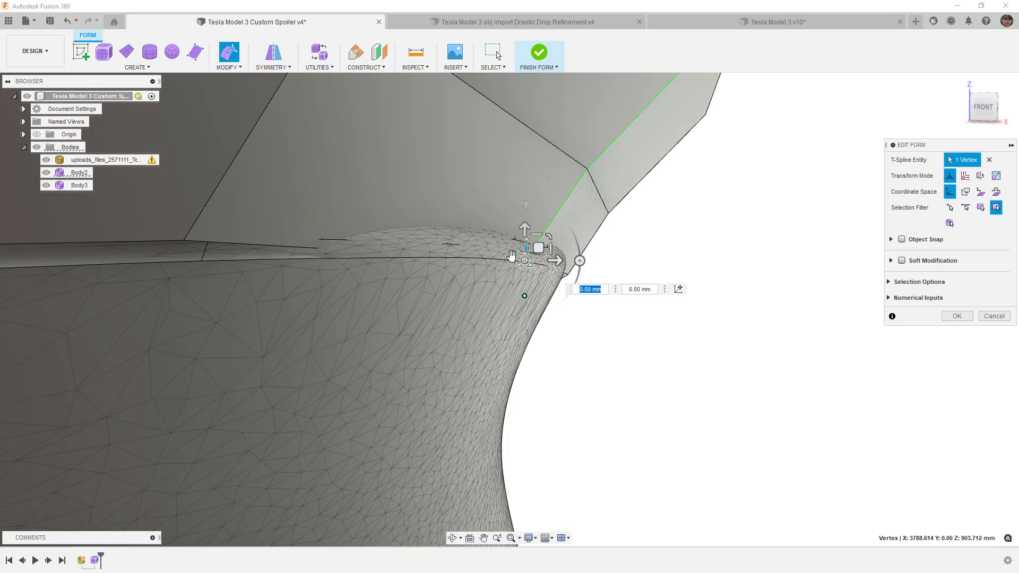
pyautogui.scroll(-4, 465, 255)
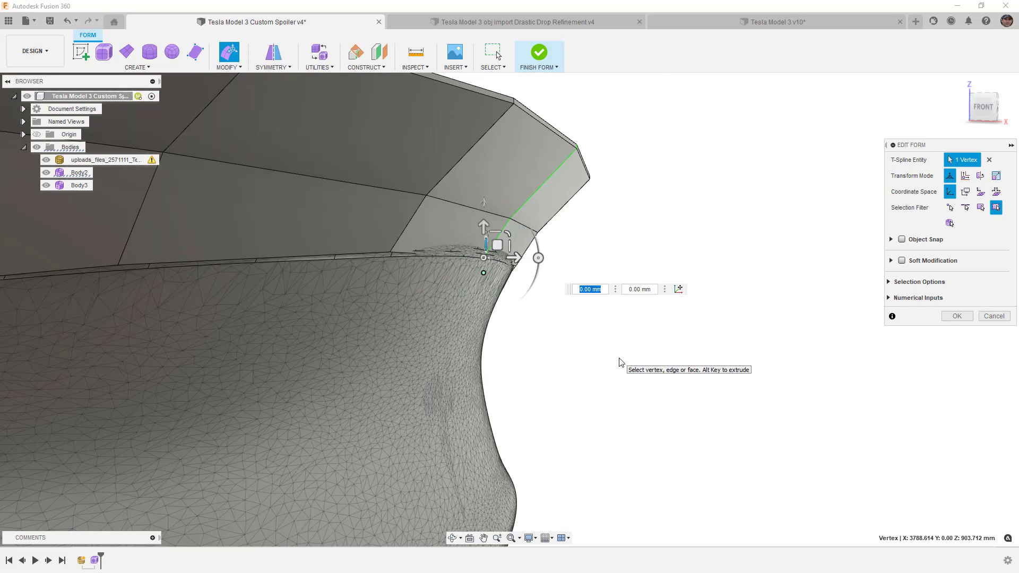
pyautogui.scroll(-3, 626, 347)
pyautogui.keyDown('shift'); pyautogui.moveTo(595, 355); pyautogui.dragTo(439, 306, button='middle'); pyautogui.keyUp('shift')
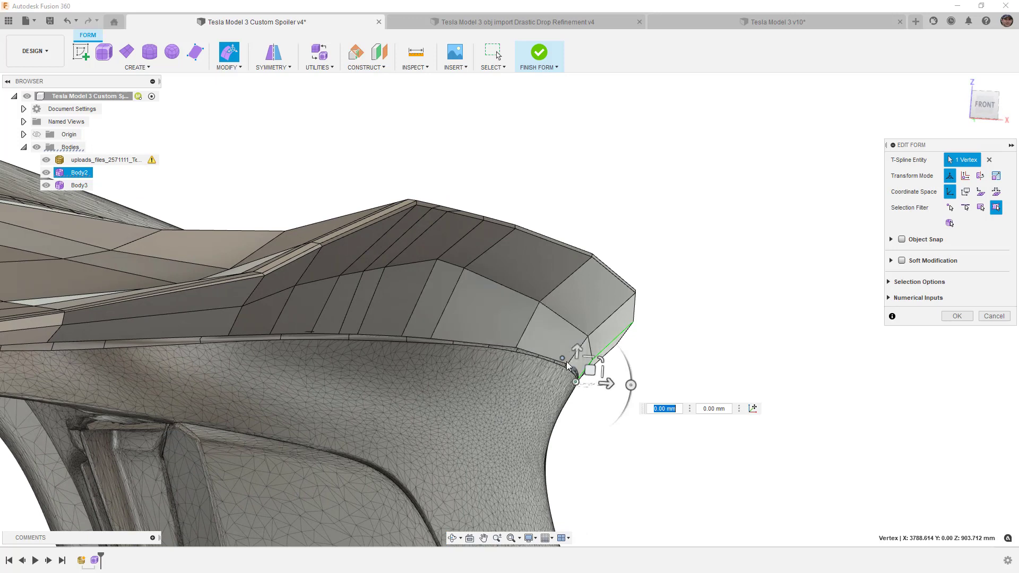
pyautogui.scroll(5, 565, 361)
pyautogui.click(320, 287)
pyautogui.keyDown('shift'); pyautogui.moveTo(336, 328); pyautogui.dragTo(352, 337, button='middle'); pyautogui.keyUp('shift')
pyautogui.moveTo(401, 307); pyautogui.dragTo(376, 349)
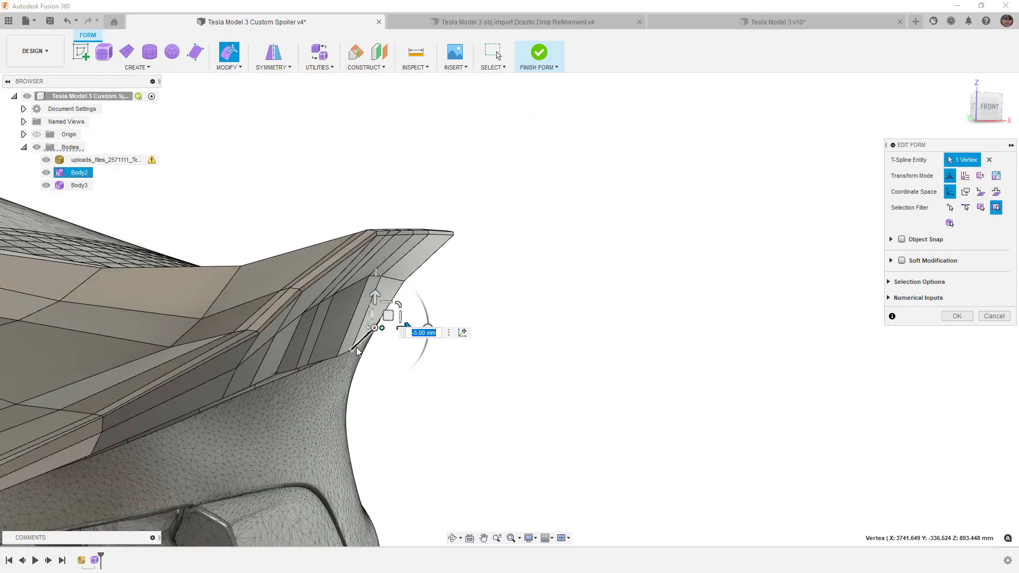
# Move the next two lower rear edge vertices toward the corner -5 mm along X.
pyautogui.scroll(3, 380, 340)
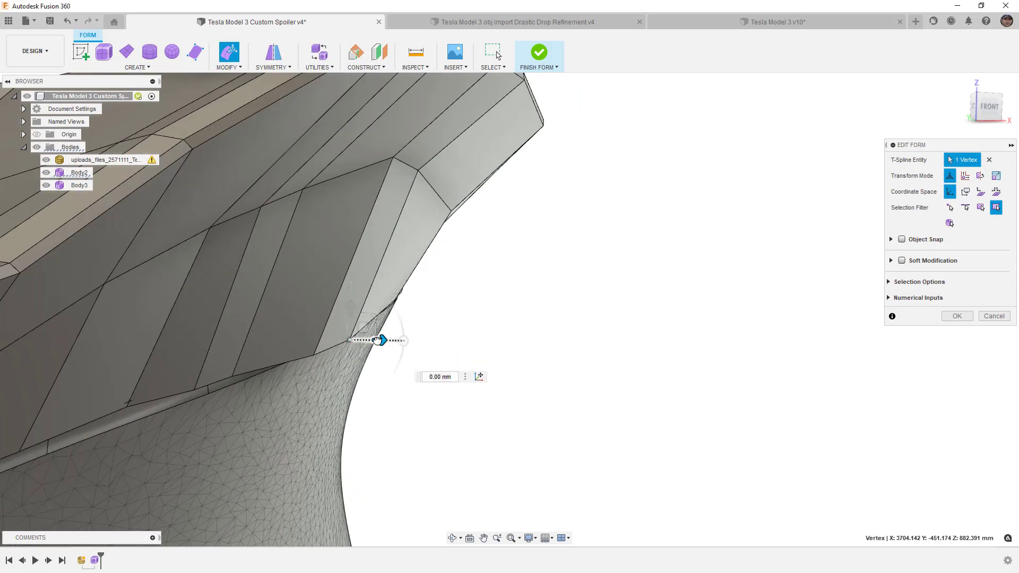
pyautogui.moveTo(380, 340); pyautogui.dragTo(358, 340)
pyautogui.click(314, 355)
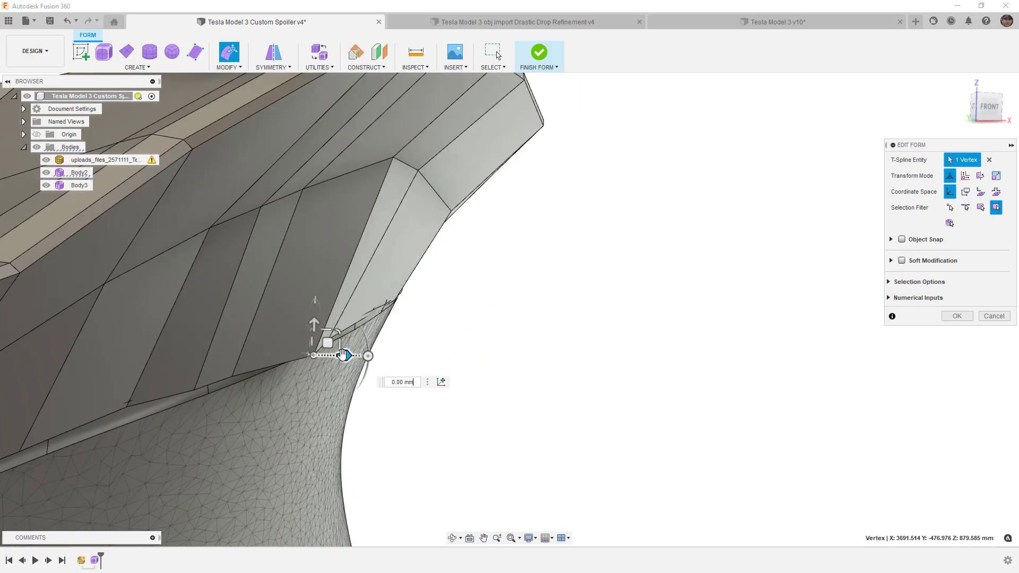
pyautogui.moveTo(333, 356); pyautogui.dragTo(321, 355)
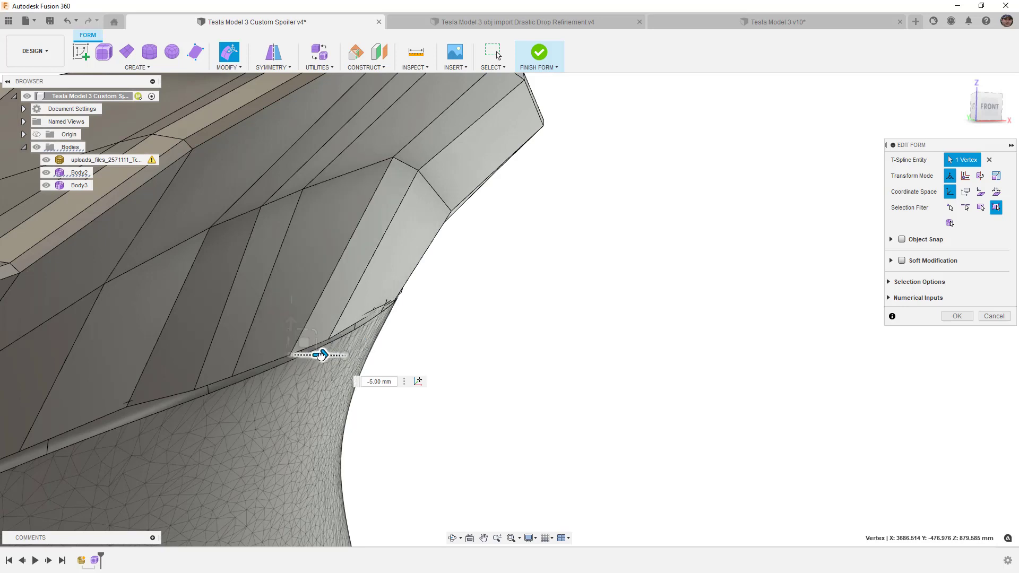
# In the front view, fine-tune the lower edge vertices around the rear corner along X in 1 to 5 mm moves to follow Body3's edge.
pyautogui.click(986, 107)
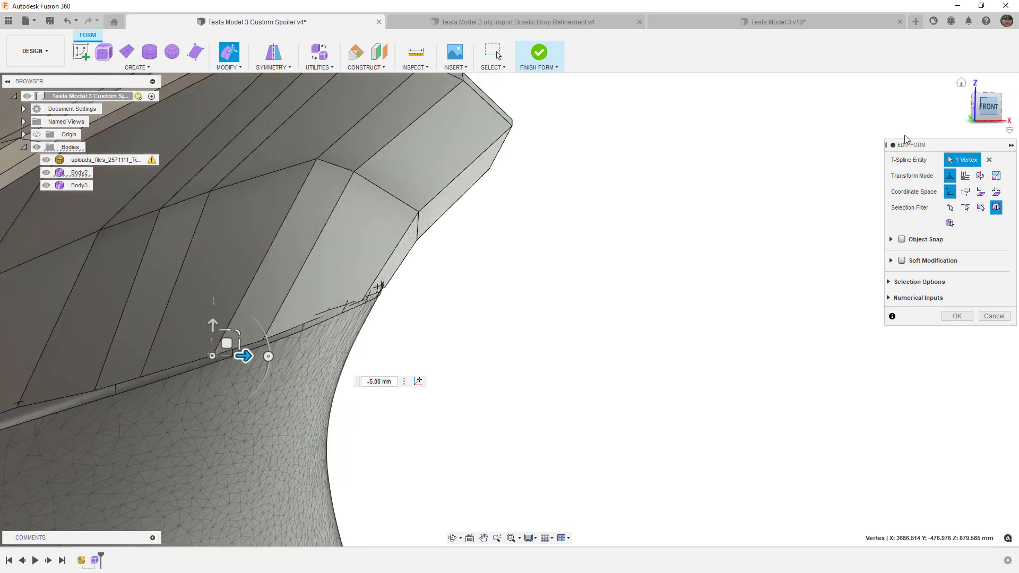
pyautogui.scroll(3, 372, 309)
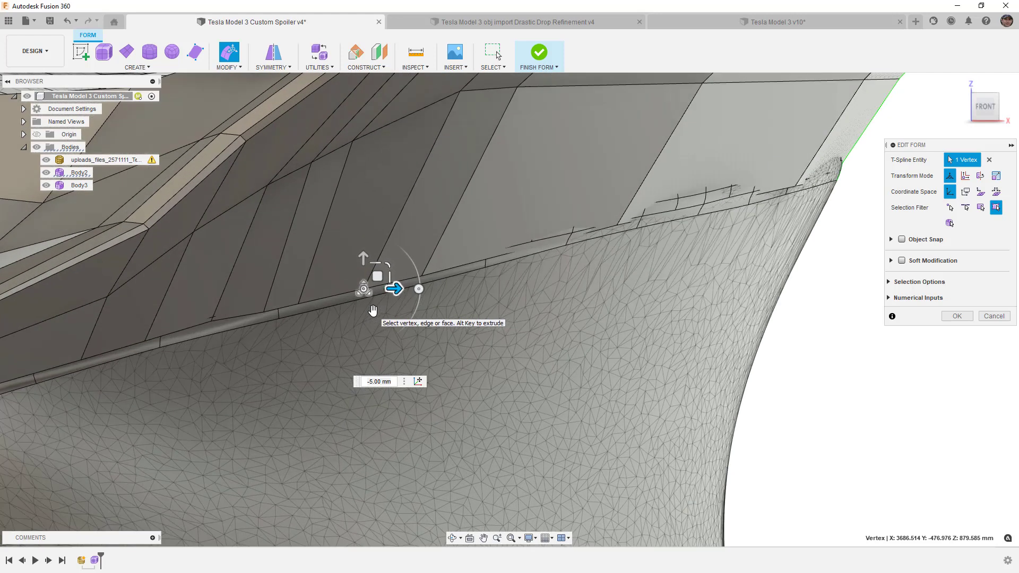
pyautogui.scroll(2, 392, 289)
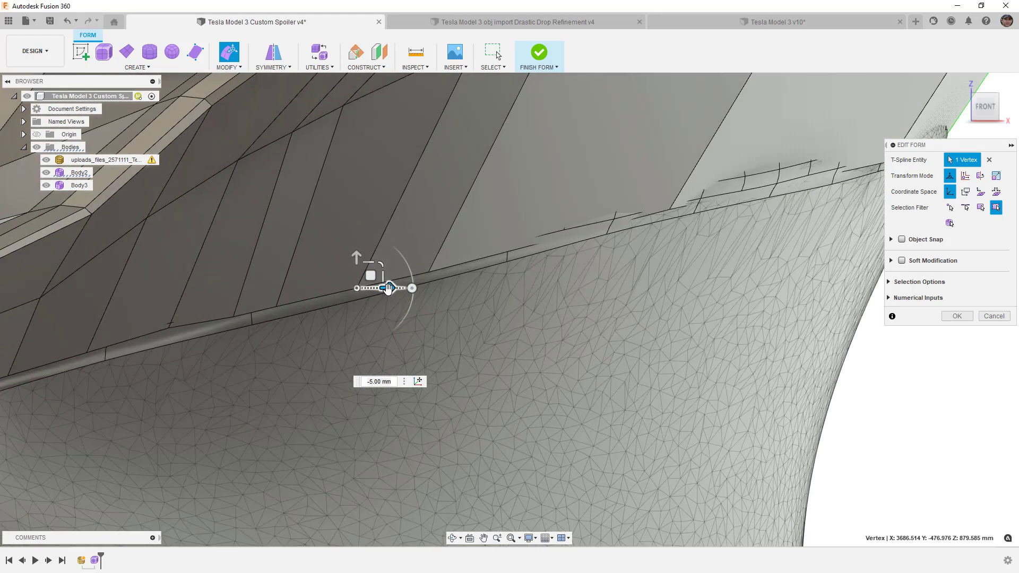
pyautogui.moveTo(388, 287); pyautogui.dragTo(295, 310)
pyautogui.click(277, 305)
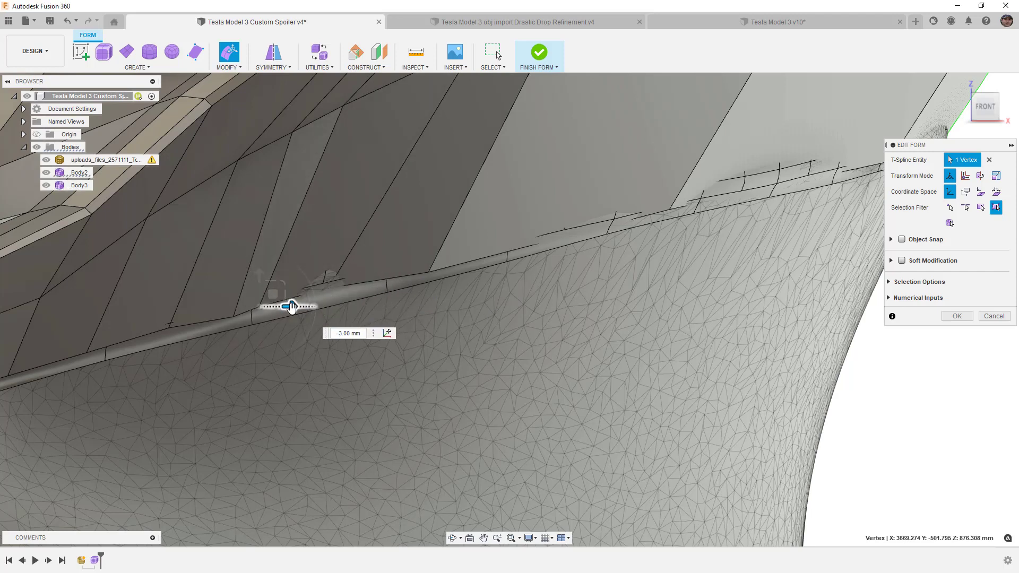
pyautogui.click(340, 288)
pyautogui.moveTo(359, 288); pyautogui.dragTo(364, 288)
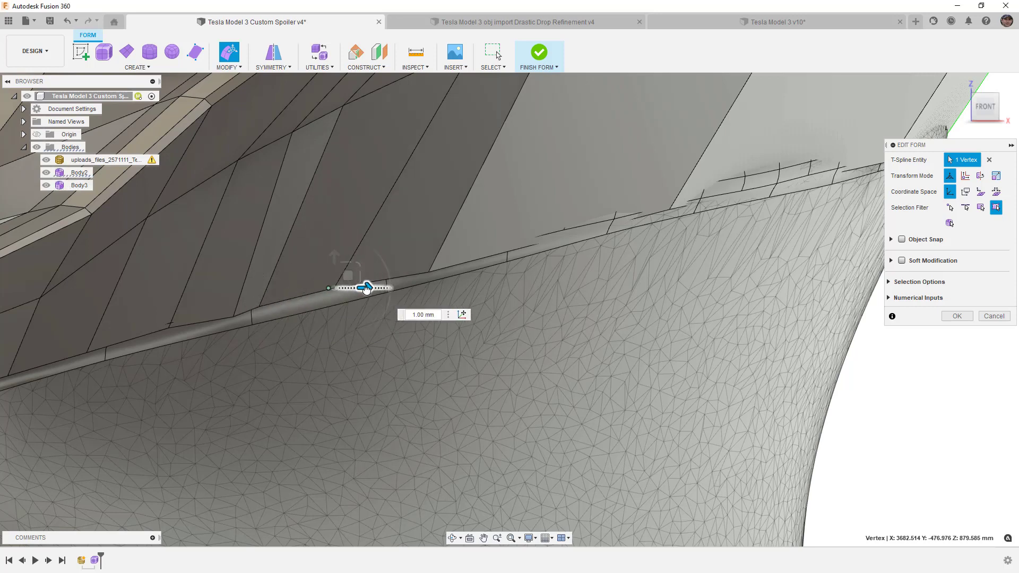
pyautogui.click(233, 316)
pyautogui.moveTo(267, 319); pyautogui.dragTo(250, 319)
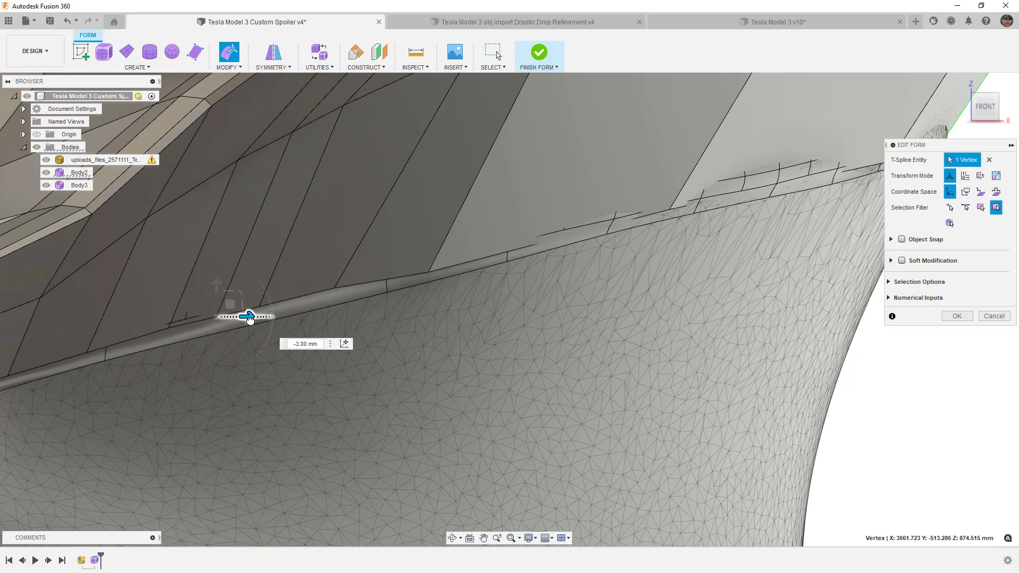
pyautogui.click(432, 275)
pyautogui.moveTo(458, 275); pyautogui.dragTo(444, 277)
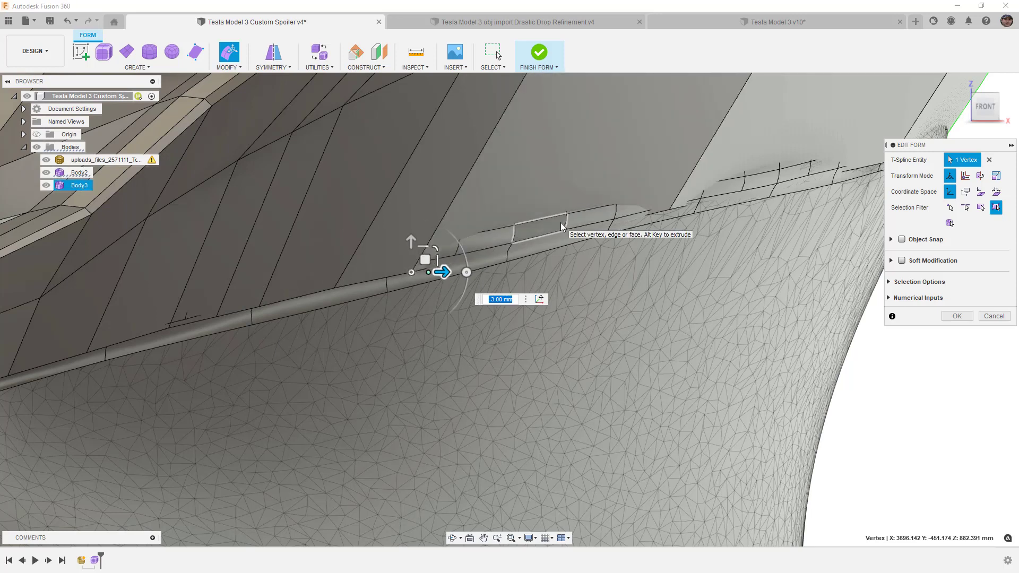
# Check the spoiler surface in the Drastic Drop Refinement document and return to the custom spoiler document.
pyautogui.scroll(-5, 560, 222)
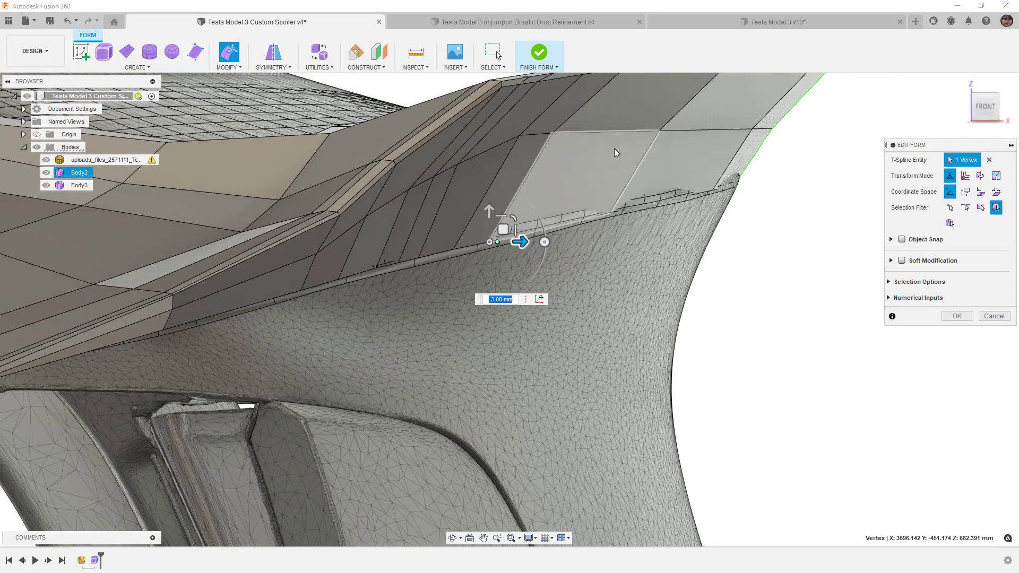
pyautogui.click(569, 22)
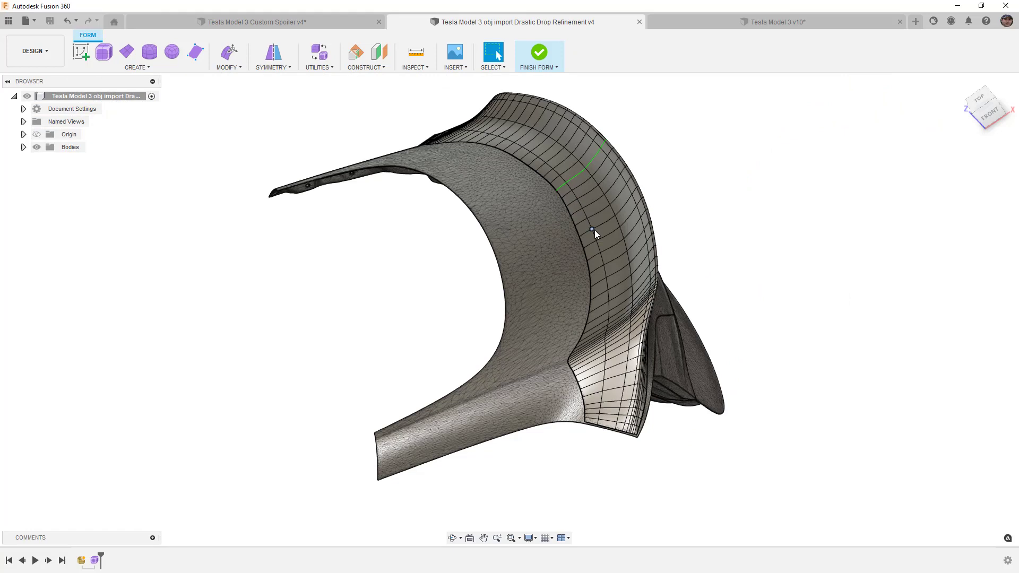
pyautogui.click(324, 21)
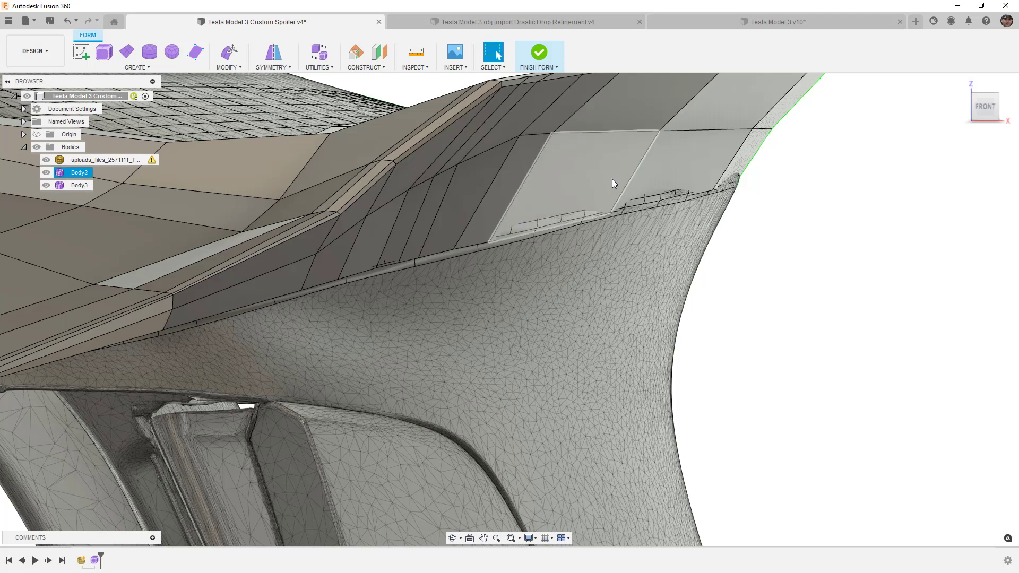
# In the top view, move the vertex at Body2's pointed side tip toward the trunk corner with Edit Form.
pyautogui.keyDown('shift'); pyautogui.moveTo(589, 199); pyautogui.dragTo(492, 260, button='middle'); pyautogui.keyUp('shift')
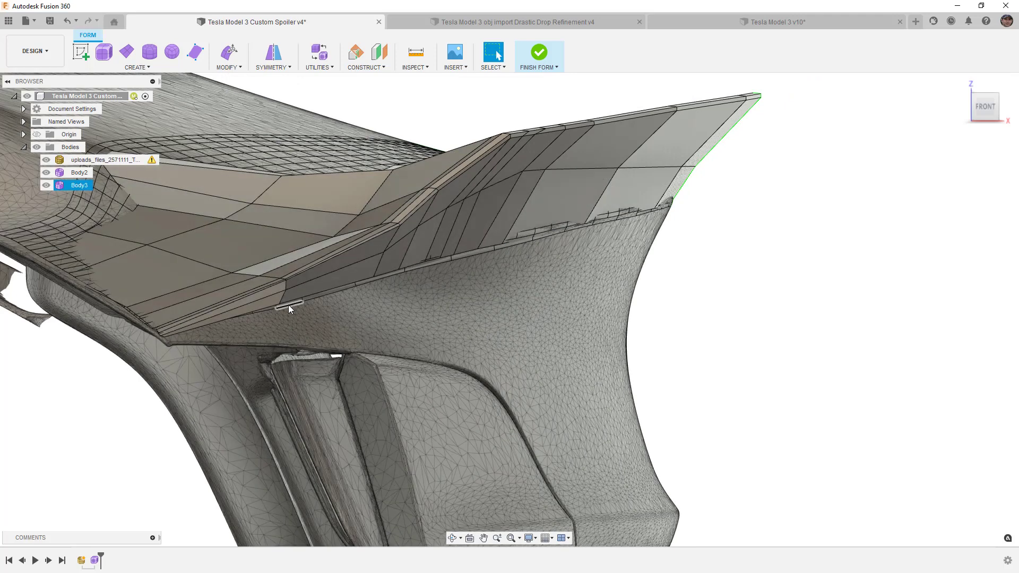
pyautogui.scroll(2, 164, 332)
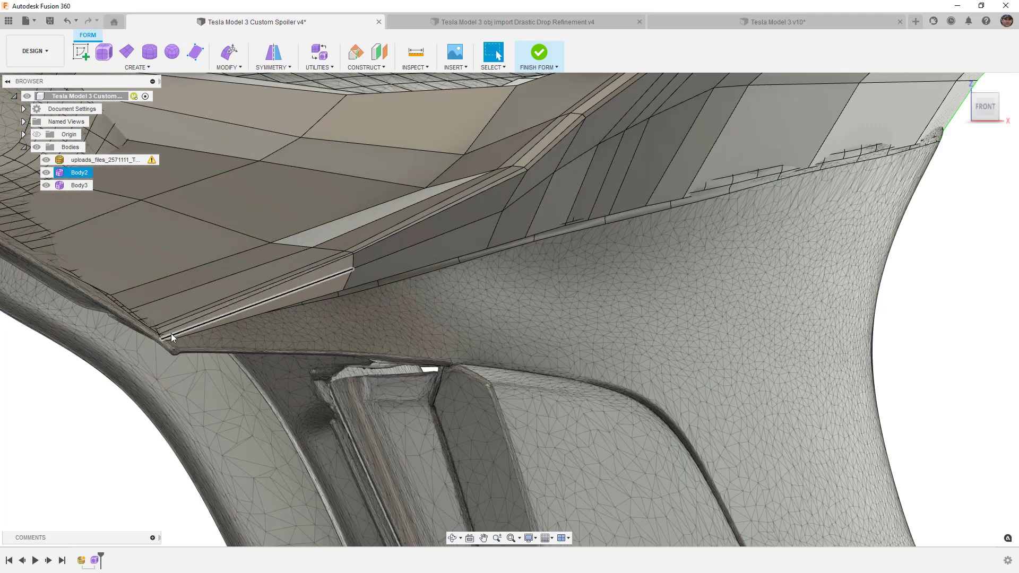
pyautogui.scroll(4, 172, 332)
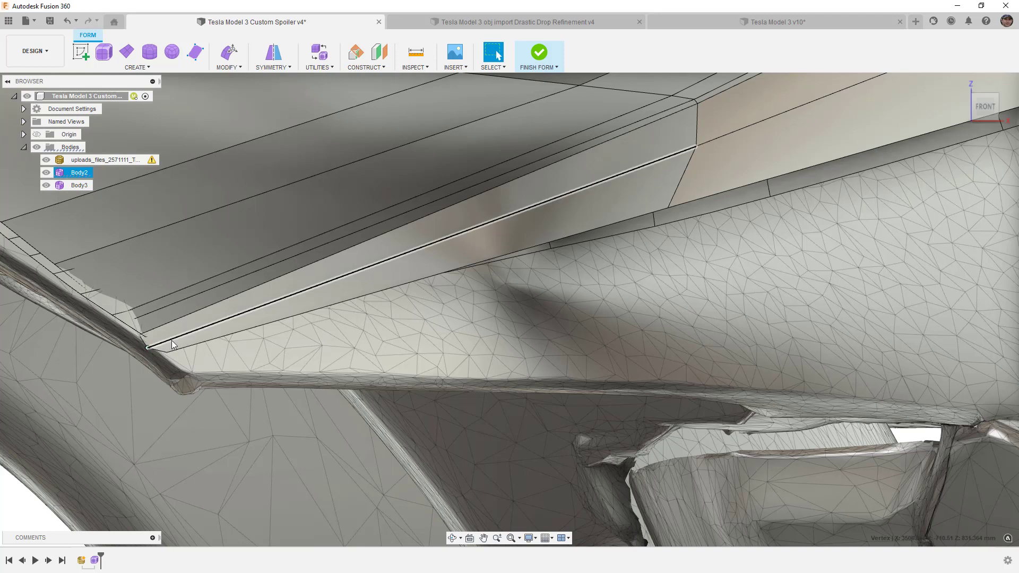
pyautogui.scroll(-4, 247, 297)
pyautogui.moveTo(996, 111); pyautogui.dragTo(900, 177)
pyautogui.scroll(3, 925, 141)
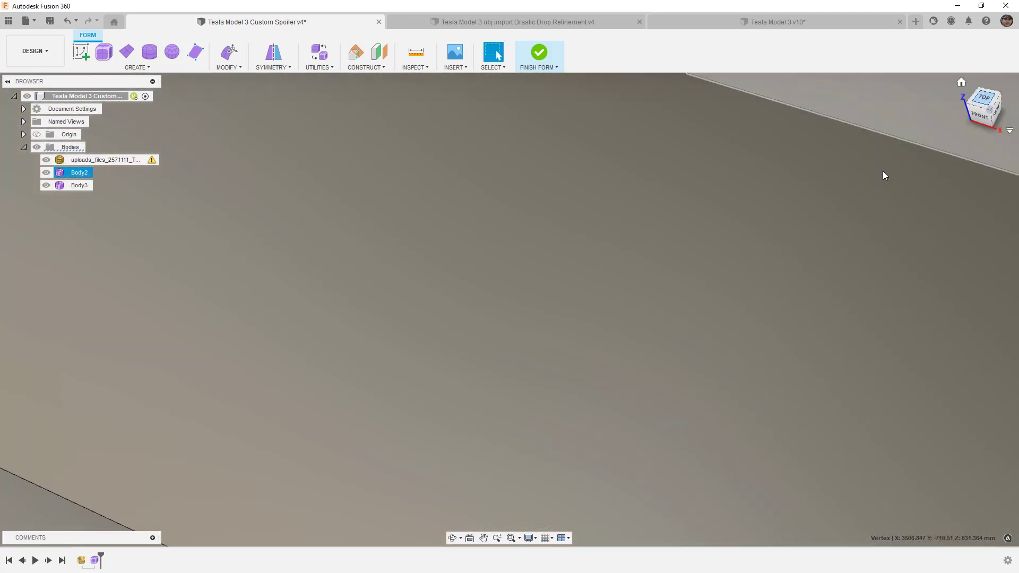
pyautogui.click(983, 98)
pyautogui.scroll(-6, 625, 264)
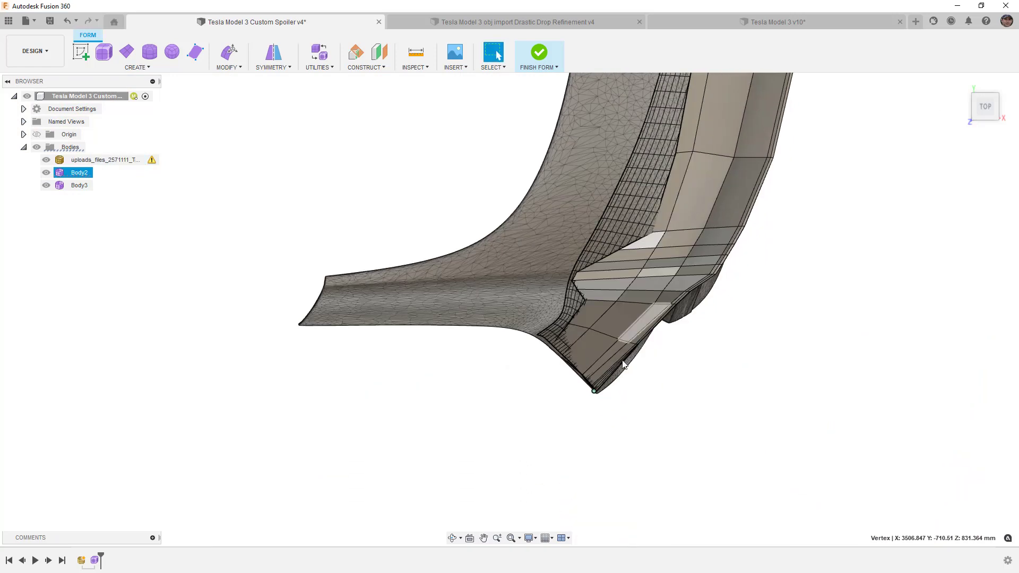
pyautogui.scroll(5, 626, 345)
pyautogui.click(598, 362)
pyautogui.click(567, 380)
pyautogui.press('e')
pyautogui.scroll(2, 571, 421)
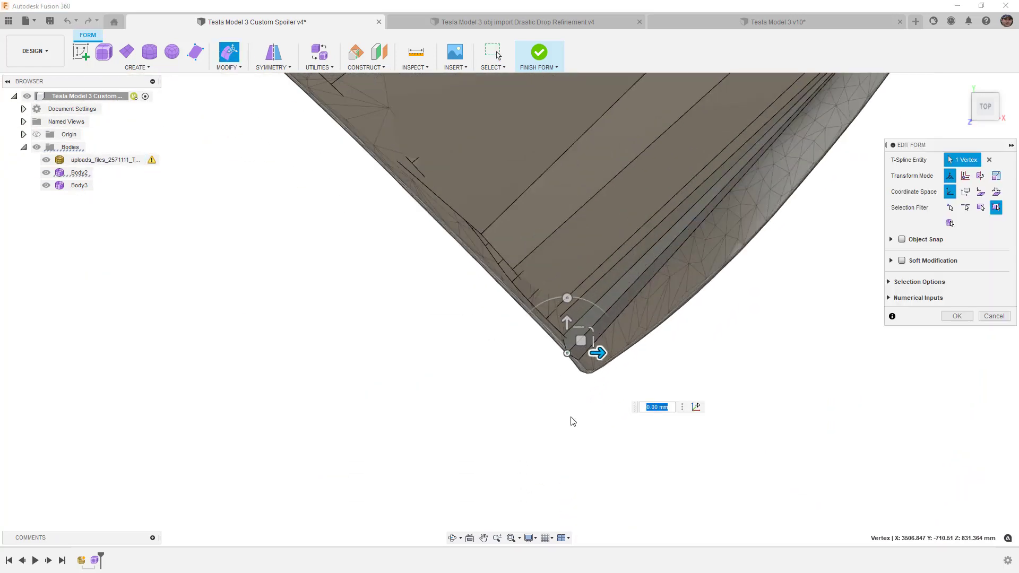
pyautogui.moveTo(582, 343)
pyautogui.mouseDown()
pyautogui.moveTo(588, 332)
pyautogui.moveTo(596, 341)
pyautogui.mouseUp()
# Hide Body3 and the imported mesh body, and move the six end edges at Body2's side tip inward in the top view.
pyautogui.click(498, 251)
pyautogui.scroll(2, 587, 360)
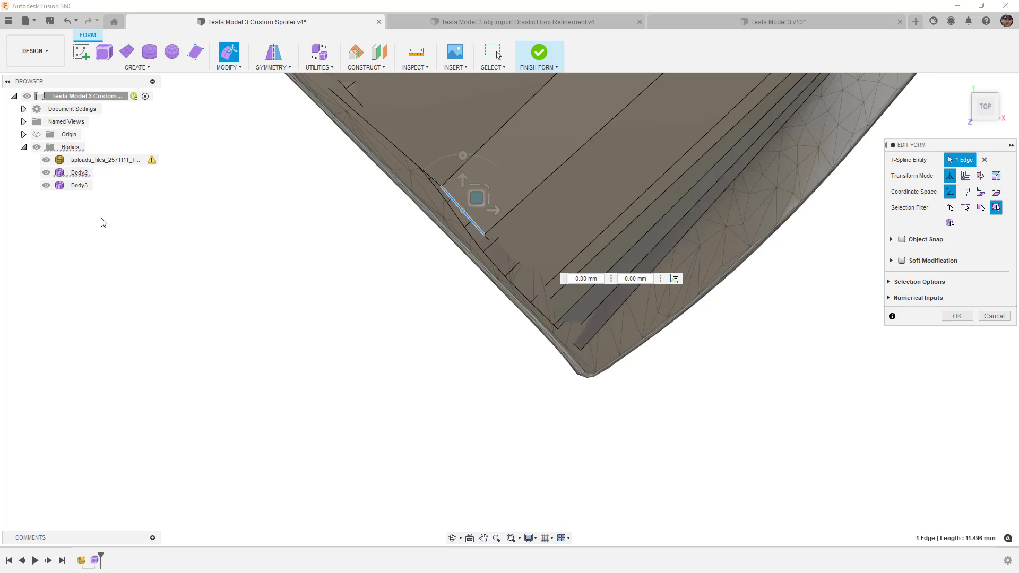
pyautogui.click(45, 186)
pyautogui.click(47, 159)
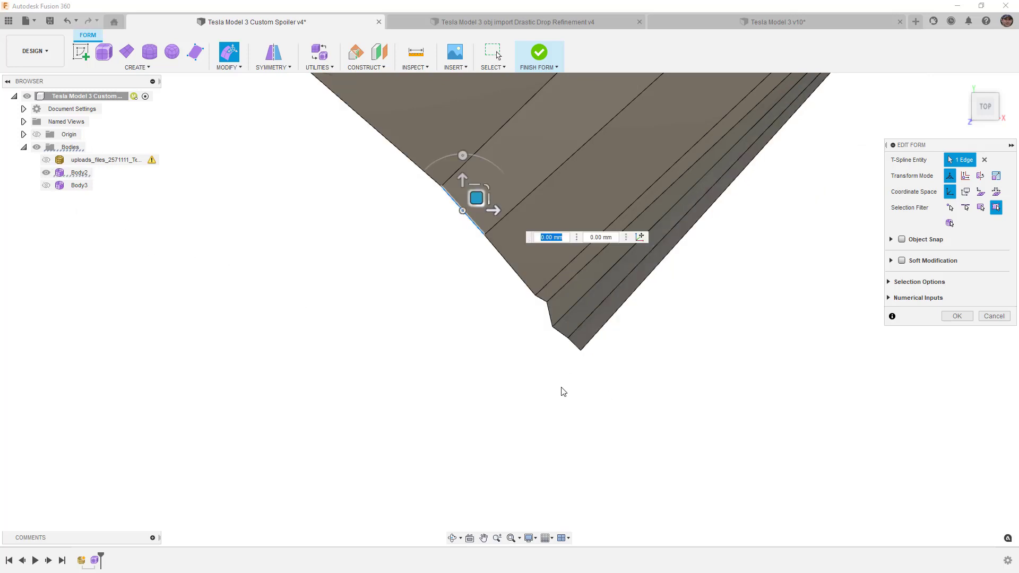
pyautogui.doubleClick(570, 356)
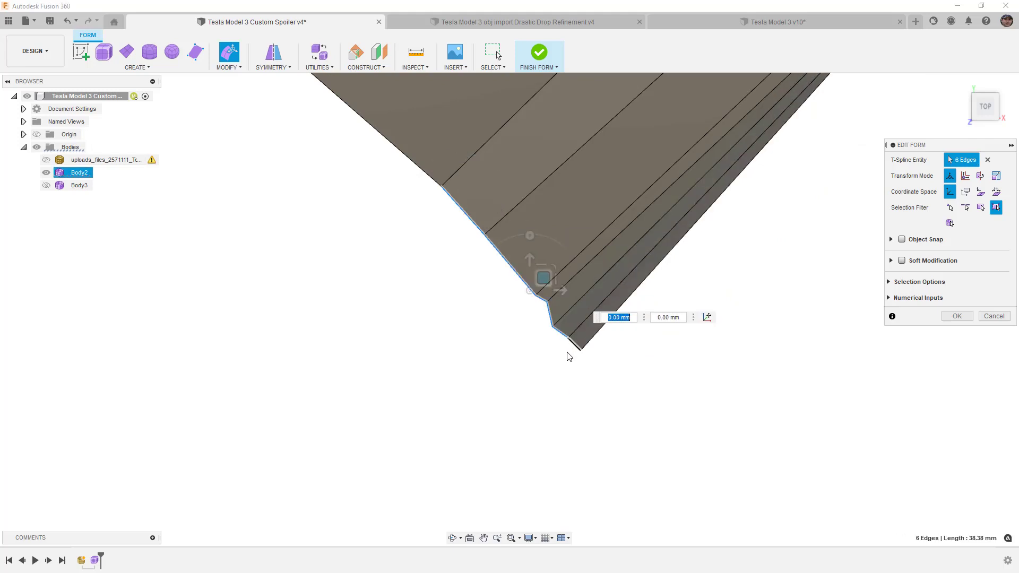
pyautogui.moveTo(543, 276); pyautogui.dragTo(514, 259)
# Show Body3 with the imported mesh hidden, and move the six end edges further toward Body3's side outline.
pyautogui.click(46, 160)
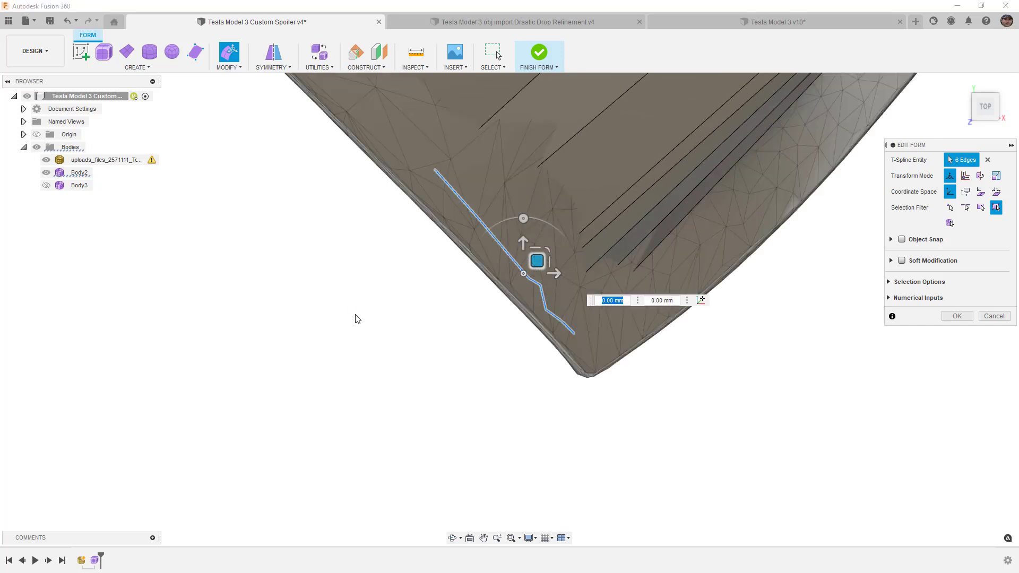
pyautogui.click(46, 159)
pyautogui.click(46, 185)
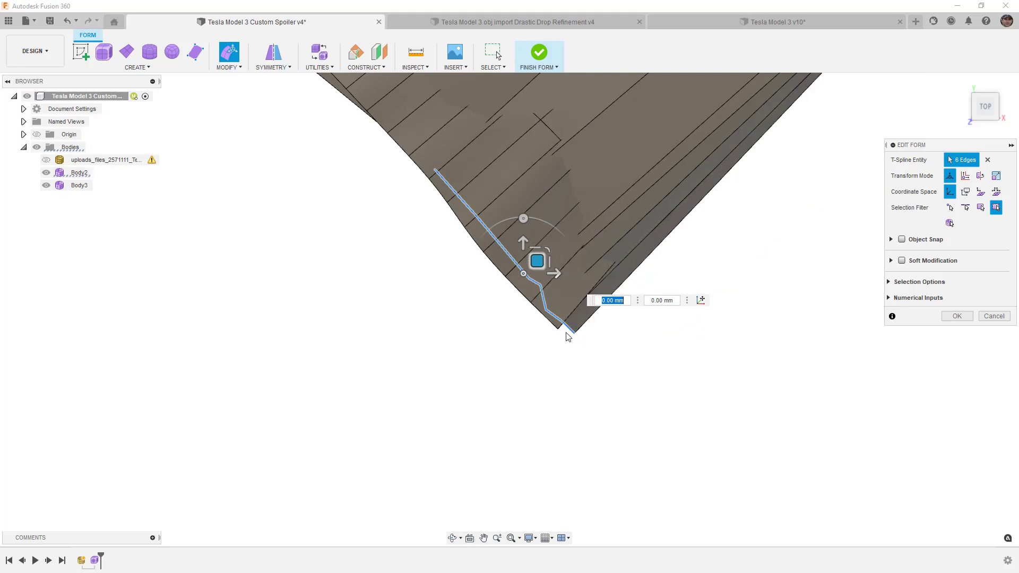
pyautogui.moveTo(536, 260); pyautogui.dragTo(521, 247)
# In the front view, raise the six tip edges toward Body3, and move the separate end edge farther along the side 5 mm up.
pyautogui.keyDown('shift'); pyautogui.moveTo(557, 404); pyautogui.dragTo(601, 319, button='middle'); pyautogui.keyUp('shift')
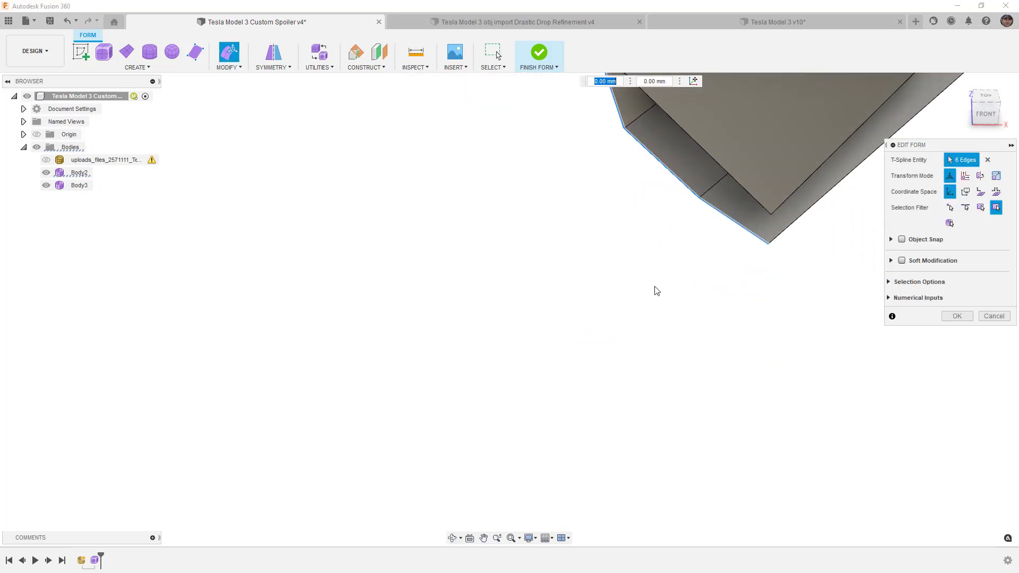
pyautogui.click(972, 126)
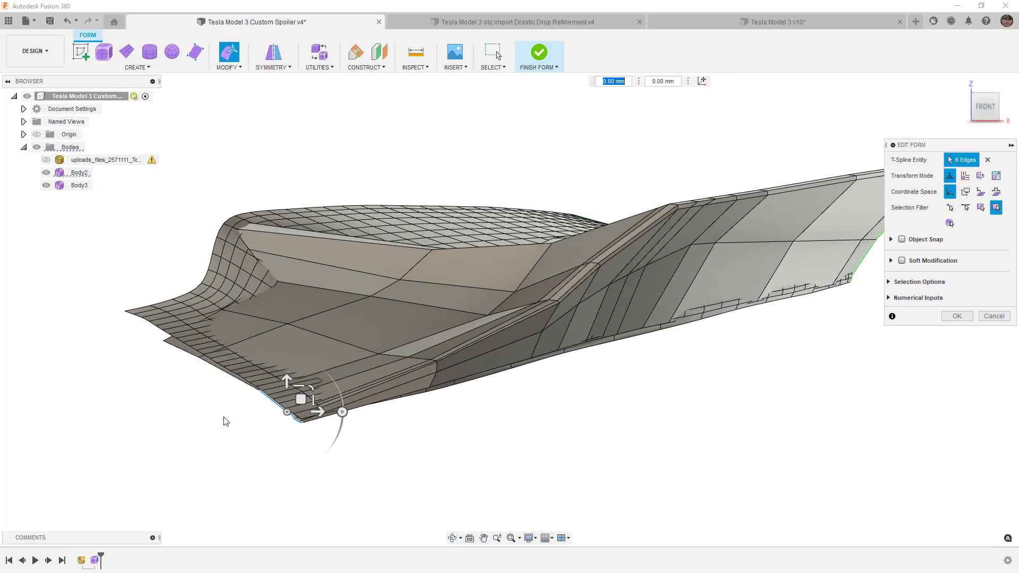
pyautogui.moveTo(225, 419); pyautogui.dragTo(285, 412, button='middle')
pyautogui.scroll(3, 290, 393)
pyautogui.moveTo(381, 387)
pyautogui.mouseDown()
pyautogui.moveTo(380, 363)
pyautogui.moveTo(380, 371)
pyautogui.mouseUp()
pyautogui.click(217, 319)
pyautogui.moveTo(202, 280); pyautogui.dragTo(202, 265)
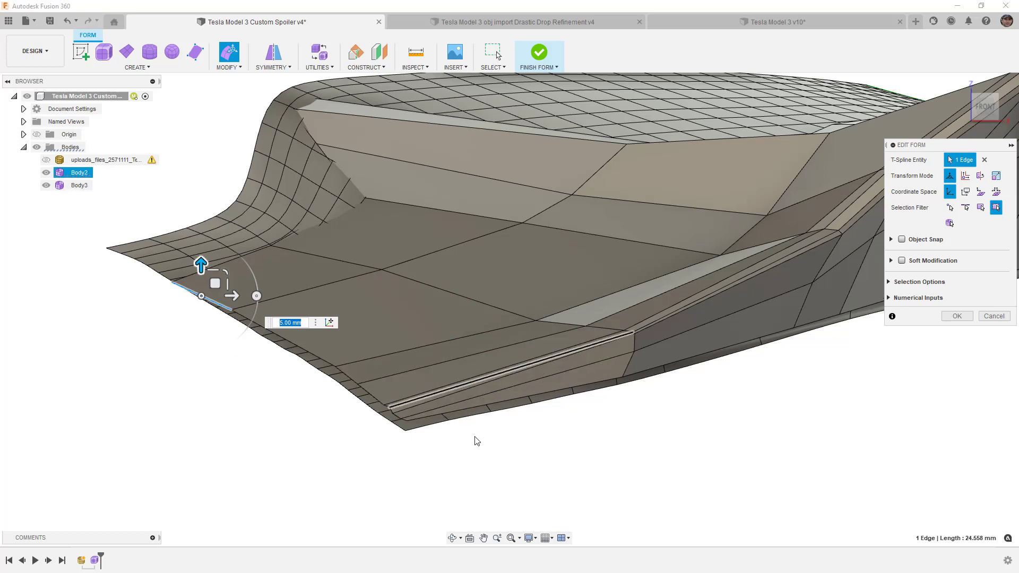
# With Body3 visible and the imported mesh hidden, move the inner corner vertex of Body2's side edge onto Body3's outline in the top view.
pyautogui.click(518, 418)
pyautogui.keyDown('shift'); pyautogui.moveTo(518, 419); pyautogui.dragTo(794, 208, button='middle'); pyautogui.keyUp('shift')
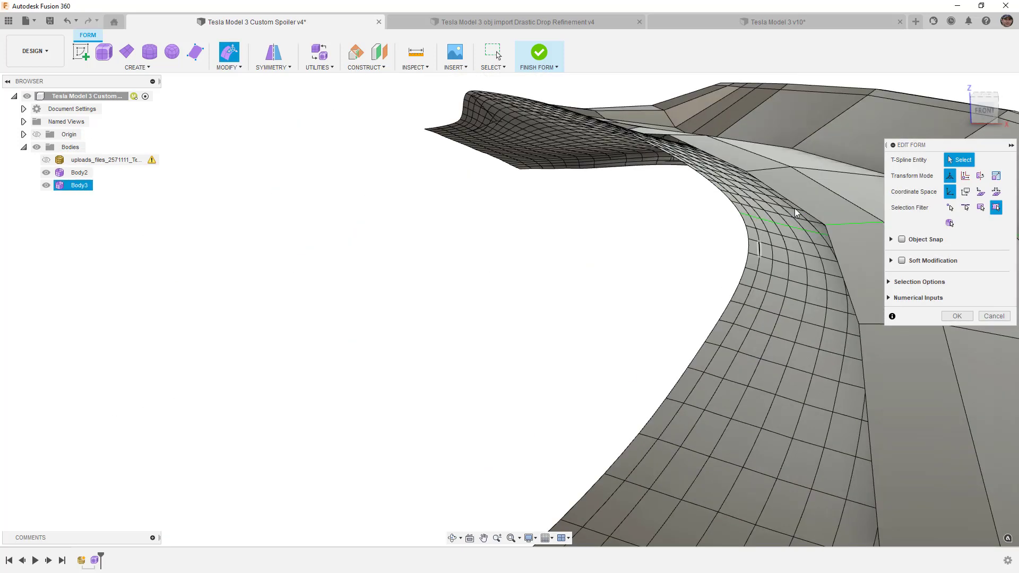
pyautogui.click(985, 100)
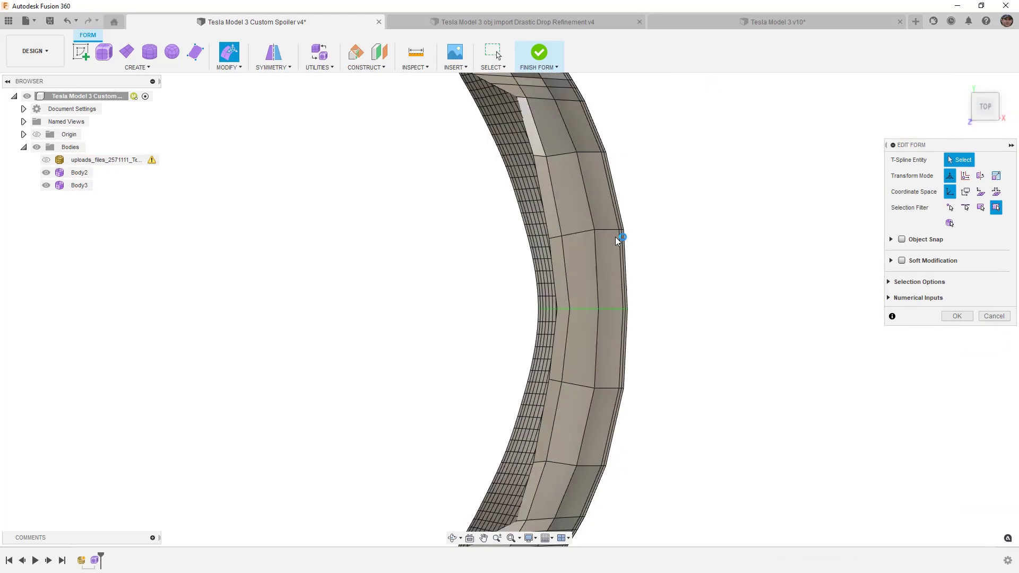
pyautogui.scroll(10, 528, 382)
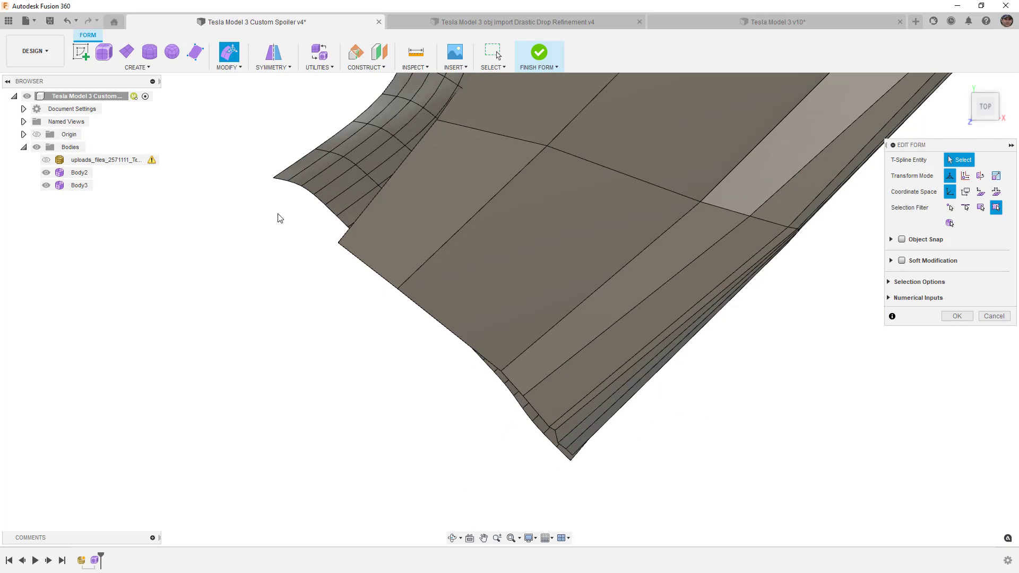
pyautogui.click(45, 185)
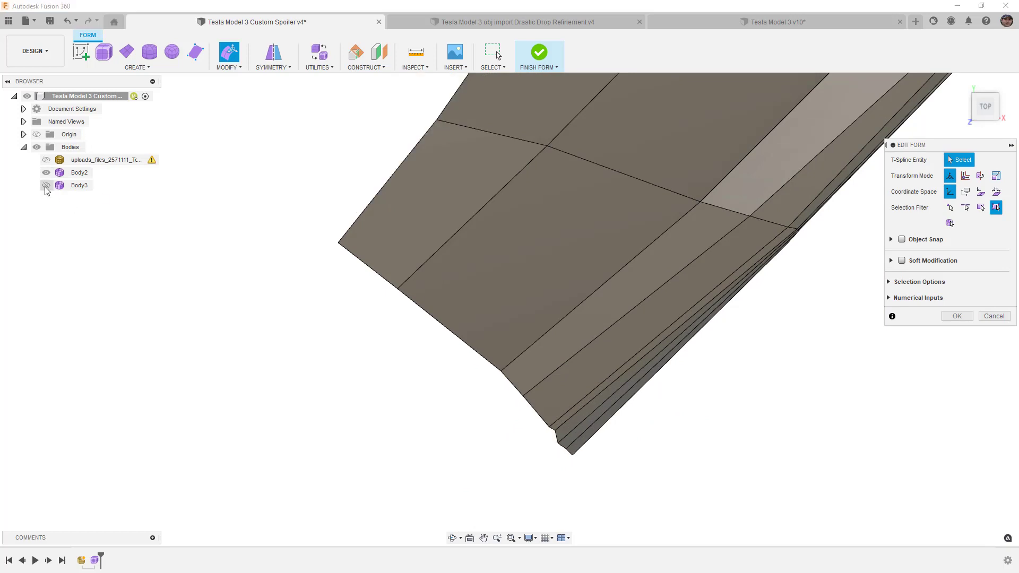
pyautogui.click(46, 186)
pyautogui.click(47, 160)
pyautogui.click(47, 160)
pyautogui.click(337, 243)
pyautogui.moveTo(341, 247); pyautogui.dragTo(419, 266)
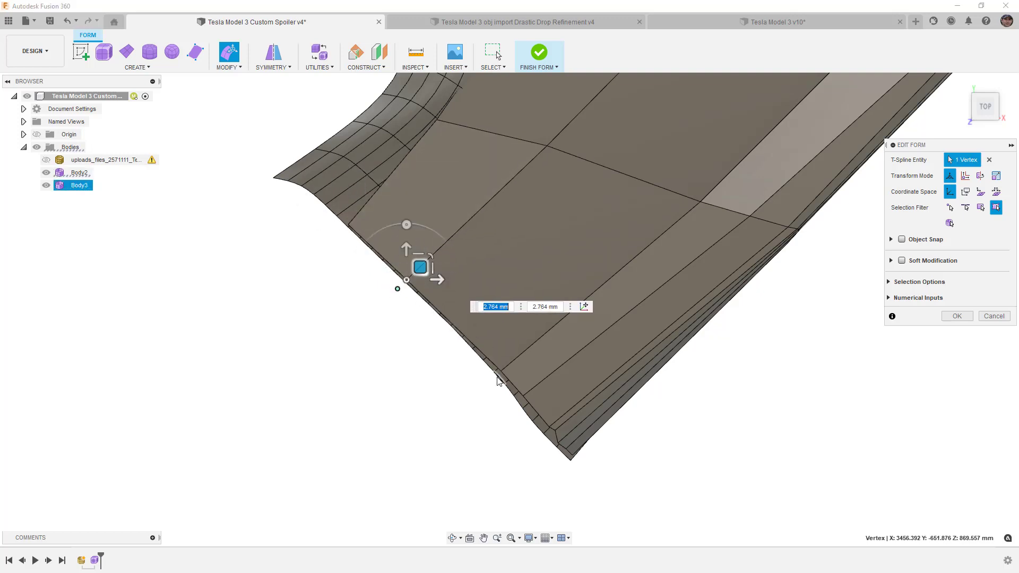
# Move the remaining vertices along Body2's side edge down to the pointed tip onto Body3's outline, and finish the form edit.
pyautogui.scroll(3, 559, 428)
pyautogui.click(554, 431)
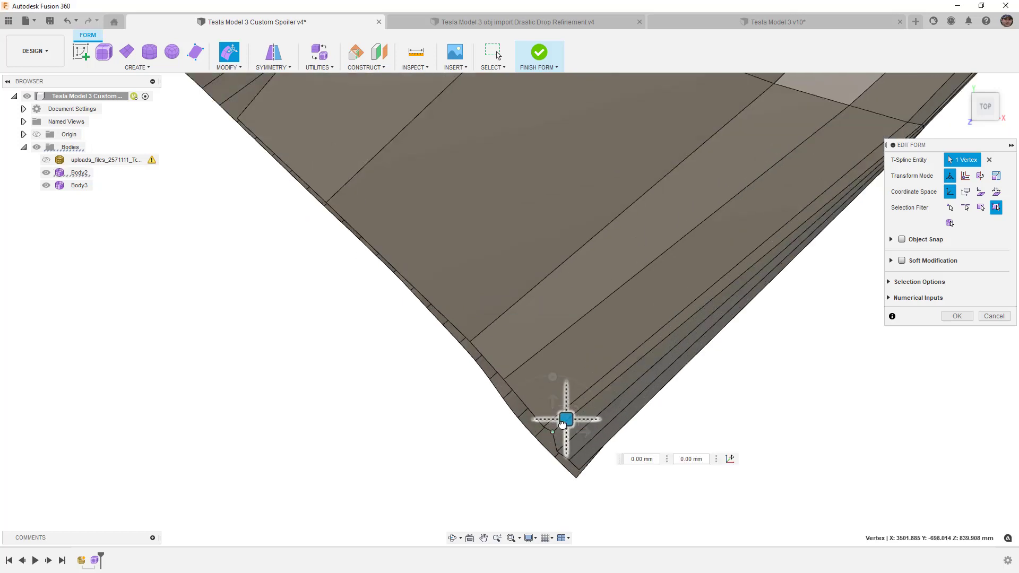
pyautogui.moveTo(560, 432); pyautogui.dragTo(479, 341)
pyautogui.click(505, 378)
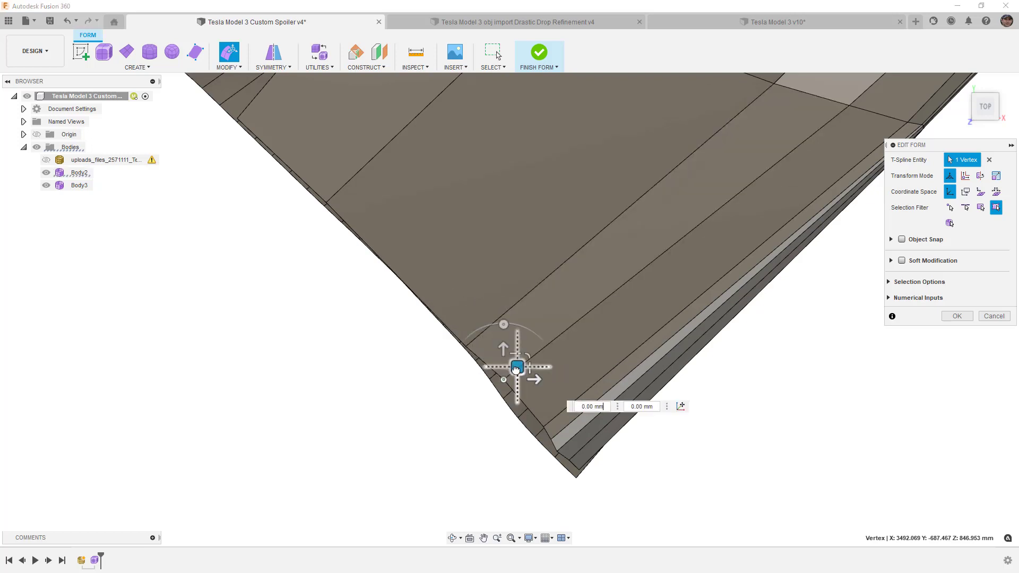
pyautogui.click(552, 423)
pyautogui.moveTo(553, 423); pyautogui.dragTo(582, 457)
pyautogui.click(599, 473)
pyautogui.click(552, 440)
pyautogui.click(590, 484)
pyautogui.click(558, 454)
pyautogui.click(596, 490)
pyautogui.click(582, 473)
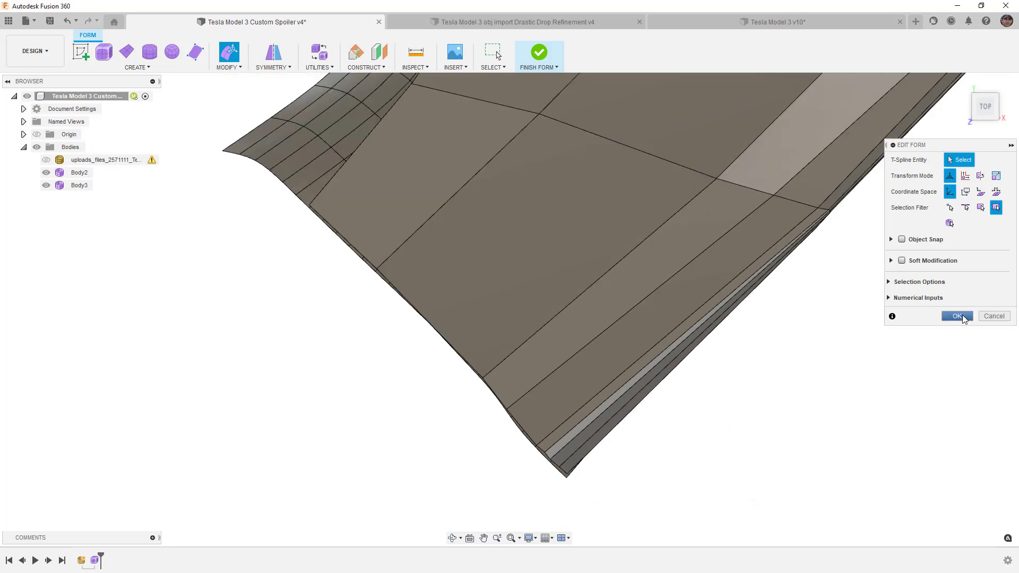
pyautogui.click(958, 316)
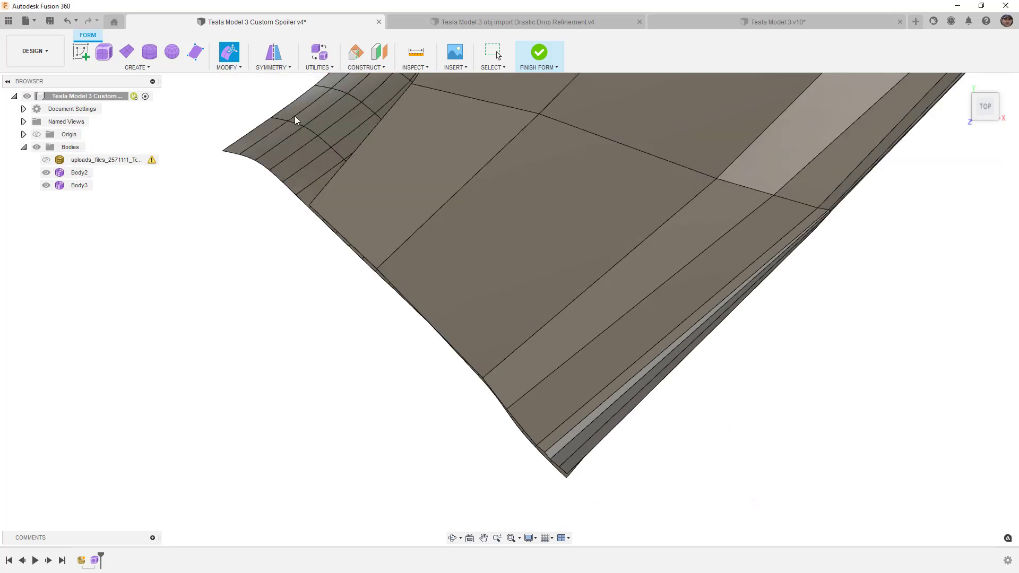
pyautogui.click(234, 67)
pyautogui.click(243, 124)
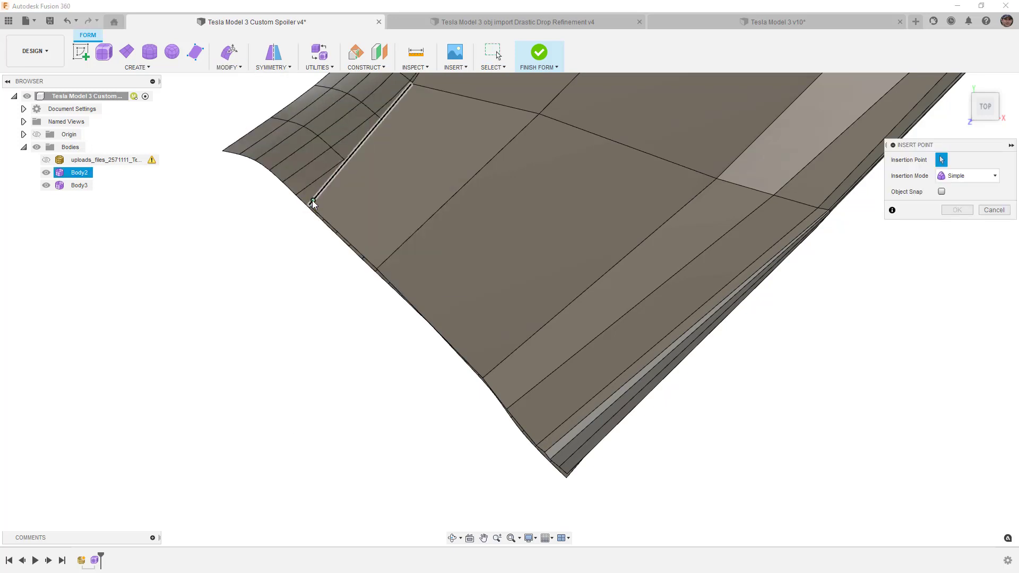
pyautogui.scroll(5, 312, 204)
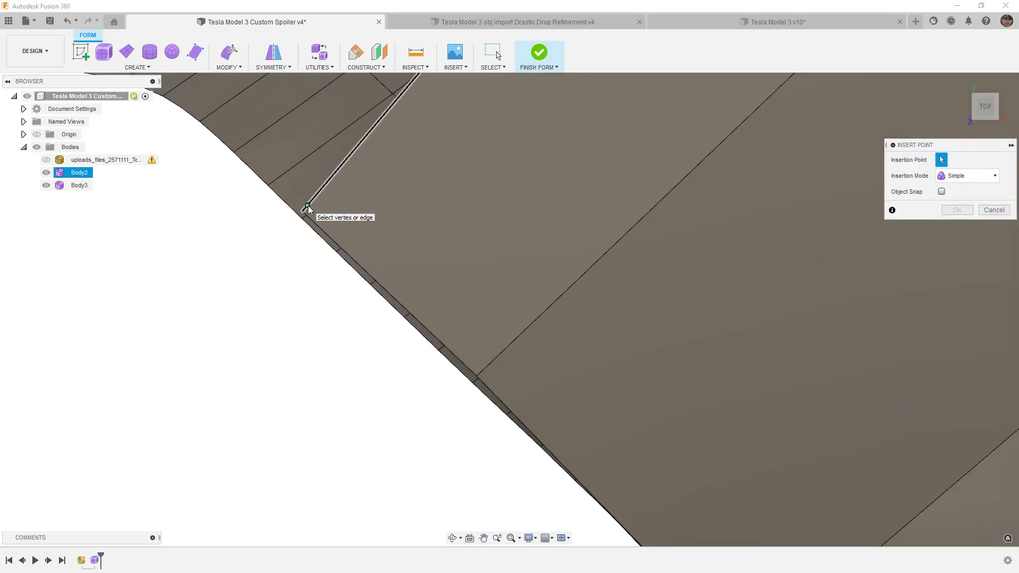
pyautogui.scroll(-5, 324, 209)
pyautogui.scroll(4, 509, 404)
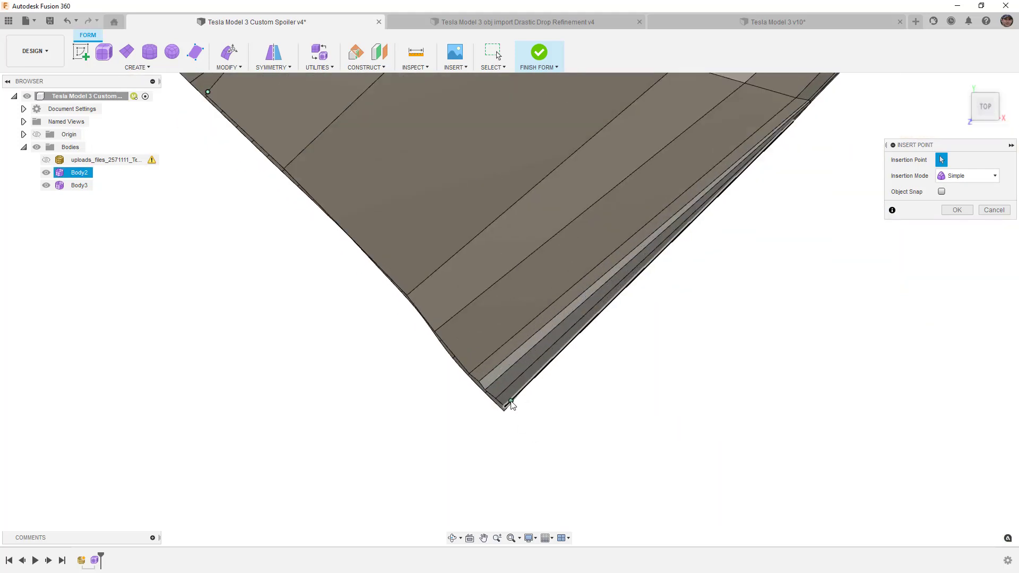
pyautogui.scroll(1, 510, 406)
pyautogui.scroll(-3, 502, 411)
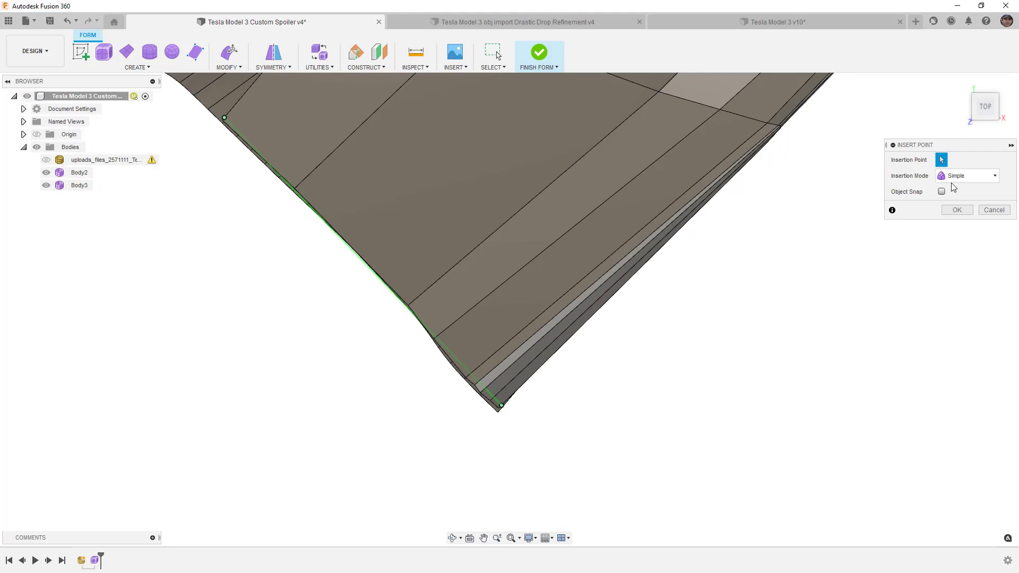
pyautogui.click(988, 210)
# Try inserting points across Body2's side tip in Simple mode and deleting the outer side edges, and undo the changes.
pyautogui.rightClick(791, 318)
pyautogui.click(819, 298)
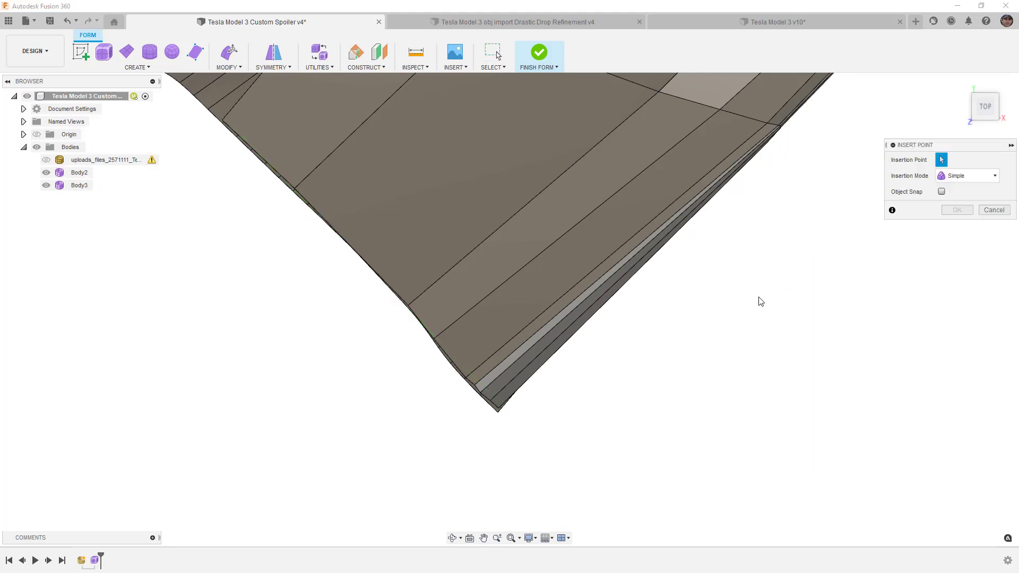
pyautogui.click(298, 189)
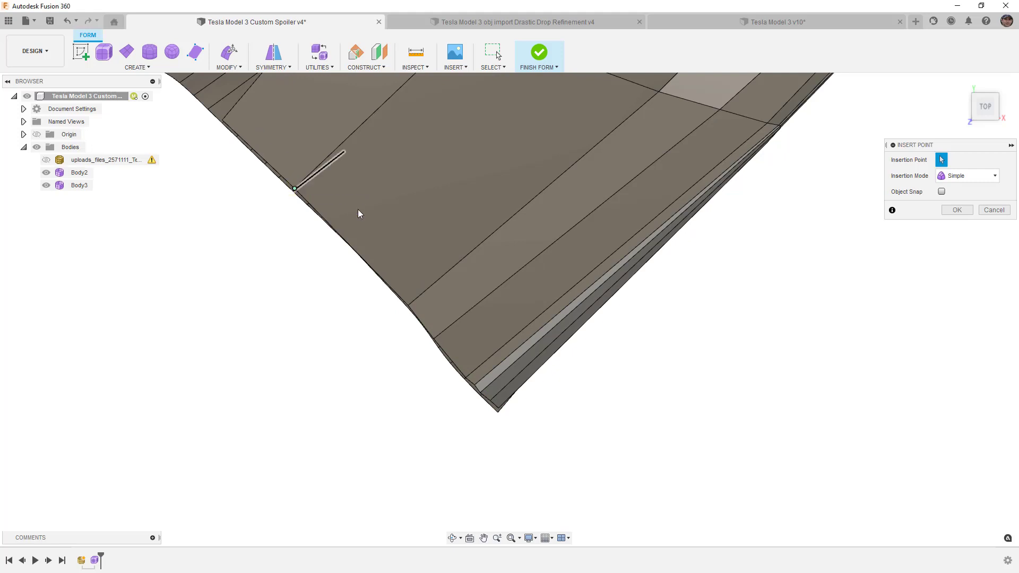
pyautogui.click(505, 402)
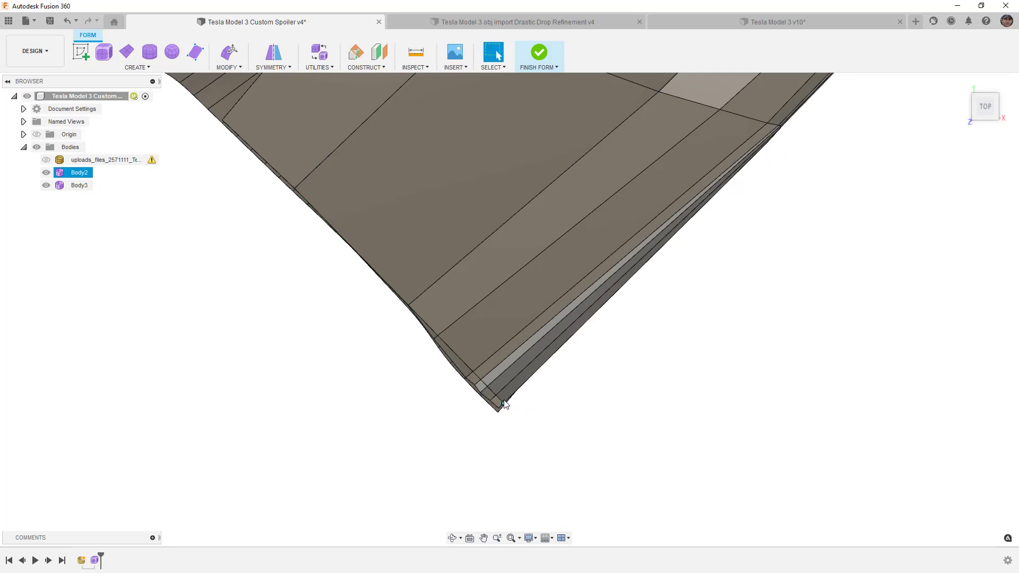
pyautogui.doubleClick(462, 375)
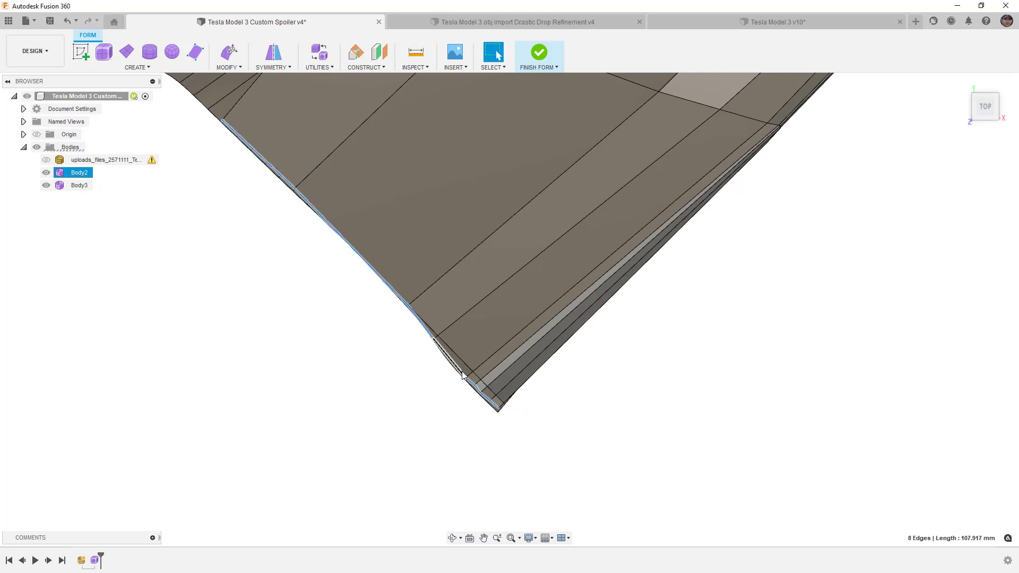
pyautogui.press('Delete')
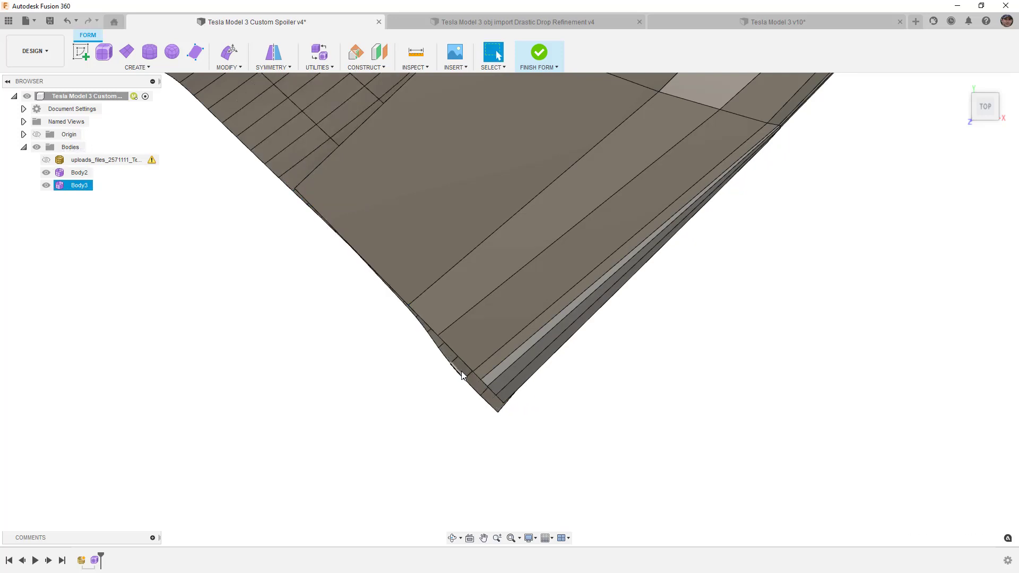
pyautogui.hotkey('ctrl', 'z')
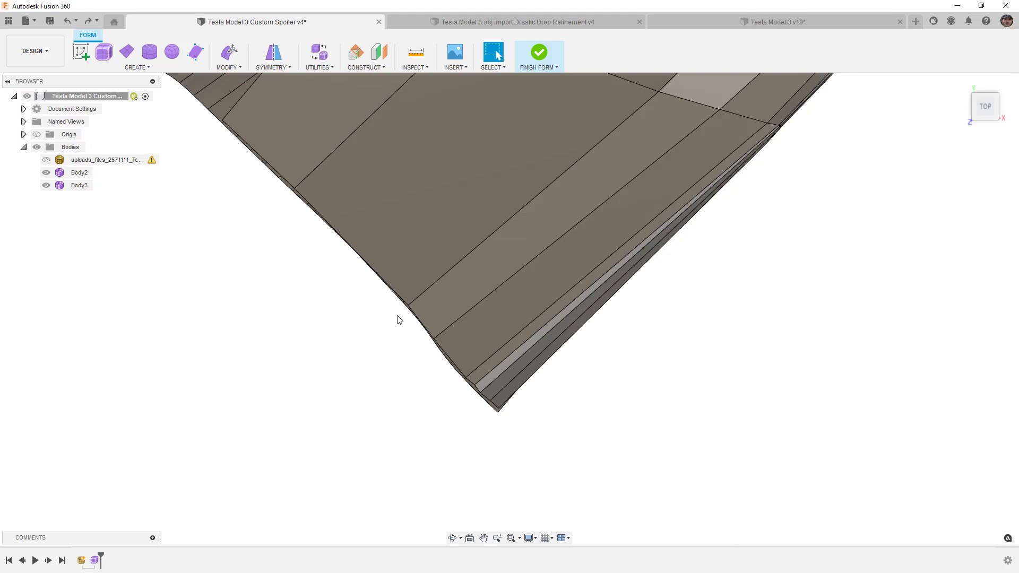
# In the front view, lower the vertices at Body2's pointed side tip slightly toward Body3 with Edit Form.
pyautogui.keyDown('shift'); pyautogui.moveTo(431, 381); pyautogui.dragTo(307, 275, button='middle'); pyautogui.keyUp('shift')
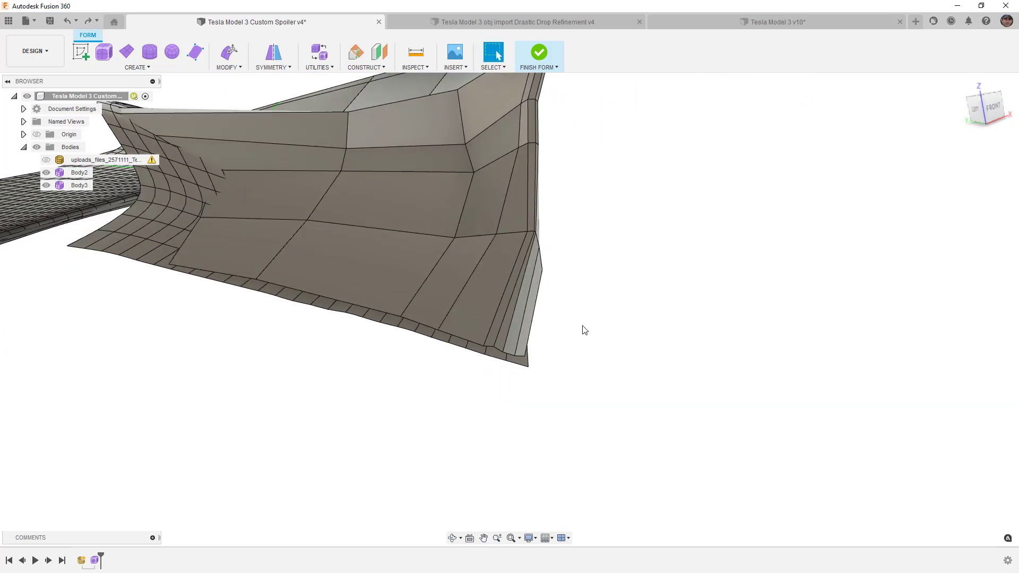
pyautogui.click(990, 113)
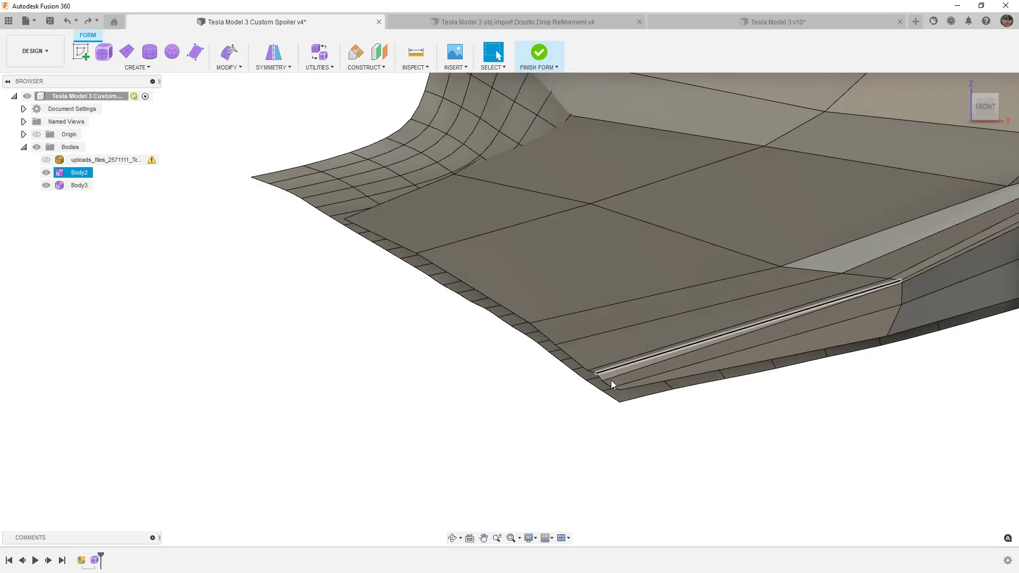
pyautogui.scroll(5, 596, 387)
pyautogui.click(591, 346)
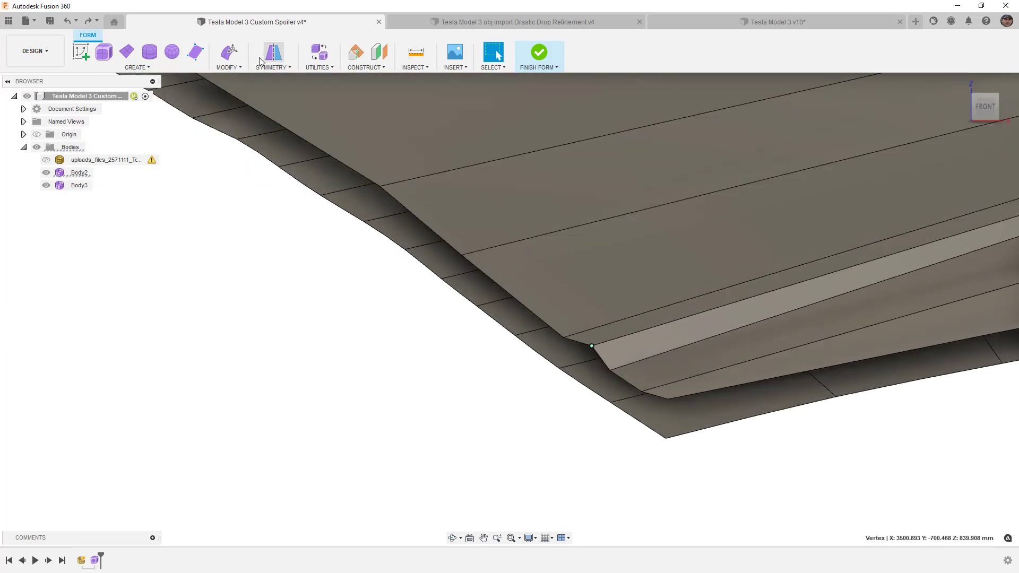
pyautogui.click(230, 54)
pyautogui.moveTo(613, 340); pyautogui.dragTo(604, 344)
pyautogui.moveTo(669, 402); pyautogui.dragTo(678, 398)
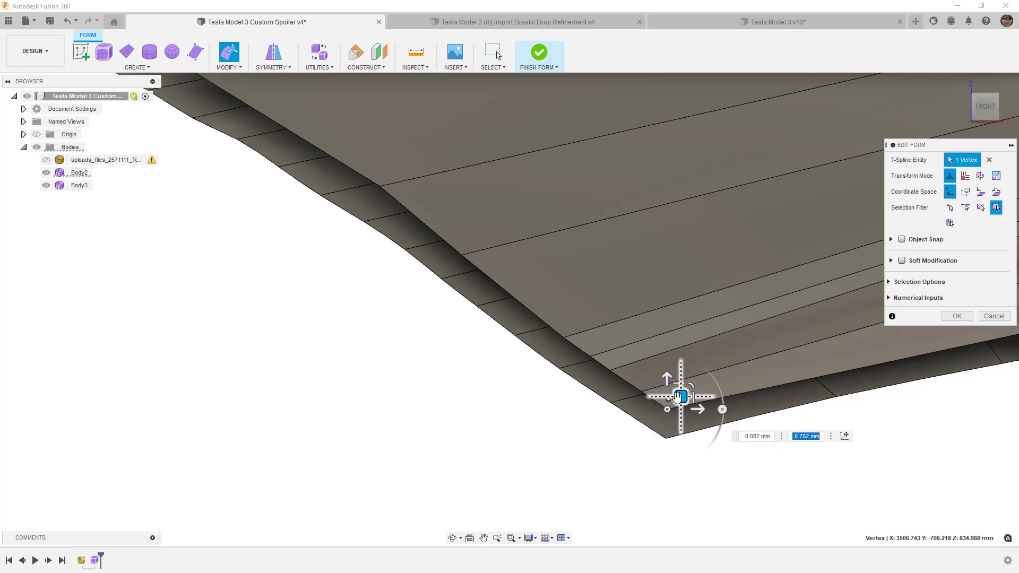
# Adjust Body2's eight side edges together in the vertical direction toward Body3's outline, and clear the selection.
pyautogui.scroll(-5, 602, 394)
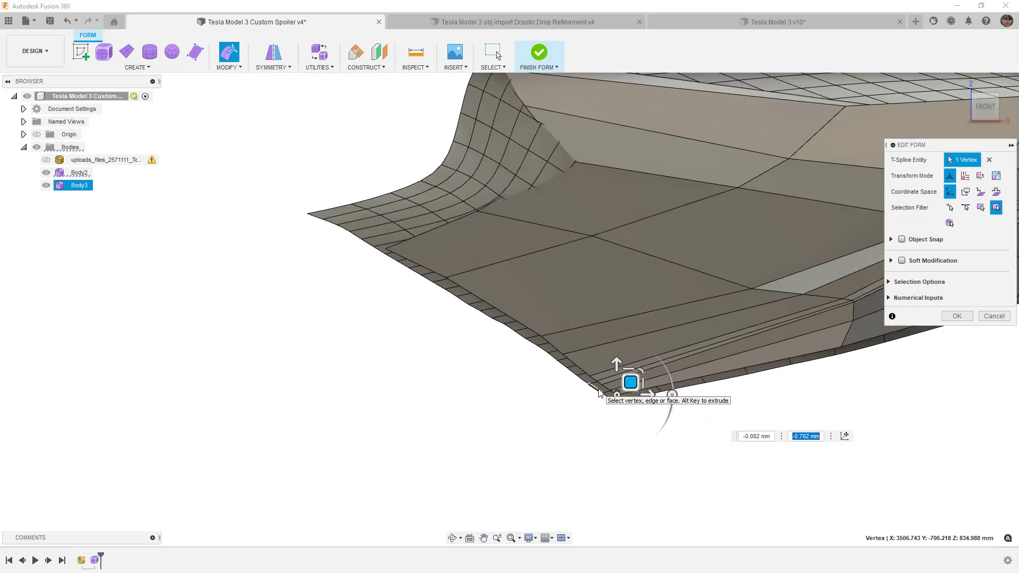
pyautogui.scroll(5, 598, 393)
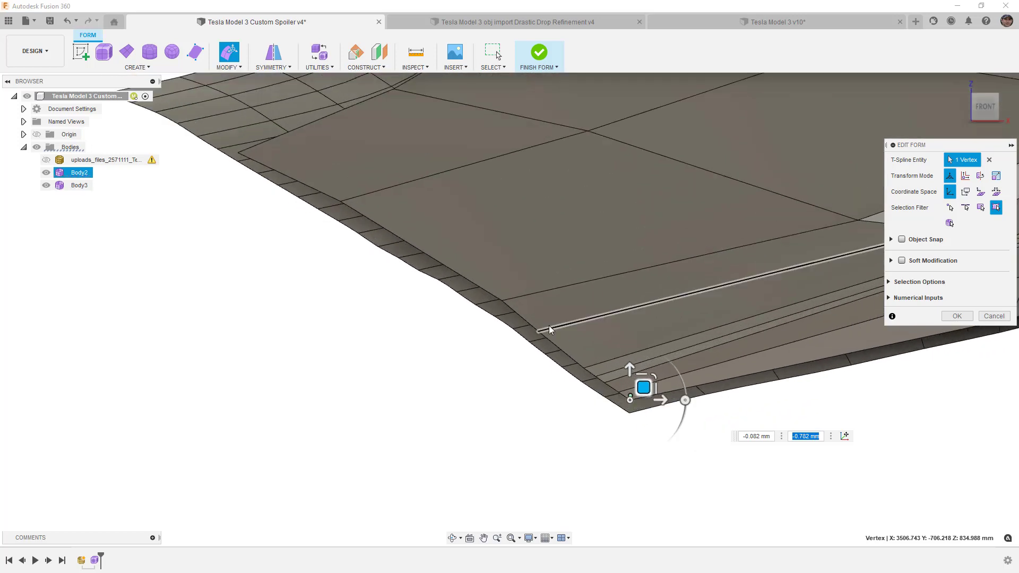
pyautogui.doubleClick(533, 327)
pyautogui.moveTo(529, 296); pyautogui.dragTo(520, 348)
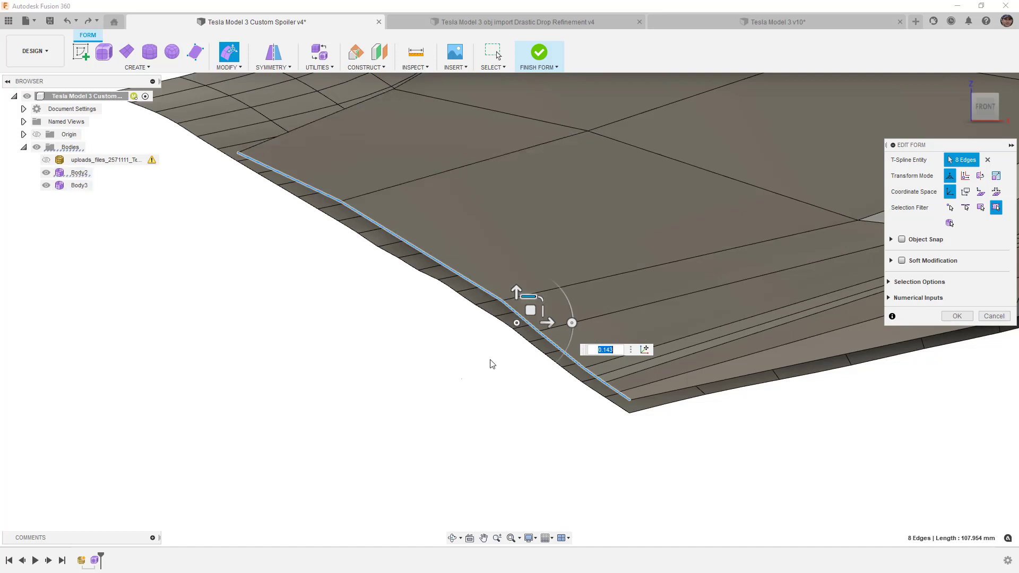
pyautogui.scroll(-5, 499, 368)
pyautogui.keyDown('shift'); pyautogui.moveTo(485, 371); pyautogui.dragTo(510, 407, button='middle'); pyautogui.keyUp('shift')
pyautogui.click(588, 311)
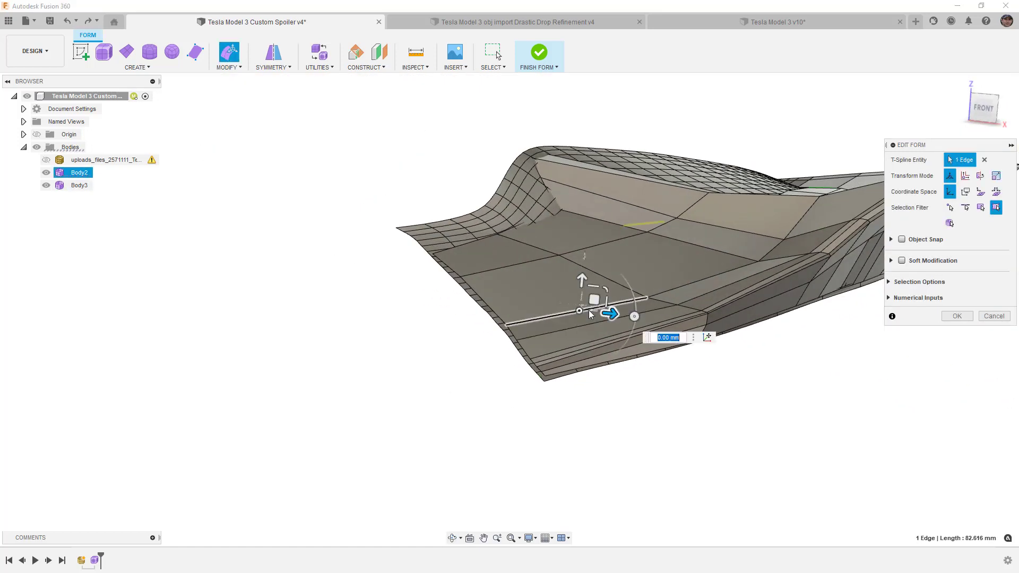
pyautogui.click(427, 366)
# Show the T-spline bodies in smooth display and examine how Body2's side and rear edges meet Body3.
pyautogui.moveTo(475, 375)
pyautogui.keyDown('shift'); pyautogui.mouseDown(button='middle')
pyautogui.moveTo(491, 365)
pyautogui.moveTo(474, 375)
pyautogui.mouseUp(button='middle'); pyautogui.keyUp('shift')
pyautogui.click(985, 108)
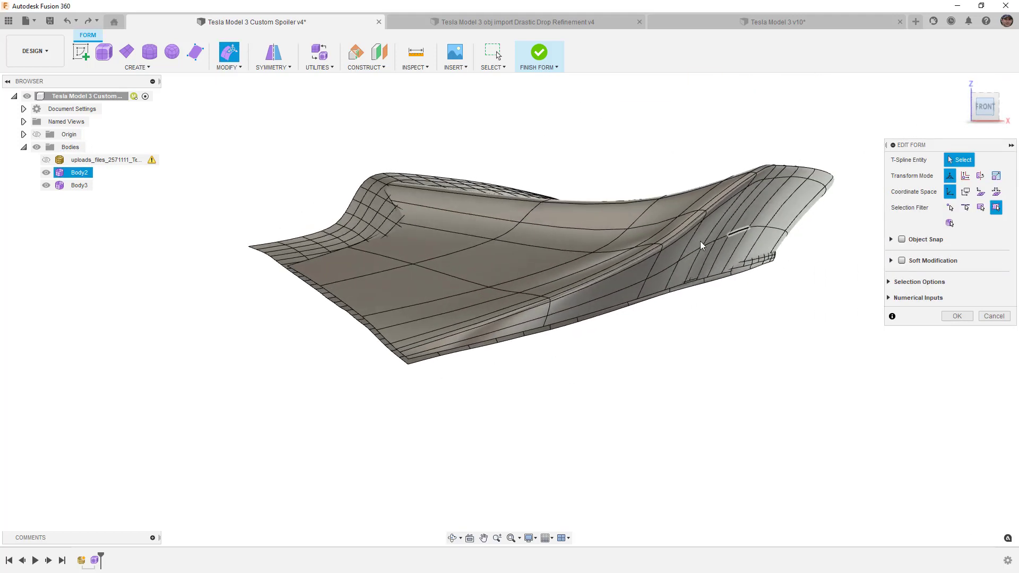
pyautogui.scroll(3, 637, 310)
pyautogui.scroll(-3, 514, 375)
pyautogui.keyDown('shift'); pyautogui.moveTo(514, 375); pyautogui.dragTo(503, 353, button='middle'); pyautogui.keyUp('shift')
pyautogui.scroll(3, 503, 353)
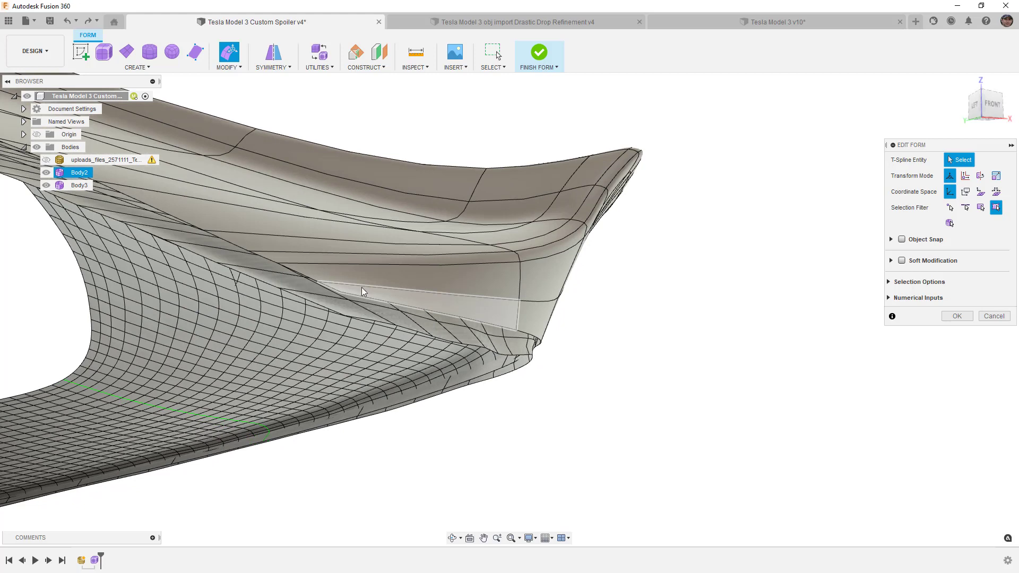
# Hide Body3, show the imported mesh body, and finish the form edit.
pyautogui.click(46, 185)
pyautogui.click(46, 159)
pyautogui.keyDown('shift'); pyautogui.moveTo(536, 340); pyautogui.dragTo(534, 343, button='middle'); pyautogui.keyUp('shift')
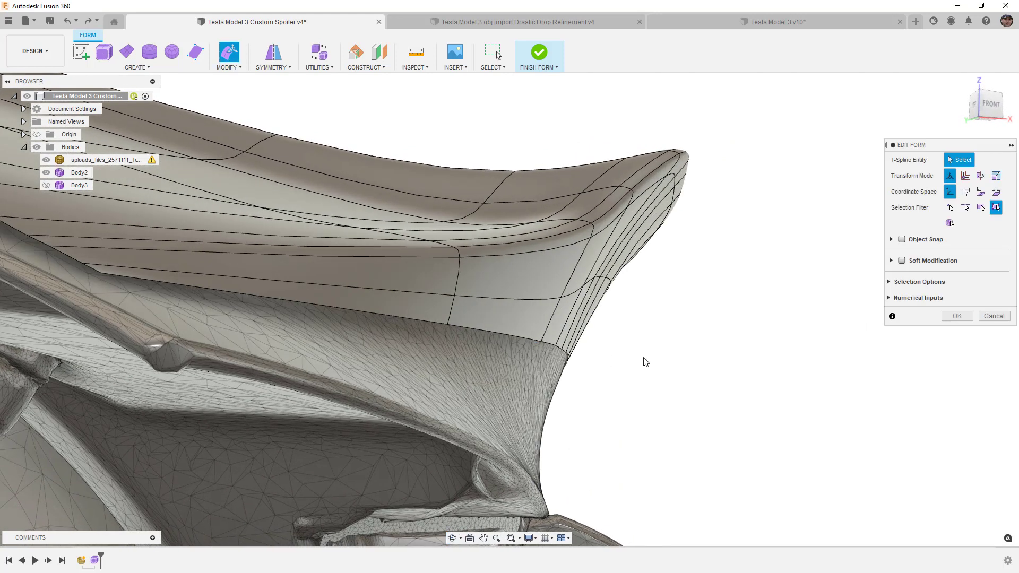
pyautogui.click(957, 316)
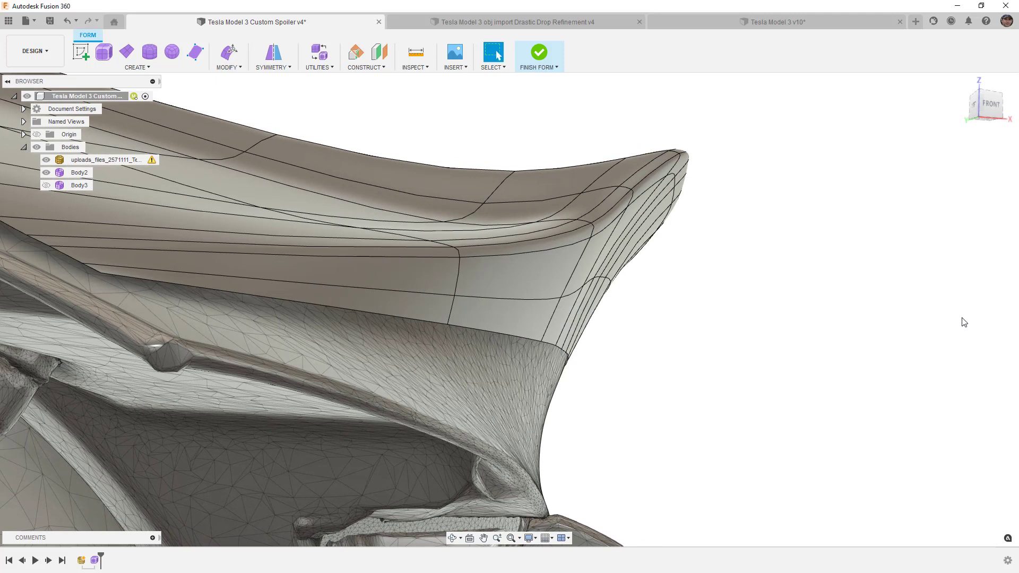
# Move vertices on Body2's lower rear edge outward along X toward the trunk mesh with Edit Form, shifting one by about 5 mm.
pyautogui.moveTo(633, 335)
pyautogui.keyDown('shift'); pyautogui.mouseDown(button='middle')
pyautogui.moveTo(605, 340)
pyautogui.moveTo(651, 327)
pyautogui.mouseUp(button='middle'); pyautogui.keyUp('shift')
pyautogui.click(228, 51)
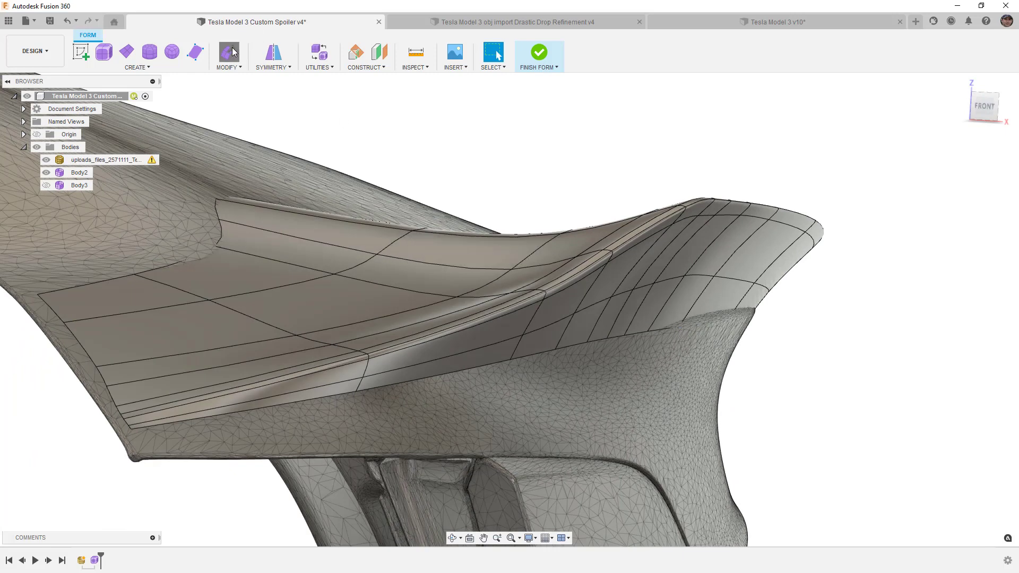
pyautogui.click(682, 330)
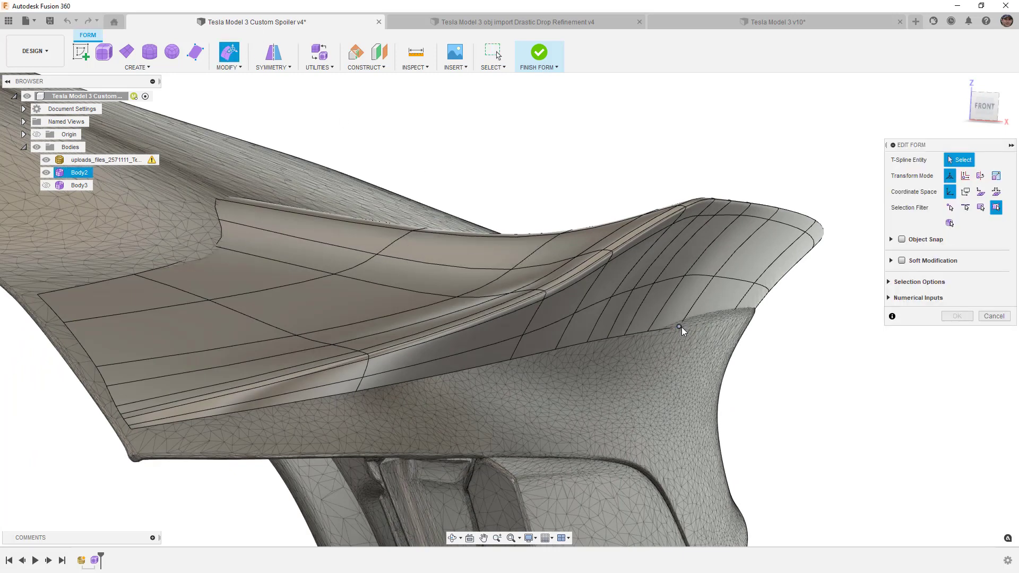
pyautogui.click(679, 326)
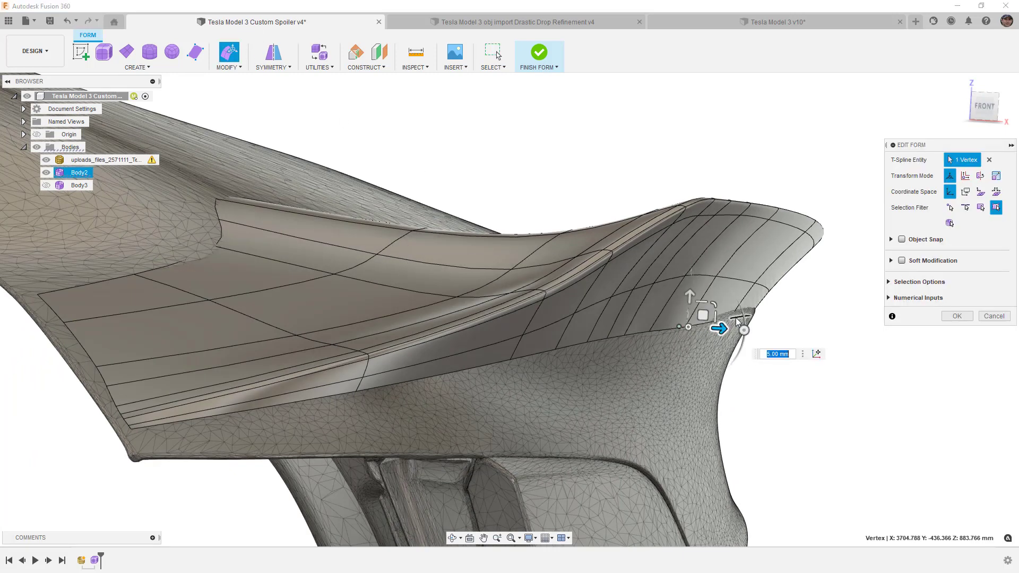
pyautogui.moveTo(727, 326); pyautogui.dragTo(773, 320)
pyautogui.moveTo(747, 343); pyautogui.dragTo(754, 319, button='middle')
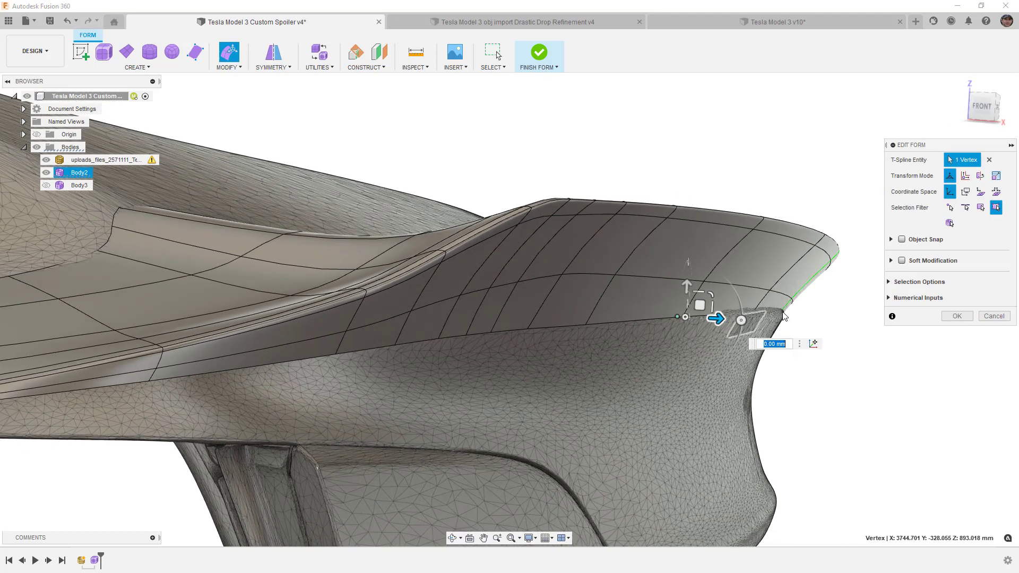
pyautogui.click(753, 315)
pyautogui.moveTo(783, 323); pyautogui.dragTo(790, 325)
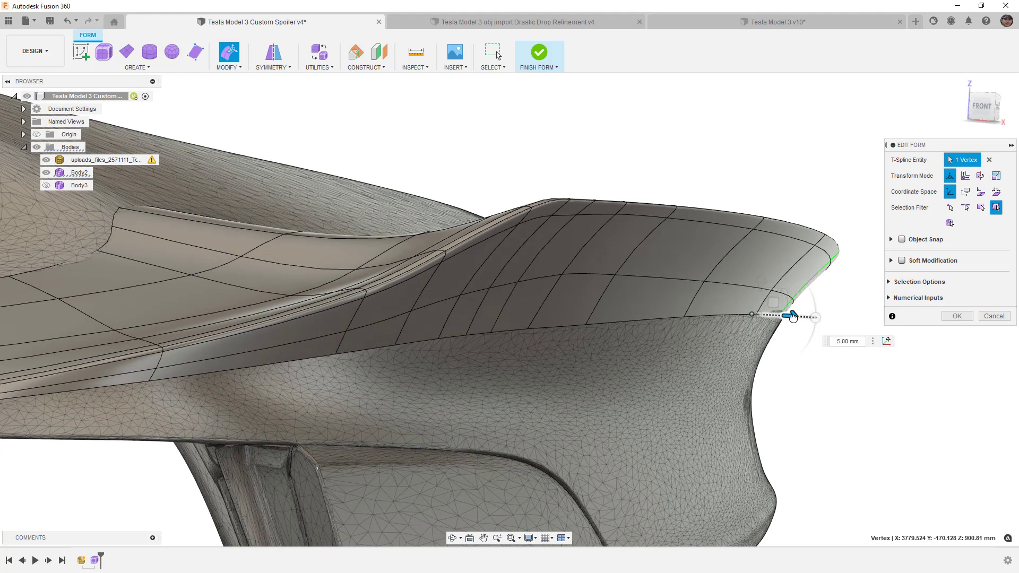
# Move the centre vertex of Body2's lower rear edge slightly outward along X onto the trunk mesh, and accept the form edit.
pyautogui.keyDown('shift'); pyautogui.moveTo(790, 324); pyautogui.dragTo(780, 329, button='middle'); pyautogui.keyUp('shift')
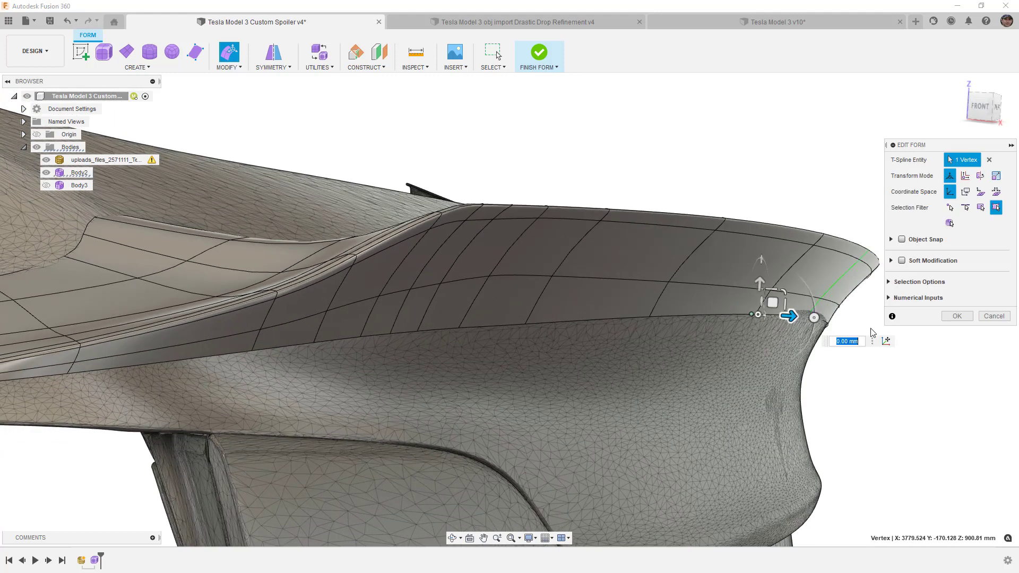
pyautogui.click(806, 317)
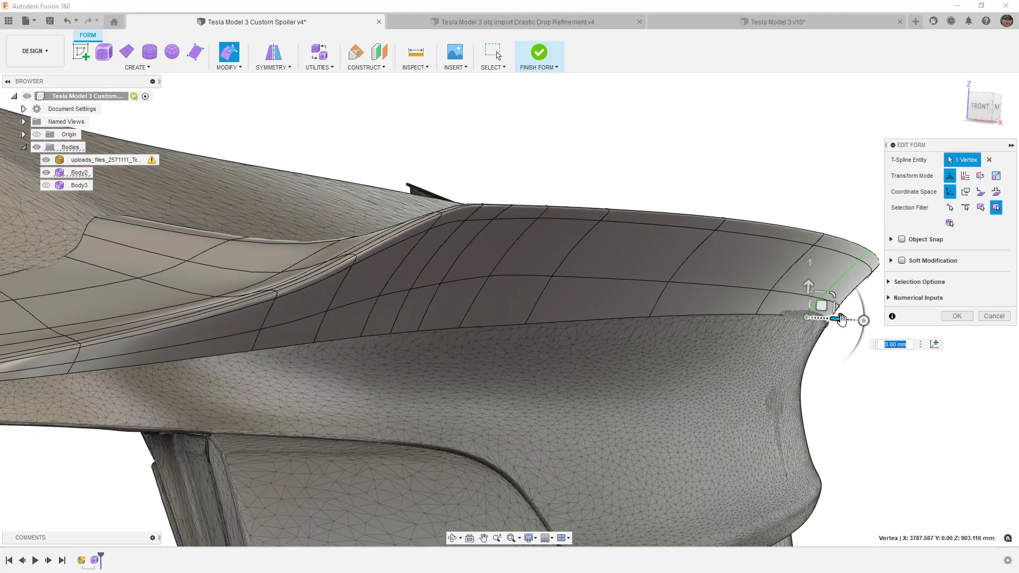
pyautogui.keyDown('shift'); pyautogui.moveTo(846, 321); pyautogui.dragTo(642, 366, button='middle'); pyautogui.keyUp('shift')
pyautogui.scroll(-6, 400, 298)
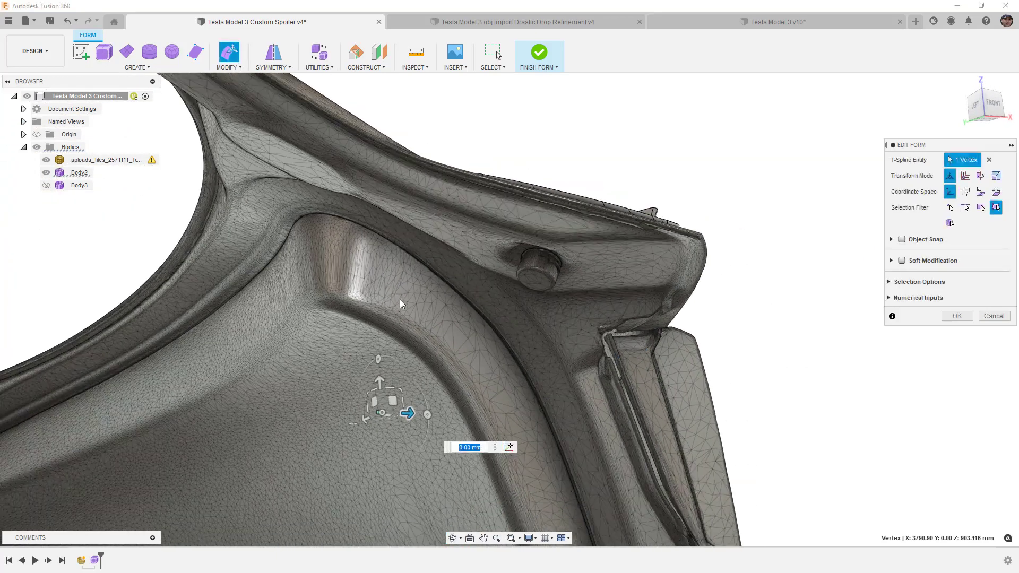
pyautogui.keyDown('shift'); pyautogui.moveTo(553, 329); pyautogui.dragTo(502, 337, button='middle'); pyautogui.keyUp('shift')
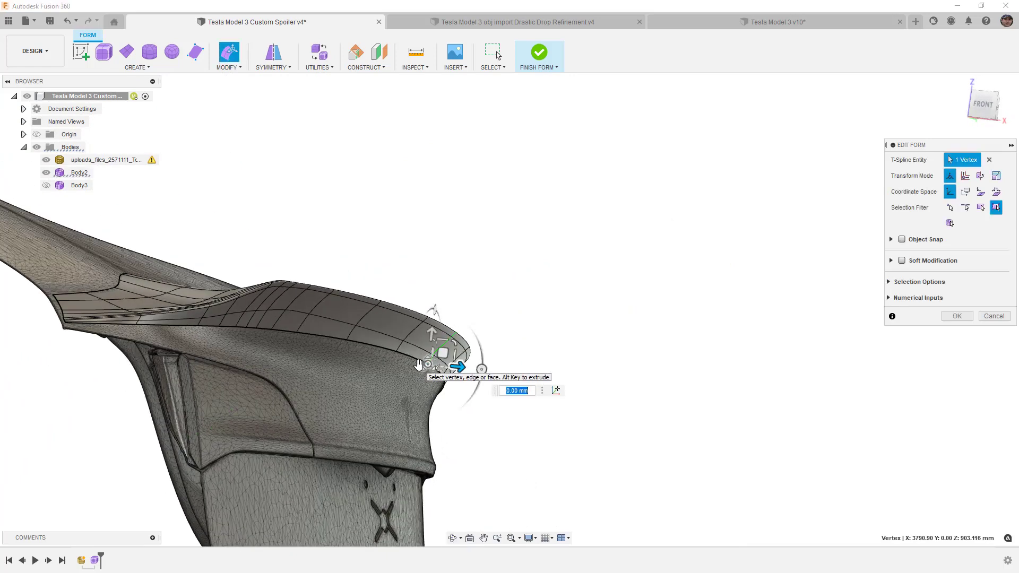
pyautogui.moveTo(418, 364); pyautogui.dragTo(485, 390, button='middle')
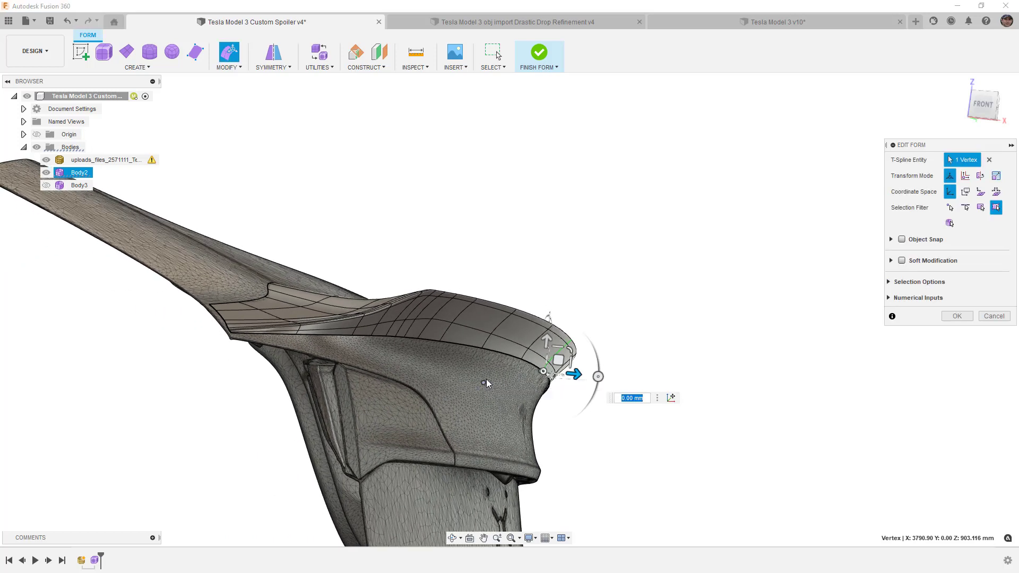
pyautogui.click(962, 317)
# Show Body3 to compare it with Body2's adjusted edges against the trunk mesh, and hide it again.
pyautogui.keyDown('shift'); pyautogui.moveTo(495, 332); pyautogui.dragTo(500, 339, button='middle'); pyautogui.keyUp('shift')
pyautogui.click(47, 185)
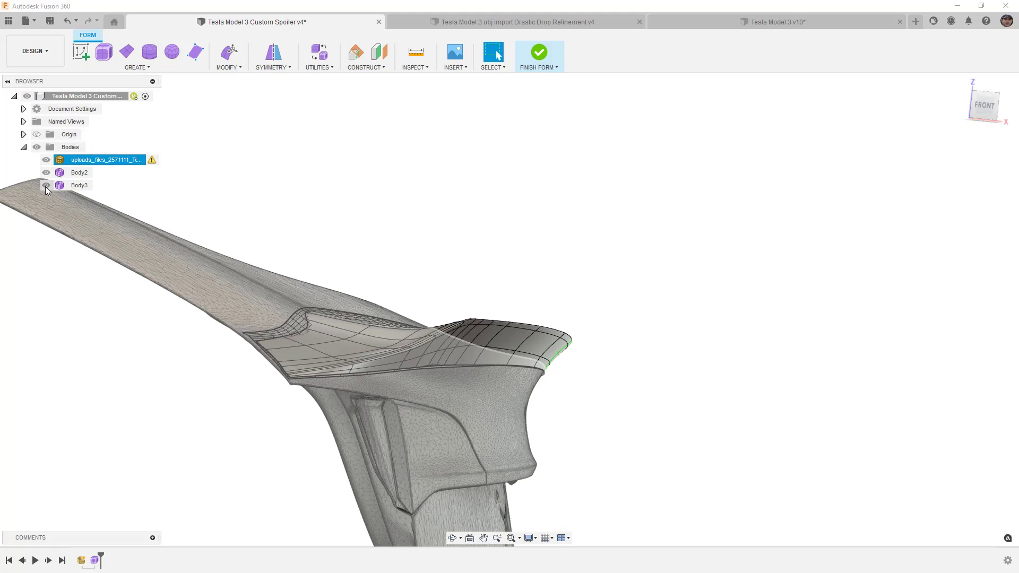
pyautogui.click(315, 354)
pyautogui.click(46, 185)
pyautogui.keyDown('shift'); pyautogui.moveTo(381, 231); pyautogui.dragTo(544, 268, button='middle'); pyautogui.keyUp('shift')
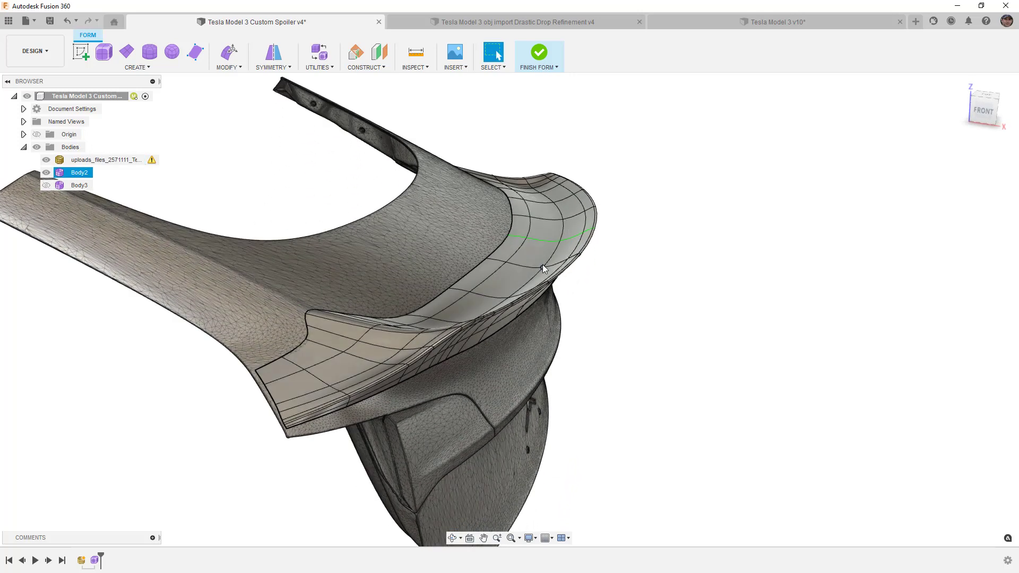
# Hide the imported mesh body and select all faces of Body2.
pyautogui.scroll(-3, 544, 268)
pyautogui.click(47, 160)
pyautogui.scroll(-2, 412, 224)
pyautogui.keyDown('shift'); pyautogui.moveTo(413, 225); pyautogui.dragTo(325, 141, button='middle'); pyautogui.keyUp('shift')
pyautogui.moveTo(280, 88); pyautogui.dragTo(616, 459)
pyautogui.keyDown('shift'); pyautogui.moveTo(616, 460); pyautogui.dragTo(594, 416, button='middle'); pyautogui.keyUp('shift')
# Subdivide the selected Body2 faces in Exact insert mode with 4 length faces and 1 width face.
pyautogui.click(231, 67)
pyautogui.click(246, 127)
pyautogui.keyDown('shift'); pyautogui.moveTo(371, 201); pyautogui.dragTo(395, 240, button='middle'); pyautogui.keyUp('shift')
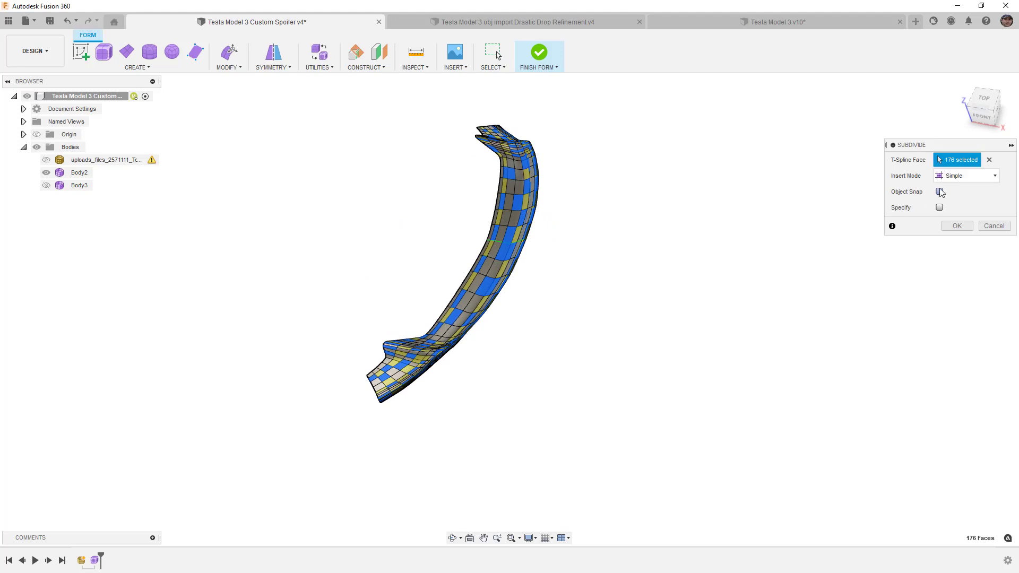
pyautogui.click(963, 176)
pyautogui.click(961, 201)
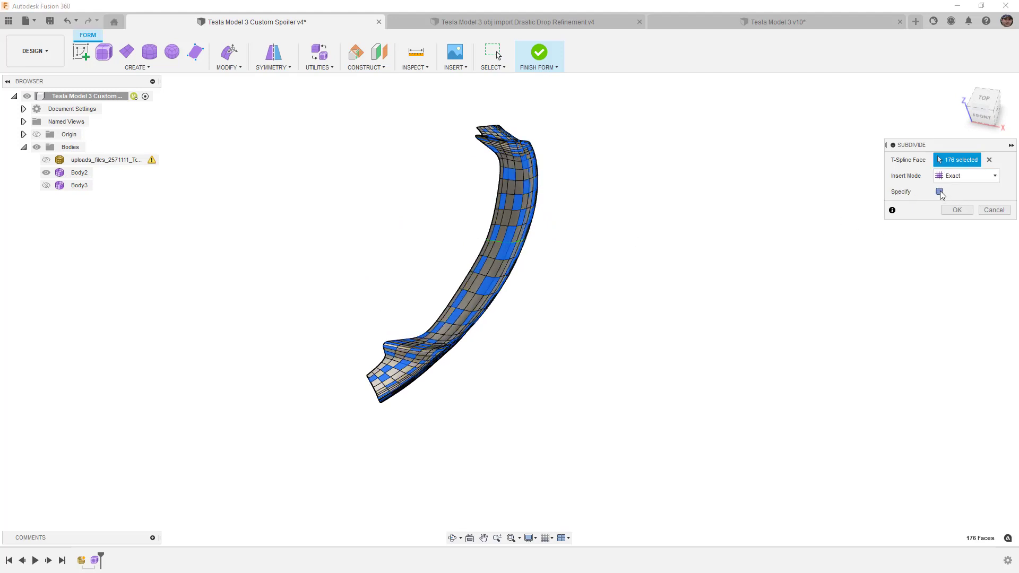
pyautogui.click(939, 192)
pyautogui.click(996, 226)
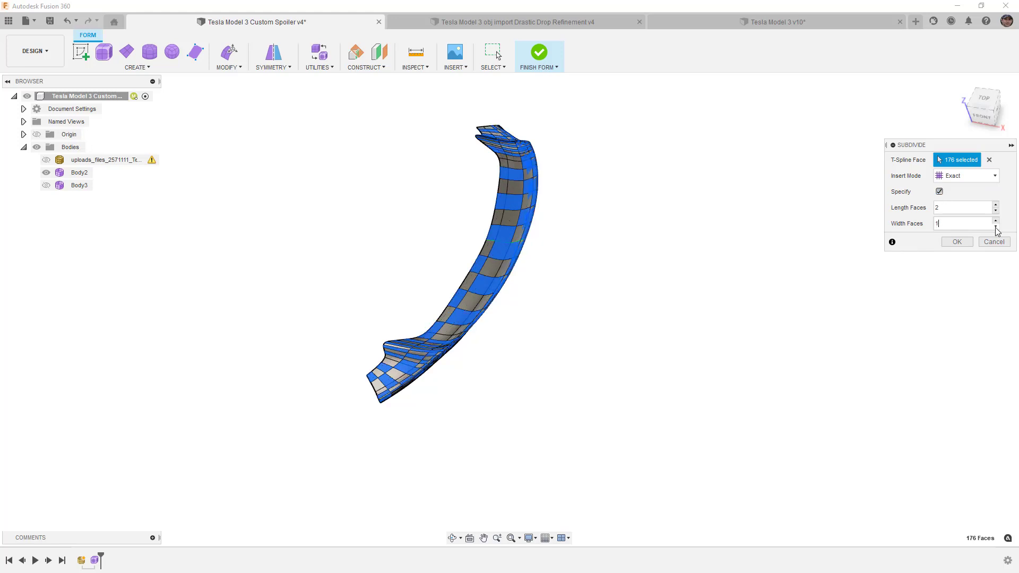
pyautogui.click(996, 204)
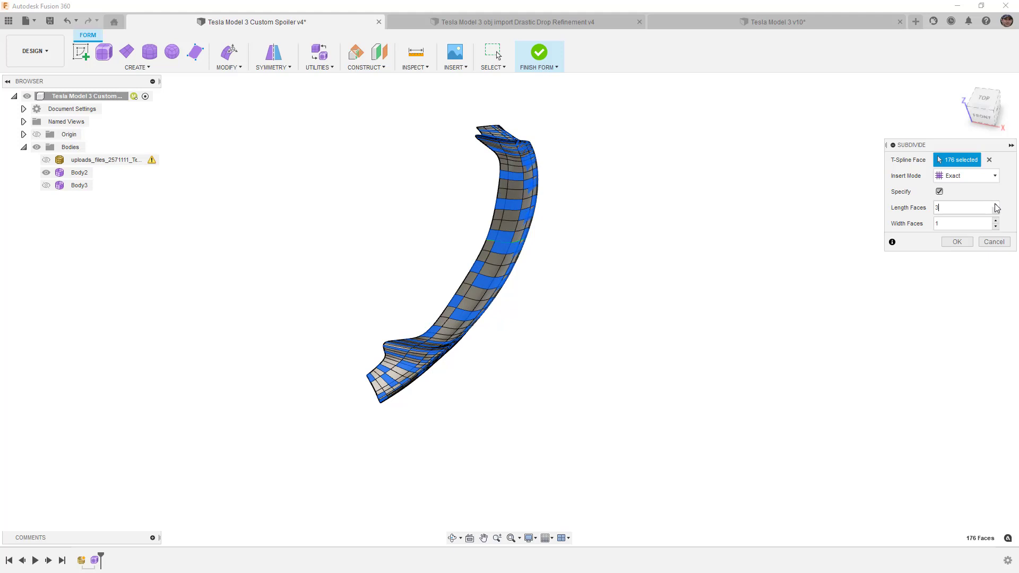
pyautogui.click(996, 205)
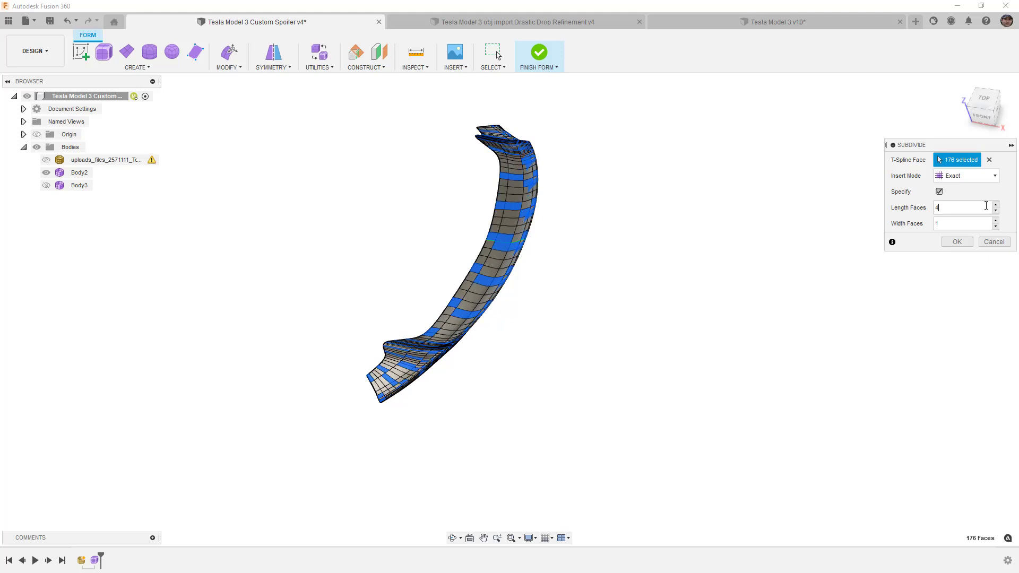
pyautogui.scroll(5, 399, 355)
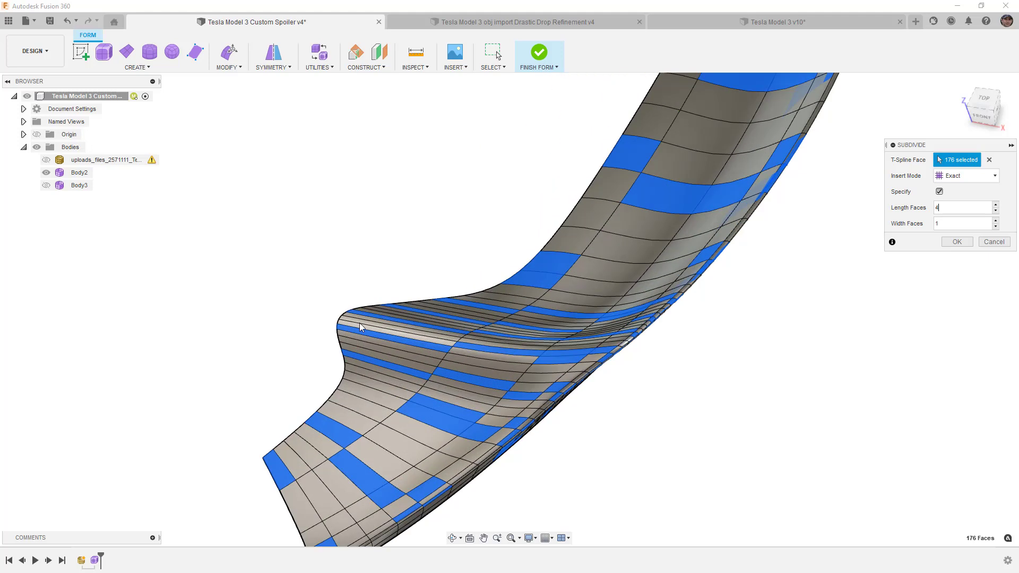
pyautogui.scroll(-6, 451, 343)
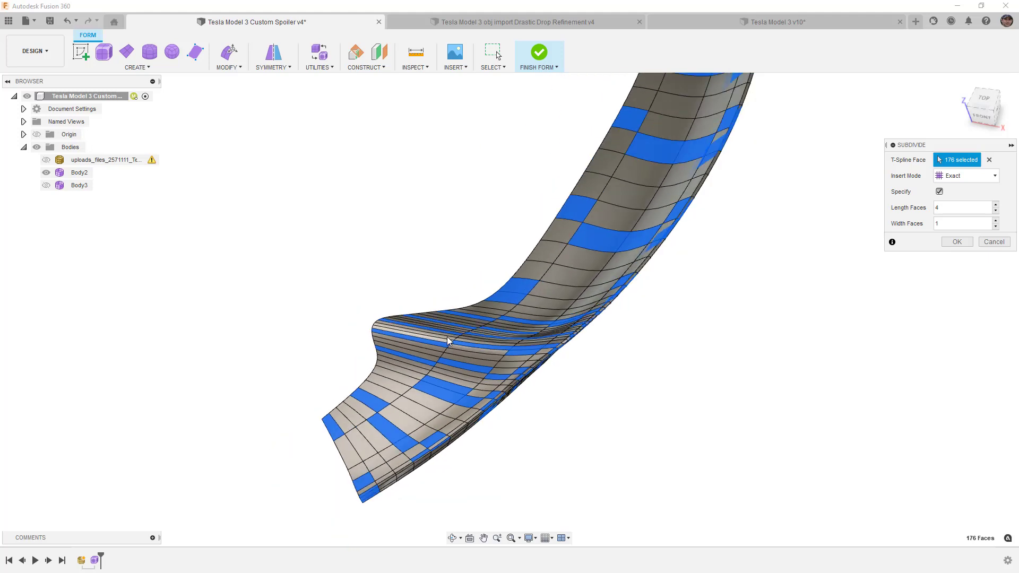
pyautogui.moveTo(586, 342)
pyautogui.keyDown('shift'); pyautogui.mouseDown(button='middle')
pyautogui.moveTo(578, 303)
pyautogui.moveTo(589, 341)
pyautogui.mouseUp(button='middle'); pyautogui.keyUp('shift')
pyautogui.click(956, 242)
# Set Body2 to smooth display and show the imported mesh body again.
pyautogui.moveTo(643, 299)
pyautogui.keyDown('shift'); pyautogui.mouseDown(button='middle')
pyautogui.moveTo(621, 295)
pyautogui.moveTo(626, 308)
pyautogui.mouseUp(button='middle'); pyautogui.keyUp('shift')
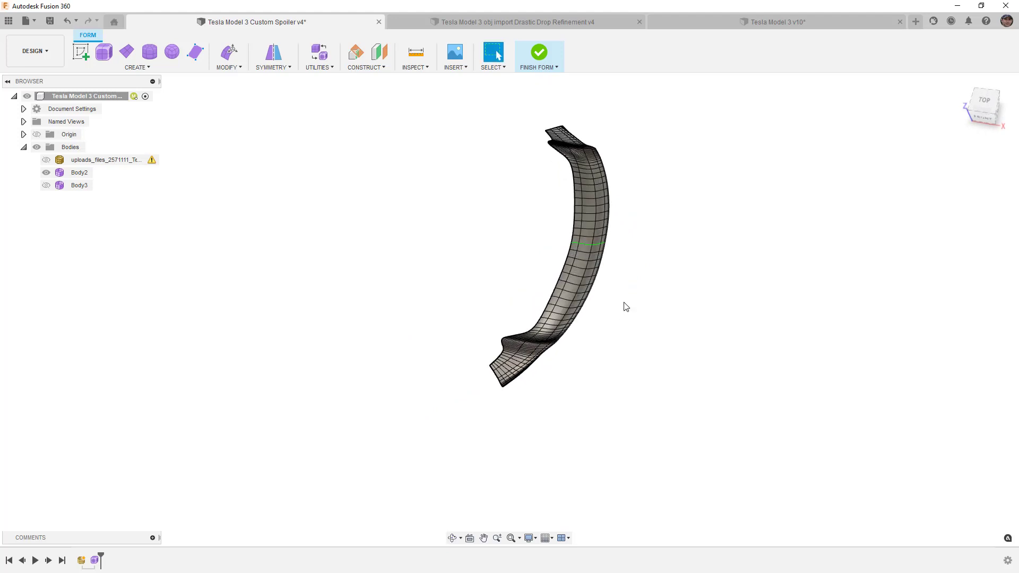
pyautogui.hotkey('alt', '3')
pyautogui.keyDown('shift'); pyautogui.moveTo(624, 318); pyautogui.dragTo(614, 290, button='middle'); pyautogui.keyUp('shift')
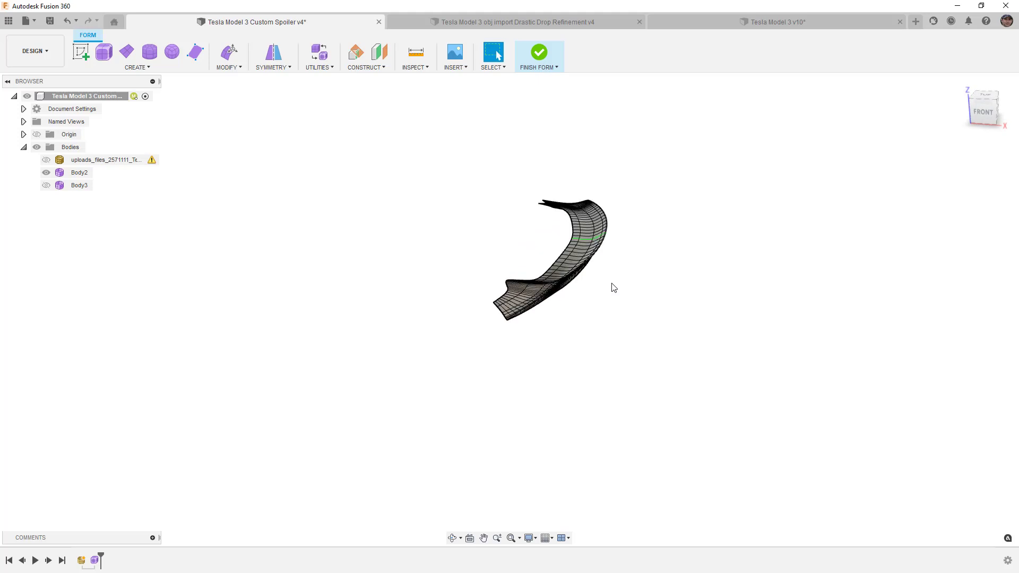
pyautogui.click(46, 160)
pyautogui.click(498, 304)
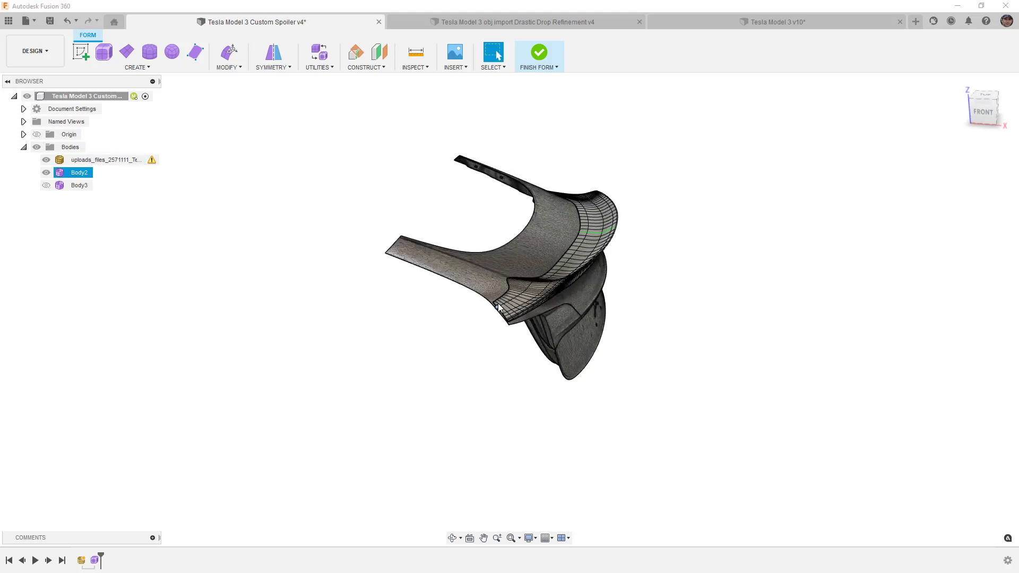
pyautogui.scroll(2, 498, 304)
# Start Pull and, from the top view, select Body2's inner edge vertices from the centreline to the side end using Freeform Selection.
pyautogui.click(229, 67)
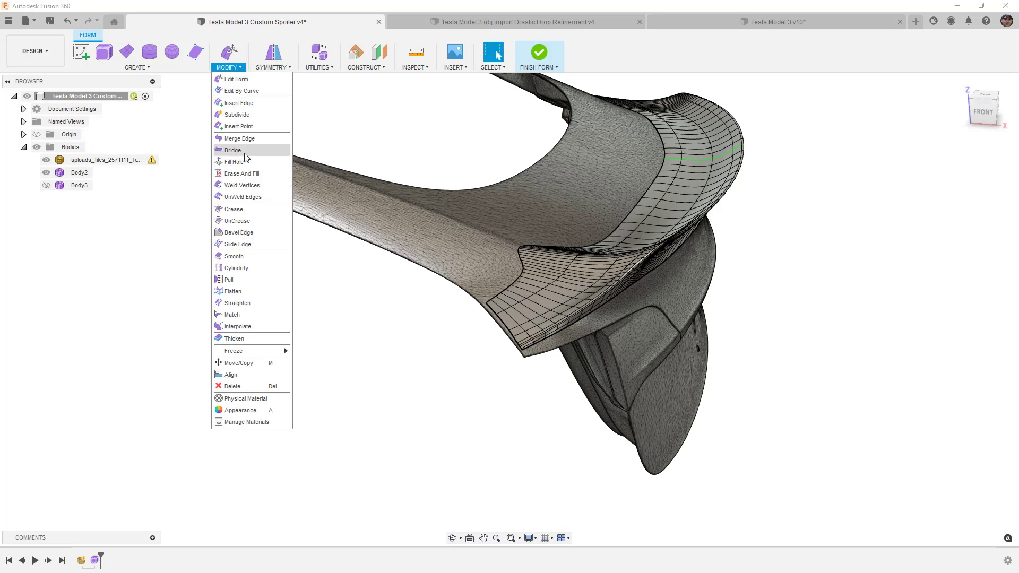
pyautogui.click(232, 279)
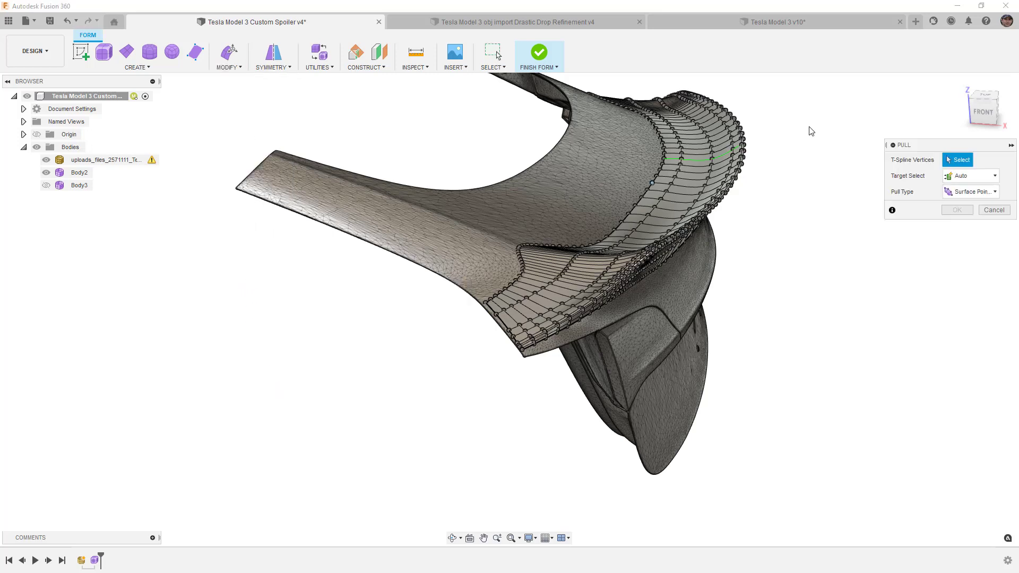
pyautogui.click(984, 99)
pyautogui.moveTo(718, 202); pyautogui.dragTo(704, 246, button='middle')
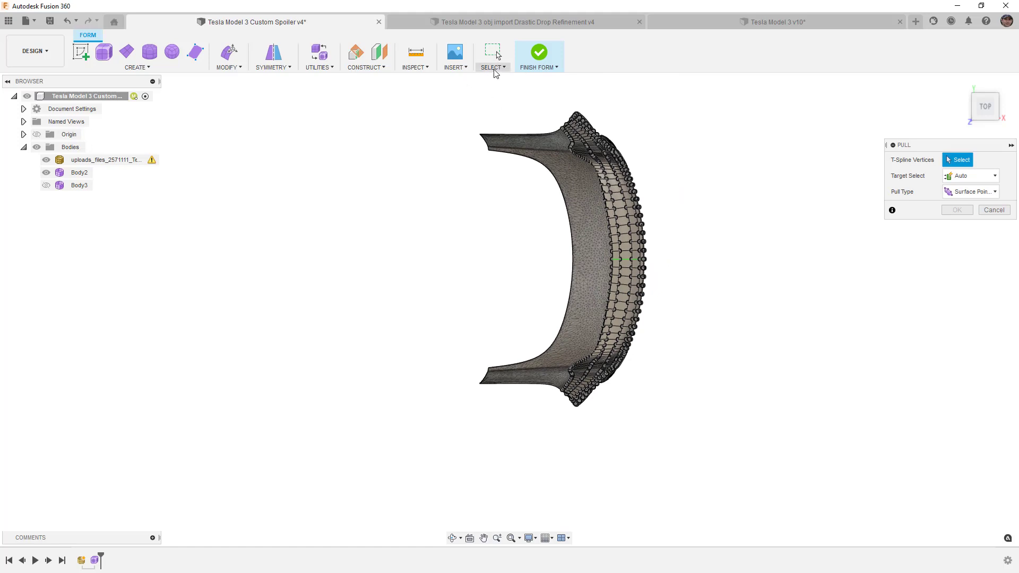
pyautogui.click(495, 68)
pyautogui.click(511, 103)
pyautogui.scroll(3, 624, 273)
pyautogui.scroll(3, 625, 277)
pyautogui.moveTo(719, 293); pyautogui.dragTo(712, 217, button='middle')
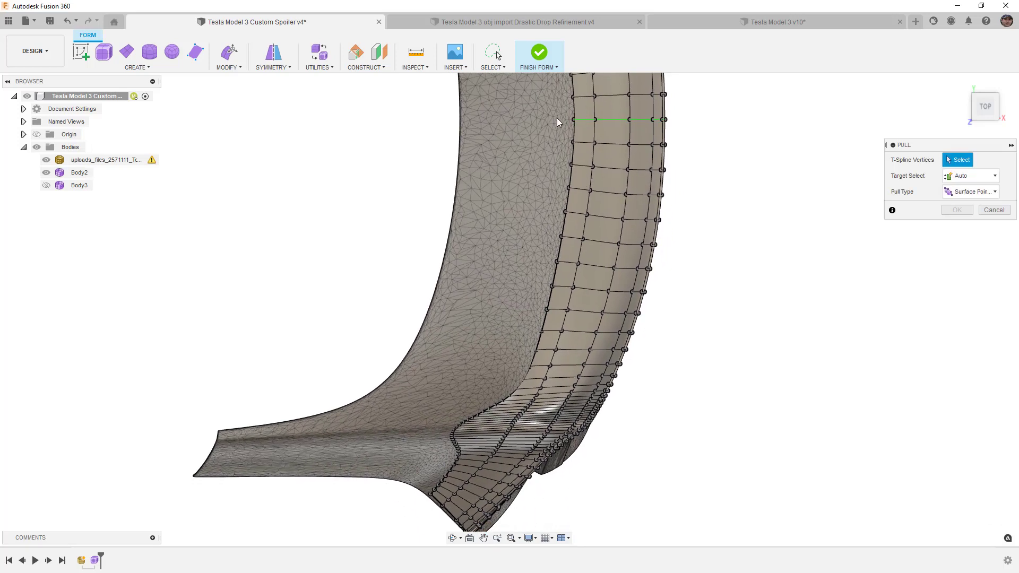
pyautogui.moveTo(587, 147)
pyautogui.mouseDown()
pyautogui.moveTo(552, 336)
pyautogui.moveTo(531, 392)
pyautogui.moveTo(466, 451)
pyautogui.moveTo(445, 489)
pyautogui.moveTo(415, 502)
pyautogui.moveTo(403, 385)
pyautogui.moveTo(414, 378)
pyautogui.mouseUp()
pyautogui.keyDown('shift'); pyautogui.moveTo(582, 338); pyautogui.dragTo(635, 260, button='middle'); pyautogui.keyUp('shift')
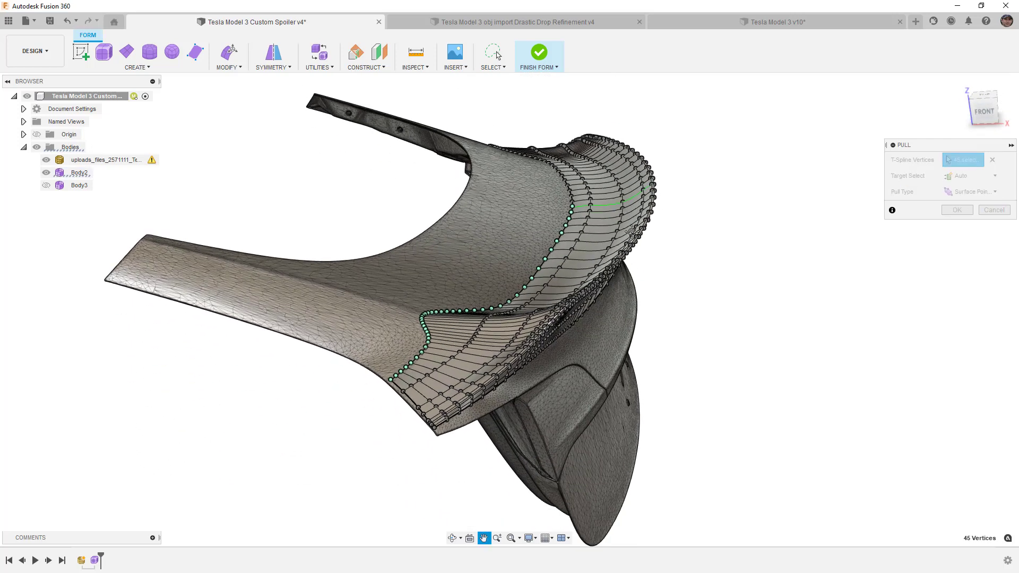
# Add the vertices along Body2's side end edge, down to the lower rear corner, to the Pull selection.
pyautogui.scroll(3, 400, 328)
pyautogui.click(396, 347)
pyautogui.click(427, 379)
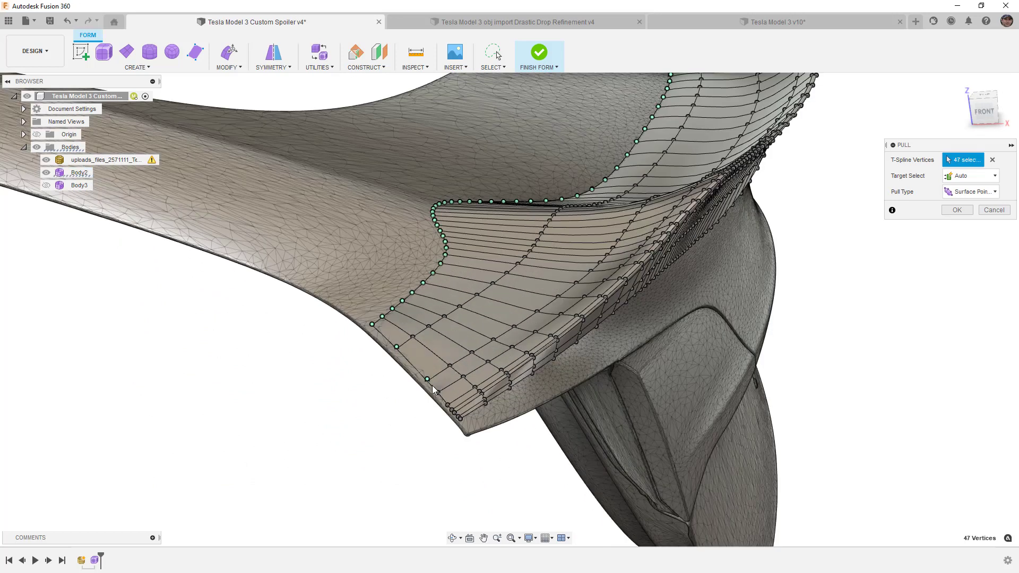
pyautogui.scroll(2, 450, 411)
pyautogui.click(451, 407)
pyautogui.click(458, 414)
pyautogui.click(467, 424)
pyautogui.click(474, 428)
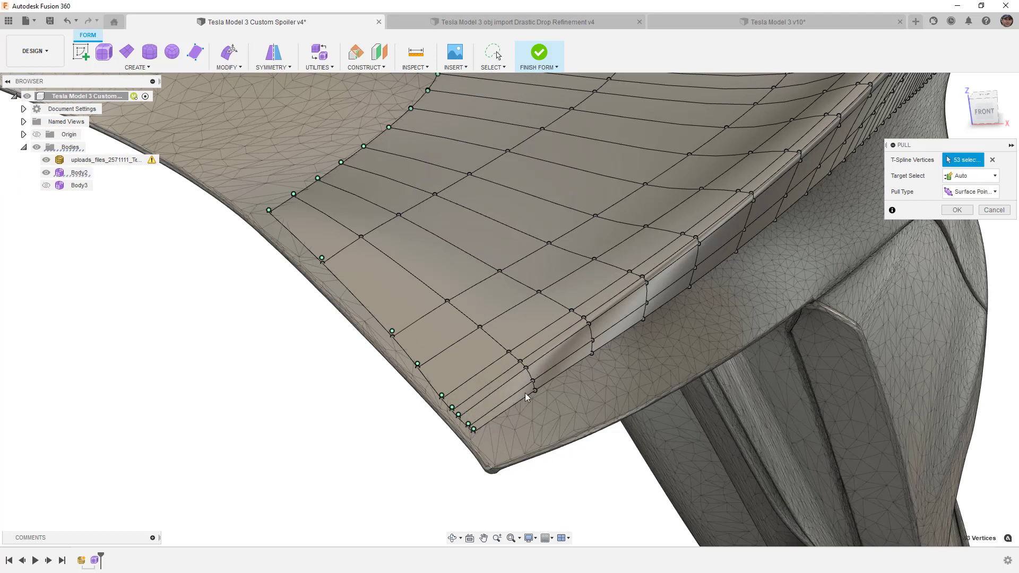
# Add the lower rear edge vertices nearest Body2's side corner to the Pull selection, working toward the raised middle.
pyautogui.click(534, 391)
pyautogui.click(590, 355)
pyautogui.click(642, 321)
pyautogui.click(686, 289)
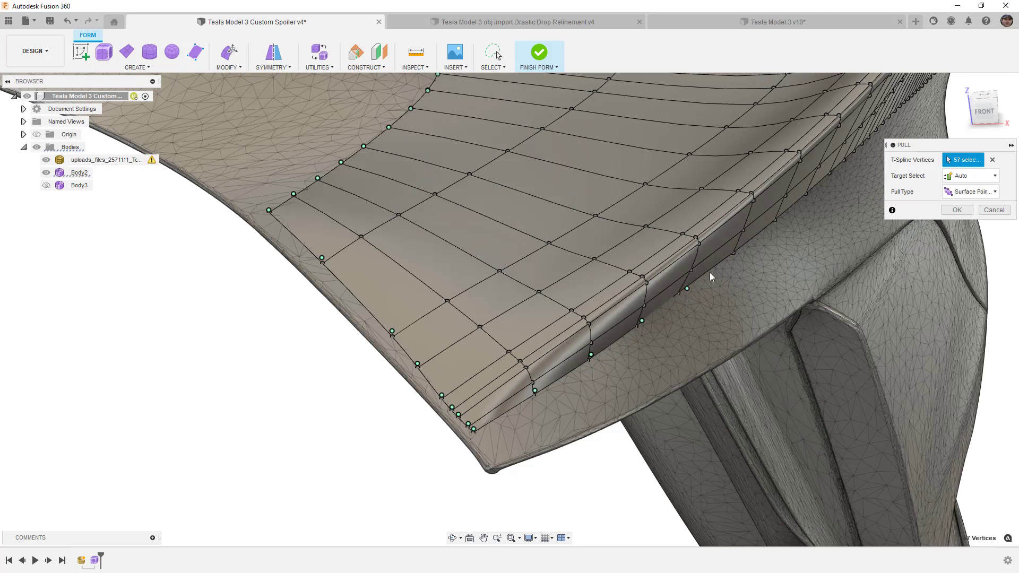
pyautogui.click(733, 253)
pyautogui.click(771, 220)
pyautogui.click(803, 193)
pyautogui.click(829, 173)
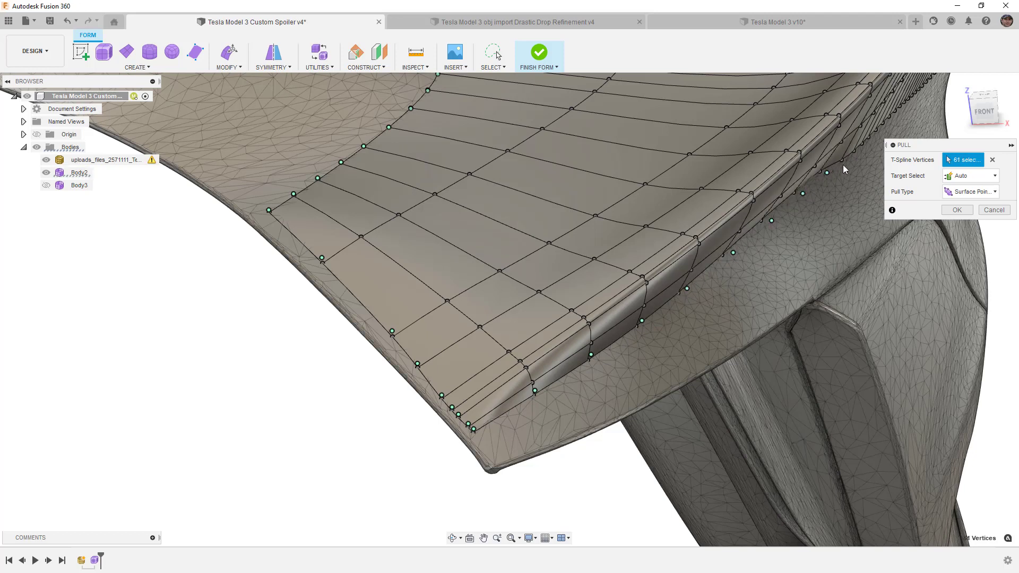
pyautogui.click(843, 160)
# Add the next vertices along Body2's lower rear edge to the Pull selection, continuing inward from the side corner.
pyautogui.moveTo(835, 196); pyautogui.dragTo(687, 198, button='middle')
pyautogui.scroll(5, 709, 184)
pyautogui.click(724, 219)
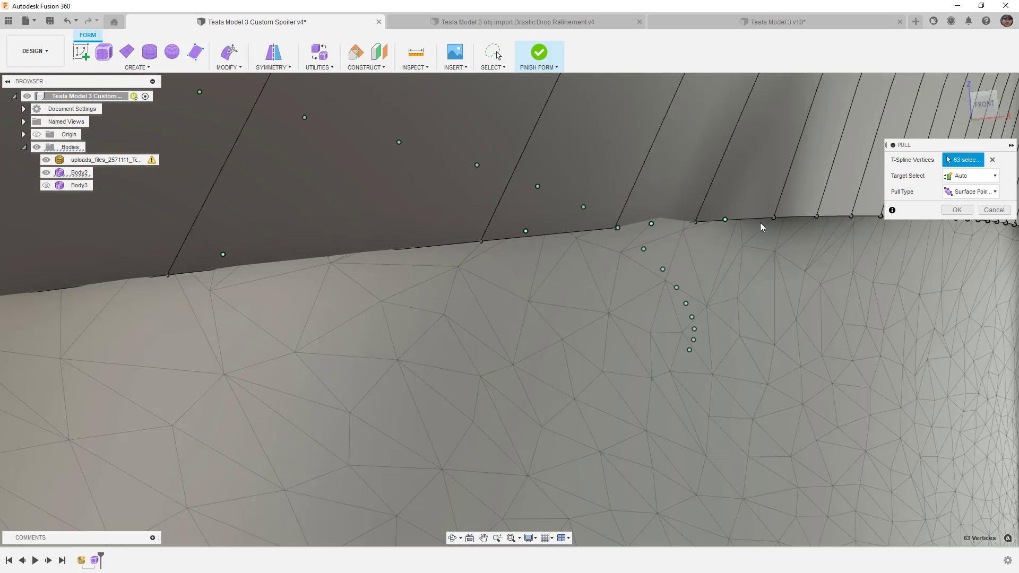
pyautogui.click(773, 218)
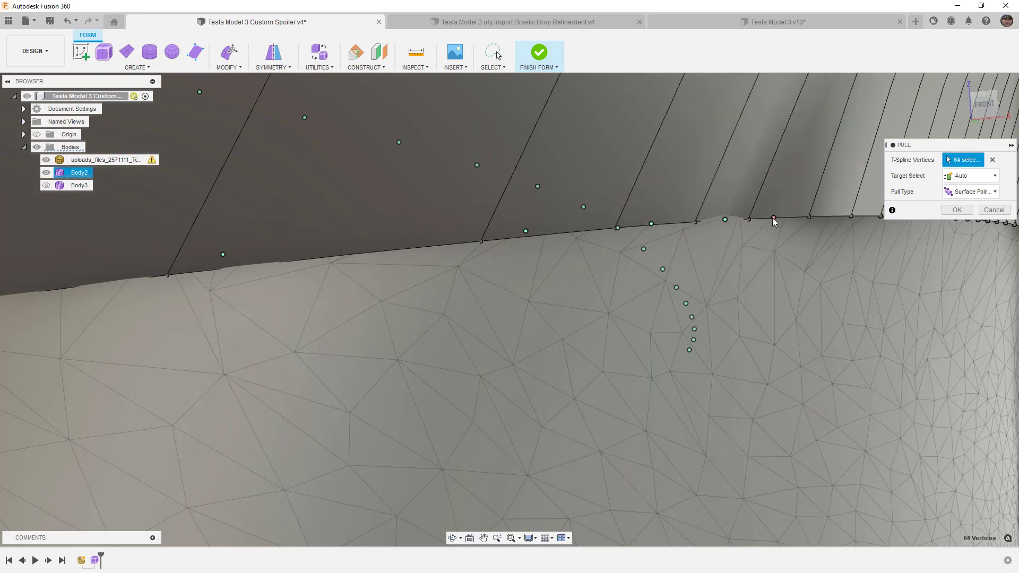
pyautogui.click(808, 216)
pyautogui.click(846, 217)
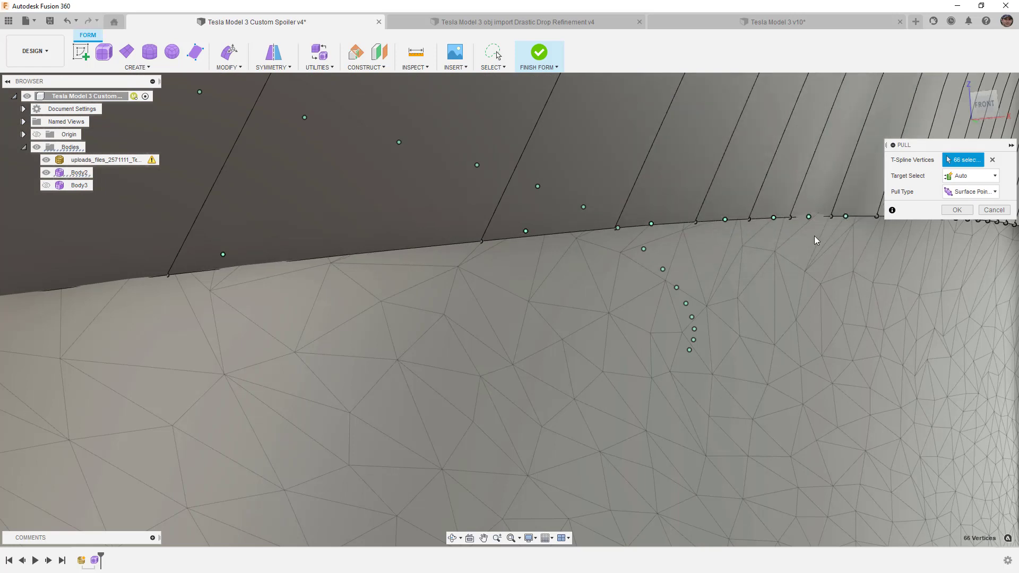
# Add the run of increasingly close-set vertices along Body2's lower rear edge to the Pull selection, up to where the edge starts dipping.
pyautogui.click(617, 252)
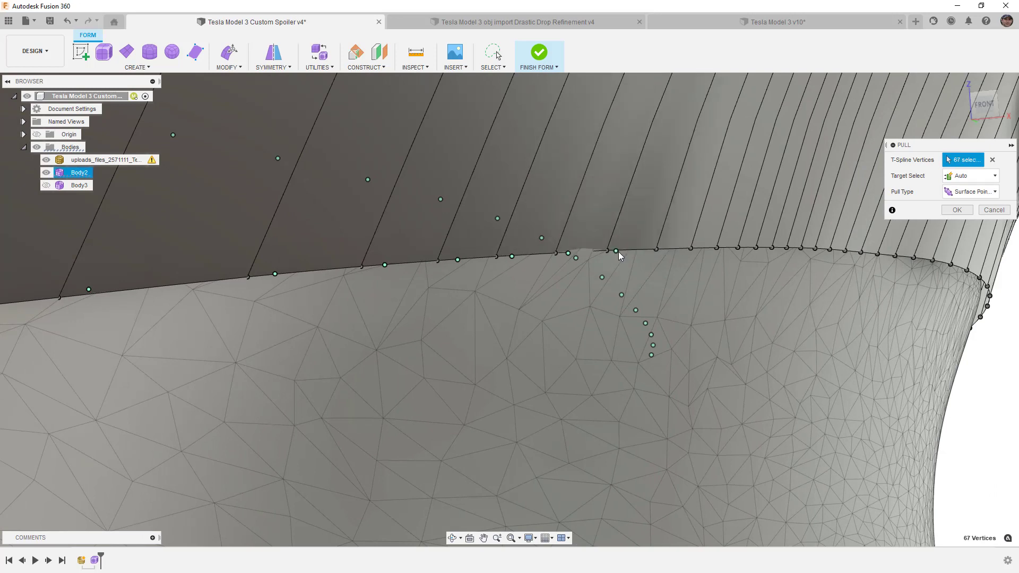
pyautogui.click(657, 250)
pyautogui.click(688, 249)
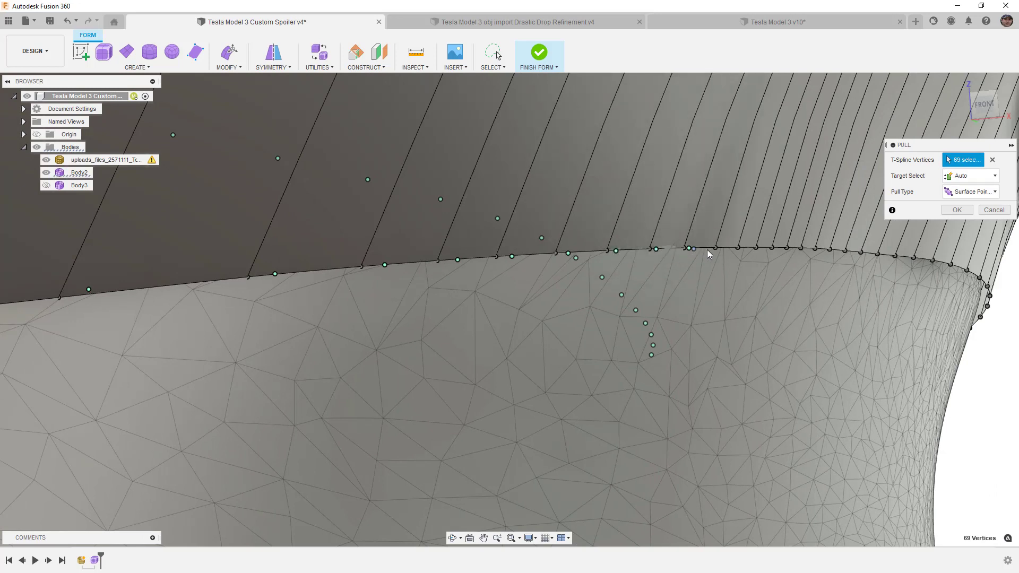
pyautogui.click(714, 247)
pyautogui.click(735, 247)
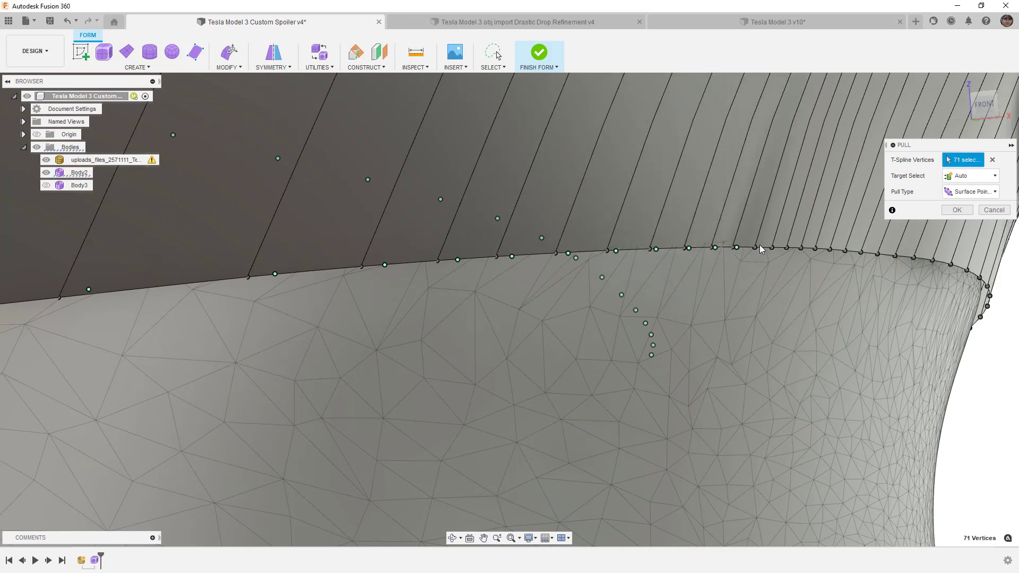
pyautogui.click(754, 247)
pyautogui.click(771, 247)
pyautogui.click(785, 248)
pyautogui.click(799, 248)
pyautogui.click(814, 248)
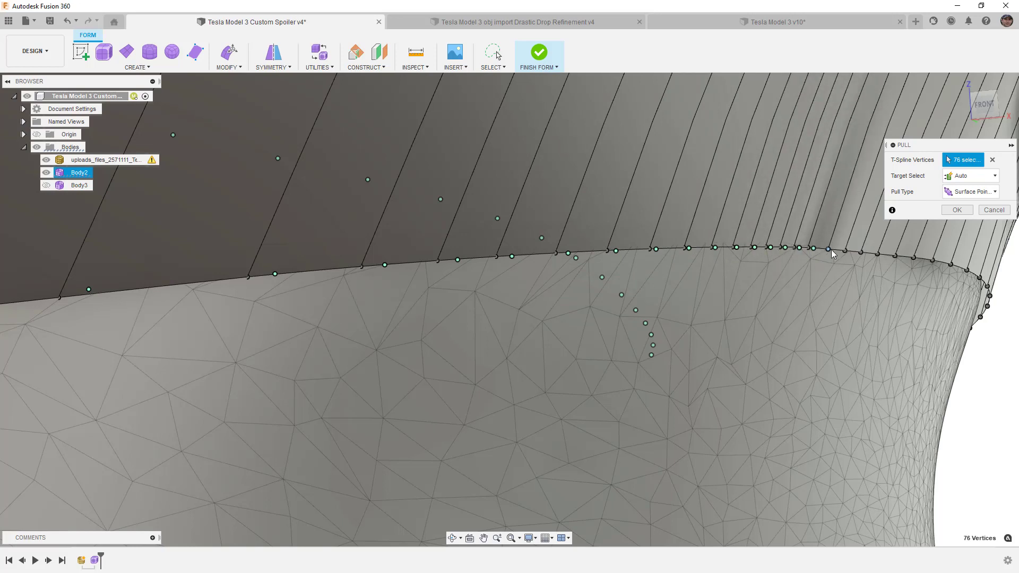
pyautogui.click(828, 248)
pyautogui.click(844, 250)
pyautogui.click(860, 252)
pyautogui.click(876, 254)
pyautogui.click(894, 255)
pyautogui.click(913, 258)
# Extend the Pull selection with the lower rear edge vertices along the dipping stretch, where the edge meets the curved trunk mesh.
pyautogui.moveTo(915, 269); pyautogui.dragTo(624, 280, button='middle')
pyautogui.click(664, 273)
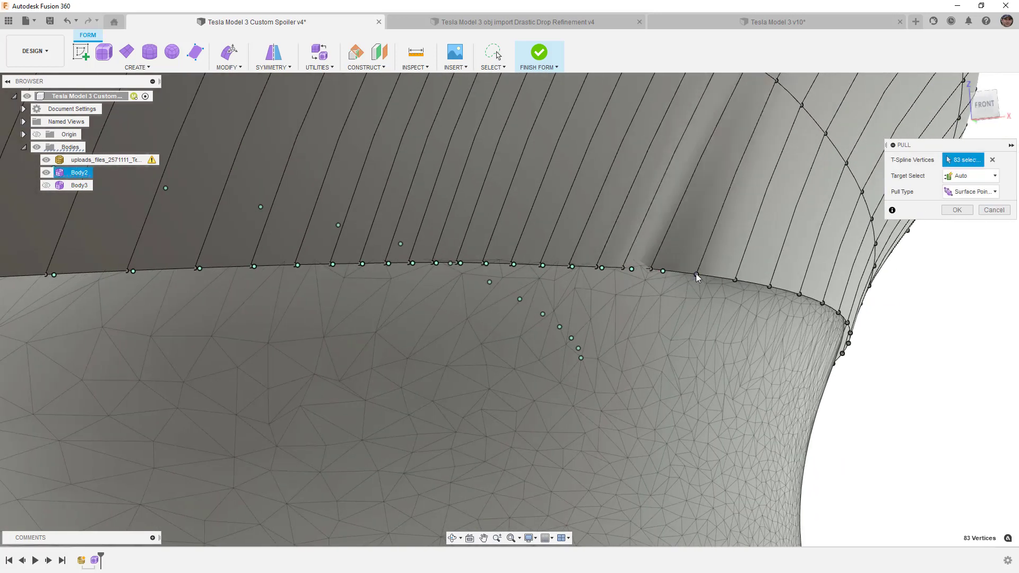
pyautogui.click(696, 274)
pyautogui.click(732, 279)
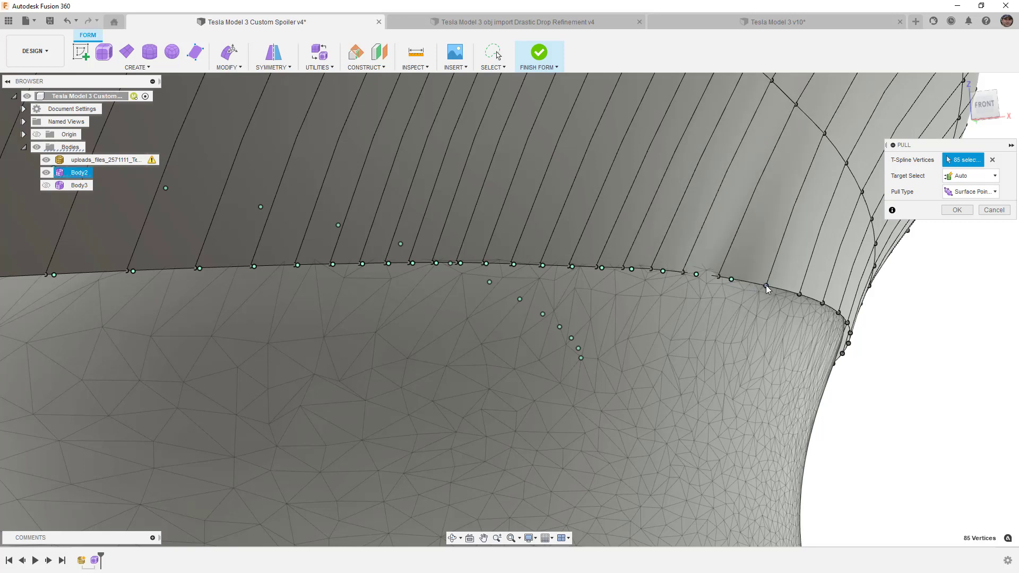
pyautogui.click(766, 285)
pyautogui.keyDown('shift'); pyautogui.click(821, 304); pyautogui.keyUp('shift')
# Add the more widely spaced lower rear edge vertices to the Pull selection, approaching Body2's green symmetry line.
pyautogui.keyDown('shift'); pyautogui.moveTo(820, 303); pyautogui.dragTo(706, 311, button='middle'); pyautogui.keyUp('shift')
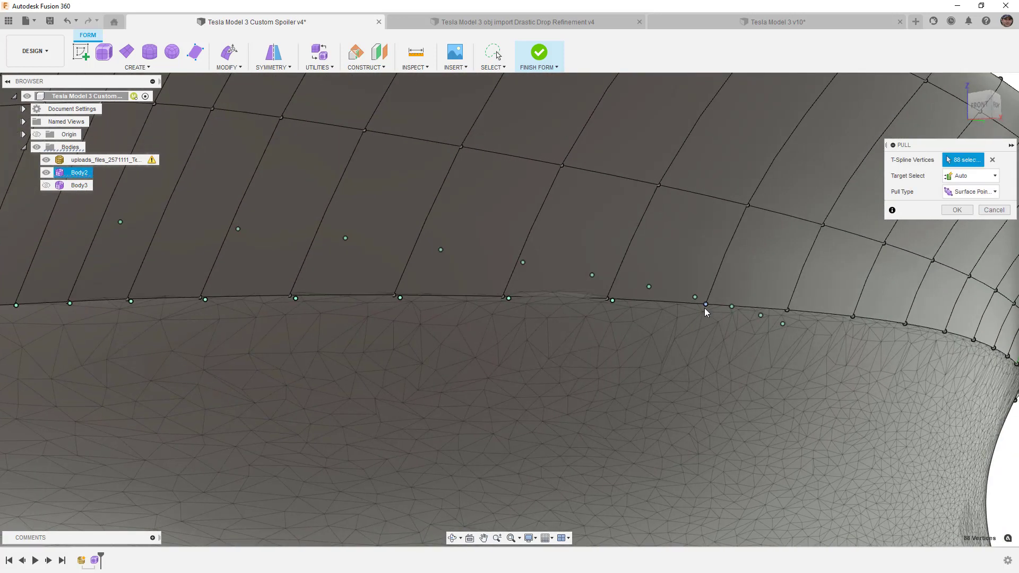
pyautogui.keyDown('shift'); pyautogui.click(787, 310); pyautogui.keyUp('shift')
pyautogui.keyDown('shift'); pyautogui.click(850, 315); pyautogui.keyUp('shift')
pyautogui.keyDown('shift'); pyautogui.moveTo(906, 321); pyautogui.dragTo(706, 314, button='middle'); pyautogui.keyUp('shift')
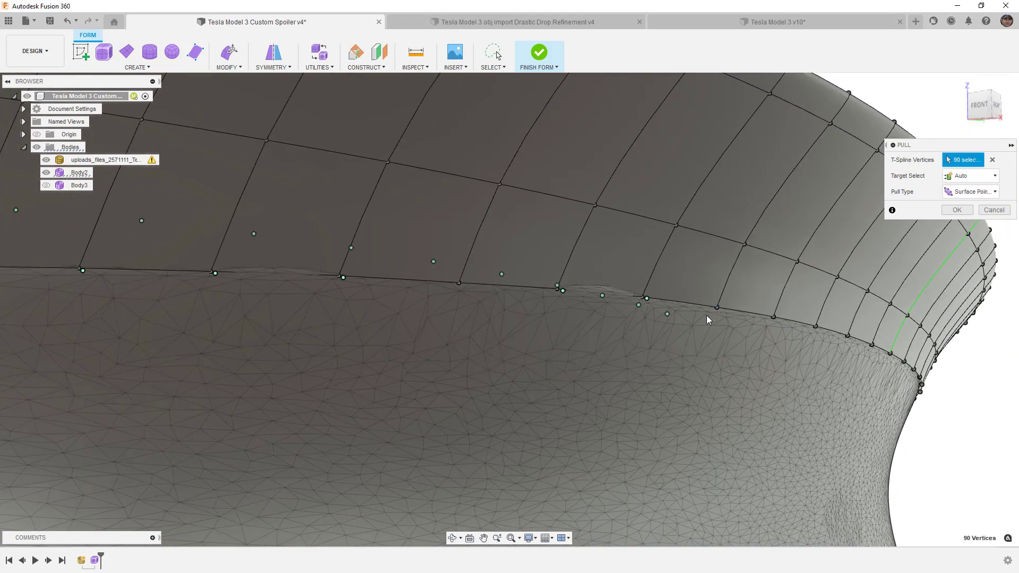
pyautogui.keyDown('shift'); pyautogui.moveTo(864, 354); pyautogui.dragTo(859, 352); pyautogui.keyUp('shift')
pyautogui.moveTo(859, 351); pyautogui.dragTo(734, 352, button='middle')
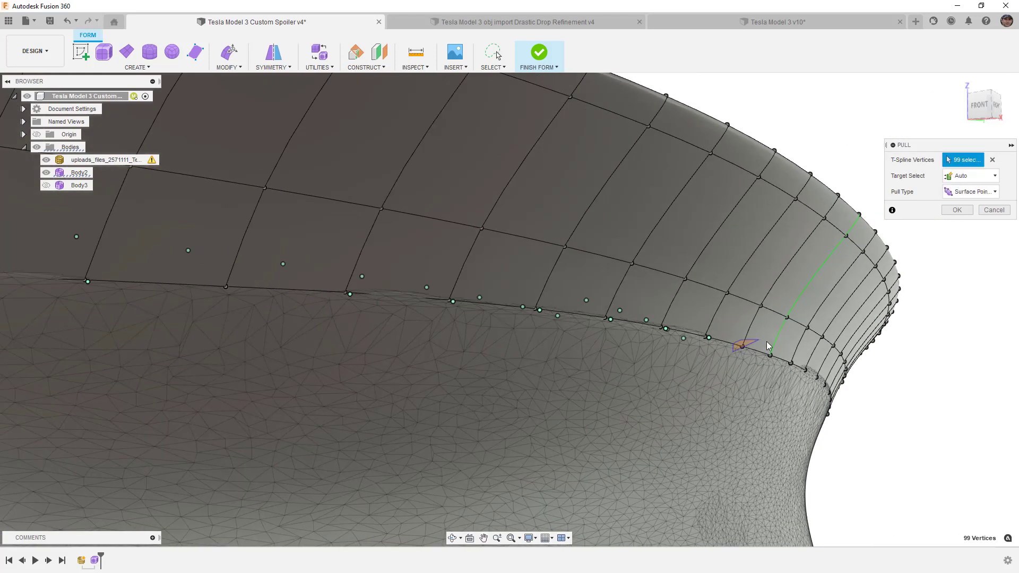
# Add the next lower border vertices near the spoiler's corner to the Pull selection.
pyautogui.keyDown('shift'); pyautogui.moveTo(774, 362); pyautogui.dragTo(766, 371); pyautogui.keyUp('shift')
pyautogui.scroll(-5, 771, 368)
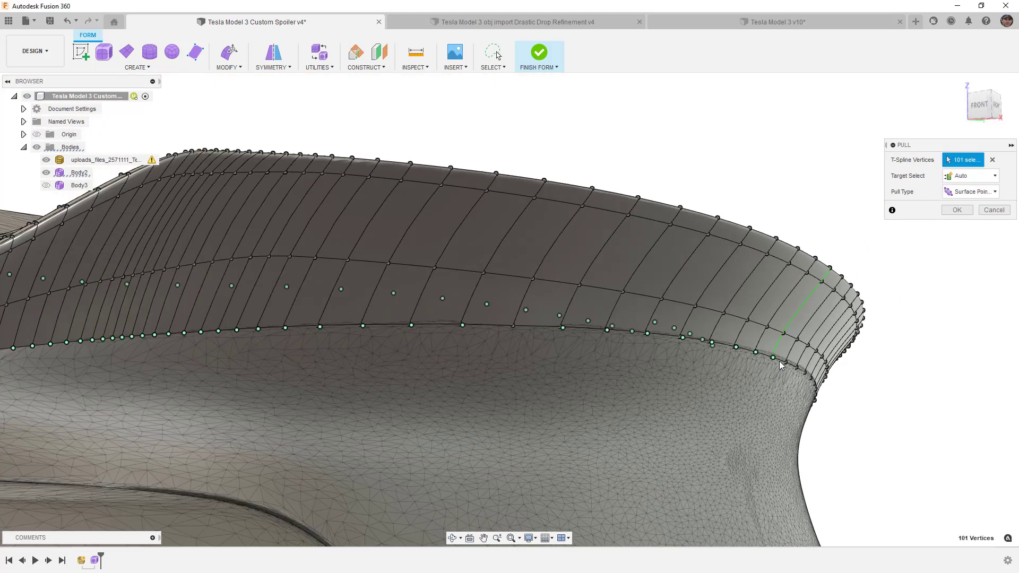
# Remove the second-row vertices from the Pull selection, leaving only the border vertices selected along the spoiler's inner curve.
pyautogui.keyDown('shift'); pyautogui.moveTo(779, 361); pyautogui.dragTo(658, 388, button='middle'); pyautogui.keyUp('shift')
pyautogui.scroll(5, 527, 258)
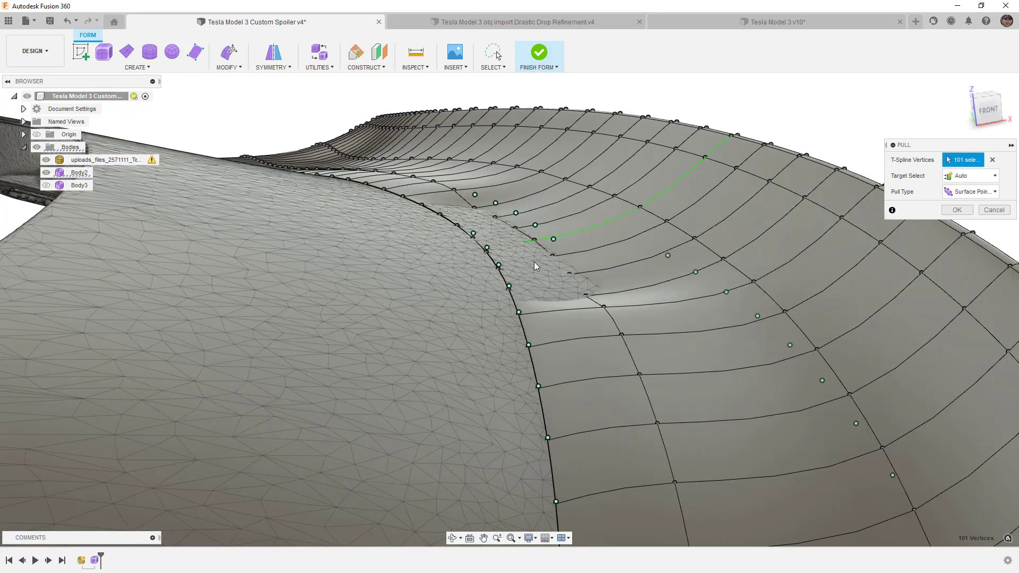
pyautogui.keyDown('ctrl'); pyautogui.click(534, 241); pyautogui.keyUp('ctrl')
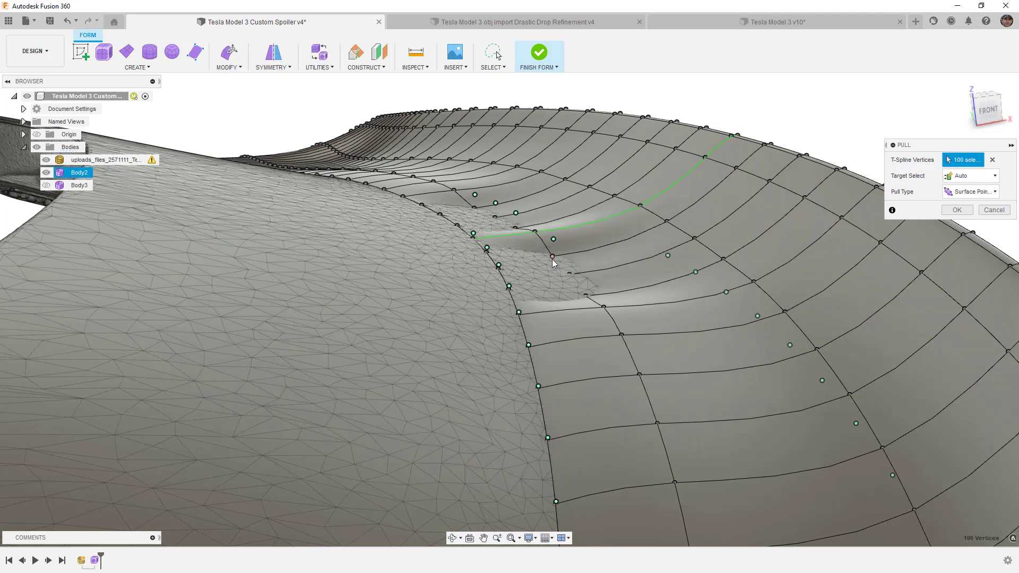
pyautogui.keyDown('ctrl'); pyautogui.click(569, 275); pyautogui.keyUp('ctrl')
pyautogui.keyDown('ctrl'); pyautogui.click(566, 274); pyautogui.keyUp('ctrl')
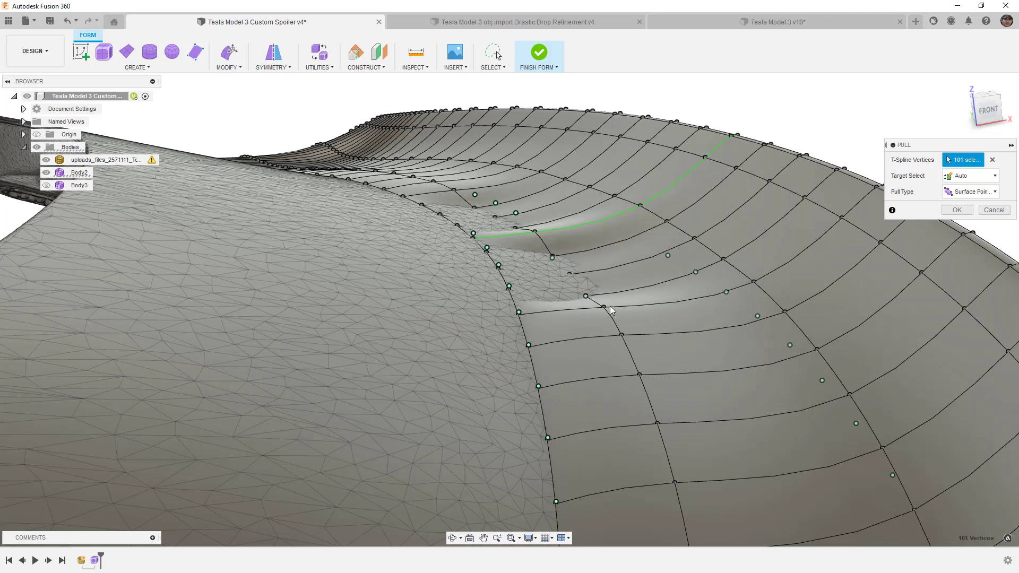
pyautogui.keyDown('ctrl'); pyautogui.click(586, 295); pyautogui.keyUp('ctrl')
pyautogui.moveTo(988, 109); pyautogui.dragTo(977, 100)
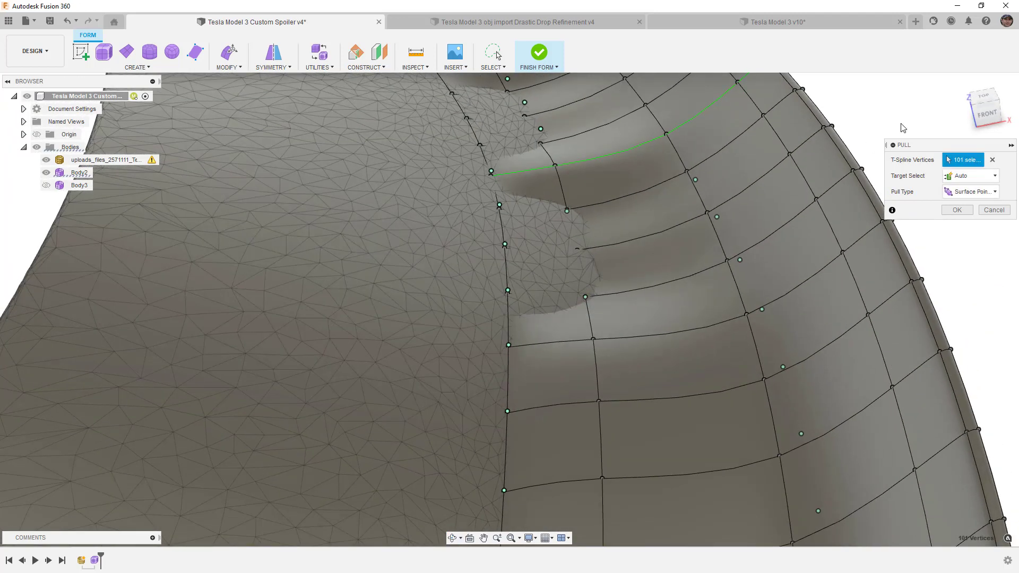
pyautogui.click(982, 99)
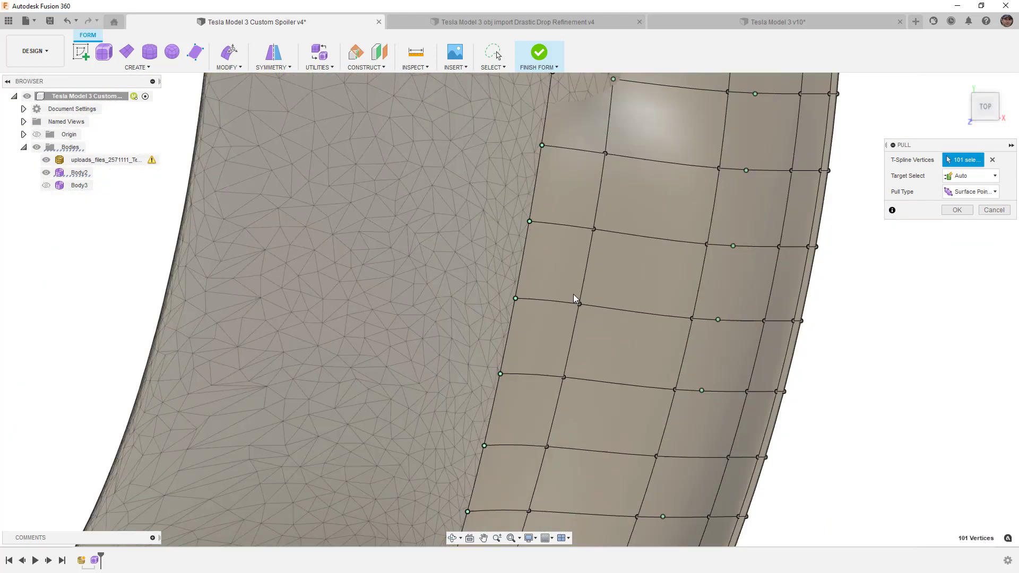
pyautogui.moveTo(573, 292); pyautogui.dragTo(546, 257, button='middle')
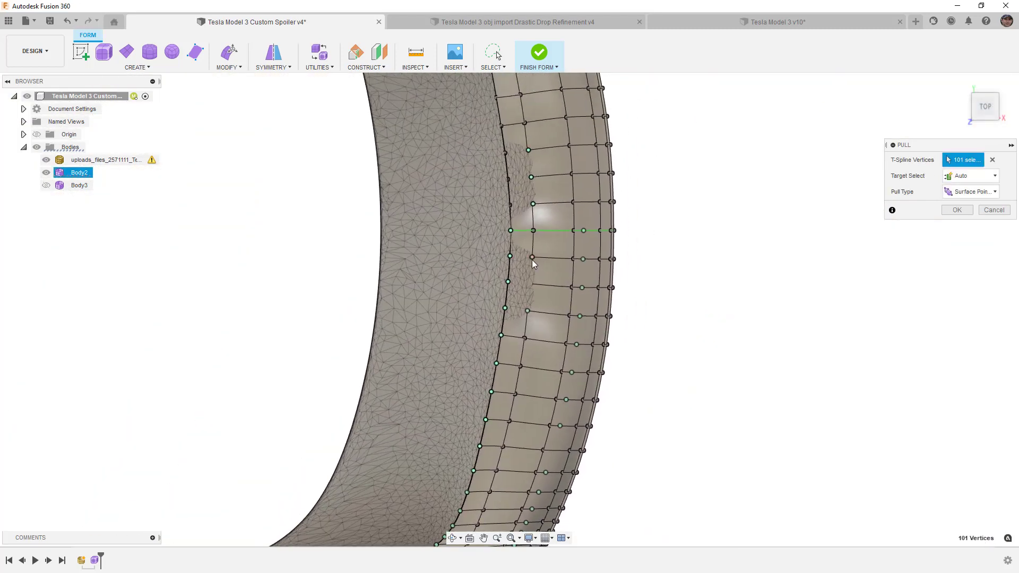
pyautogui.keyDown('ctrl'); pyautogui.click(528, 312); pyautogui.keyUp('ctrl')
pyautogui.keyDown('ctrl'); pyautogui.click(534, 200); pyautogui.keyUp('ctrl')
pyautogui.keyDown('ctrl'); pyautogui.click(531, 177); pyautogui.keyUp('ctrl')
pyautogui.keyDown('ctrl'); pyautogui.click(528, 150); pyautogui.keyUp('ctrl')
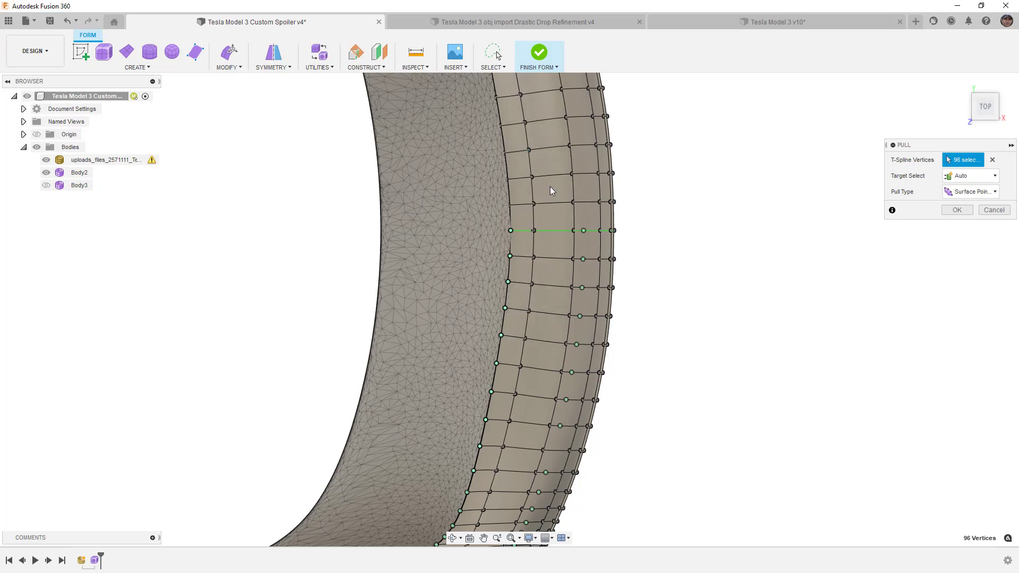
# Add the missed vertex on the spoiler's lower border to the selection and apply the Pull to the mesh surface.
pyautogui.scroll(-6, 550, 188)
pyautogui.scroll(5, 569, 228)
pyautogui.keyDown('shift'); pyautogui.moveTo(574, 249); pyautogui.dragTo(540, 163, button='middle'); pyautogui.keyUp('shift')
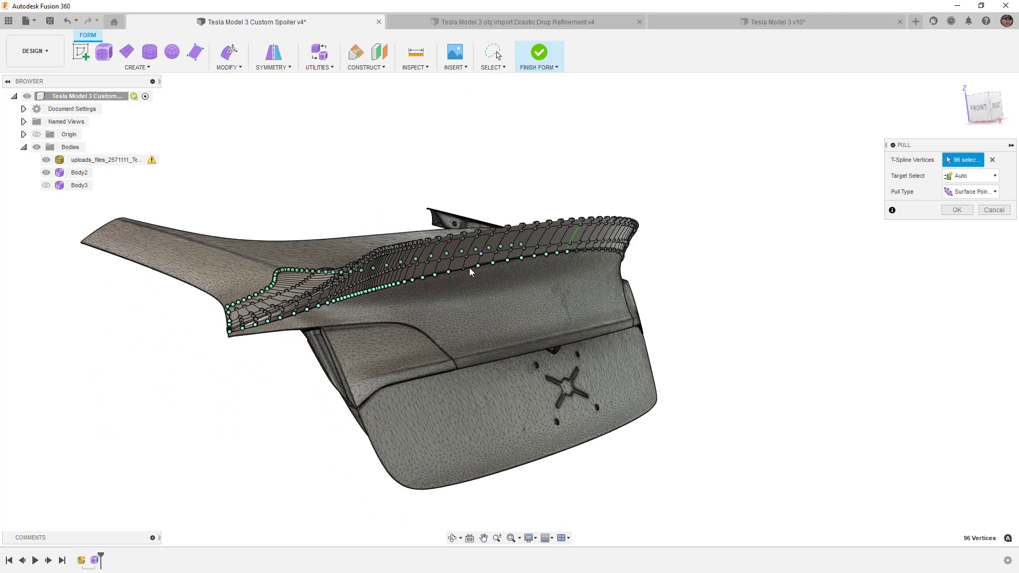
pyautogui.scroll(4, 472, 263)
pyautogui.click(459, 267)
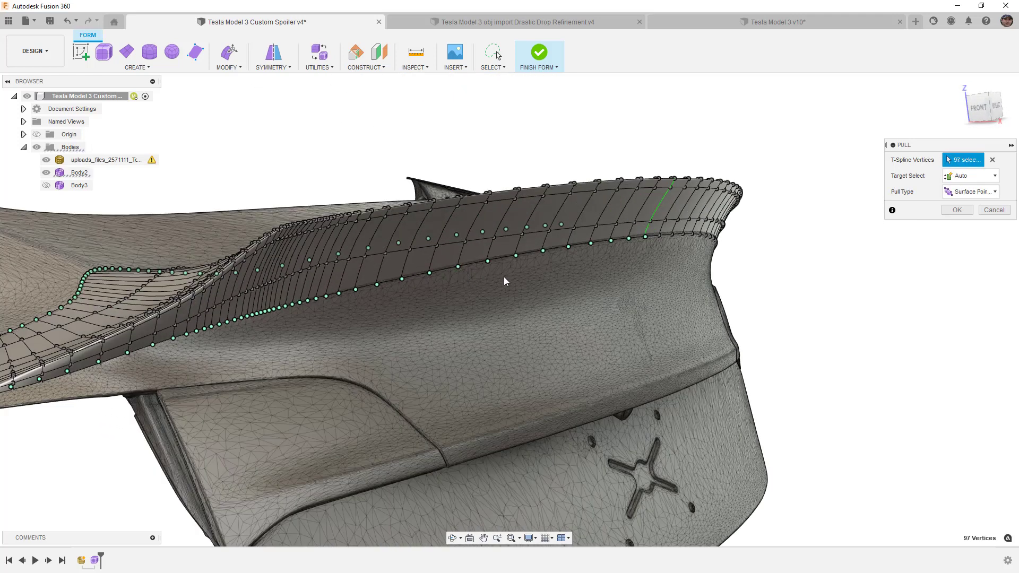
pyautogui.keyDown('shift'); pyautogui.moveTo(504, 275); pyautogui.dragTo(553, 284, button='middle'); pyautogui.keyUp('shift')
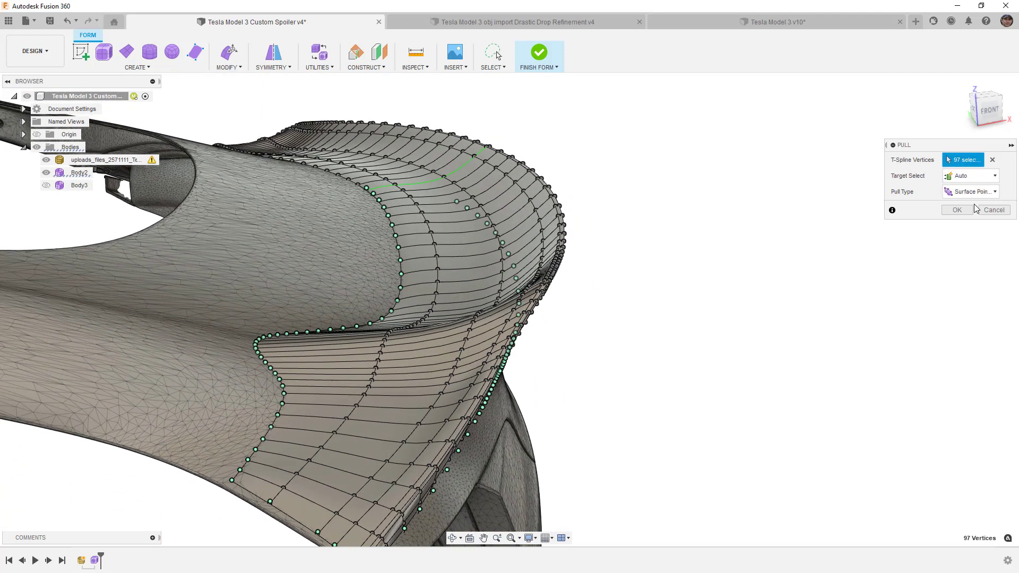
pyautogui.click(979, 209)
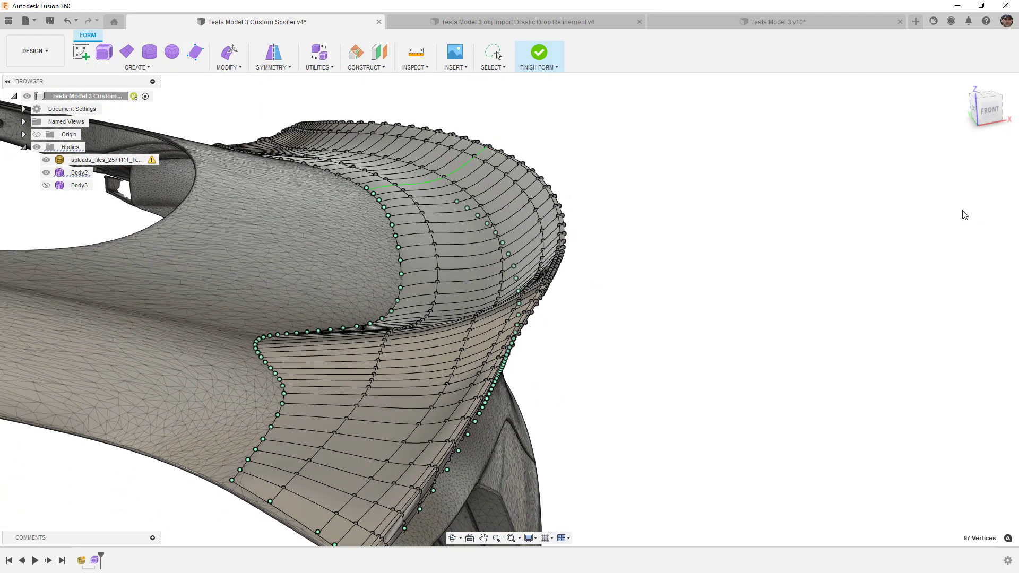
# Show Body3 temporarily to compare it with Body2 on the trunk mesh, and hide it again.
pyautogui.click(499, 170)
pyautogui.scroll(-3, 393, 206)
pyautogui.keyDown('shift'); pyautogui.moveTo(460, 254); pyautogui.dragTo(448, 255, button='middle'); pyautogui.keyUp('shift')
pyautogui.click(167, 404)
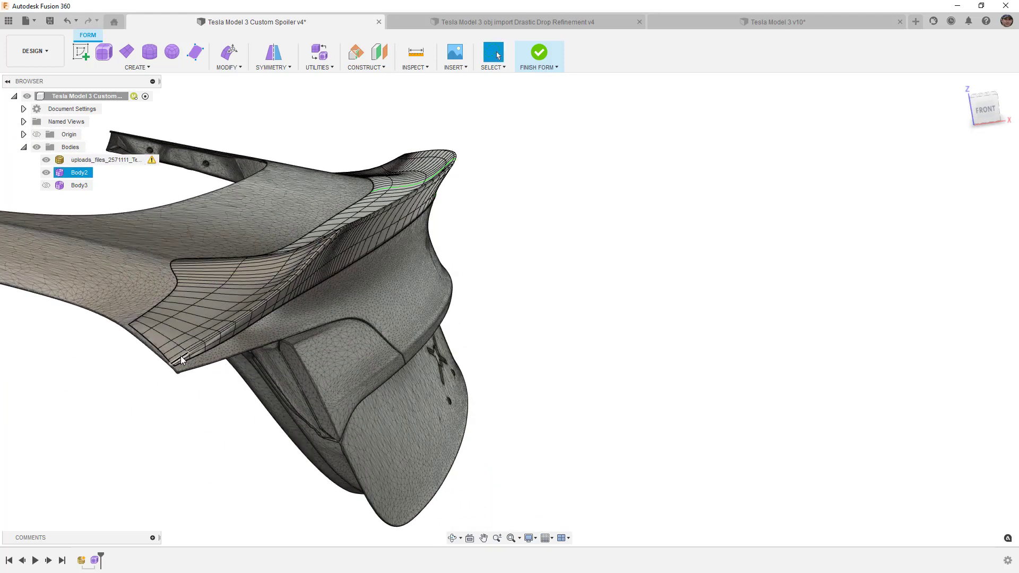
pyautogui.click(46, 185)
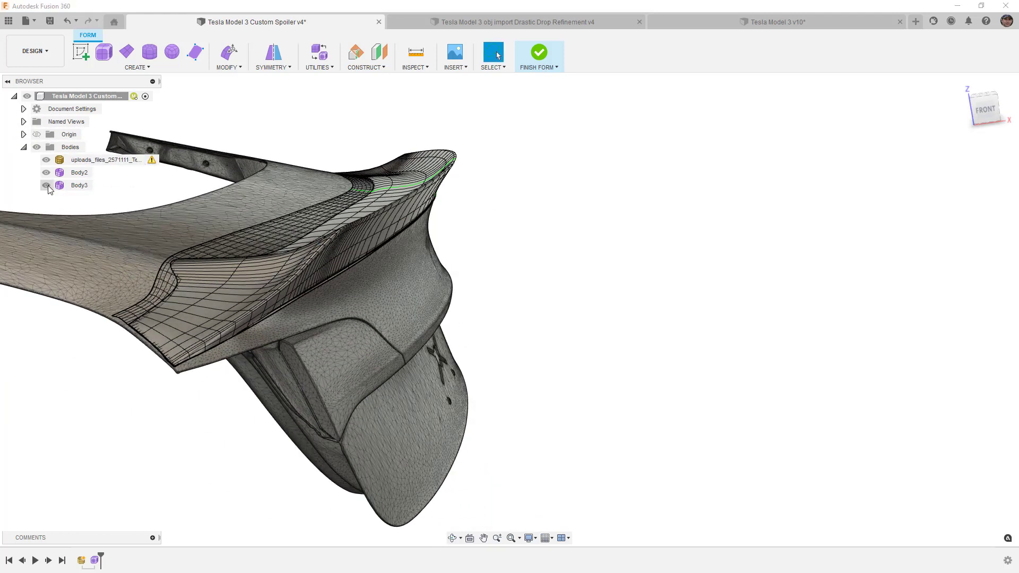
pyautogui.click(289, 347)
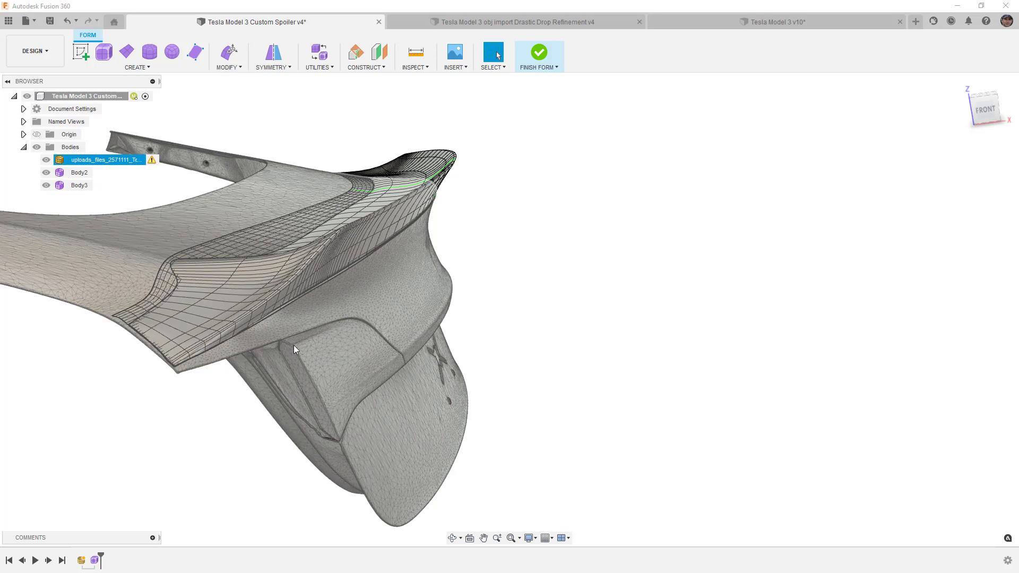
pyautogui.moveTo(304, 324)
pyautogui.keyDown('shift'); pyautogui.mouseDown(button='middle')
pyautogui.moveTo(317, 293)
pyautogui.moveTo(314, 310)
pyautogui.mouseUp(button='middle'); pyautogui.keyUp('shift')
pyautogui.press('Escape')
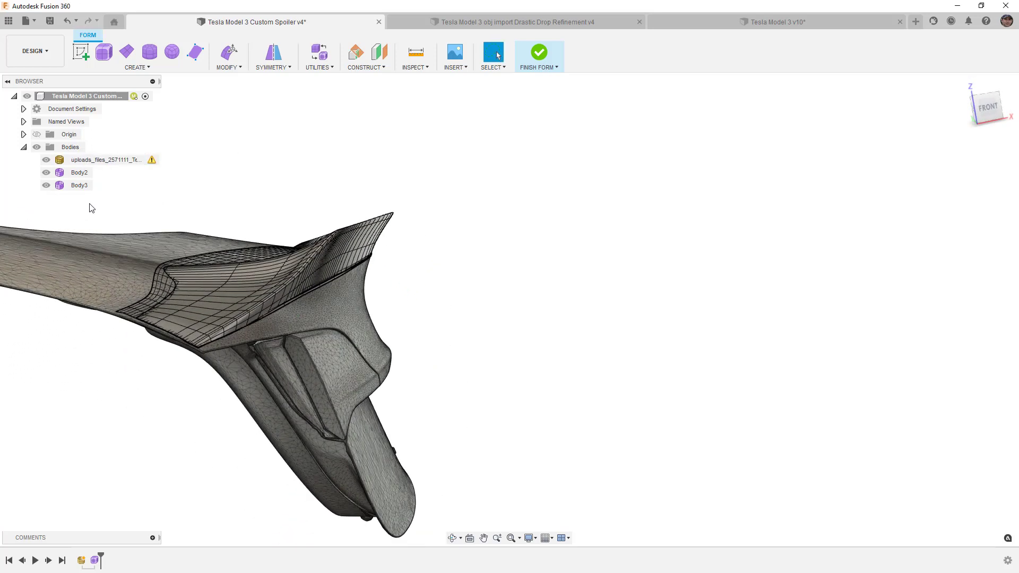
pyautogui.click(46, 185)
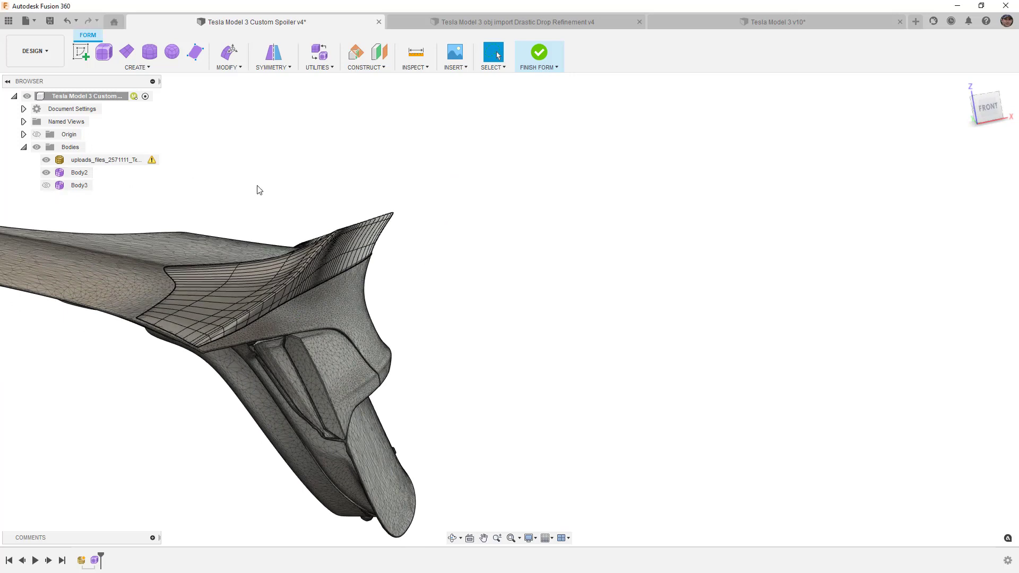
# Save the custom spoiler design as a new version.
pyautogui.hotkey('ctrl', 's')
pyautogui.click(507, 316)
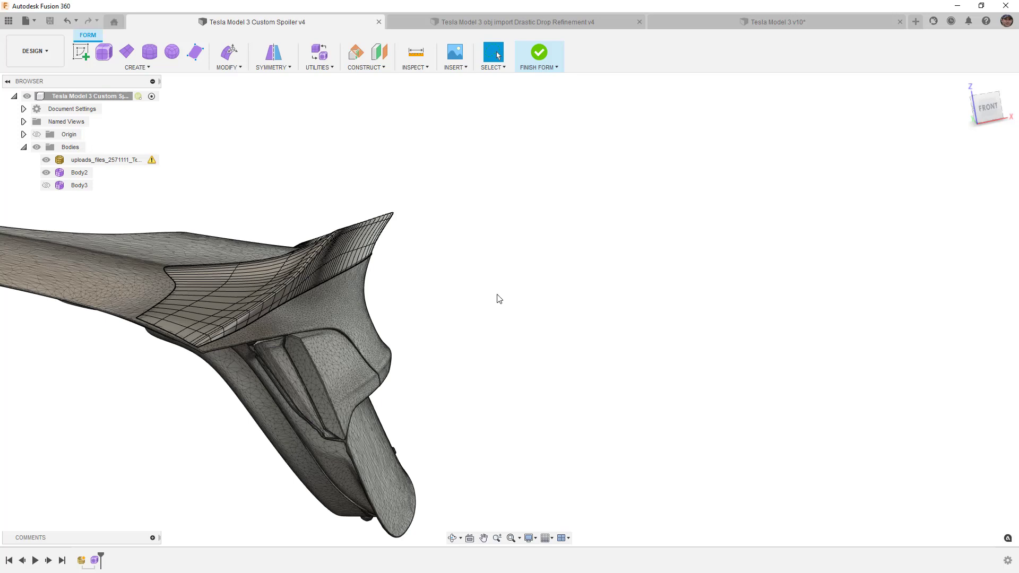
pyautogui.click(375, 244)
pyautogui.click(423, 222)
# Move the whole spoiler T-spline Body2 up by 5 mm with Edit Form, using the body selection filter in the front view.
pyautogui.click(979, 113)
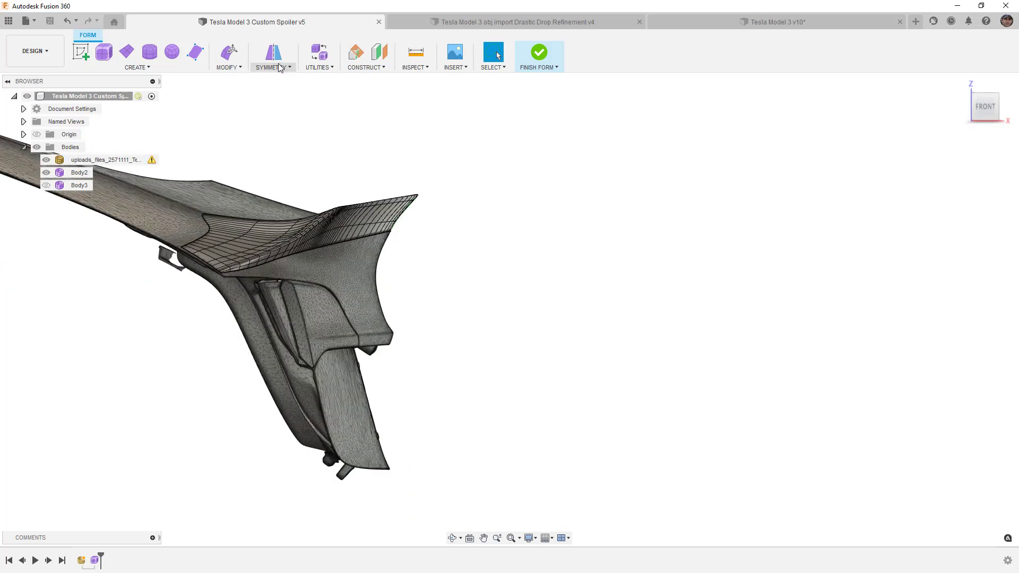
pyautogui.click(232, 52)
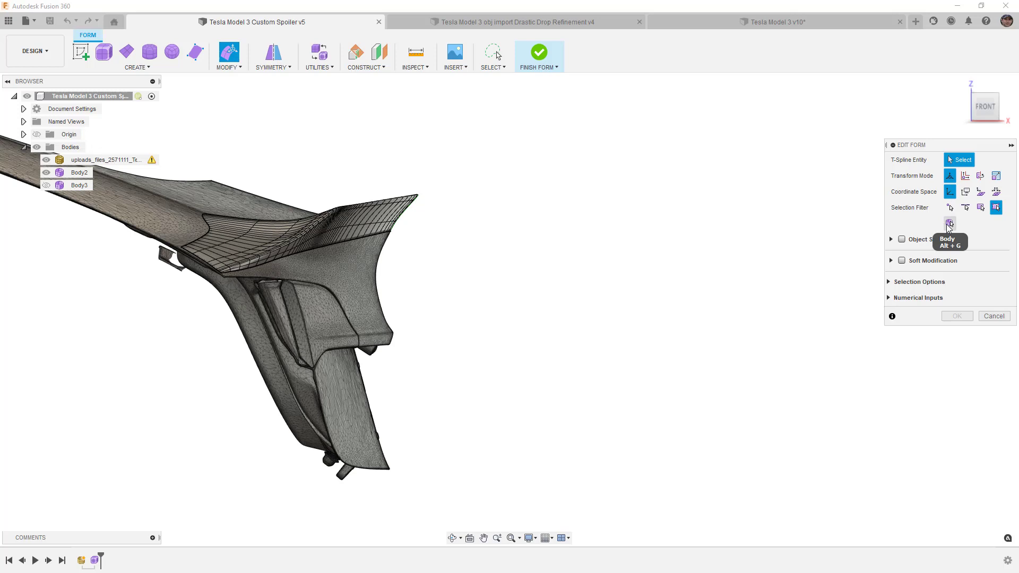
pyautogui.click(949, 224)
pyautogui.click(405, 208)
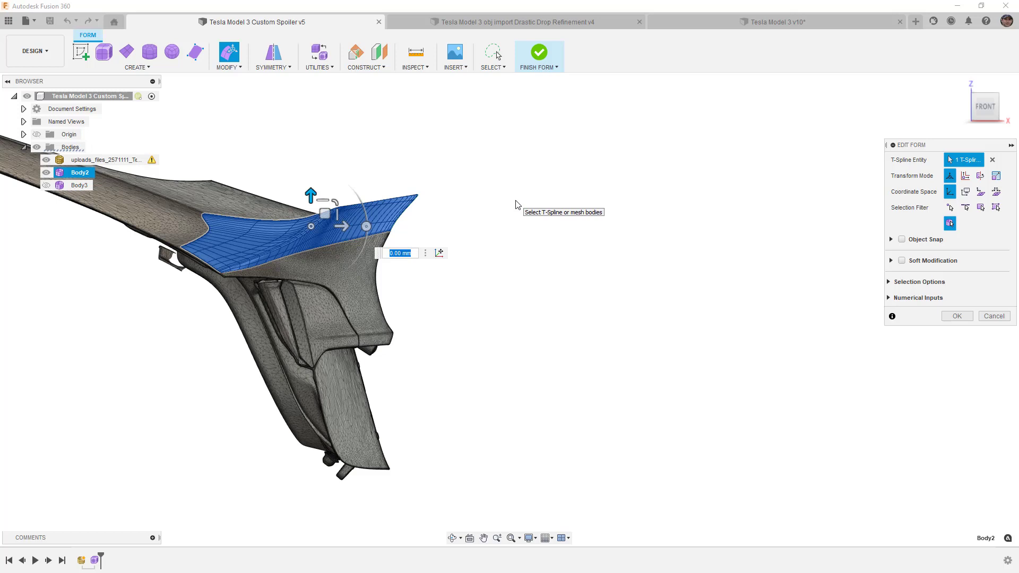
pyautogui.write('5')
pyautogui.press('Return')
pyautogui.press('Return')
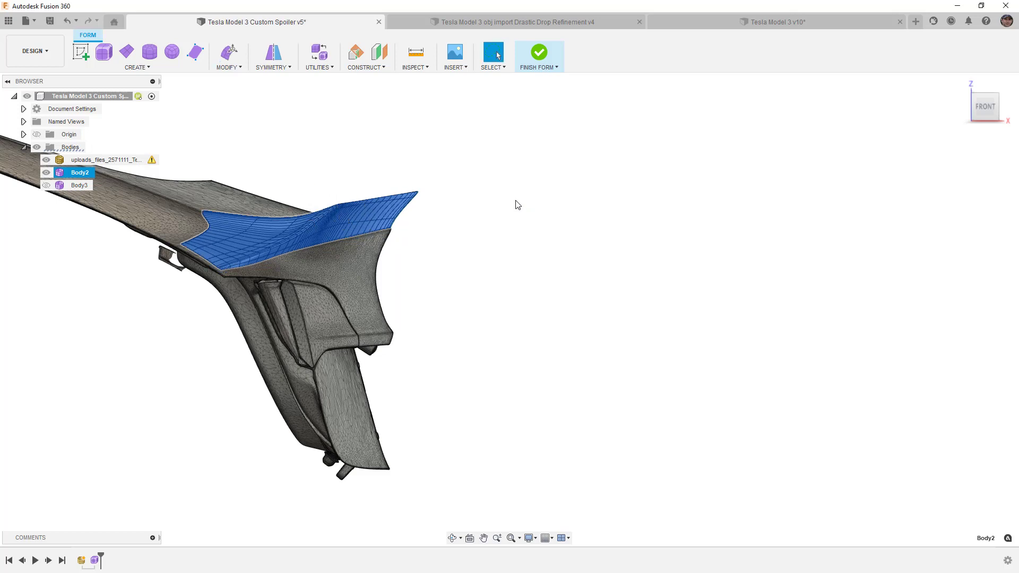
# Show Body3 and examine how its side edge lines up with the raised Body2 around the spoiler's end.
pyautogui.click(472, 203)
pyautogui.scroll(5, 208, 250)
pyautogui.keyDown('shift'); pyautogui.moveTo(208, 250); pyautogui.dragTo(313, 239, button='middle'); pyautogui.keyUp('shift')
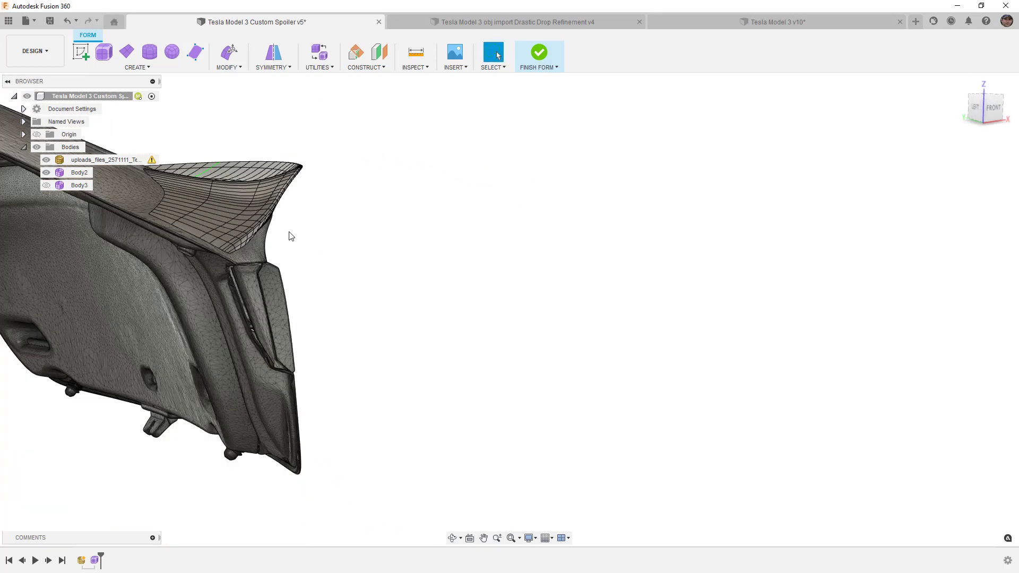
pyautogui.moveTo(179, 199)
pyautogui.mouseDown(button='middle')
pyautogui.moveTo(189, 219)
pyautogui.moveTo(223, 201)
pyautogui.moveTo(214, 218)
pyautogui.moveTo(189, 192)
pyautogui.moveTo(165, 212)
pyautogui.mouseUp(button='middle')
pyautogui.scroll(2, 186, 220)
pyautogui.click(46, 185)
pyautogui.keyDown('shift'); pyautogui.moveTo(259, 240); pyautogui.dragTo(330, 279, button='middle'); pyautogui.keyUp('shift')
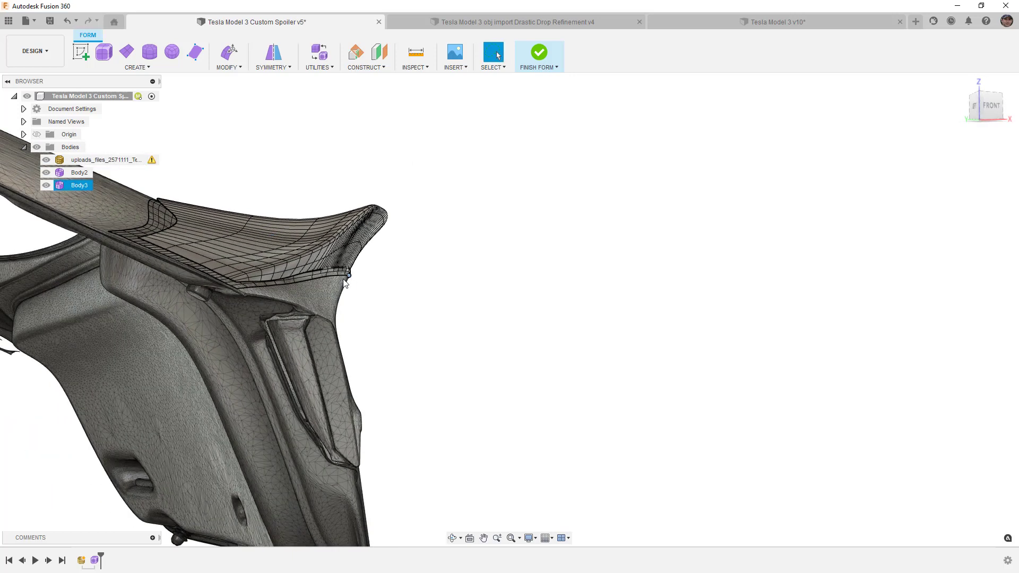
pyautogui.doubleClick(189, 256)
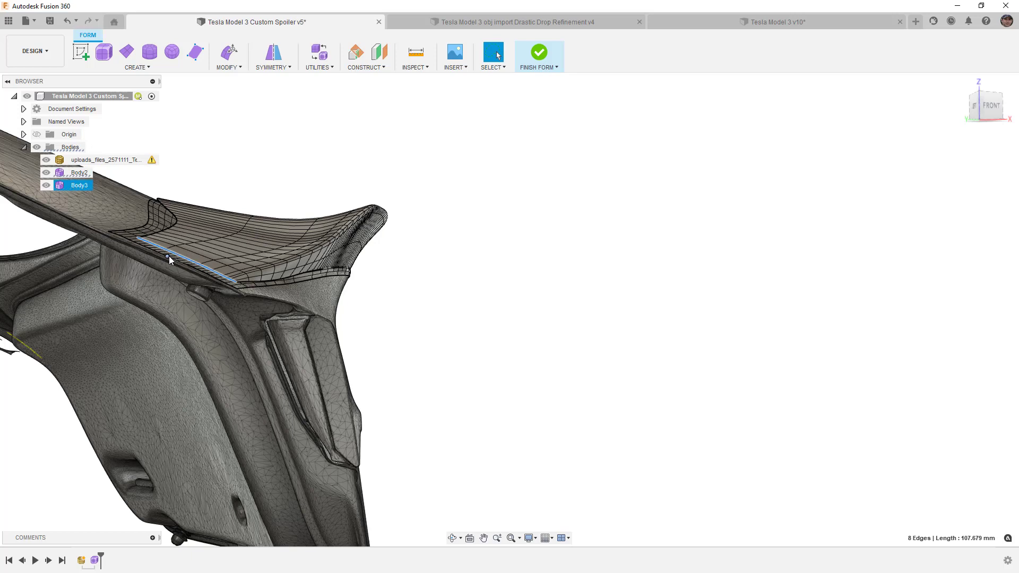
pyautogui.click(575, 167)
# Finish the form and hide the imported trunk mesh body to expose the two surface bodies.
pyautogui.click(540, 56)
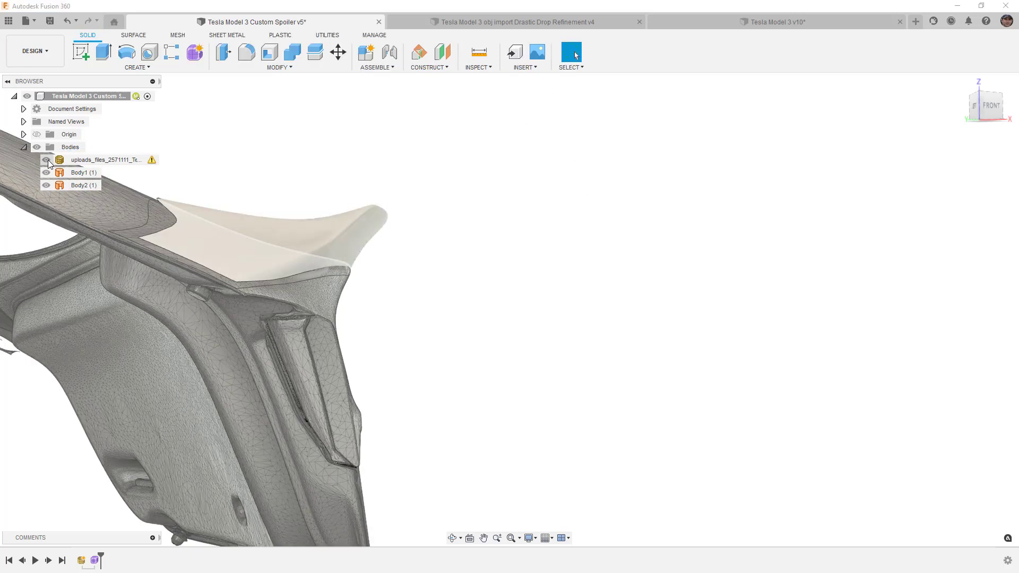
pyautogui.click(46, 160)
pyautogui.click(301, 219)
pyautogui.keyDown('shift'); pyautogui.moveTo(301, 218); pyautogui.dragTo(307, 229, button='middle'); pyautogui.keyUp('shift')
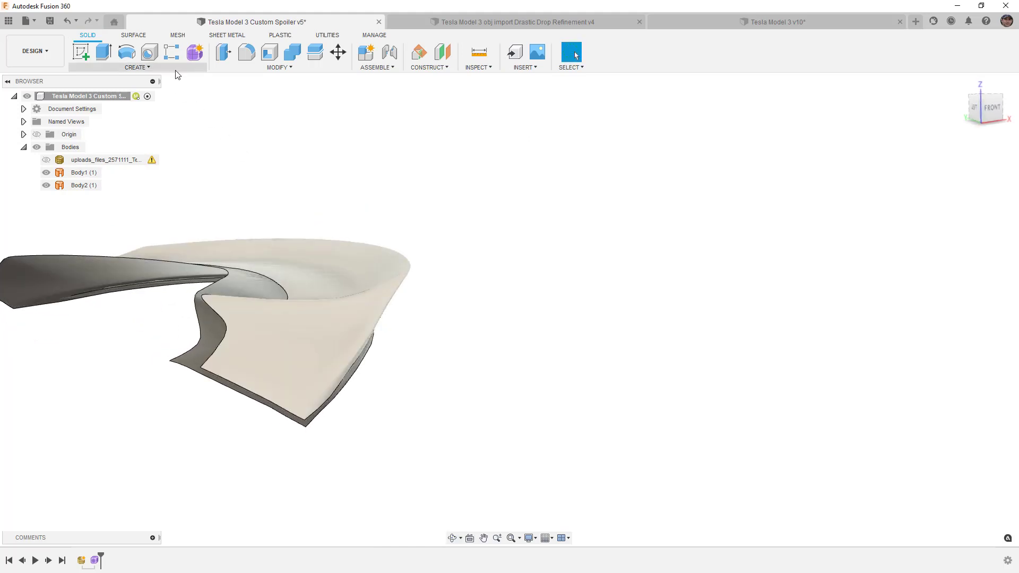
# Start a Ruled surface on the border edge chain of Body1 (1), trying the Direction type.
pyautogui.click(136, 35)
pyautogui.click(160, 69)
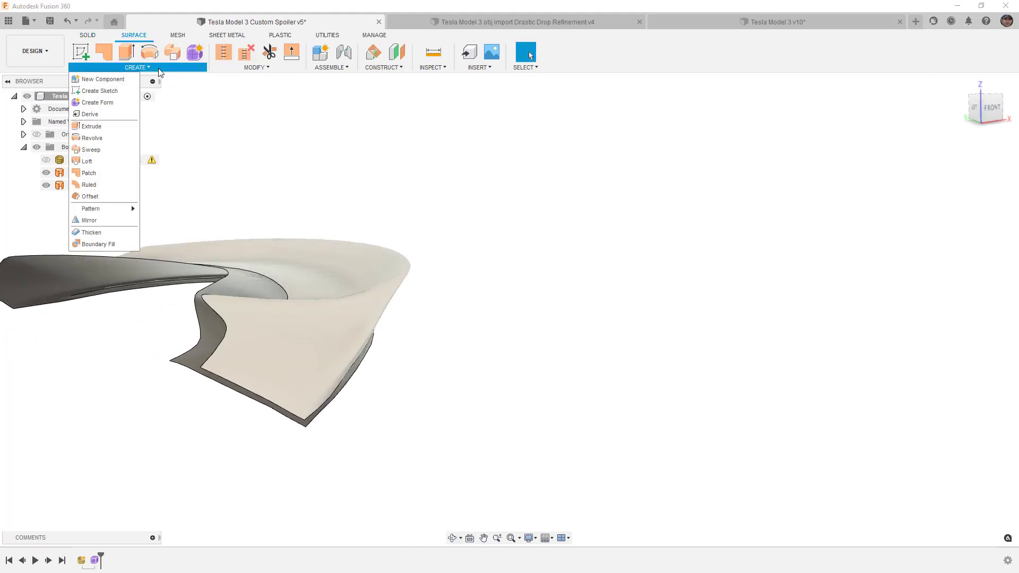
pyautogui.click(89, 184)
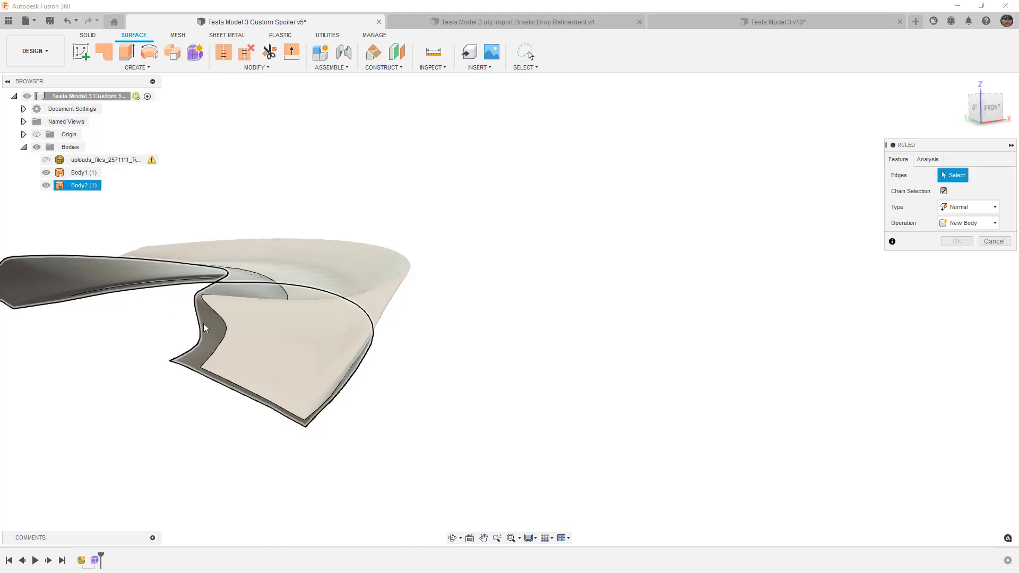
pyautogui.click(217, 314)
pyautogui.click(969, 207)
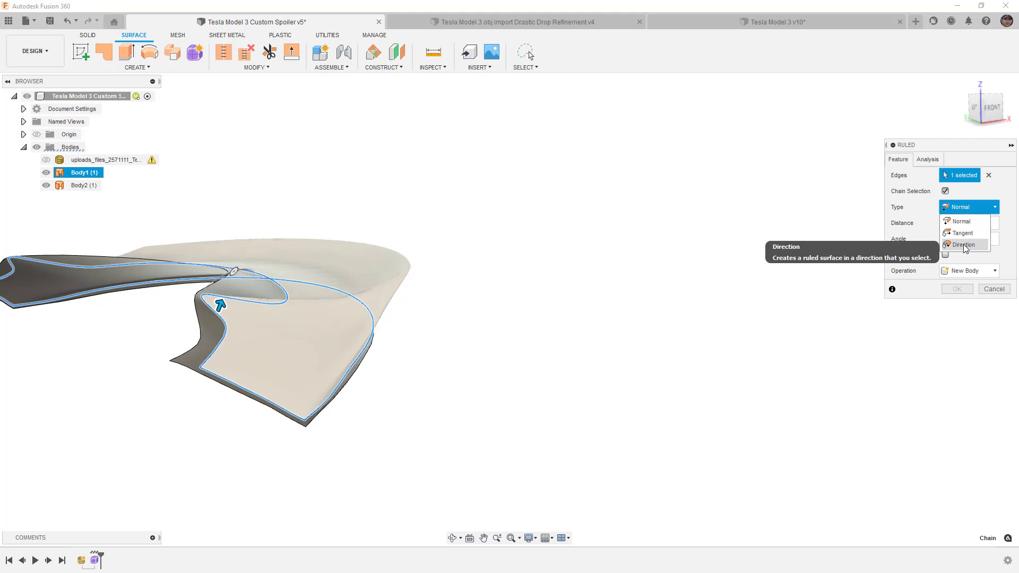
pyautogui.click(964, 245)
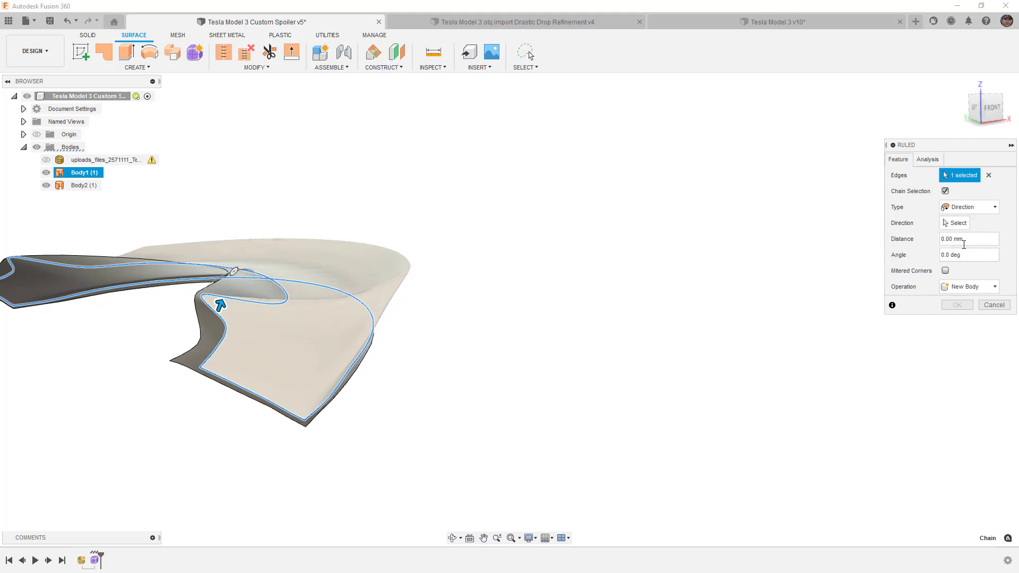
# Try the Normal type for the ruled surface on Body1's border edges with a distance of -6 mm.
pyautogui.click(972, 211)
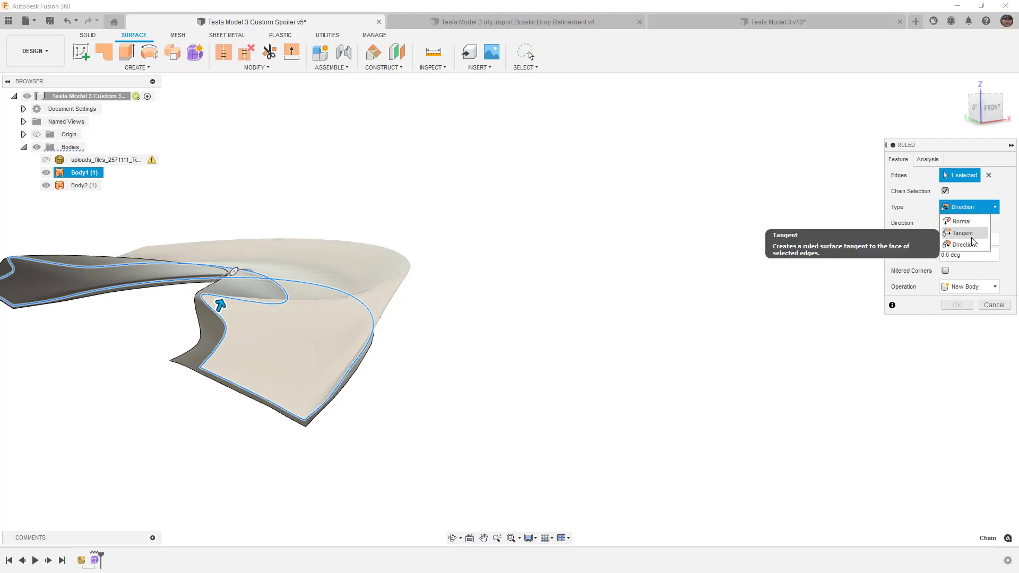
pyautogui.click(970, 222)
pyautogui.click(970, 223)
pyautogui.write('5')
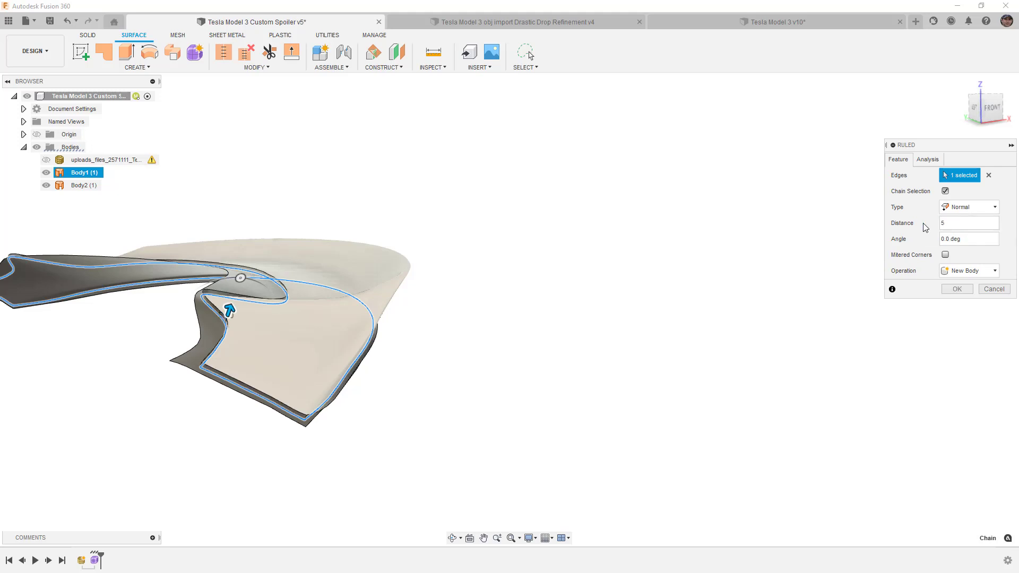
pyautogui.write('-6')
pyautogui.keyDown('shift'); pyautogui.moveTo(647, 350); pyautogui.dragTo(598, 336, button='middle'); pyautogui.keyUp('shift')
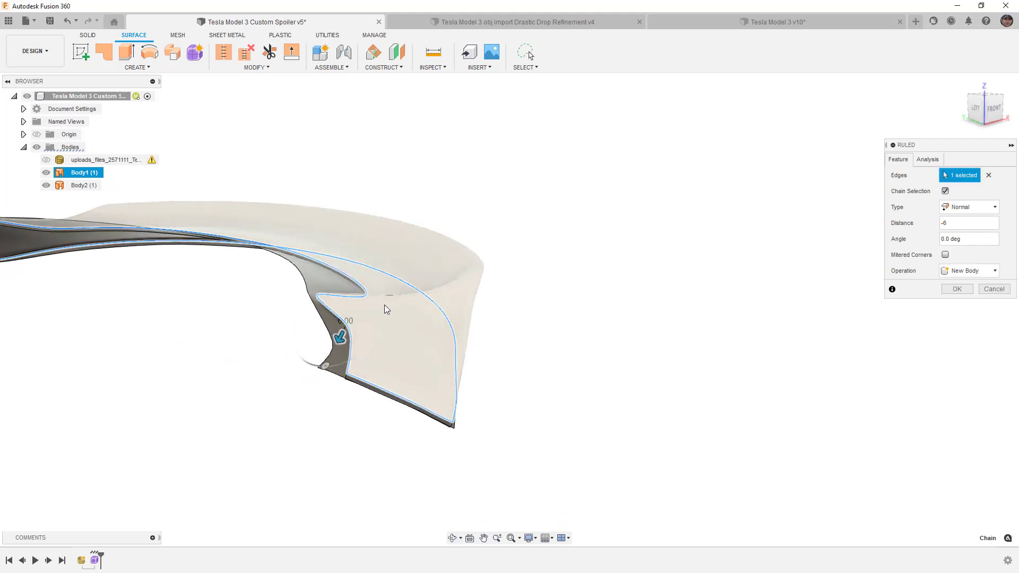
# Hide Body2 and examine the ruled surface preview along Body1's border and at the spoiler's pointed end.
pyautogui.scroll(10, 399, 313)
pyautogui.scroll(-10, 416, 300)
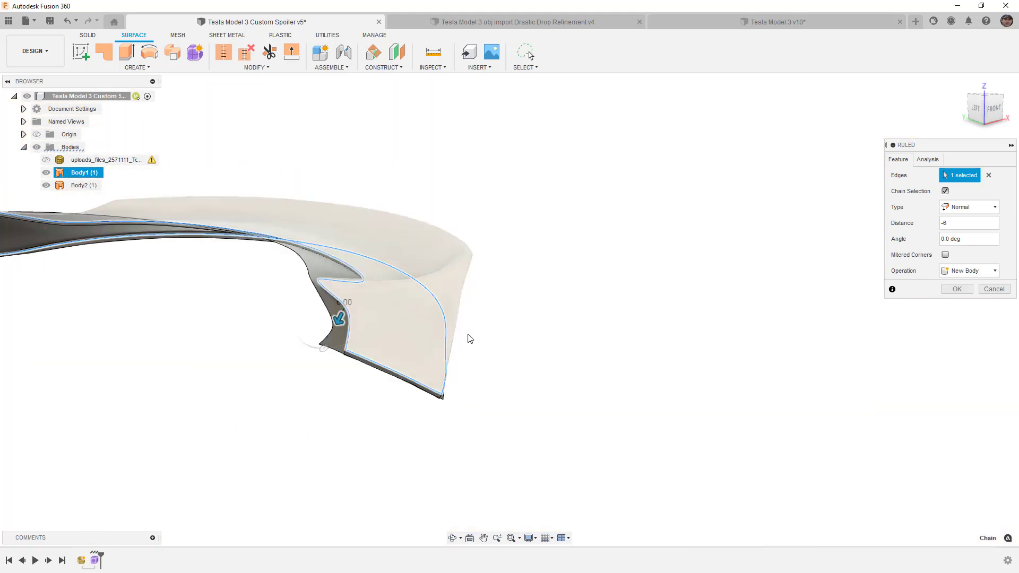
pyautogui.keyDown('shift'); pyautogui.moveTo(469, 338); pyautogui.dragTo(448, 319, button='middle'); pyautogui.keyUp('shift')
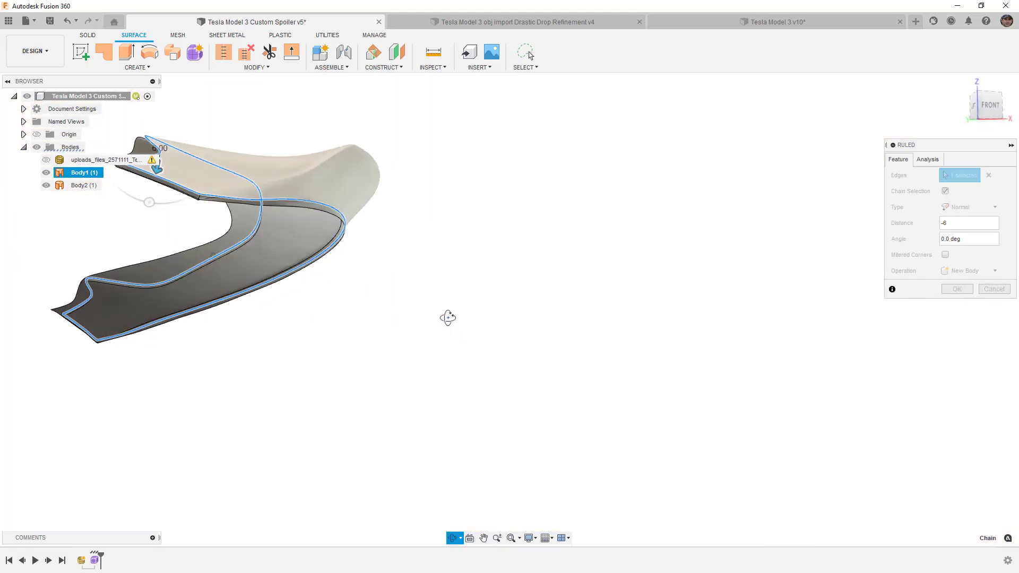
pyautogui.scroll(8, 292, 208)
pyautogui.keyDown('shift'); pyautogui.moveTo(314, 206); pyautogui.dragTo(342, 203, button='middle'); pyautogui.keyUp('shift')
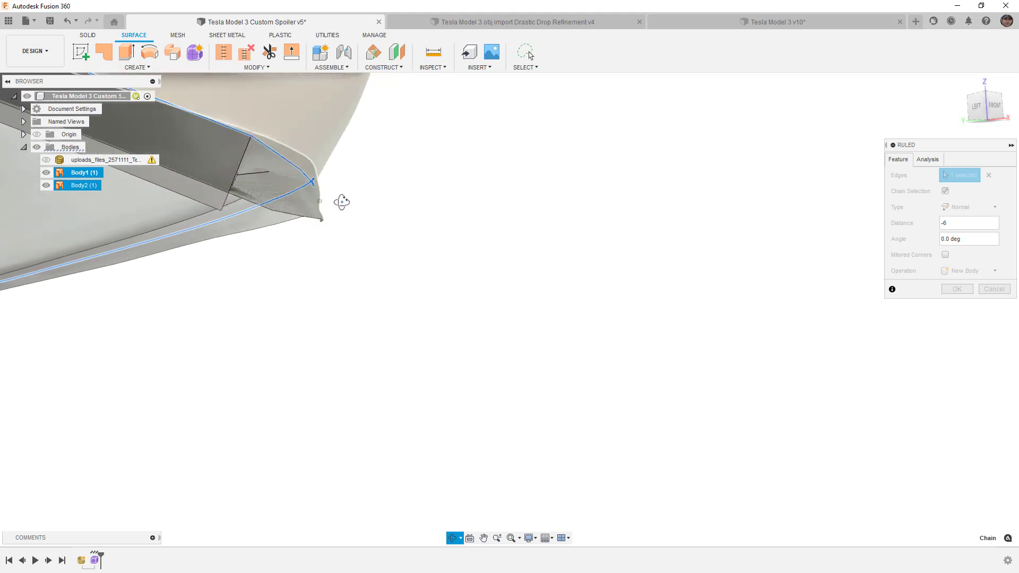
pyautogui.click(48, 185)
pyautogui.moveTo(421, 271)
pyautogui.keyDown('shift'); pyautogui.mouseDown(button='middle')
pyautogui.moveTo(421, 259)
pyautogui.moveTo(432, 261)
pyautogui.moveTo(413, 259)
pyautogui.mouseUp(button='middle'); pyautogui.keyUp('shift')
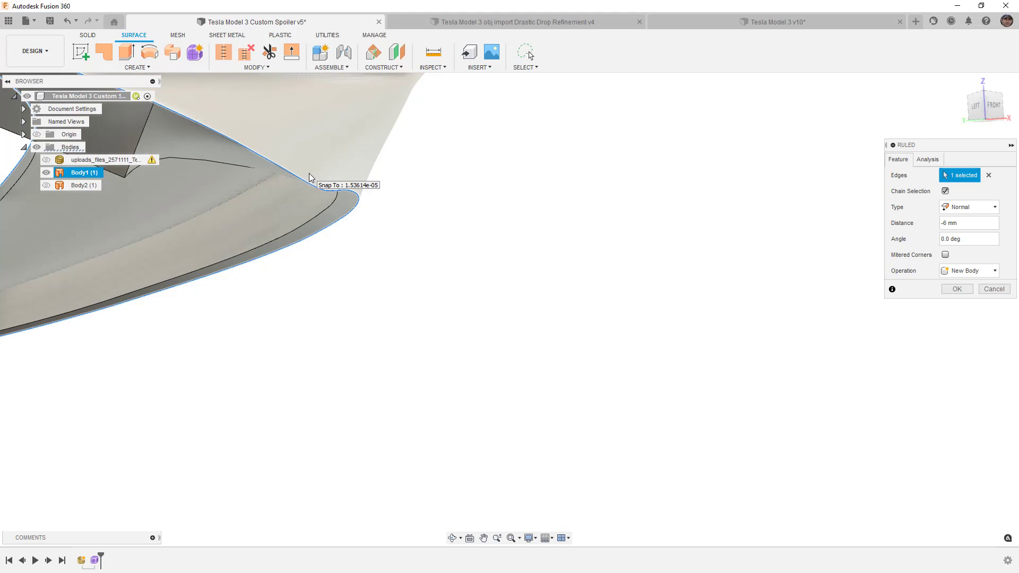
pyautogui.keyDown('shift'); pyautogui.moveTo(358, 212); pyautogui.dragTo(446, 267, button='middle'); pyautogui.keyUp('shift')
pyautogui.scroll(2, 194, 179)
# Set the ruled surface to the Direction type, using the horizontal origin plane as the direction so the walls run vertically.
pyautogui.click(994, 208)
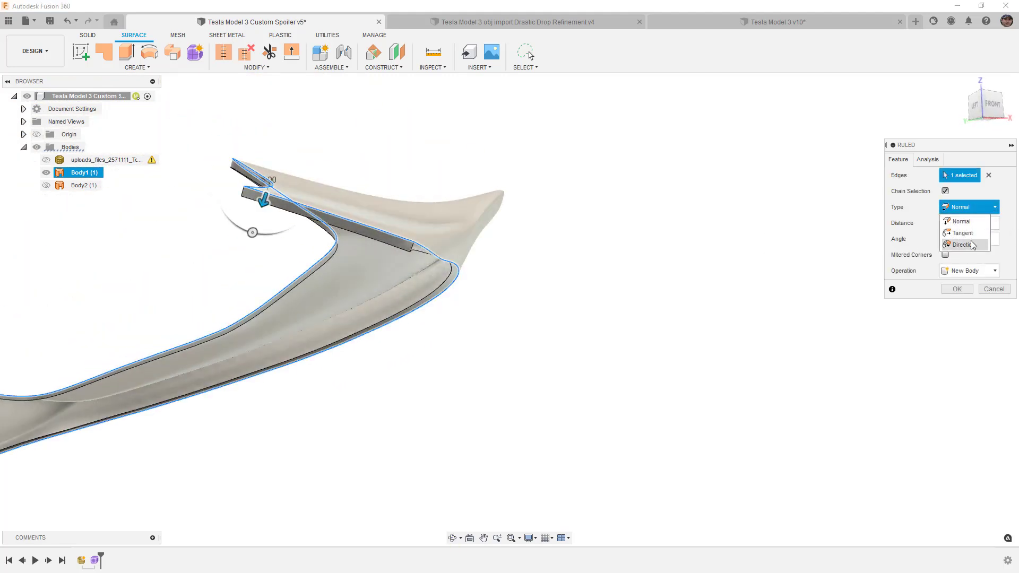
pyautogui.click(971, 240)
pyautogui.click(954, 223)
pyautogui.keyDown('shift'); pyautogui.moveTo(705, 243); pyautogui.dragTo(619, 325, button='middle'); pyautogui.keyUp('shift')
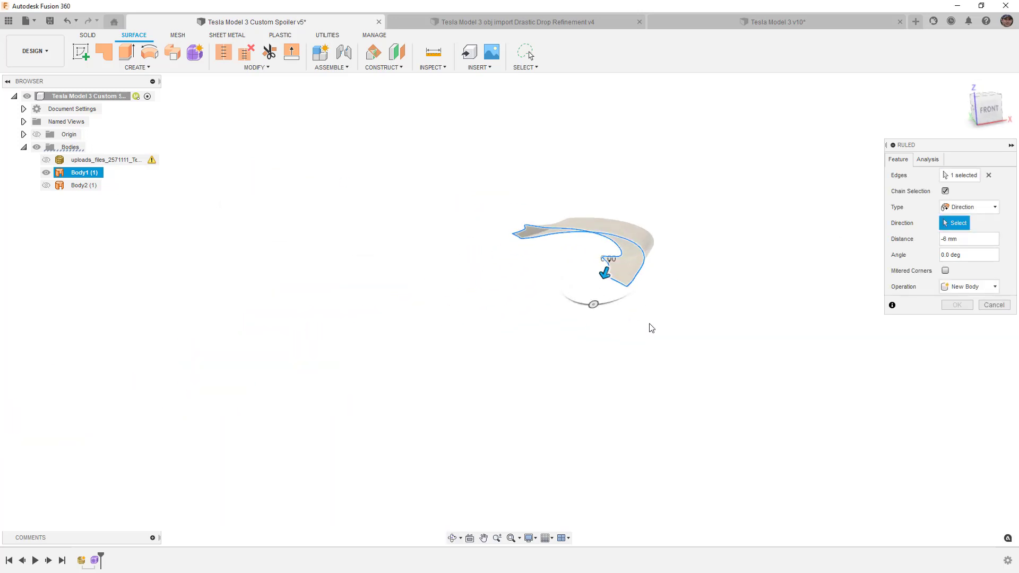
pyautogui.scroll(-4, 631, 326)
pyautogui.keyDown('shift'); pyautogui.moveTo(328, 392); pyautogui.dragTo(329, 349, button='middle'); pyautogui.keyUp('shift')
pyautogui.click(332, 360)
pyautogui.keyDown('shift'); pyautogui.moveTo(643, 435); pyautogui.dragTo(631, 351, button='middle'); pyautogui.keyUp('shift')
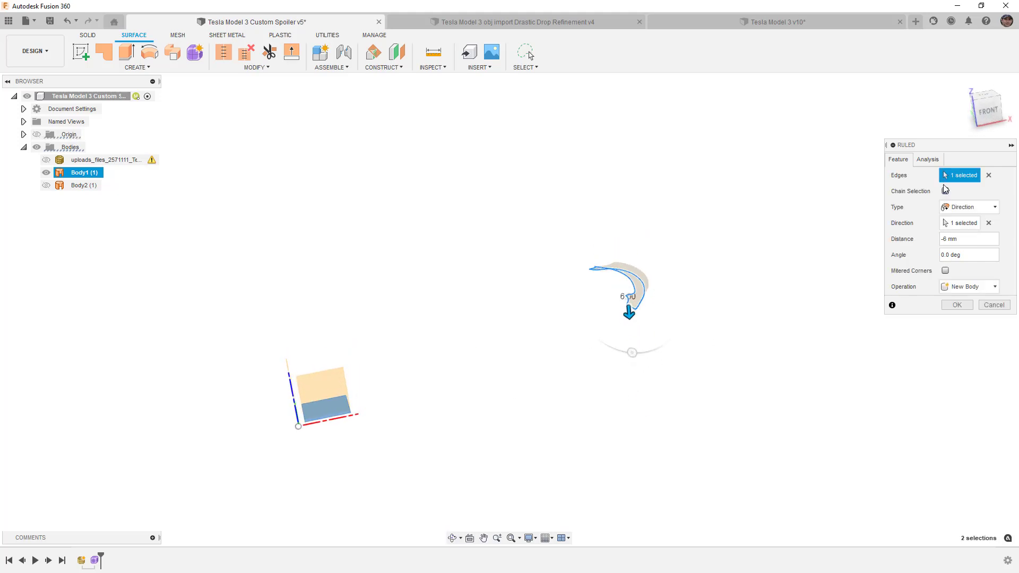
pyautogui.scroll(6, 612, 303)
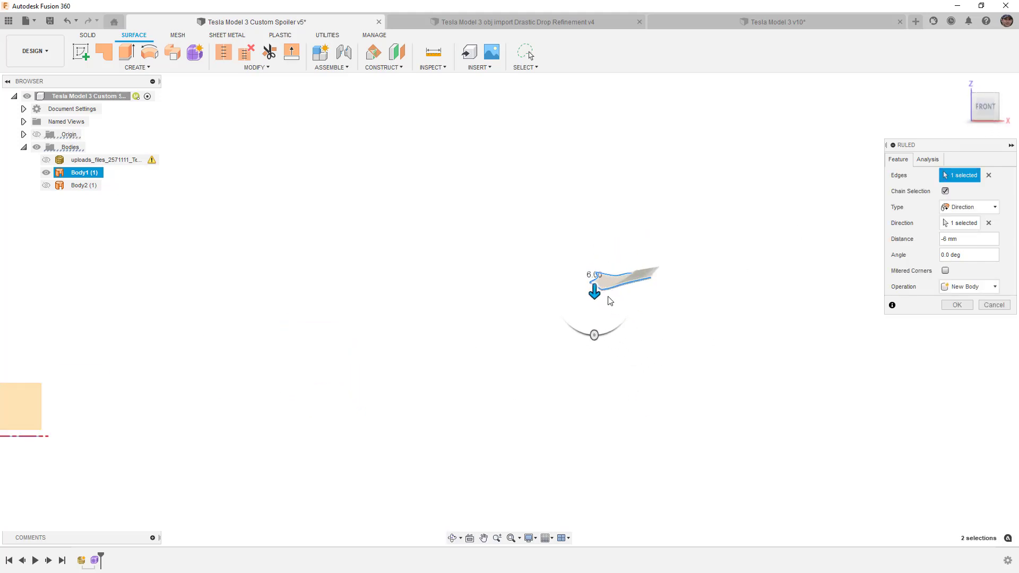
pyautogui.scroll(2, 593, 292)
pyautogui.scroll(-3, 593, 293)
pyautogui.scroll(3, 861, 225)
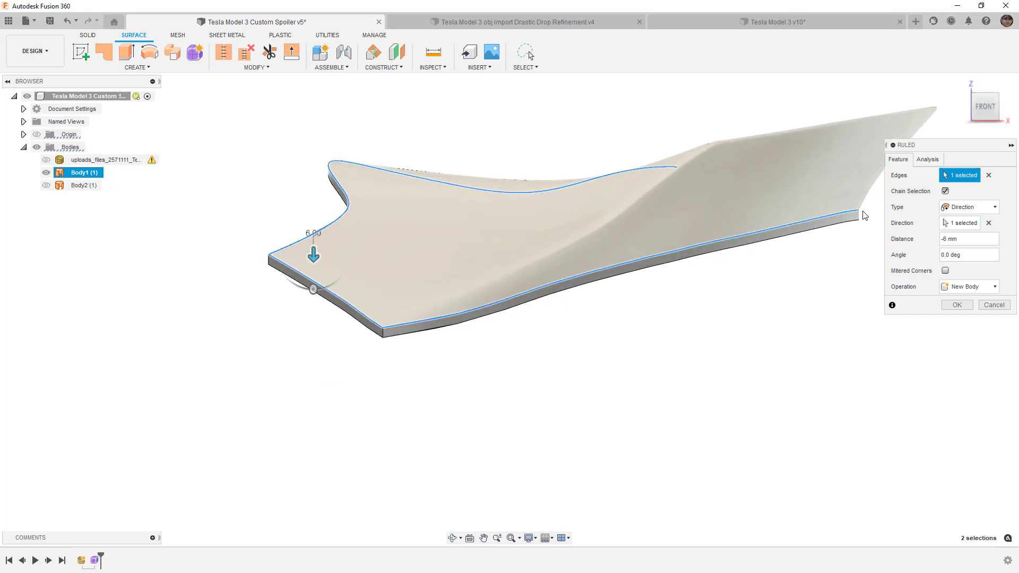
# Exclude the long rear edge by disabling Chain Selection, set the distance to -7 mm and create the ruled surface as a new body.
pyautogui.click(859, 215)
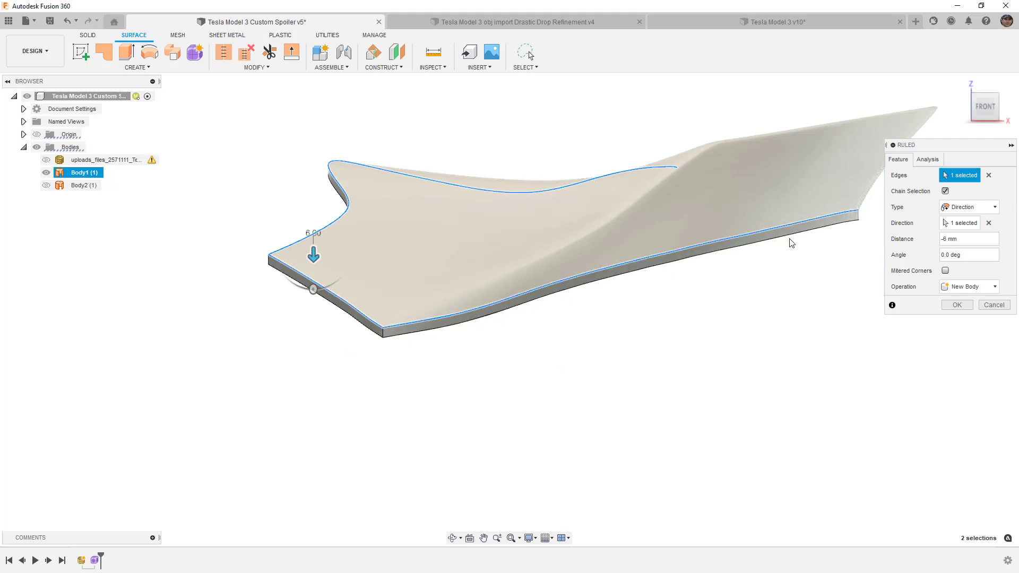
pyautogui.click(945, 191)
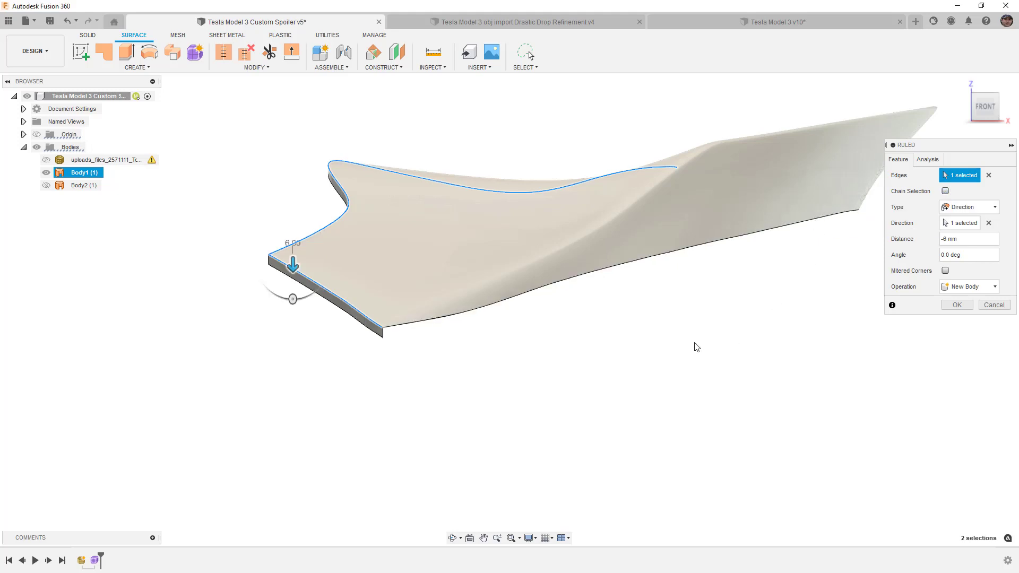
pyautogui.keyDown('shift'); pyautogui.moveTo(696, 346); pyautogui.dragTo(657, 290, button='middle'); pyautogui.keyUp('shift')
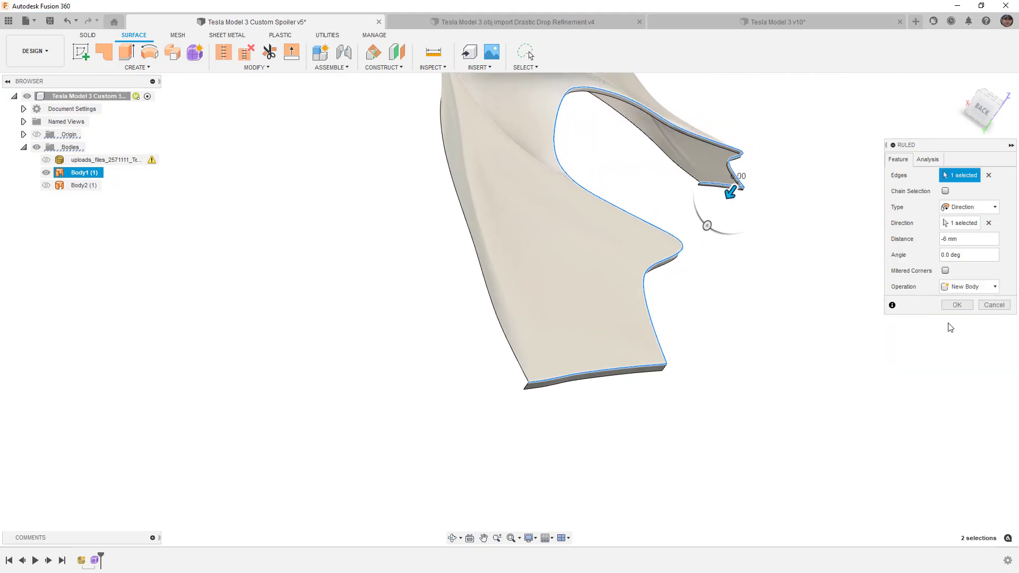
pyautogui.click(965, 240)
pyautogui.write('-7')
pyautogui.press('Return')
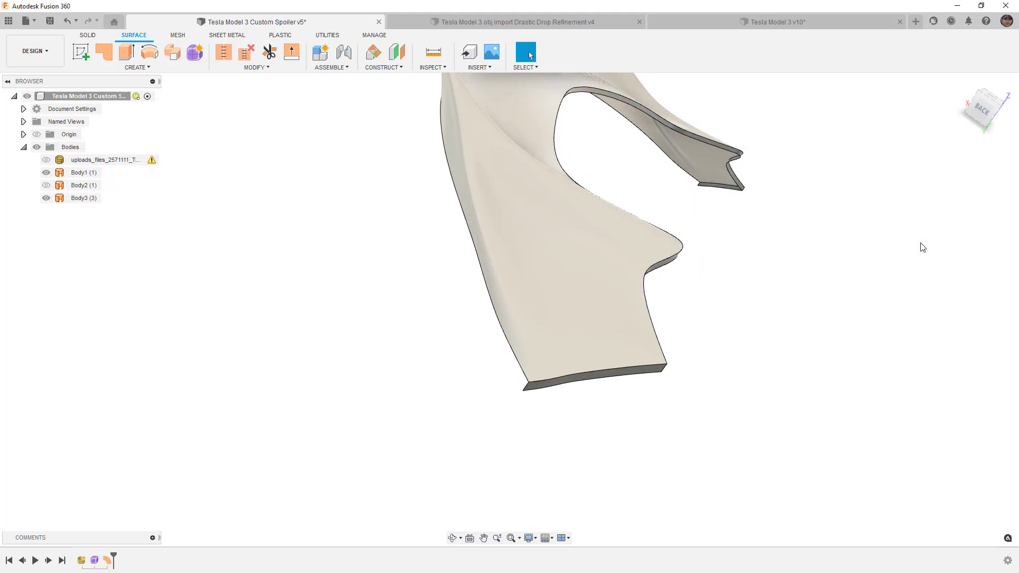
# Show Body2 and hide Body1 in the front view to examine how the ruled surface meets Body2.
pyautogui.keyDown('shift'); pyautogui.moveTo(838, 264); pyautogui.dragTo(648, 257, button='middle'); pyautogui.keyUp('shift')
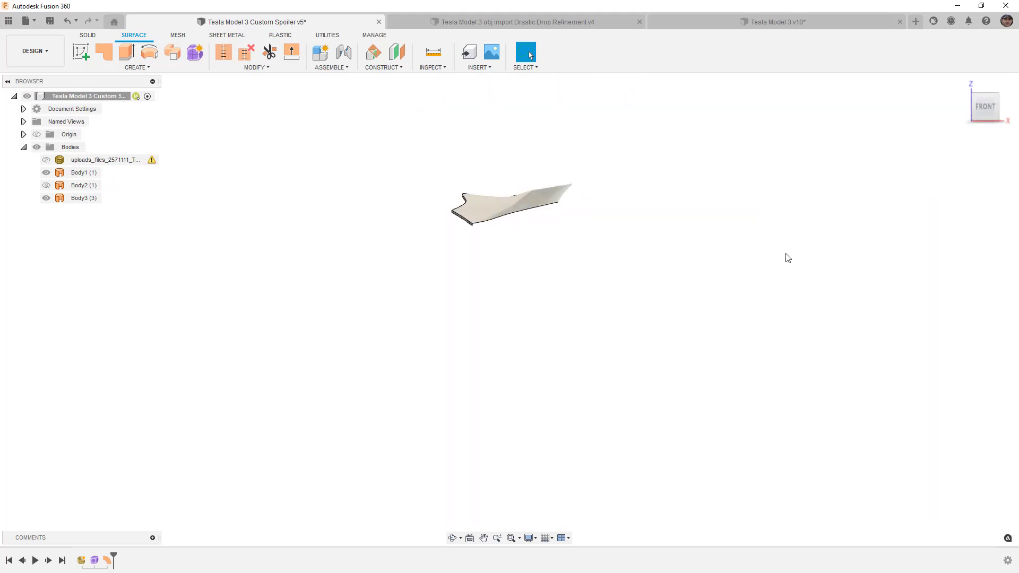
pyautogui.click(515, 203)
pyautogui.scroll(5, 539, 198)
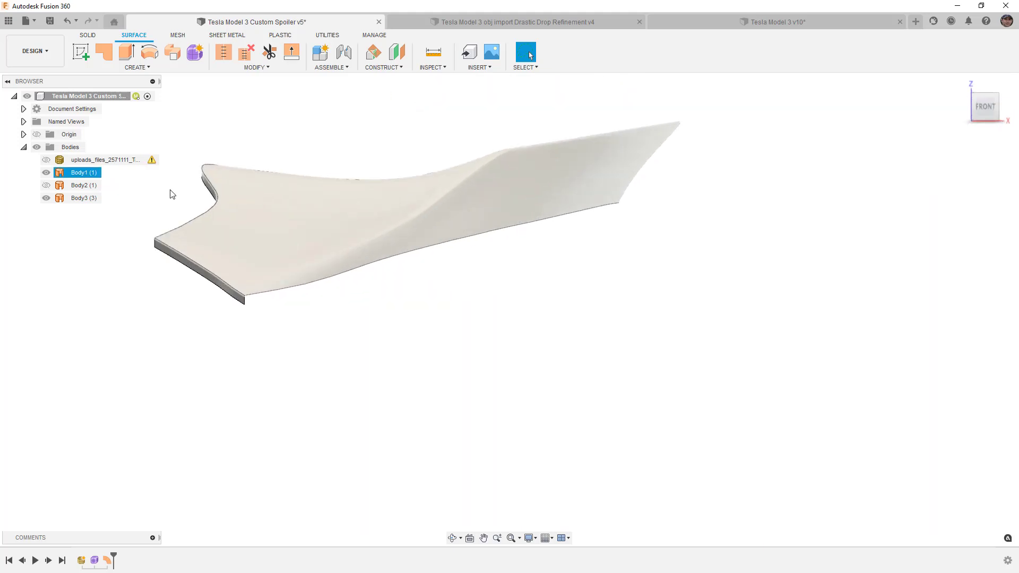
pyautogui.click(46, 185)
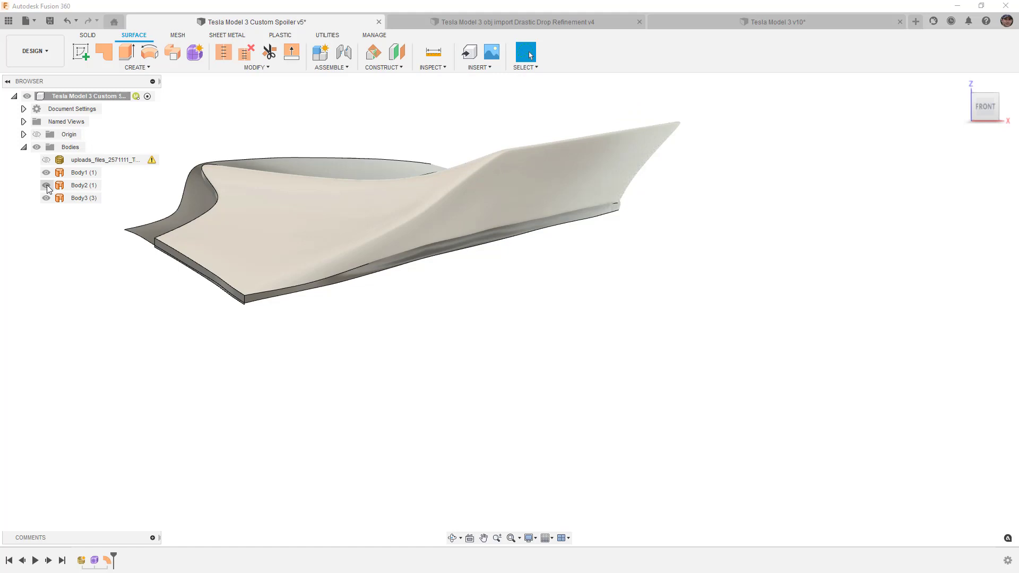
pyautogui.click(46, 174)
pyautogui.click(473, 231)
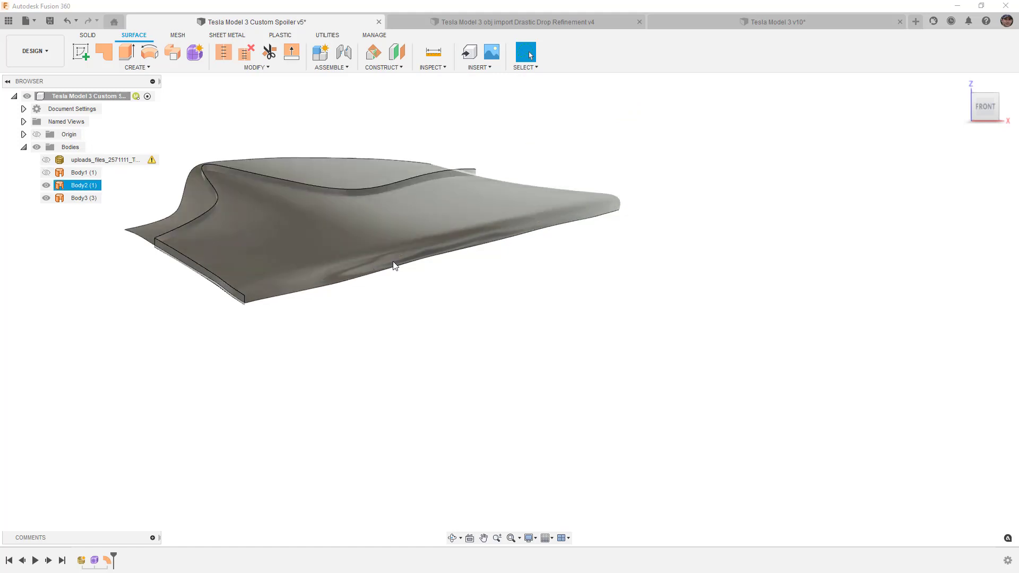
pyautogui.click(111, 222)
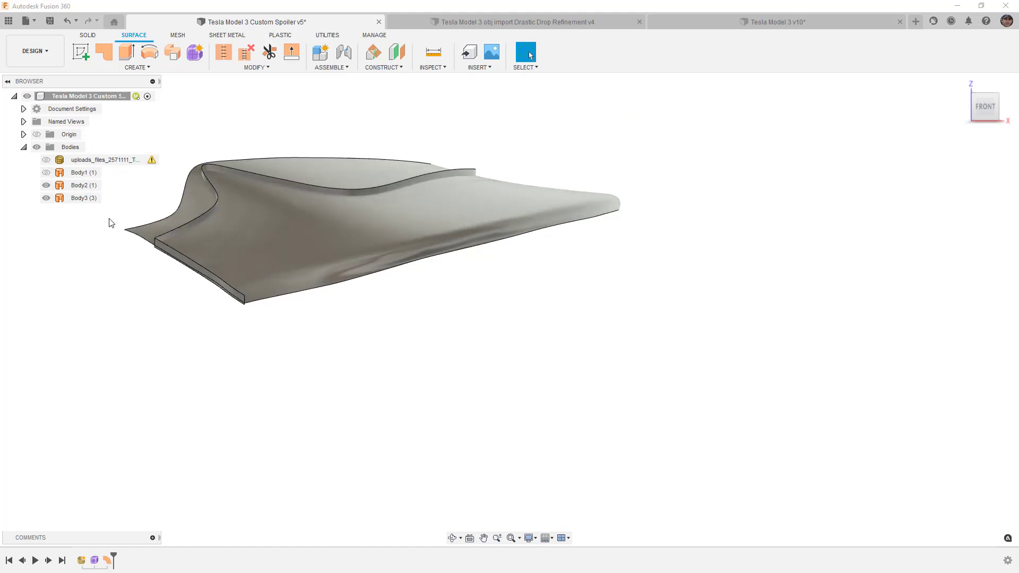
# Show Body1 again and examine the gap between Body1 and Body2 at the rear end and front corner.
pyautogui.click(46, 173)
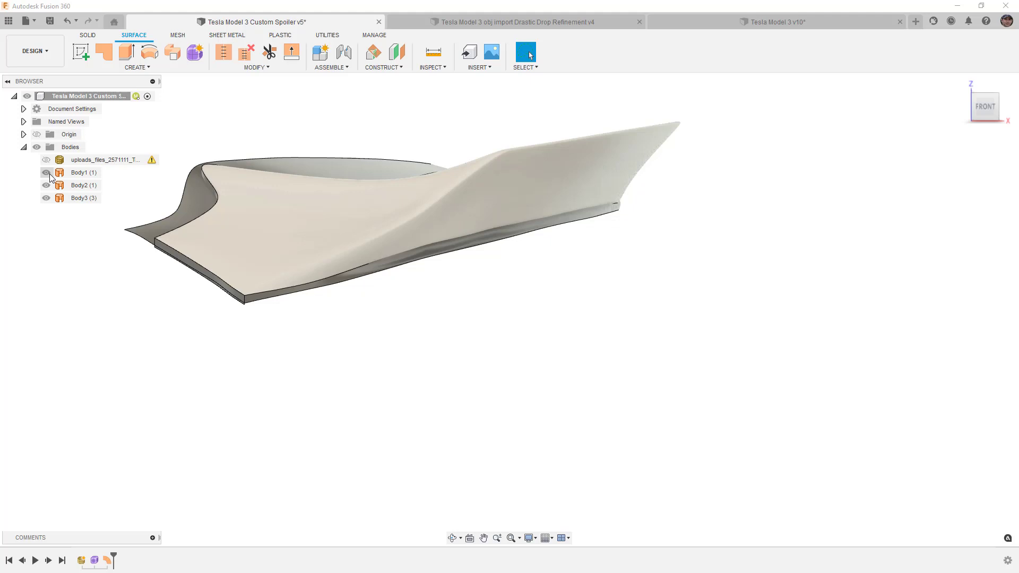
pyautogui.click(623, 172)
pyautogui.scroll(10, 616, 207)
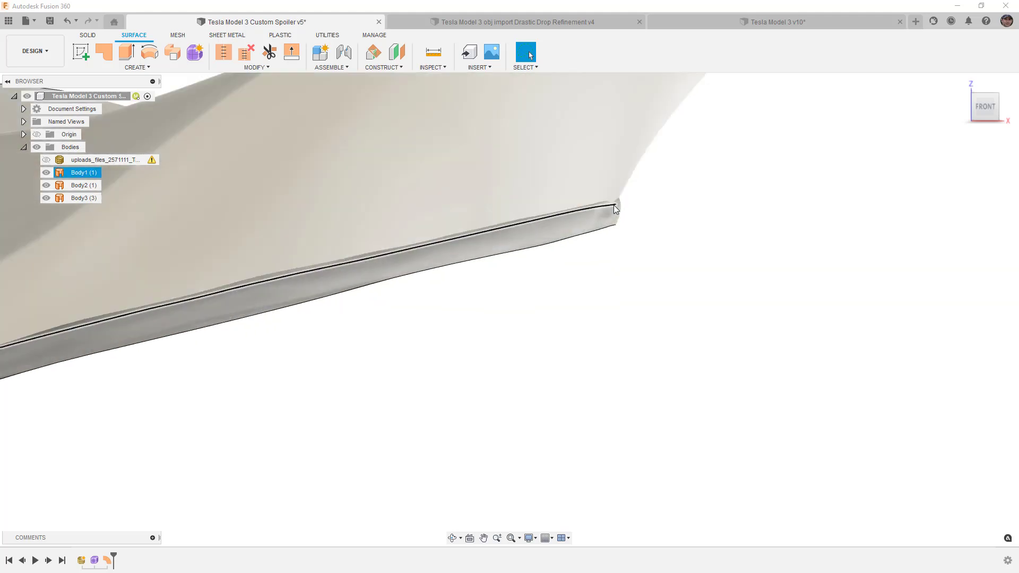
pyautogui.click(620, 192)
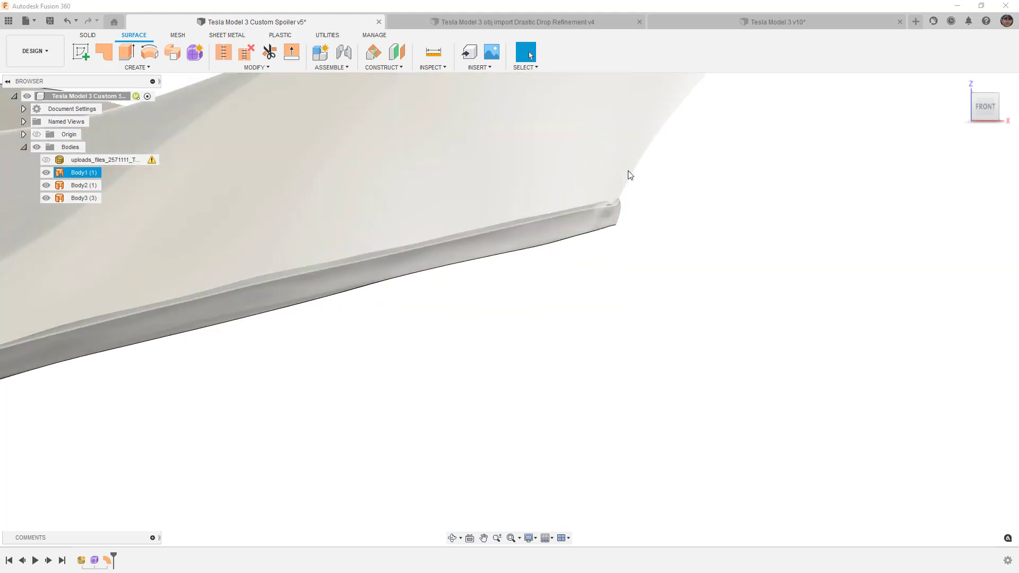
pyautogui.click(619, 203)
pyautogui.scroll(-10, 618, 219)
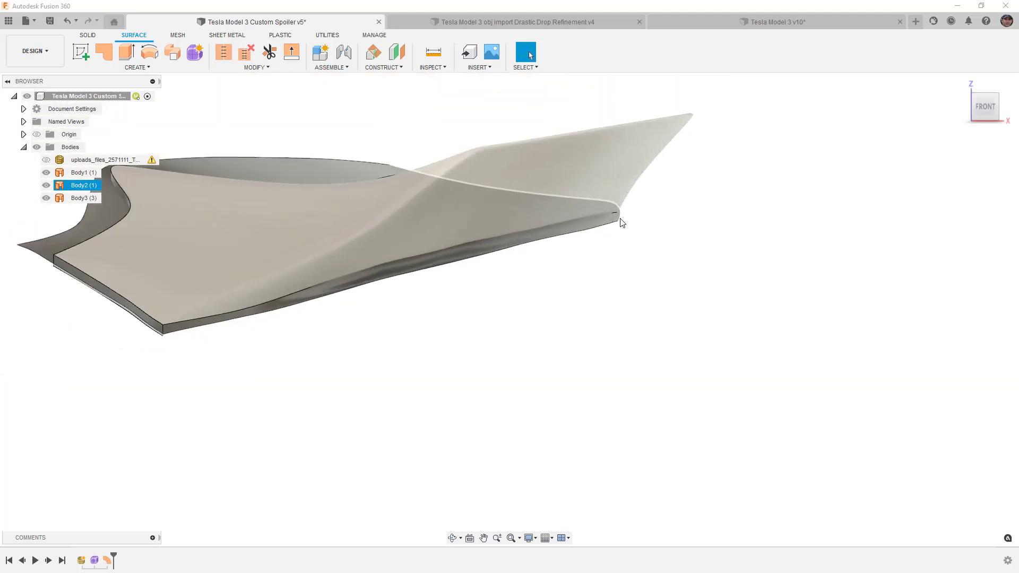
pyautogui.click(243, 318)
pyautogui.click(243, 320)
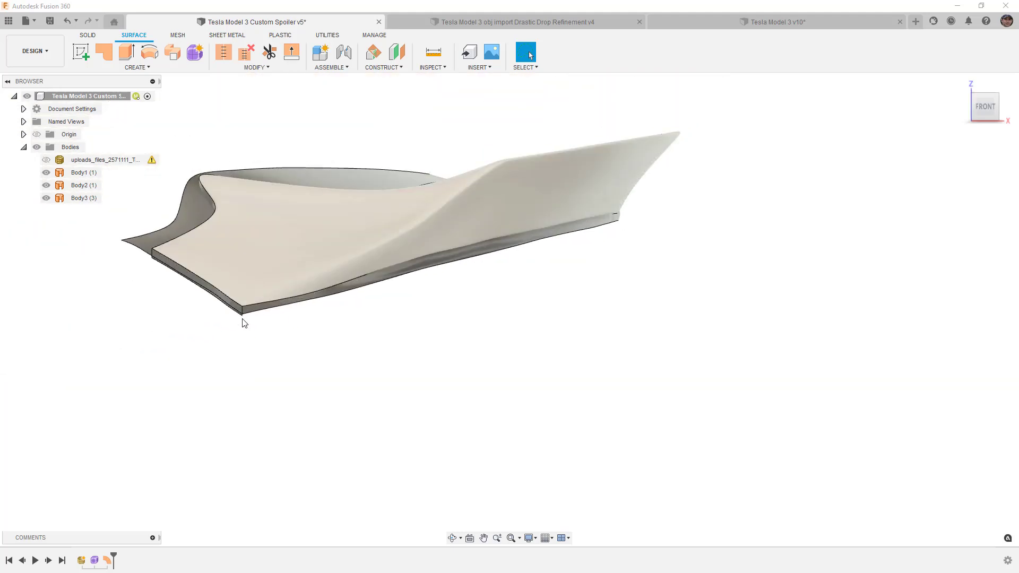
# Hide Body2 and start a sketch on the front XZ origin plane with Slice turned on to section the spoiler.
pyautogui.click(46, 173)
pyautogui.click(46, 173)
pyautogui.click(46, 186)
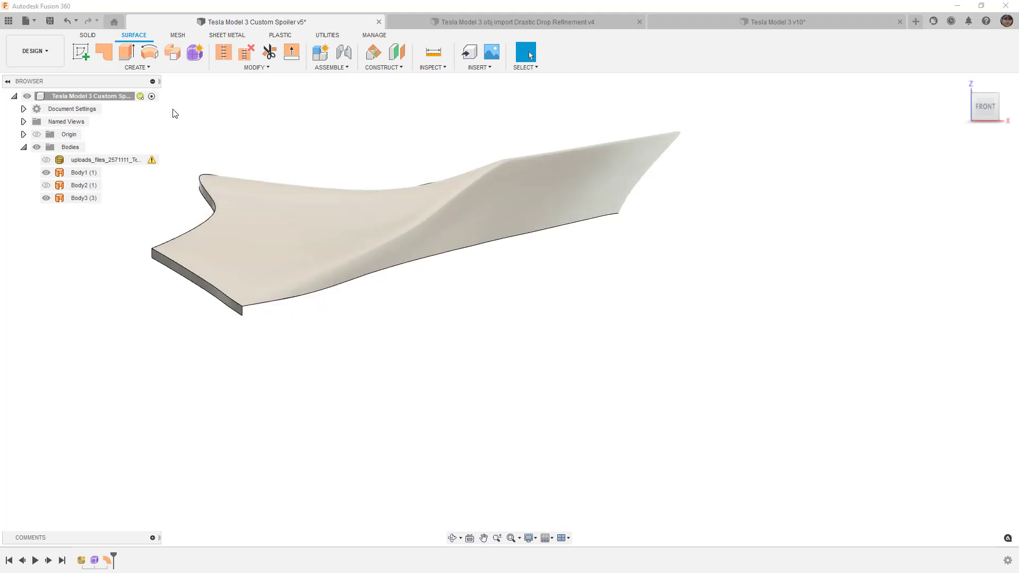
pyautogui.click(87, 52)
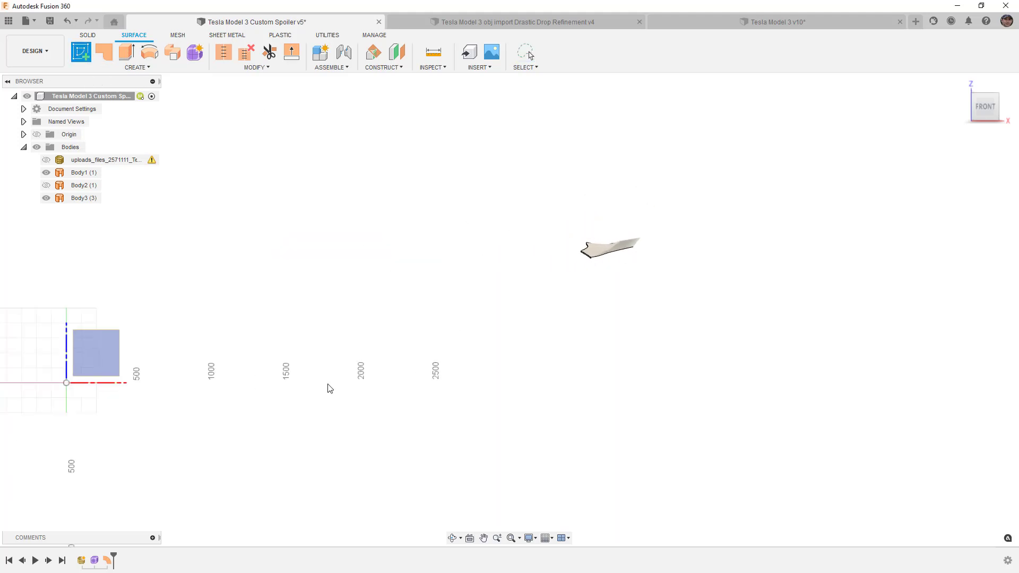
pyautogui.click(98, 349)
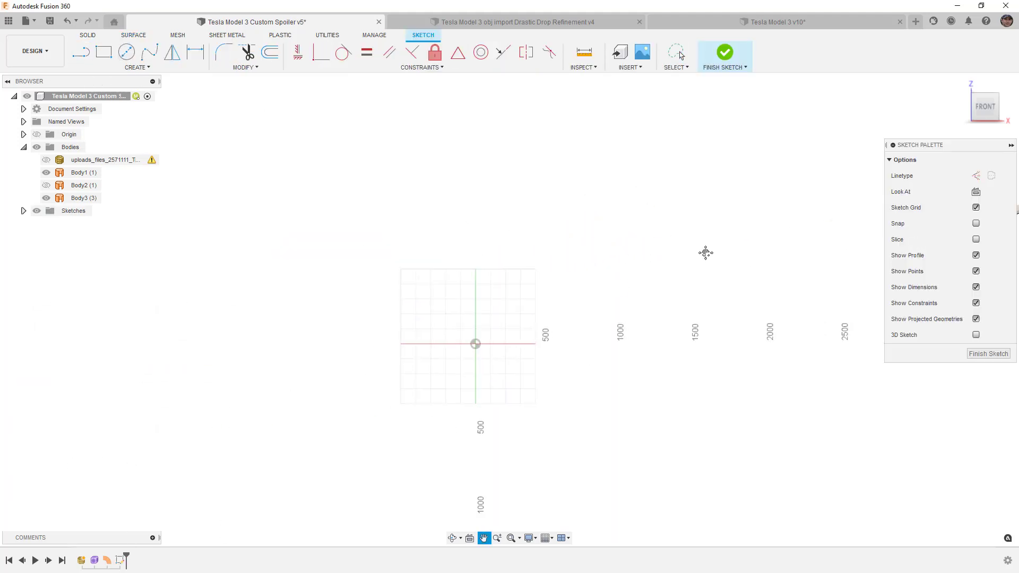
pyautogui.scroll(5, 418, 210)
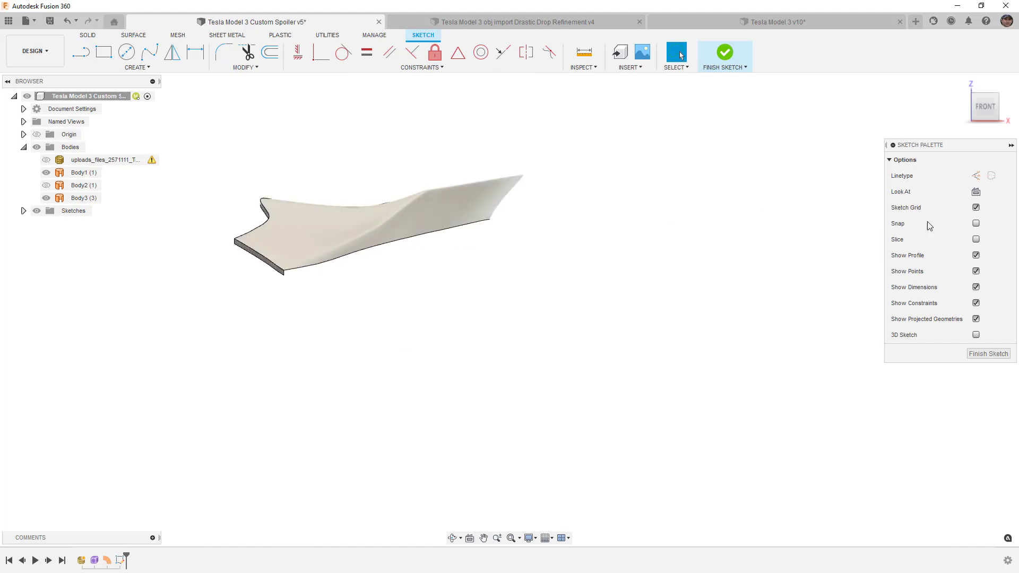
pyautogui.click(975, 239)
pyautogui.click(486, 213)
pyautogui.scroll(5, 486, 212)
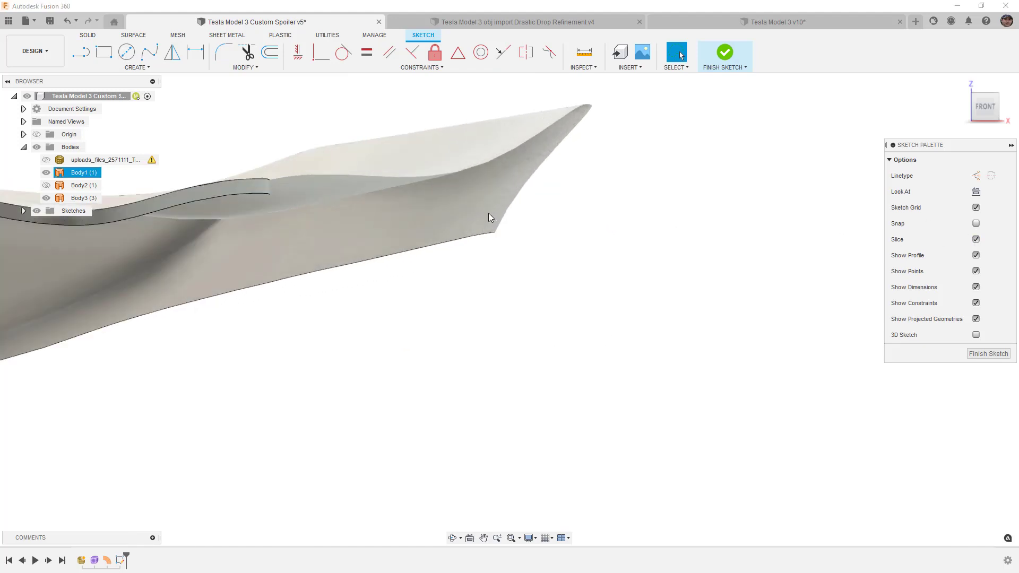
pyautogui.click(563, 147)
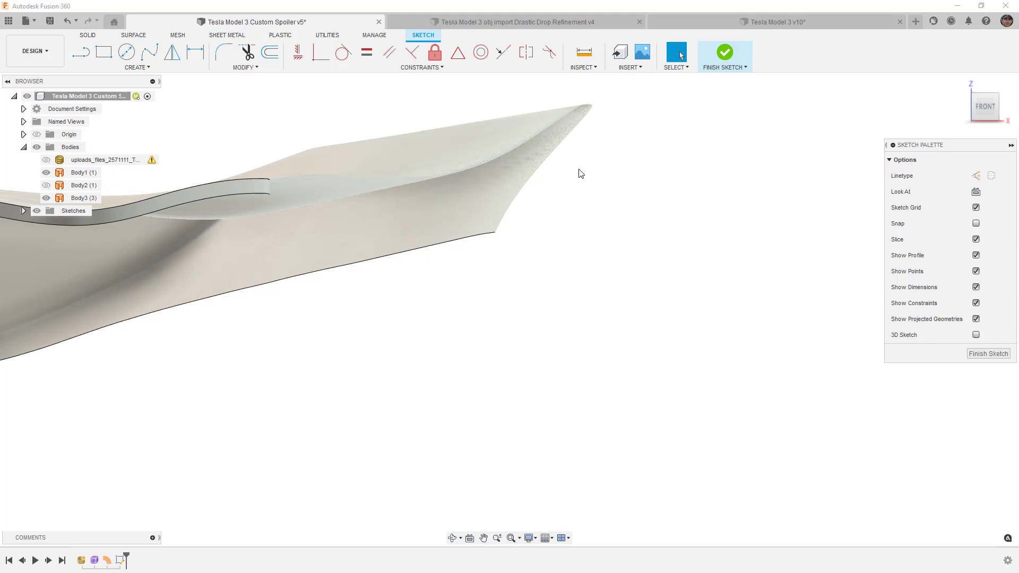
# Intersect the spoiler's upper surface with the sketch plane to create its linked section curve.
pyautogui.click(175, 66)
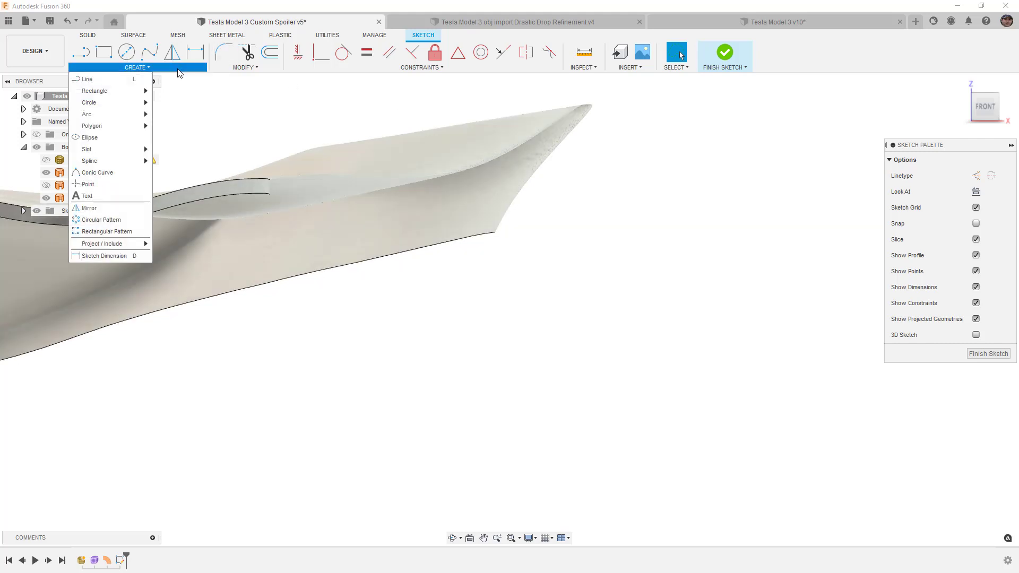
pyautogui.moveTo(138, 243)
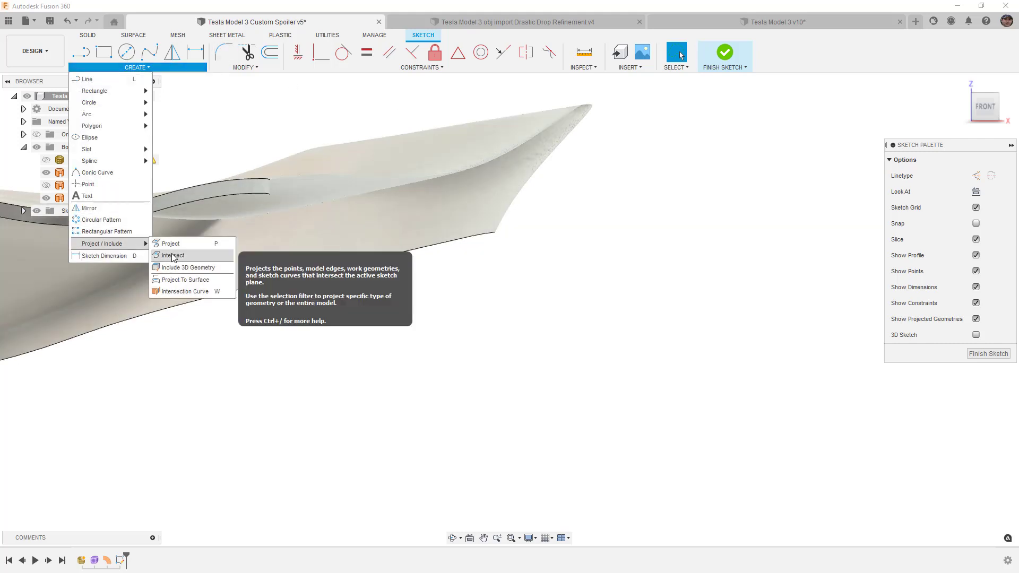
pyautogui.click(228, 254)
pyautogui.click(436, 146)
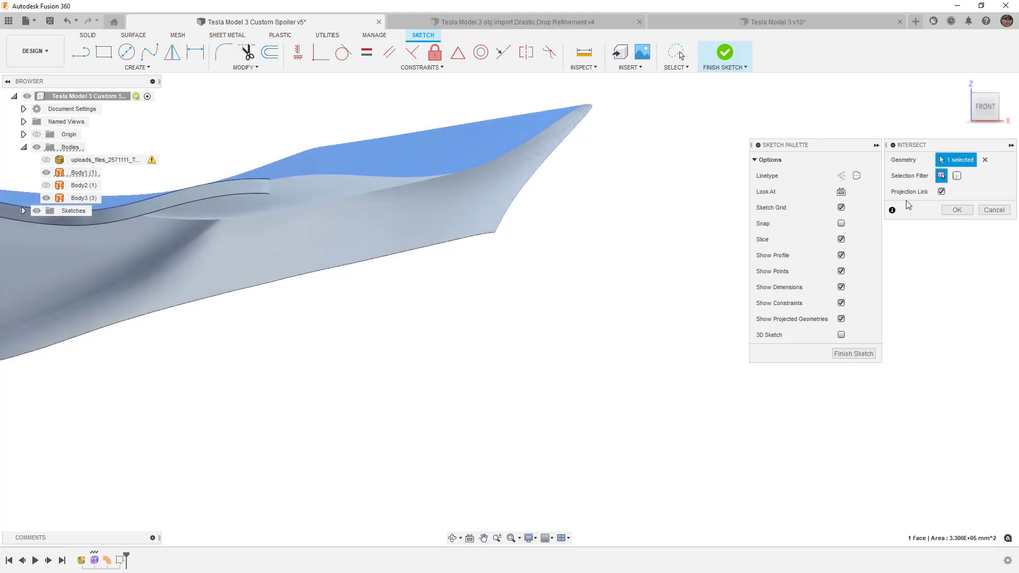
pyautogui.click(958, 210)
# Draw a line about 12.7 mm long from the section curve's lower end, continuing the curve's direction downward.
pyautogui.scroll(2, 505, 250)
pyautogui.press('l')
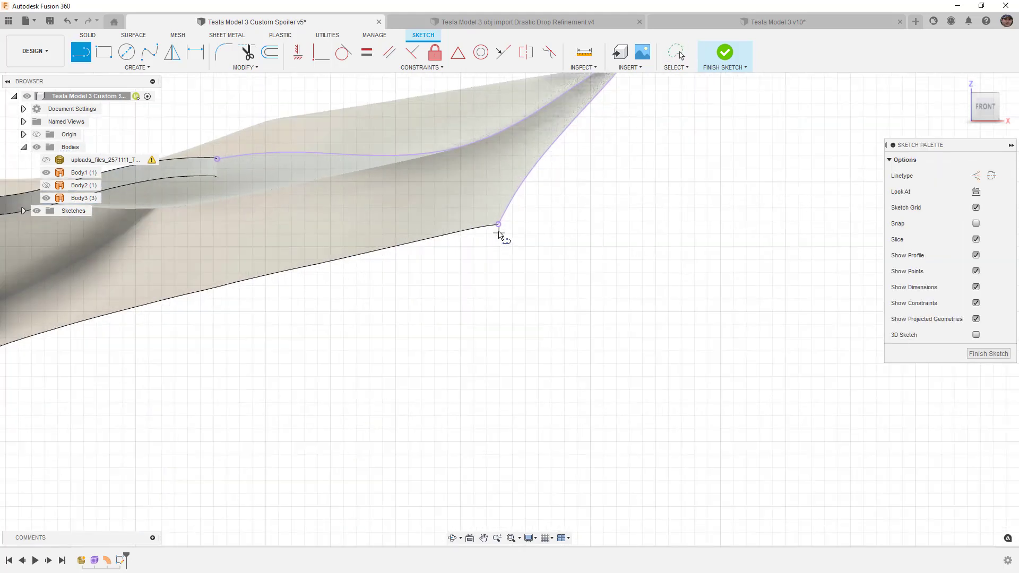
pyautogui.click(498, 225)
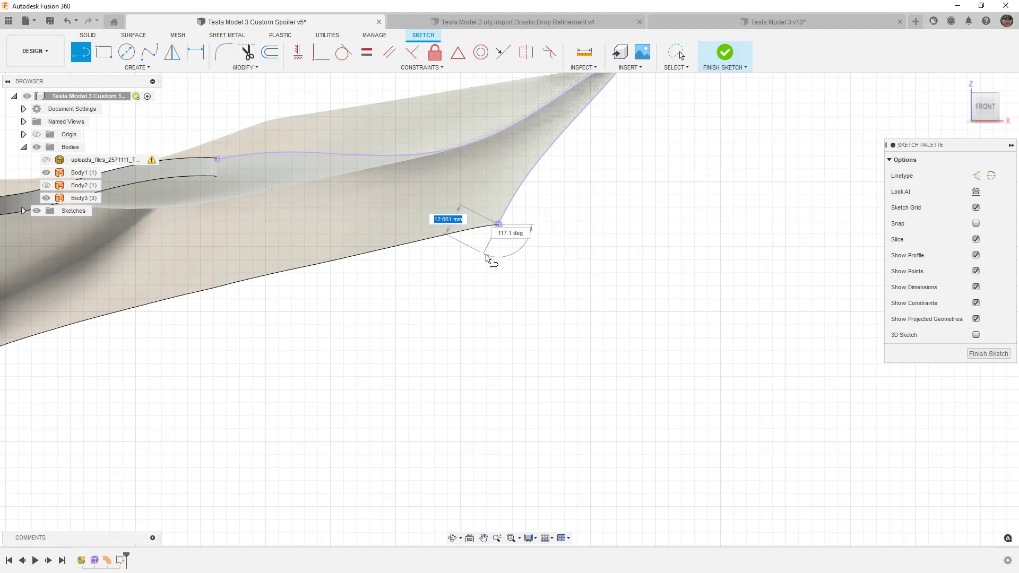
pyautogui.click(507, 265)
# Set the short line's length to 7 mm with an aligned dimension and finish the sketch.
pyautogui.scroll(2, 495, 233)
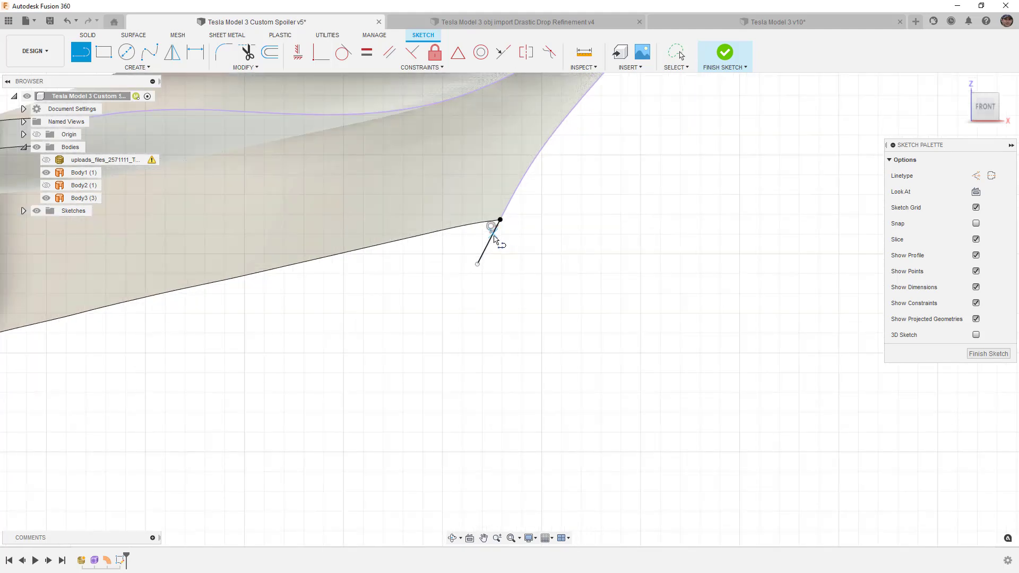
pyautogui.press('d')
pyautogui.click(497, 226)
pyautogui.rightClick(495, 246)
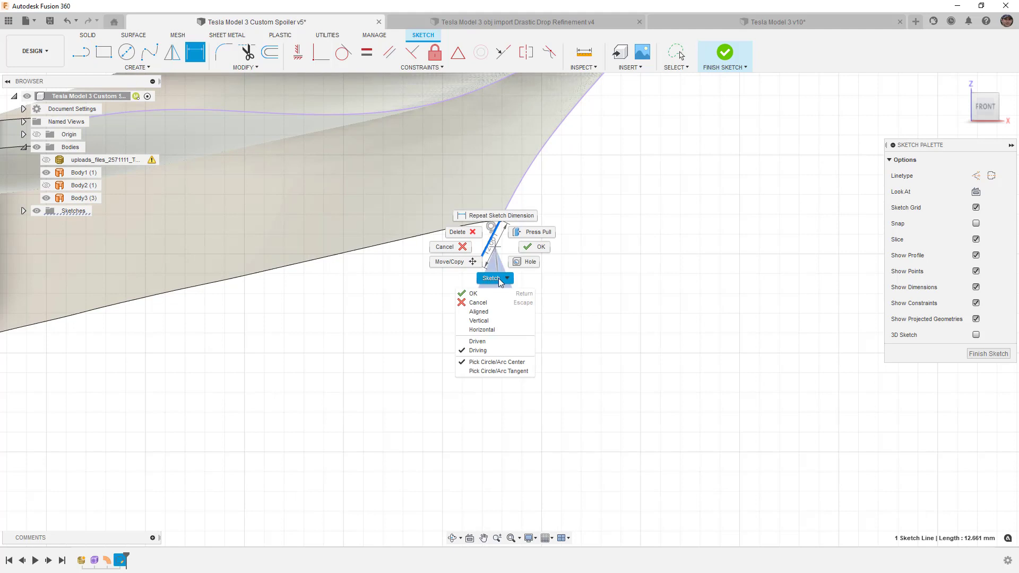
pyautogui.click(500, 312)
pyautogui.click(524, 250)
pyautogui.write('7')
pyautogui.press('Return')
pyautogui.click(987, 354)
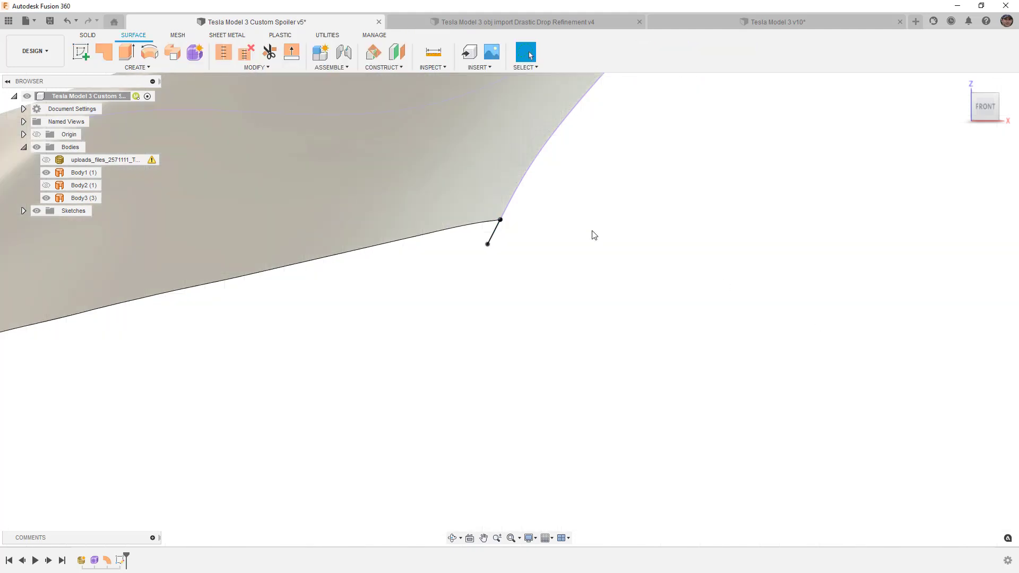
# Start a surface loft with the 7 mm sketch line and Body3's short edge at the outer front corner as profiles.
pyautogui.scroll(-3, 578, 241)
pyautogui.keyDown('shift'); pyautogui.moveTo(551, 245); pyautogui.dragTo(549, 252, button='middle'); pyautogui.keyUp('shift')
pyautogui.scroll(-3, 550, 251)
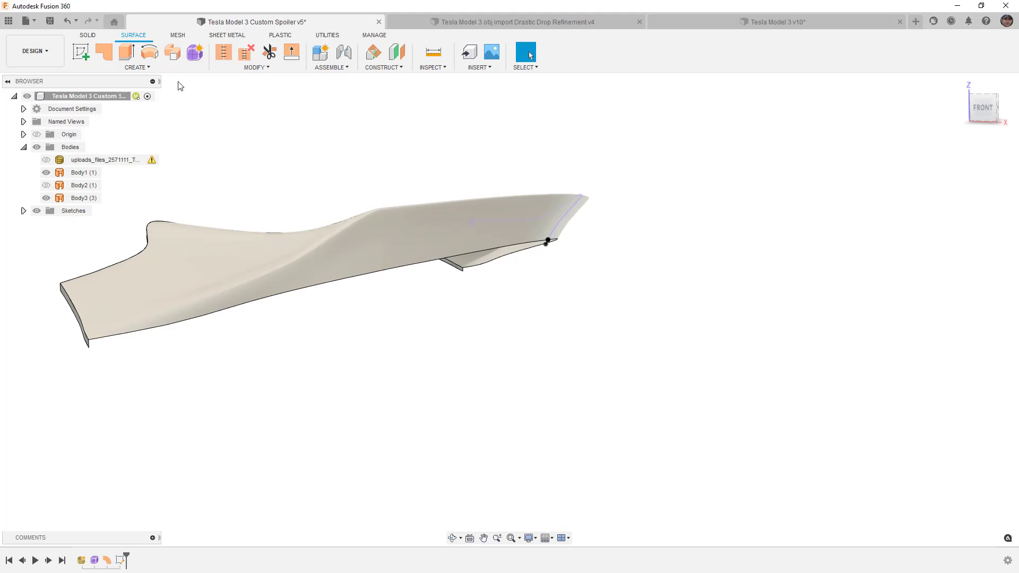
pyautogui.click(138, 67)
pyautogui.click(104, 165)
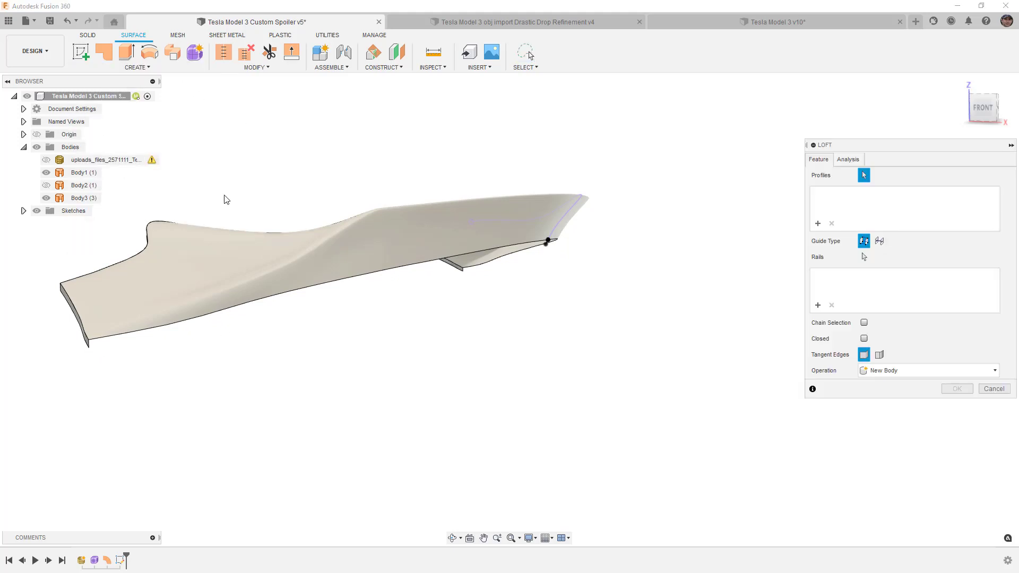
pyautogui.scroll(5, 546, 242)
pyautogui.click(553, 242)
pyautogui.scroll(-3, 598, 259)
pyautogui.scroll(-1, 324, 337)
pyautogui.moveTo(323, 337); pyautogui.dragTo(425, 285, button='middle')
pyautogui.scroll(3, 199, 292)
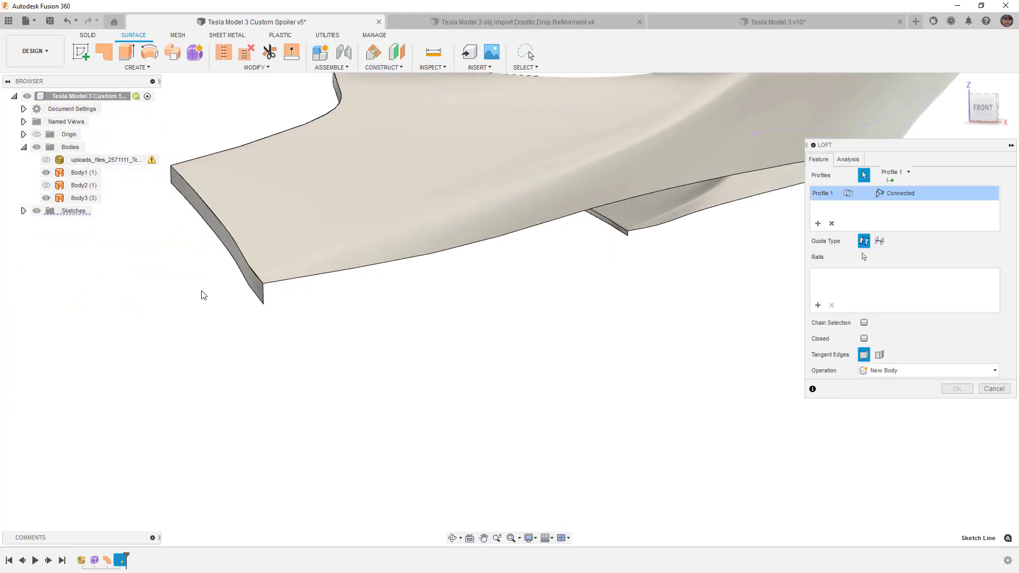
pyautogui.click(264, 295)
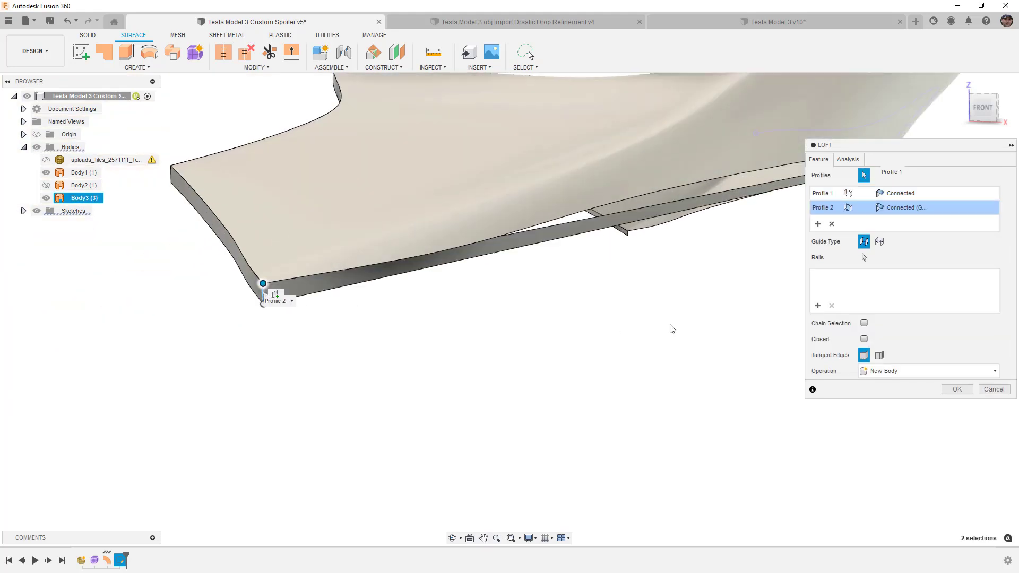
# Add the upper surface's long rear edge as the loft rail and create the loft as a new body.
pyautogui.click(818, 305)
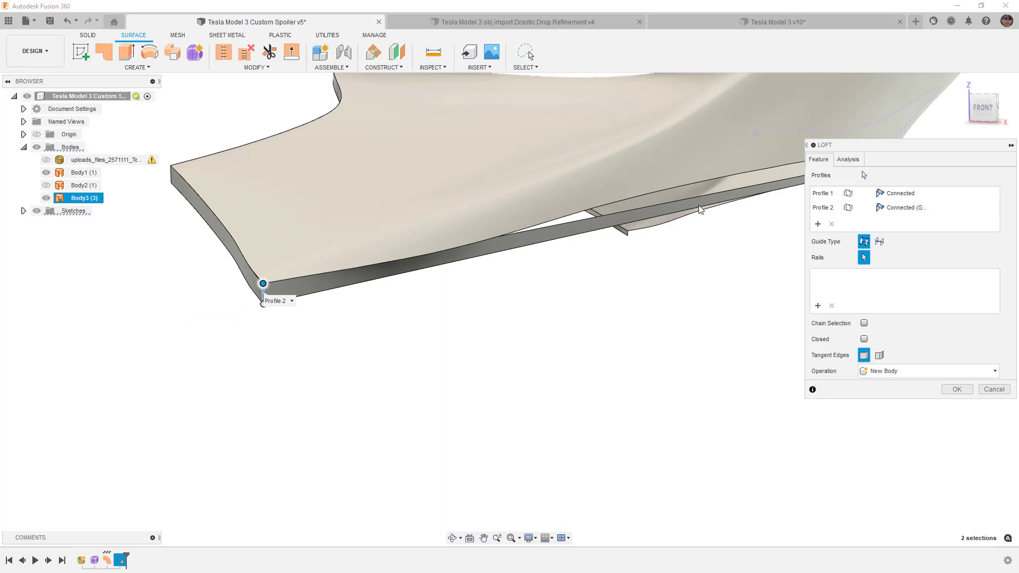
pyautogui.click(709, 178)
pyautogui.scroll(-3, 672, 283)
pyautogui.keyDown('shift'); pyautogui.moveTo(672, 282); pyautogui.dragTo(717, 304, button='middle'); pyautogui.keyUp('shift')
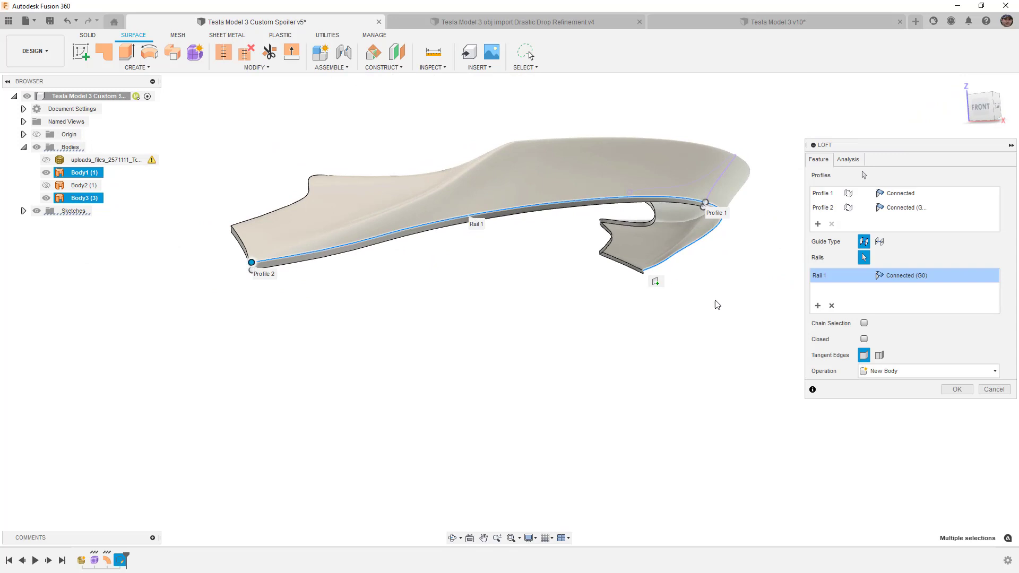
pyautogui.click(957, 389)
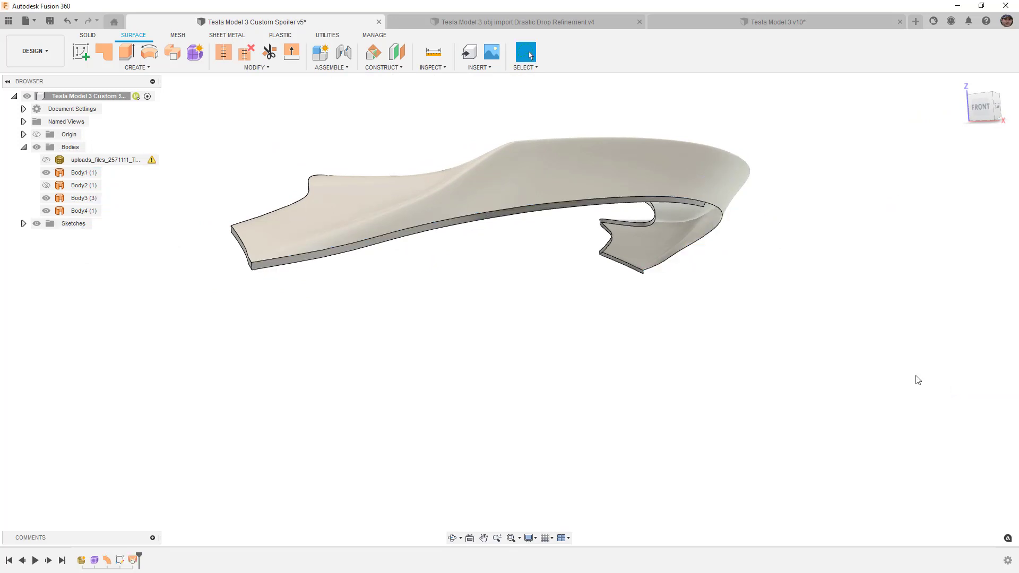
# Mirror the lofted strip's face about the XZ origin plane to the other half of the spoiler.
pyautogui.click(182, 67)
pyautogui.click(107, 220)
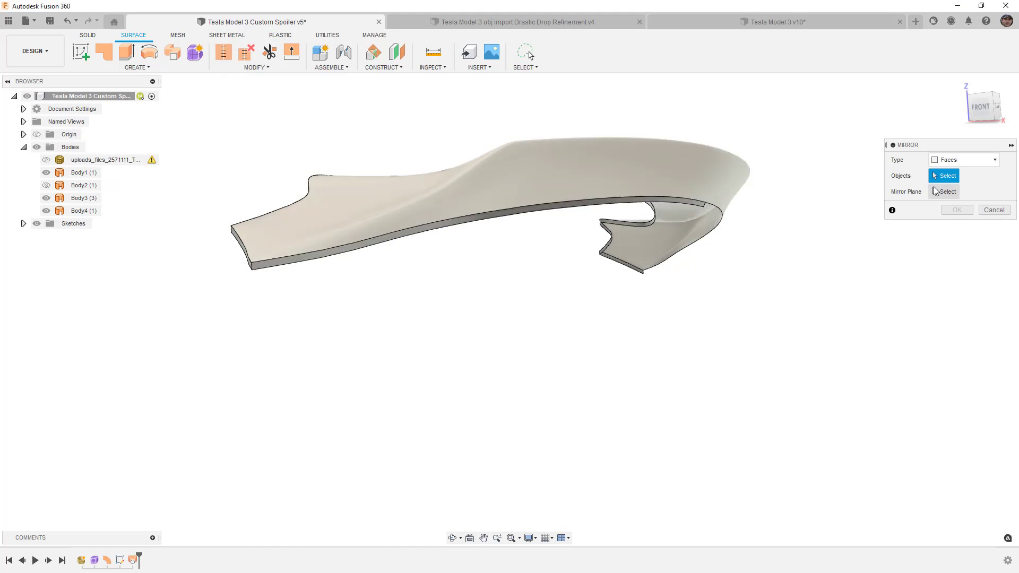
pyautogui.scroll(-5, 800, 250)
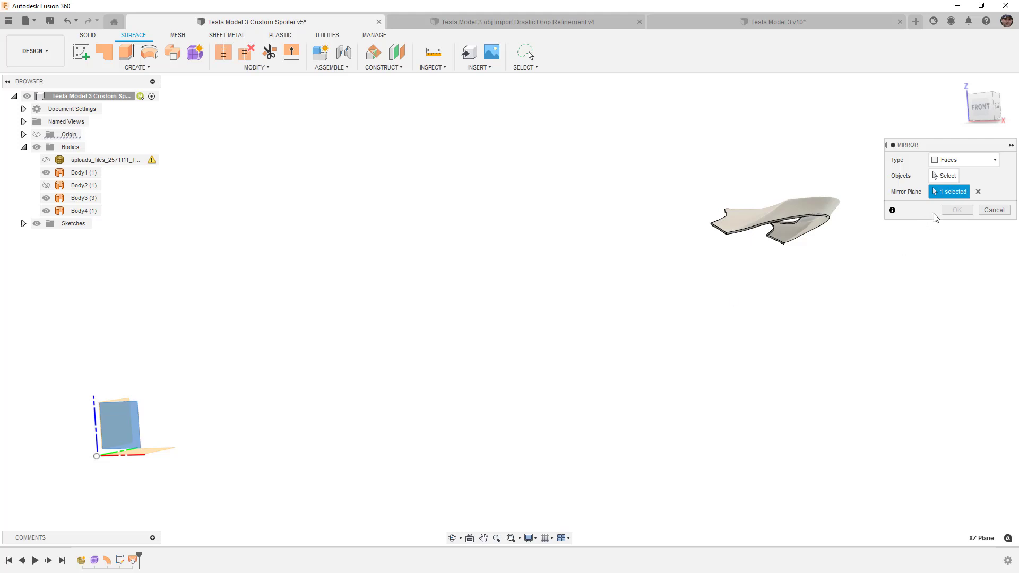
pyautogui.moveTo(881, 227); pyautogui.dragTo(840, 223, button='middle')
pyautogui.click(953, 174)
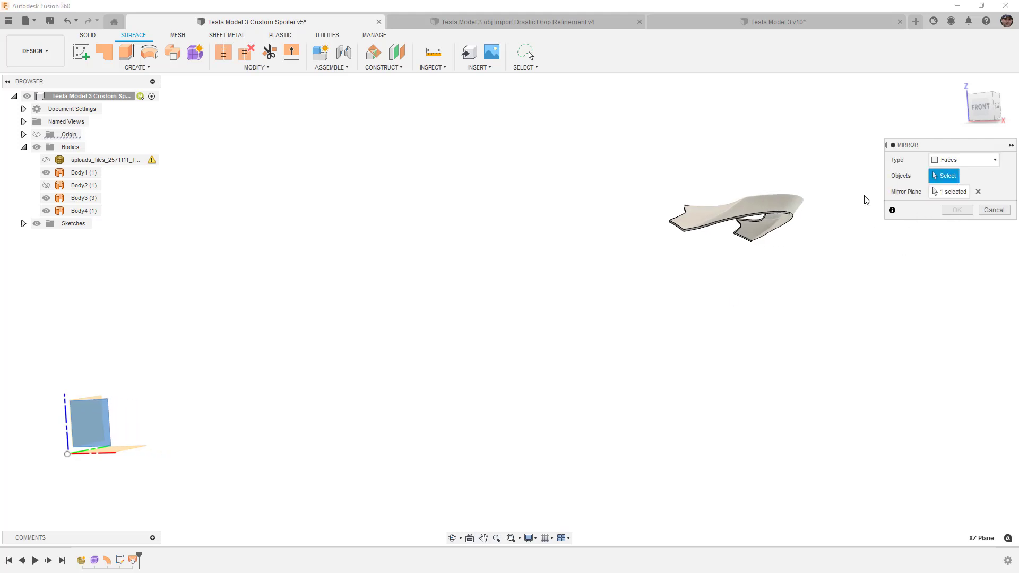
pyautogui.click(783, 212)
pyautogui.scroll(8, 781, 209)
pyautogui.click(782, 205)
pyautogui.click(956, 210)
pyautogui.scroll(-3, 655, 192)
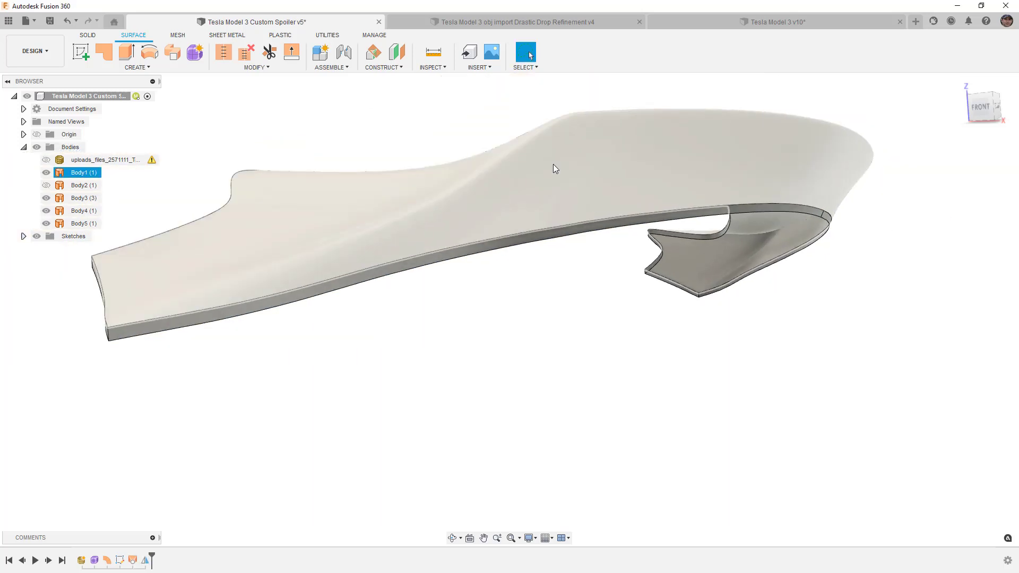
# Start a stitch and select the mirrored strip, the lofted strip and the upper surface.
pyautogui.click(223, 51)
pyautogui.click(829, 225)
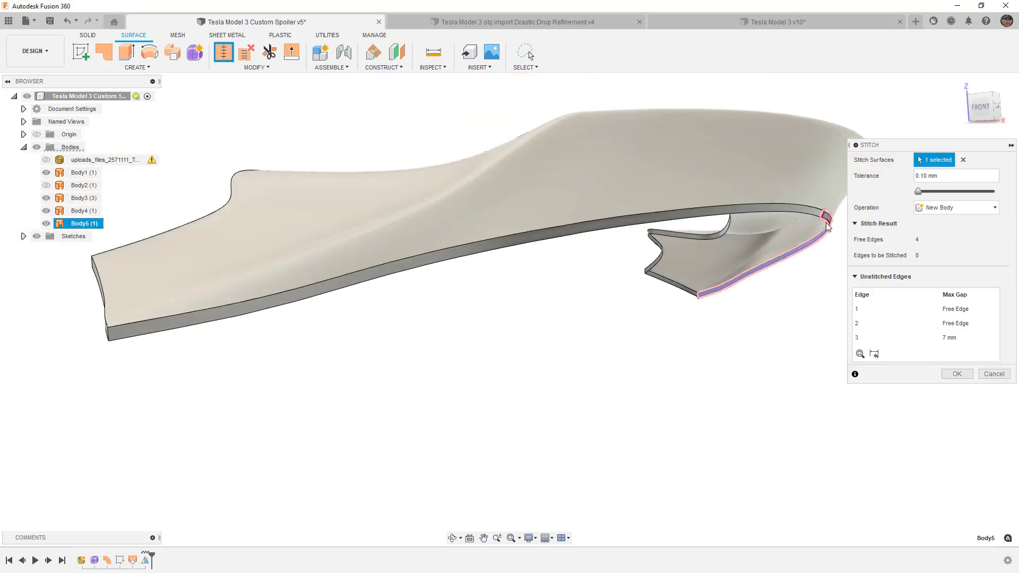
pyautogui.click(817, 213)
pyautogui.click(811, 184)
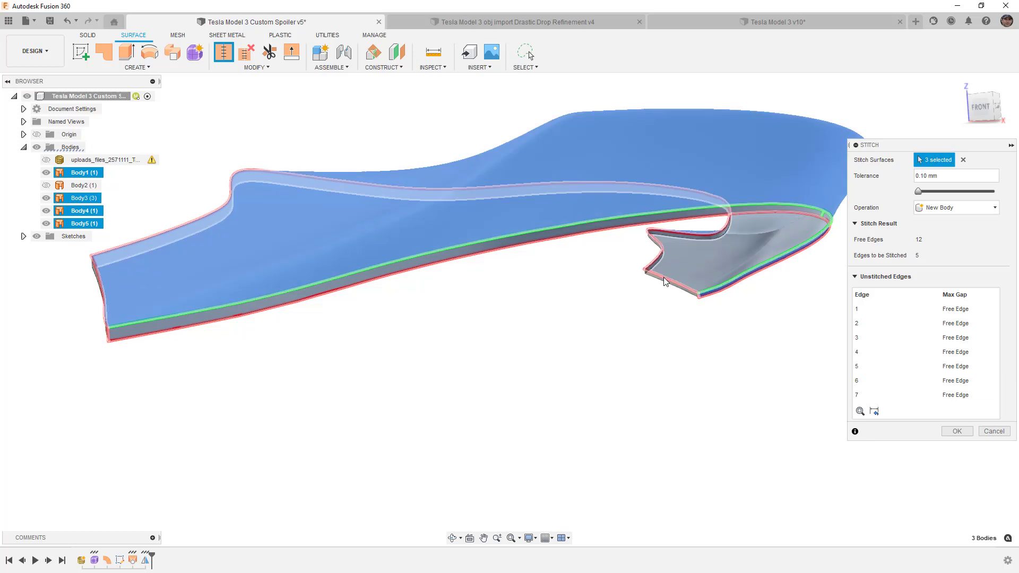
# Add the ruled surface Body3 to the stitch and join all four bodies into a new body with 0.10 mm tolerance.
pyautogui.keyDown('shift'); pyautogui.moveTo(592, 280); pyautogui.dragTo(412, 303, button='middle'); pyautogui.keyUp('shift')
pyautogui.click(343, 303)
pyautogui.click(642, 202)
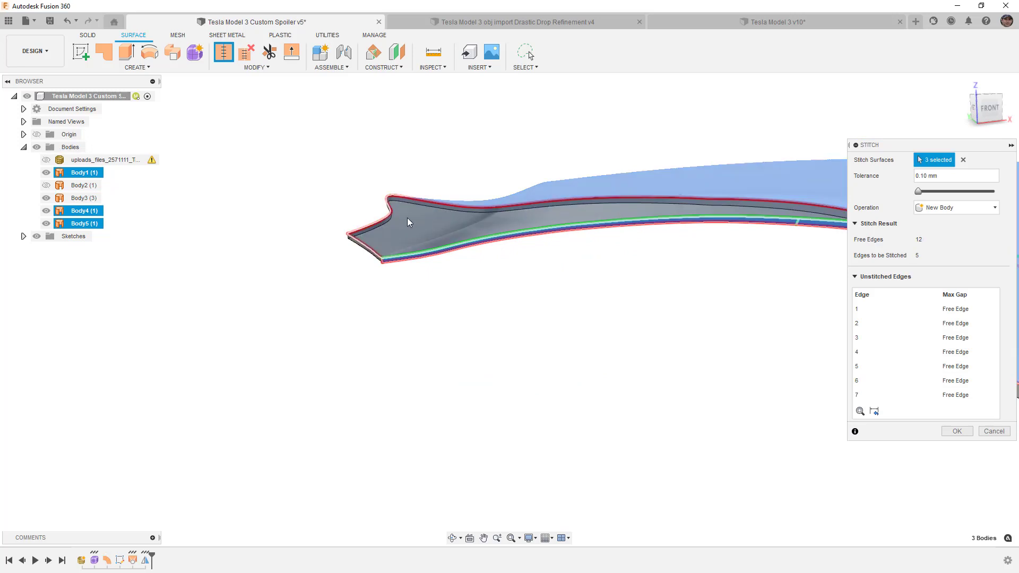
pyautogui.click(433, 206)
pyautogui.scroll(6, 361, 250)
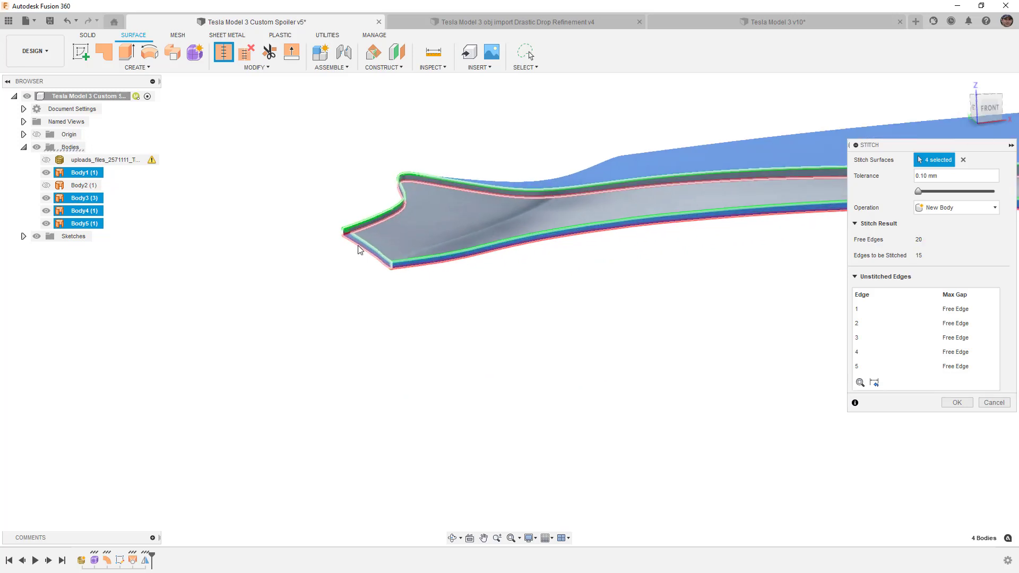
pyautogui.click(390, 260)
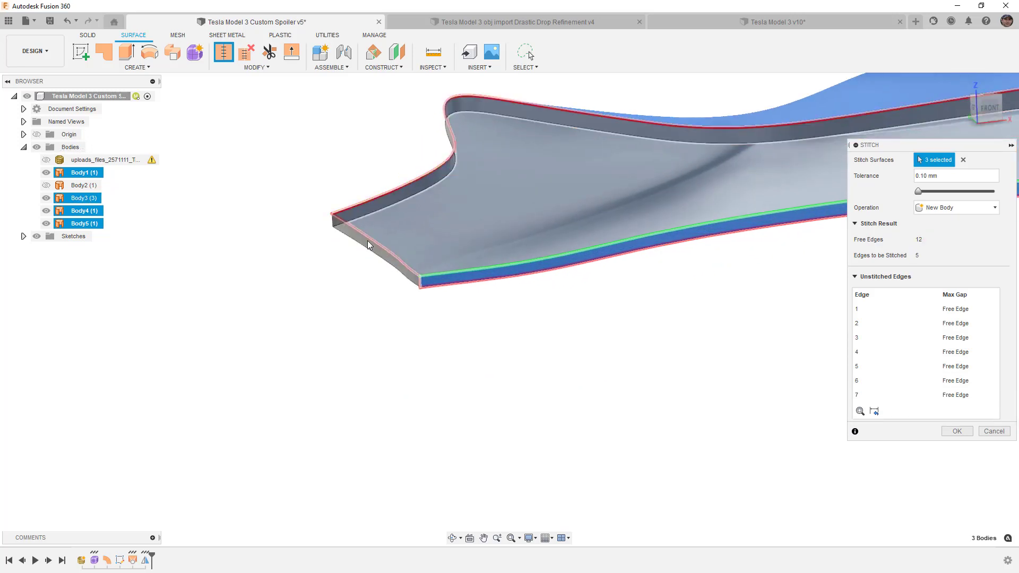
pyautogui.click(366, 242)
pyautogui.scroll(-1, 352, 244)
pyautogui.scroll(-6, 354, 248)
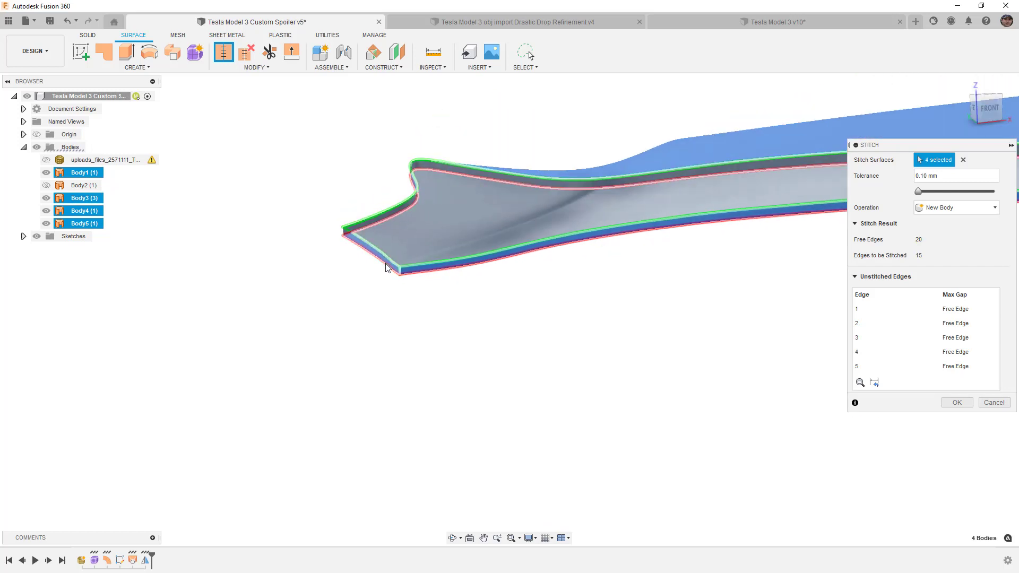
pyautogui.moveTo(523, 262)
pyautogui.keyDown('shift'); pyautogui.mouseDown(button='middle')
pyautogui.moveTo(518, 252)
pyautogui.moveTo(530, 257)
pyautogui.moveTo(510, 266)
pyautogui.mouseUp(button='middle'); pyautogui.keyUp('shift')
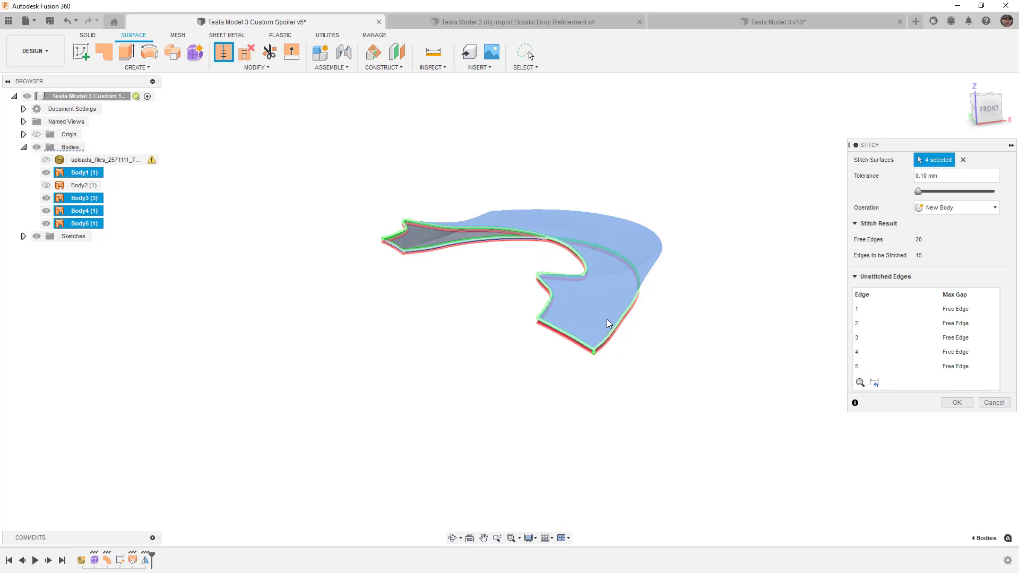
pyautogui.click(955, 405)
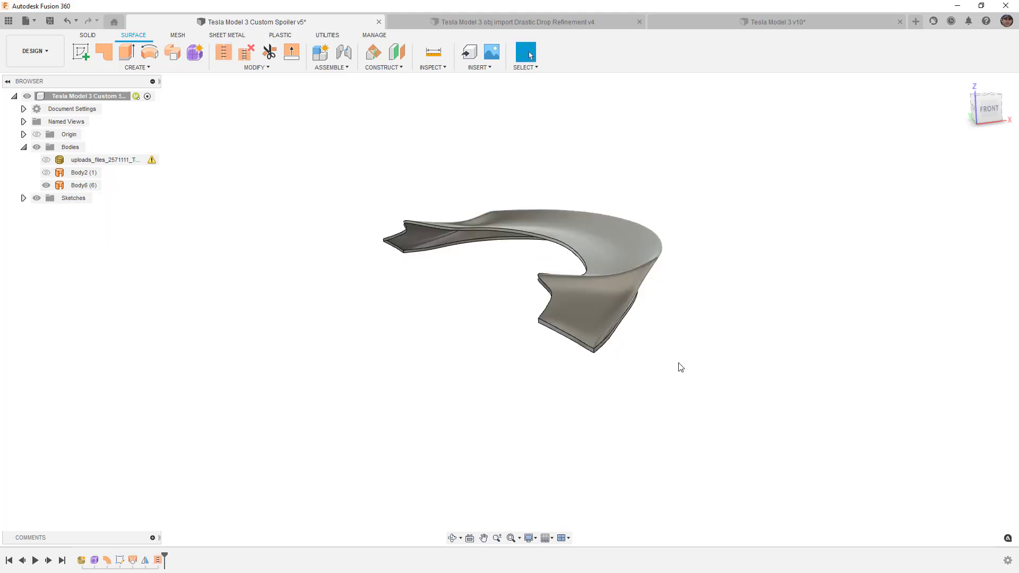
# Show Body2 and examine how it intersects the stitched Body6 around the spoiler's outer corner and rear edge.
pyautogui.click(79, 186)
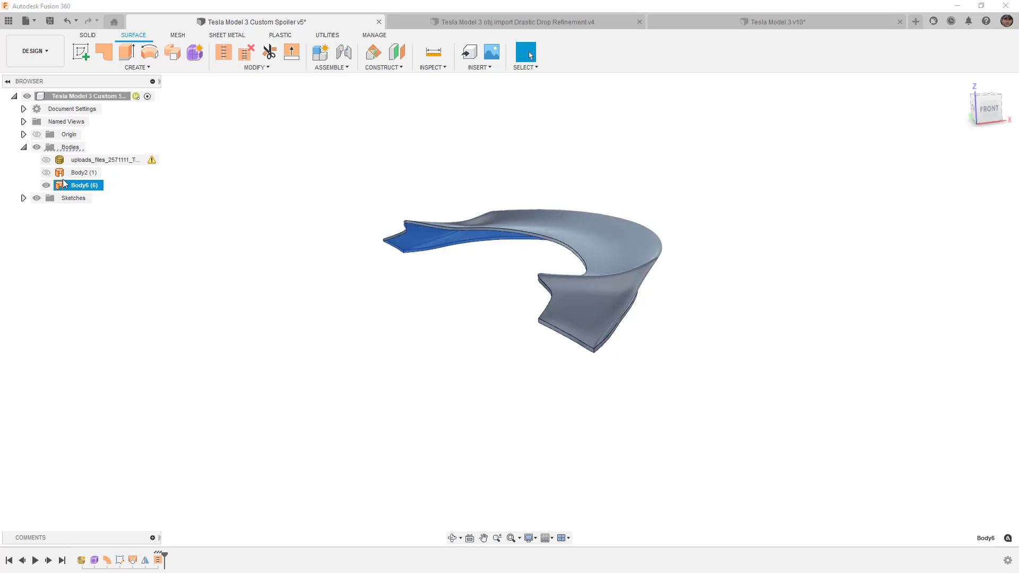
pyautogui.click(59, 174)
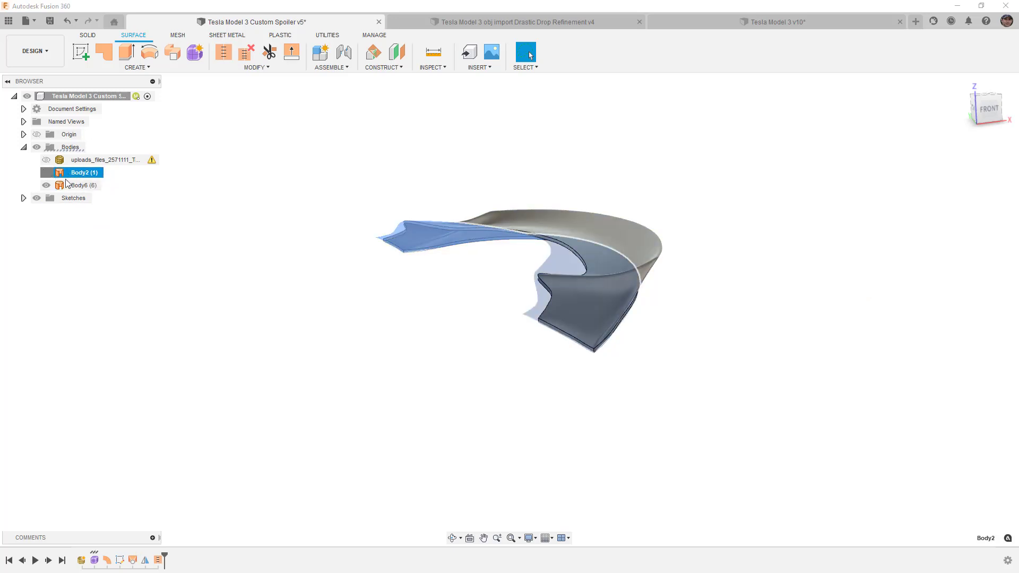
pyautogui.click(417, 312)
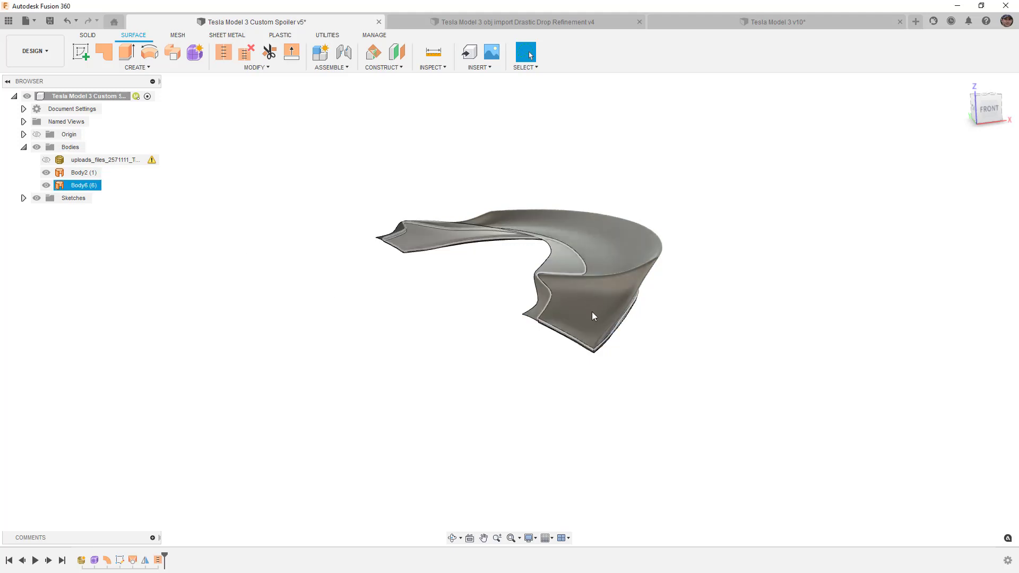
pyautogui.scroll(5, 584, 315)
pyautogui.keyDown('shift'); pyautogui.moveTo(580, 318); pyautogui.dragTo(557, 319, button='middle'); pyautogui.keyUp('shift')
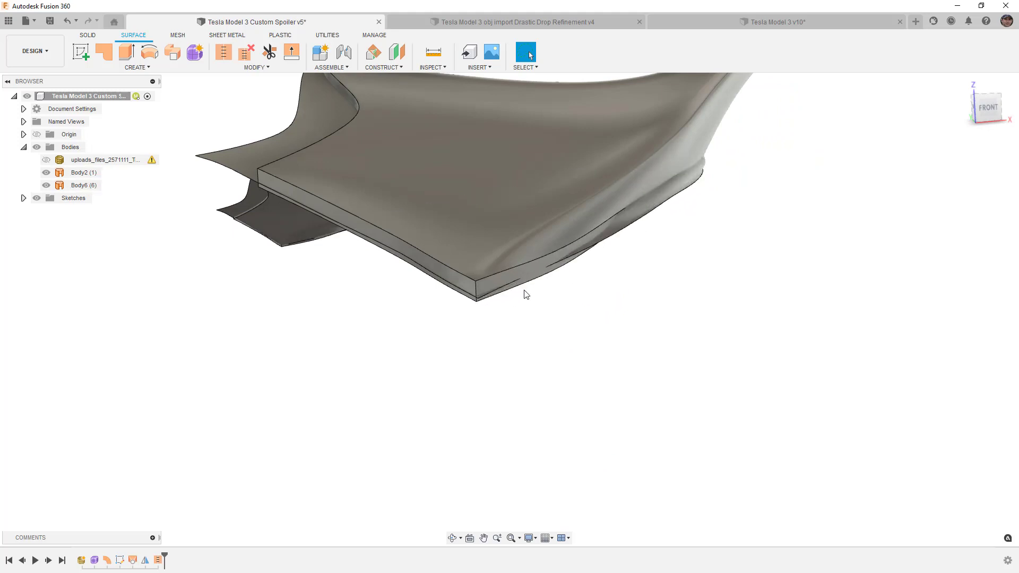
pyautogui.scroll(4, 525, 291)
pyautogui.click(461, 272)
pyautogui.keyDown('shift'); pyautogui.moveTo(463, 285); pyautogui.dragTo(519, 277, button='middle'); pyautogui.keyUp('shift')
pyautogui.scroll(-3, 535, 273)
pyautogui.click(533, 322)
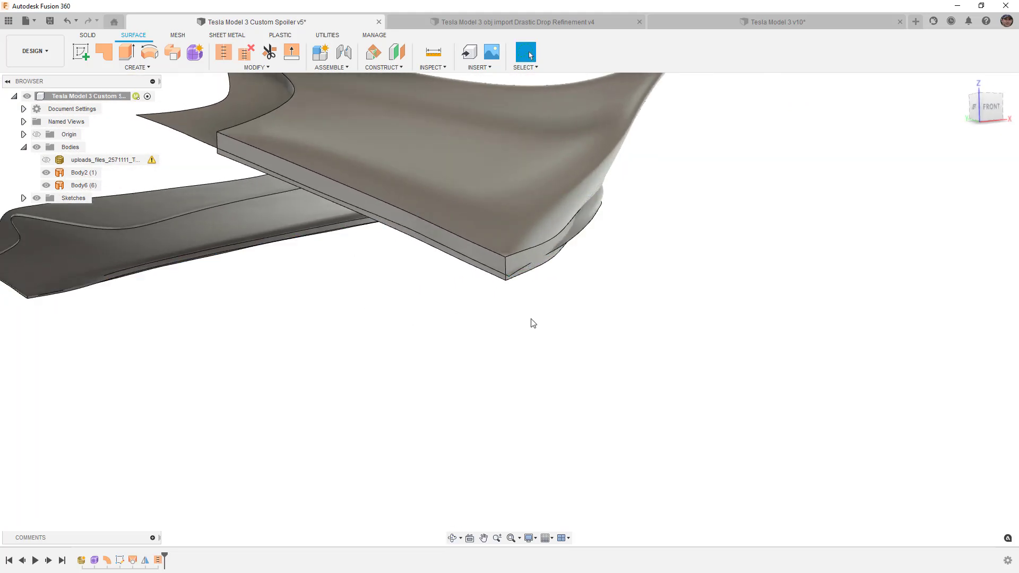
# Trim the lower surface Body2 with the stitched Body6, removing the excess outside the side walls and along the rear edge.
pyautogui.click(269, 52)
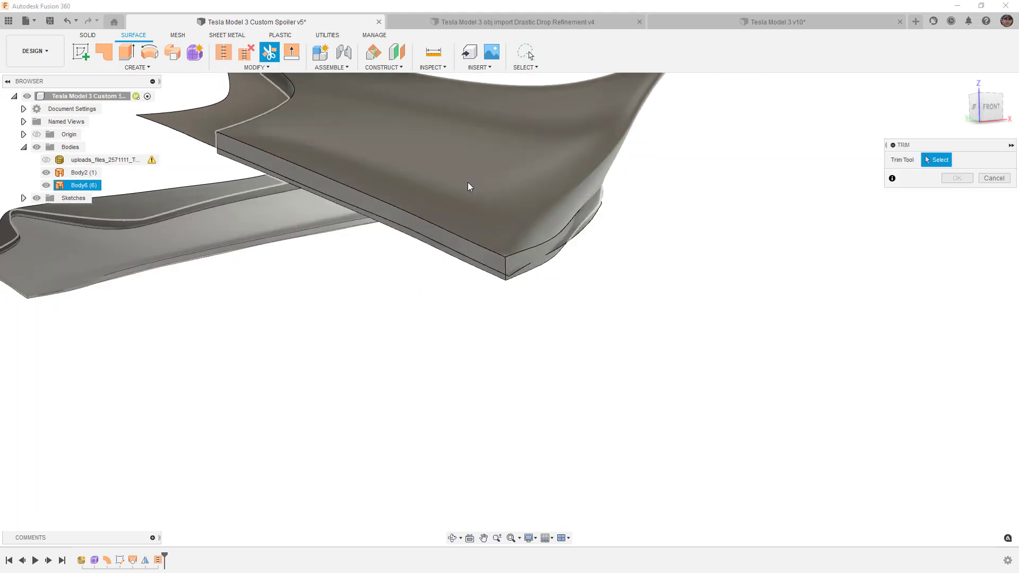
pyautogui.click(514, 182)
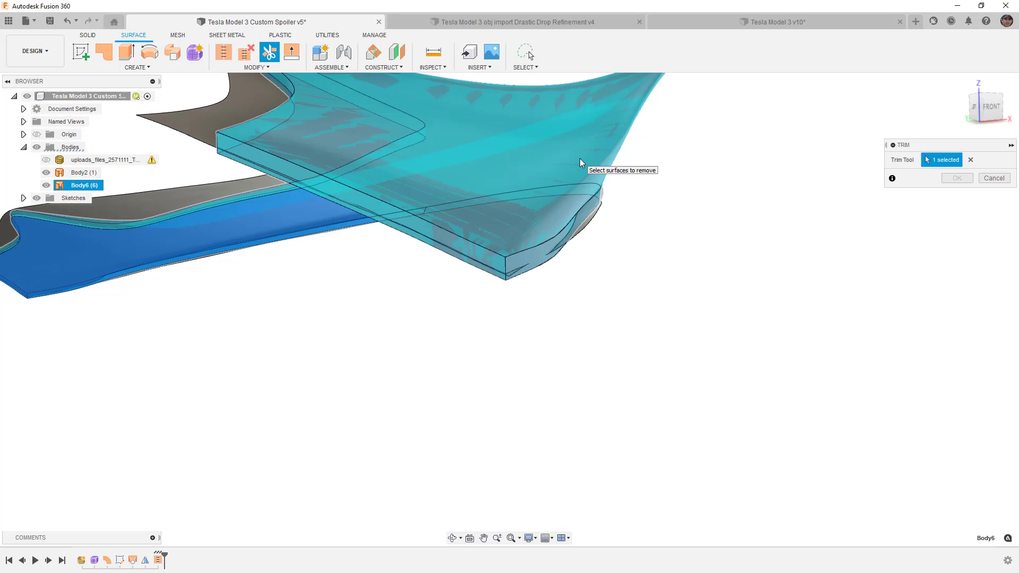
pyautogui.click(218, 117)
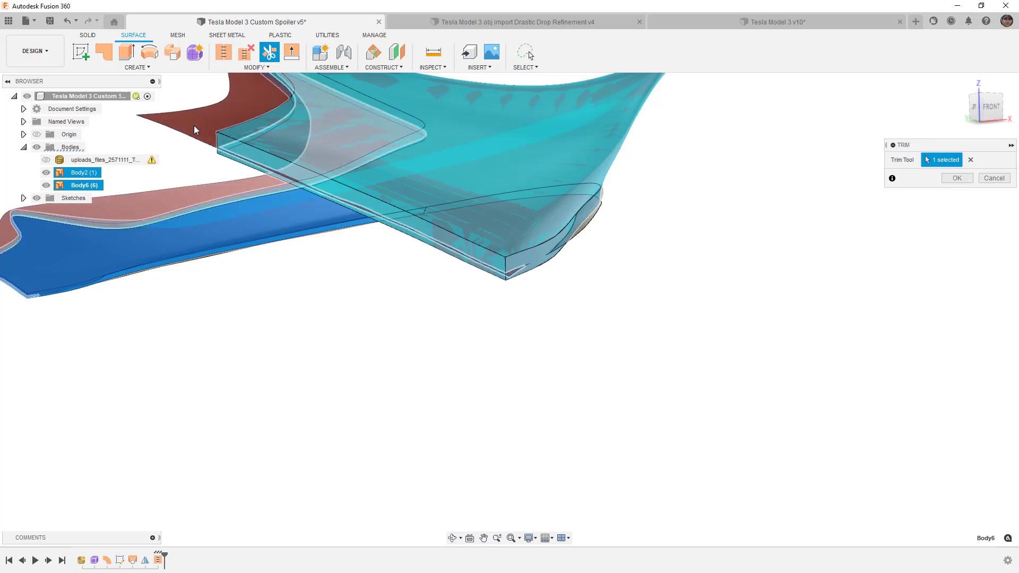
pyautogui.click(591, 224)
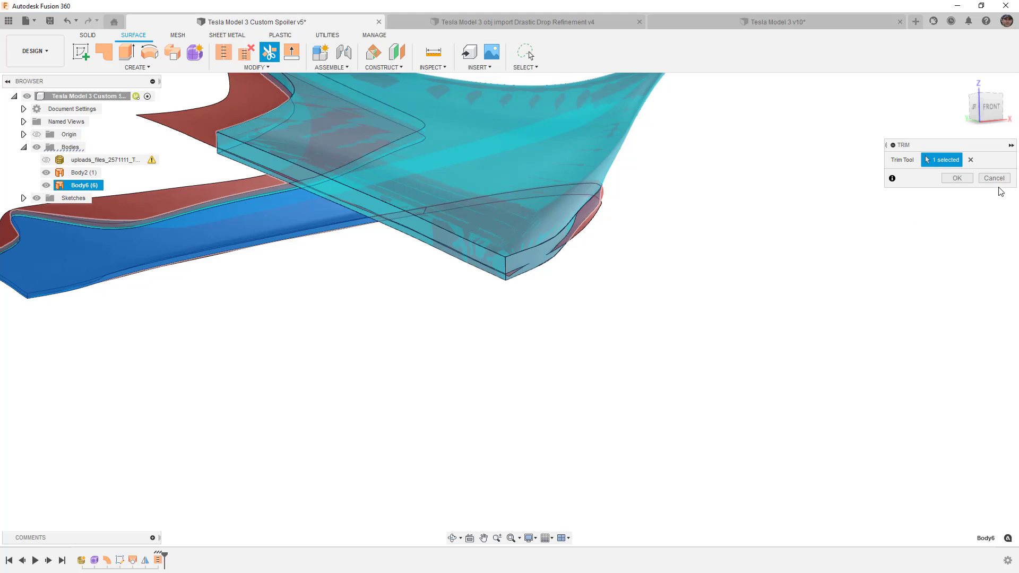
pyautogui.click(959, 177)
# Try to trim the stitched Body6 using Body2 as the trim tool, and undo the previous trim of Body2.
pyautogui.rightClick(838, 244)
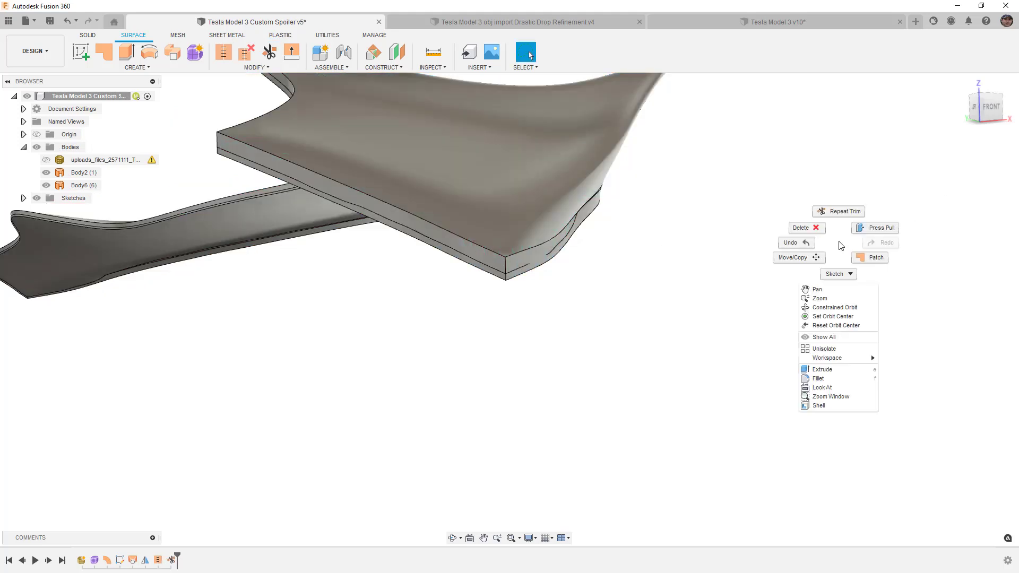
pyautogui.click(842, 214)
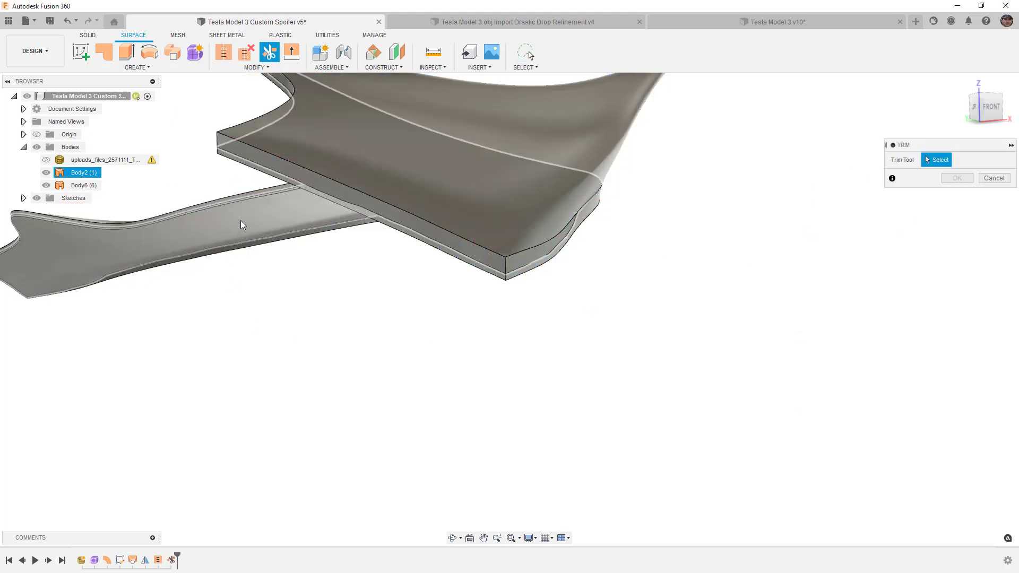
pyautogui.click(242, 221)
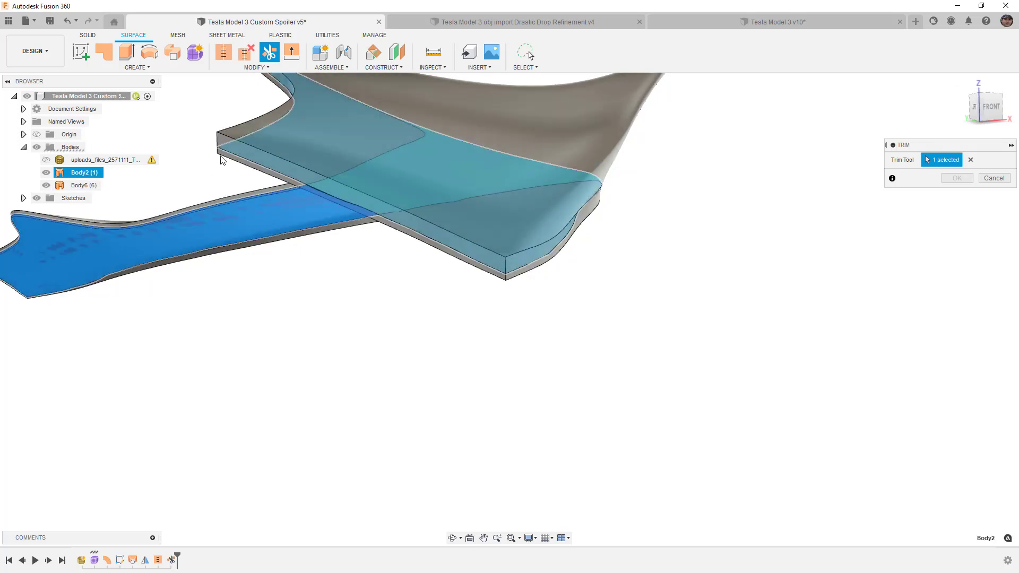
pyautogui.click(594, 212)
pyautogui.click(994, 178)
pyautogui.hotkey('ctrl', 'z')
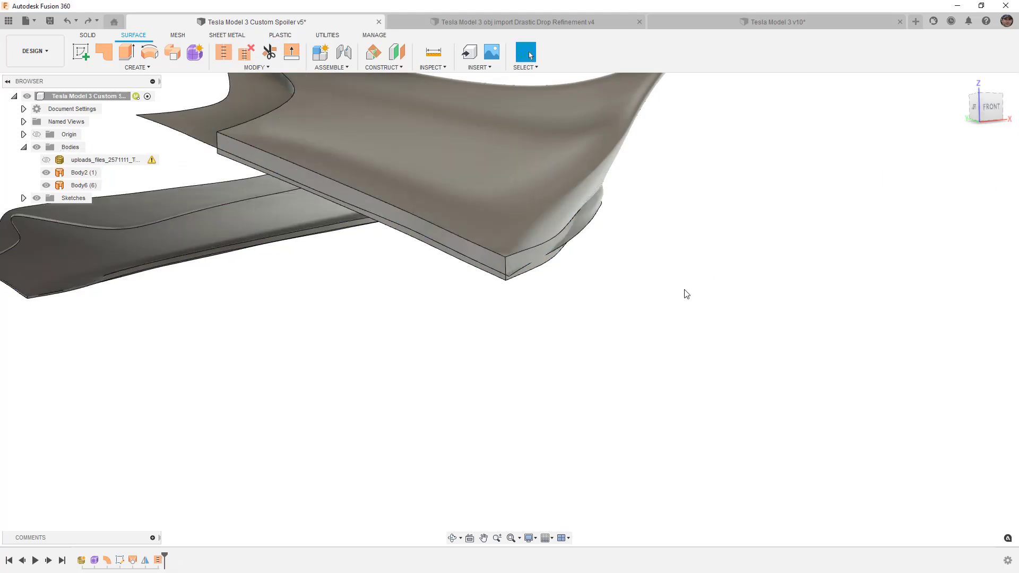
# Examine where the lower surface Body2 crosses the lofted rear wall of Body6, and check the form feature in the timeline.
pyautogui.keyDown('shift'); pyautogui.moveTo(530, 269); pyautogui.dragTo(542, 229, button='middle'); pyautogui.keyUp('shift')
pyautogui.keyDown('shift'); pyautogui.moveTo(549, 231); pyautogui.dragTo(414, 231, button='middle'); pyautogui.keyUp('shift')
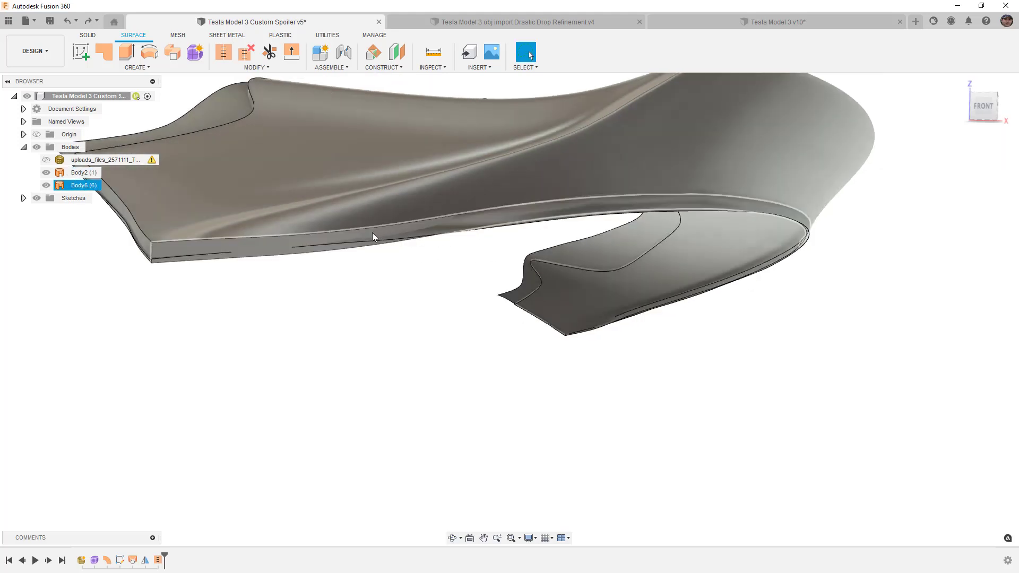
pyautogui.click(401, 260)
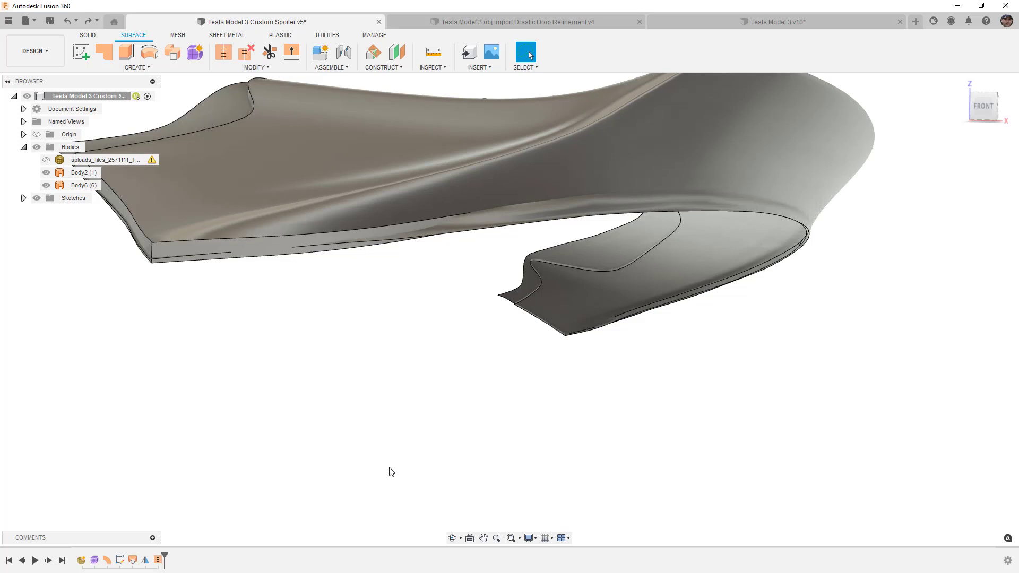
pyautogui.click(146, 248)
pyautogui.click(225, 428)
pyautogui.click(330, 250)
pyautogui.click(337, 244)
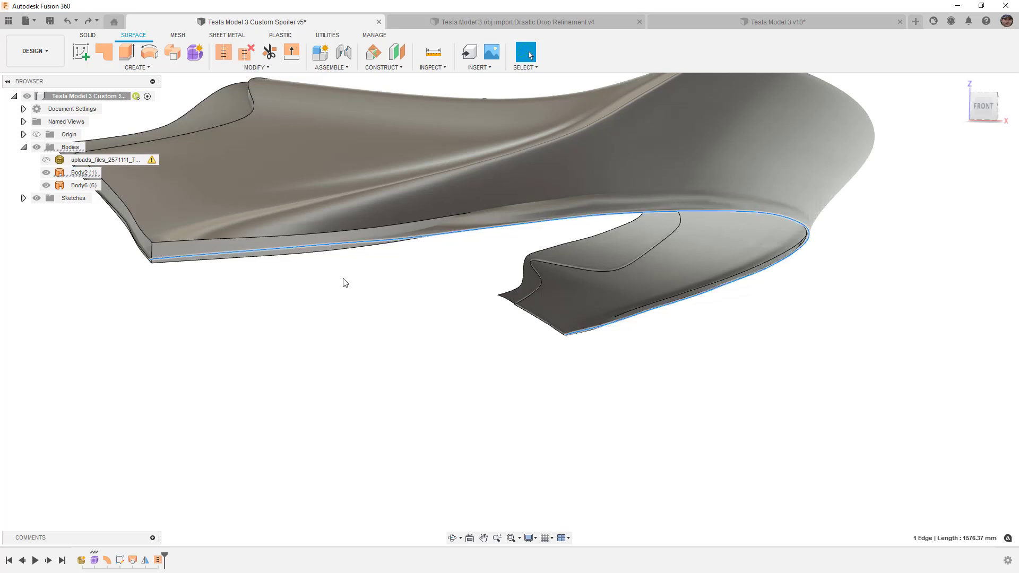
pyautogui.moveTo(312, 293)
pyautogui.keyDown('shift'); pyautogui.mouseDown(button='middle')
pyautogui.moveTo(321, 286)
pyautogui.moveTo(325, 301)
pyautogui.mouseUp(button='middle'); pyautogui.keyUp('shift')
pyautogui.click(406, 364)
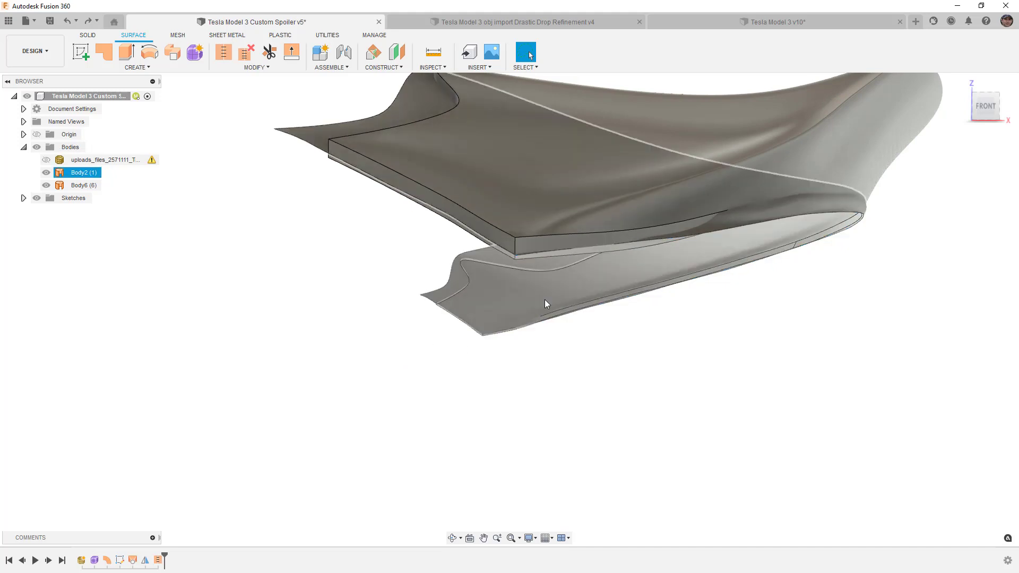
pyautogui.click(683, 238)
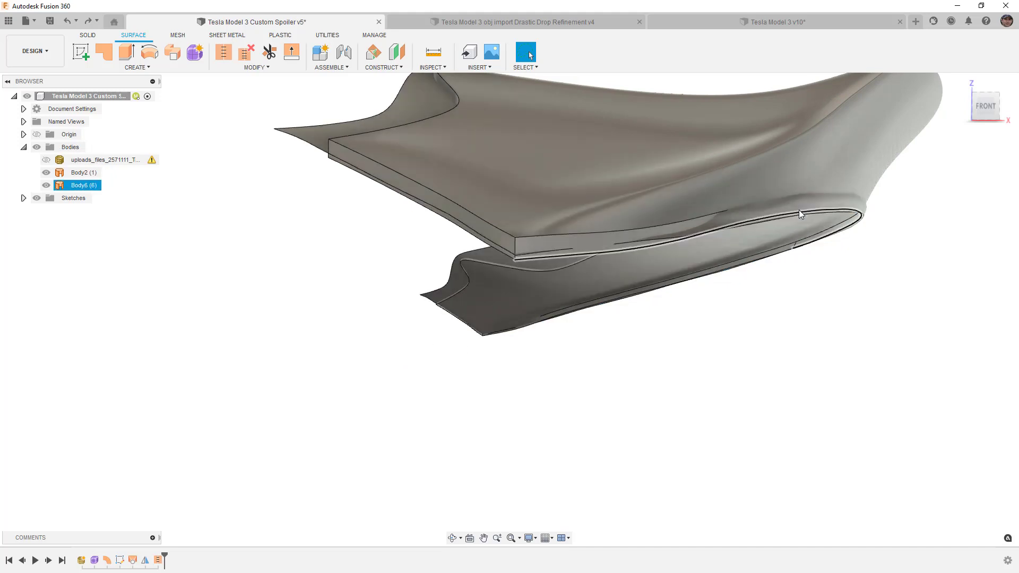
pyautogui.click(213, 495)
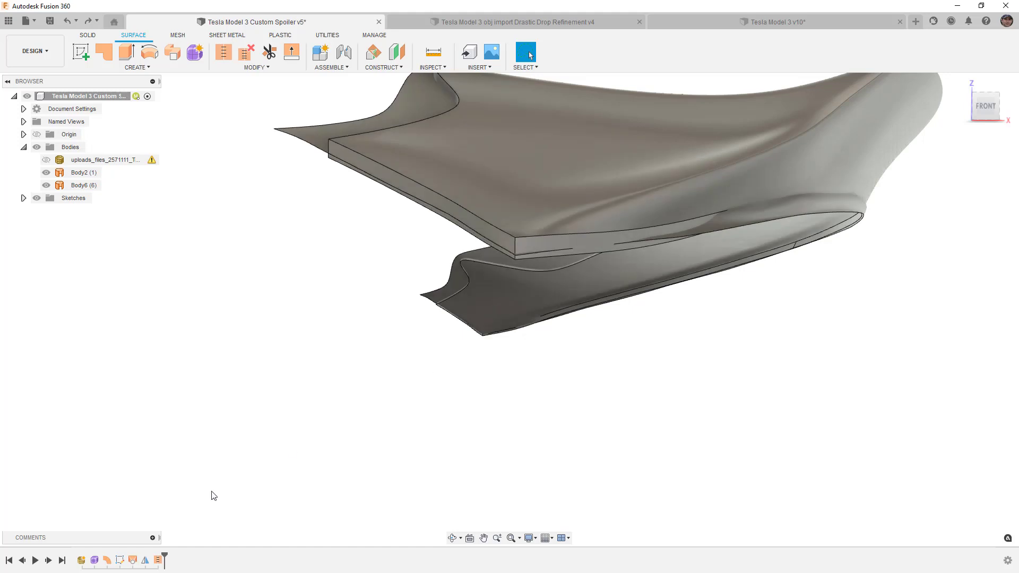
pyautogui.click(95, 560)
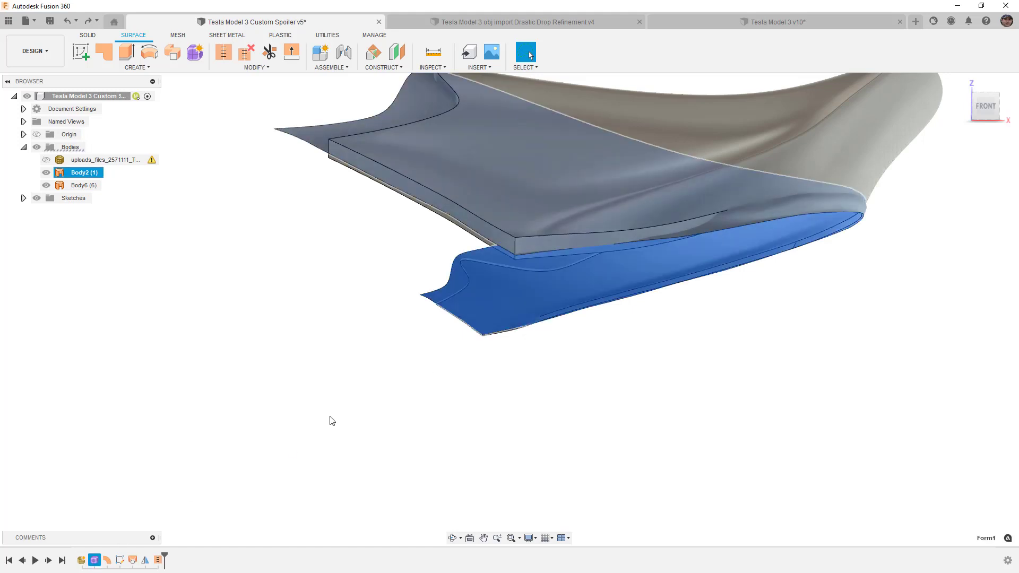
pyautogui.click(290, 427)
# Roll the timeline back to just before the loft and hide Body1 and Body2, leaving the ruled surface Body3 visible.
pyautogui.moveTo(164, 559); pyautogui.dragTo(127, 558)
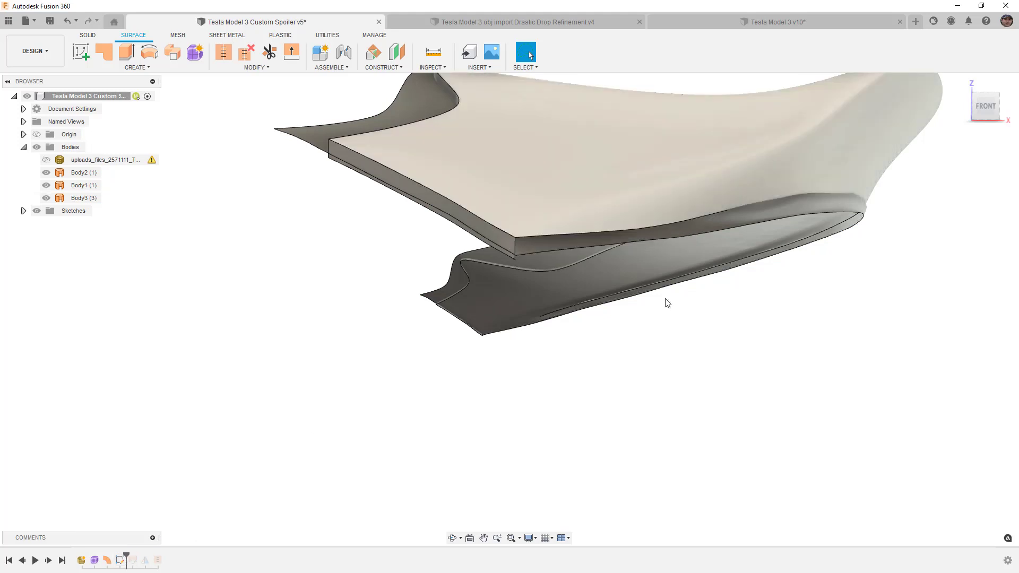
pyautogui.keyDown('shift'); pyautogui.moveTo(603, 341); pyautogui.dragTo(634, 366, button='middle'); pyautogui.keyUp('shift')
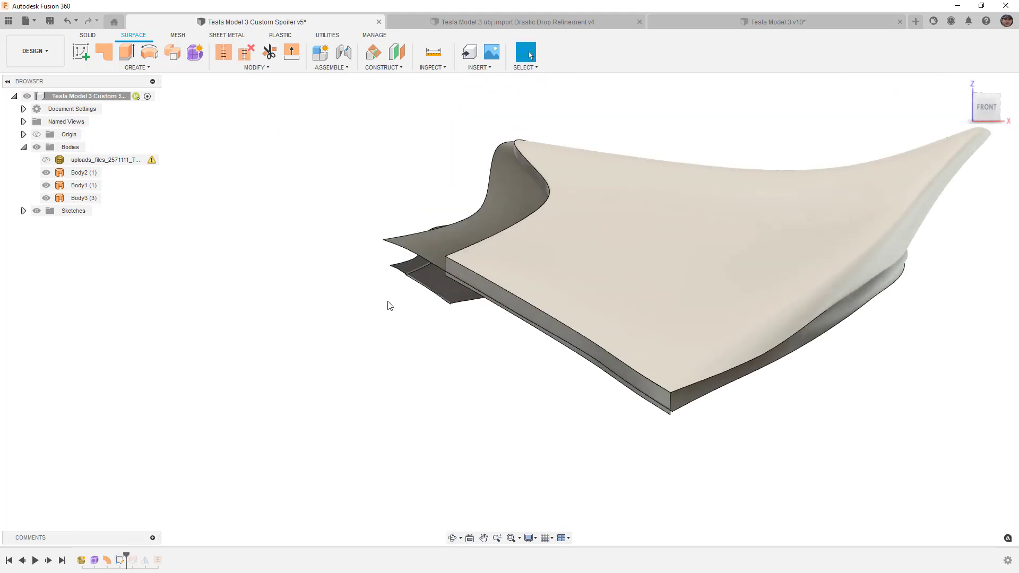
pyautogui.click(47, 185)
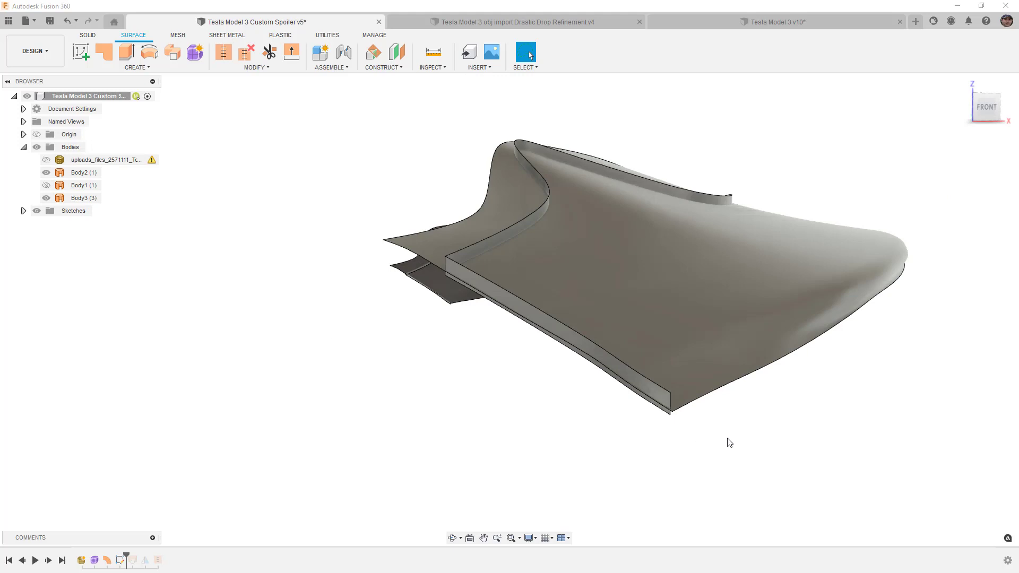
pyautogui.click(67, 198)
pyautogui.click(47, 198)
pyautogui.click(46, 197)
pyautogui.click(46, 172)
# Start a sketch on the XZ origin plane and project the short end edge of the ruled surface Body3 into it.
pyautogui.click(988, 110)
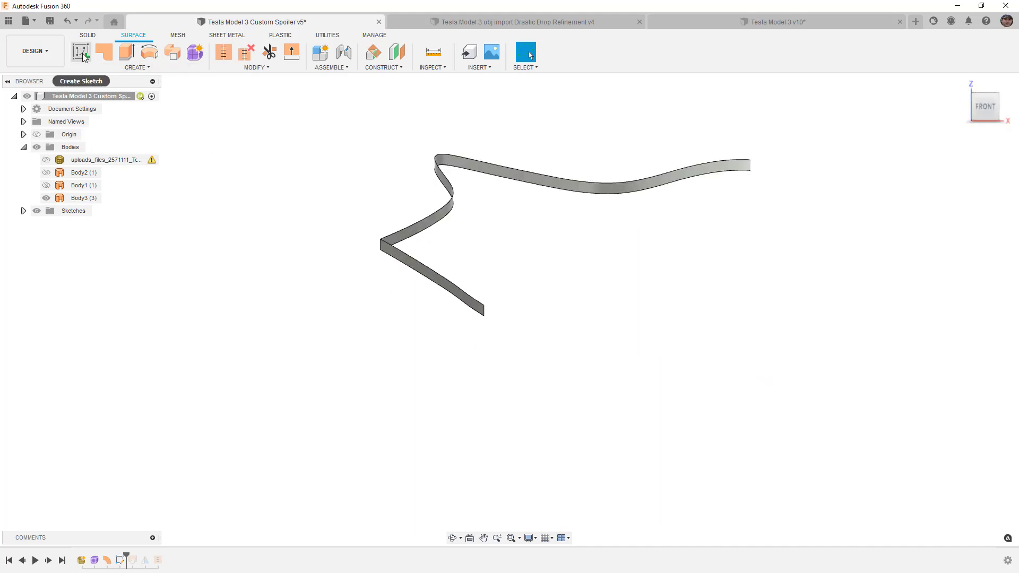
pyautogui.click(23, 134)
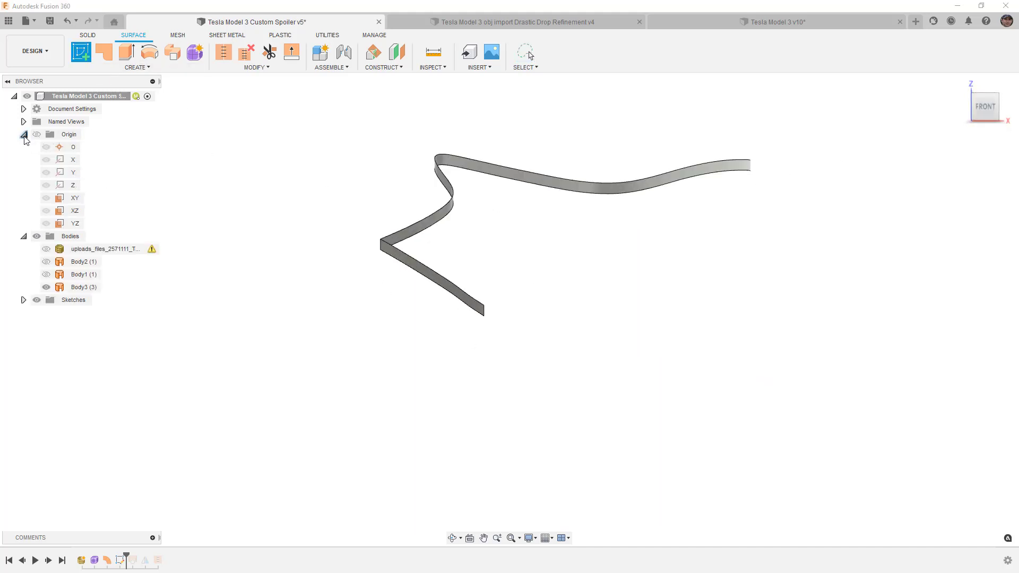
pyautogui.click(78, 198)
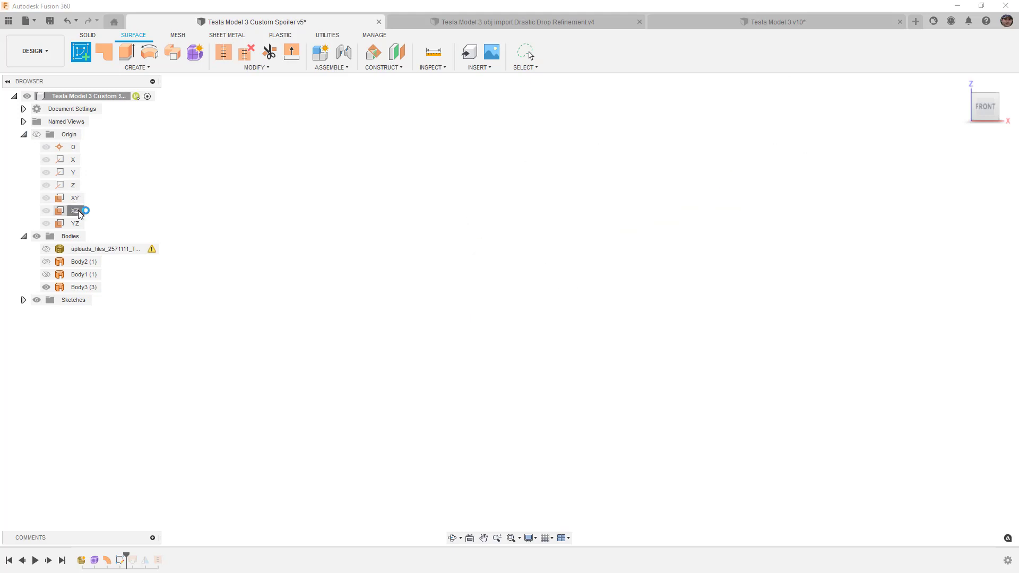
pyautogui.middleClick(414, 248)
pyautogui.middleClick(414, 247)
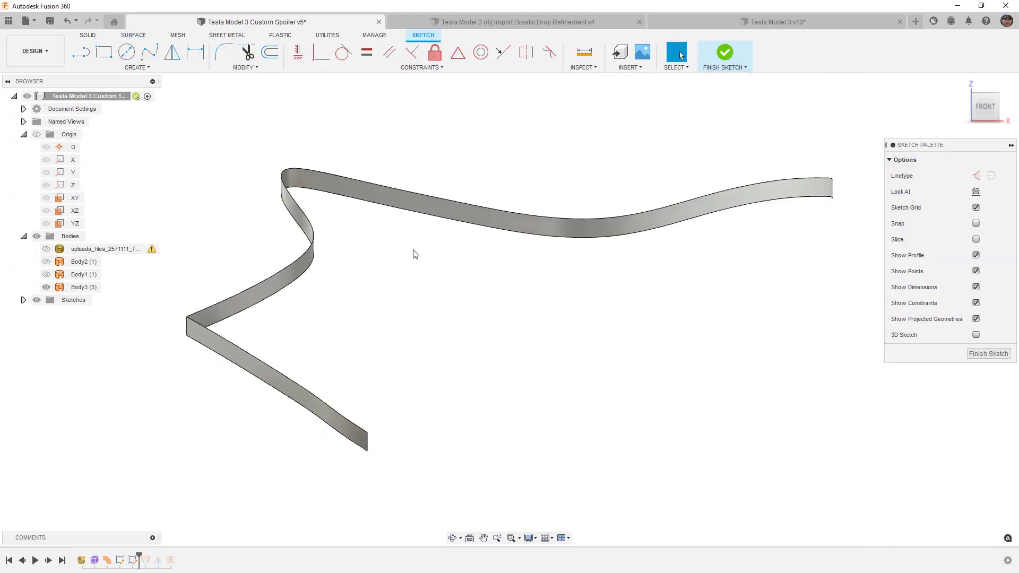
pyautogui.scroll(3, 378, 462)
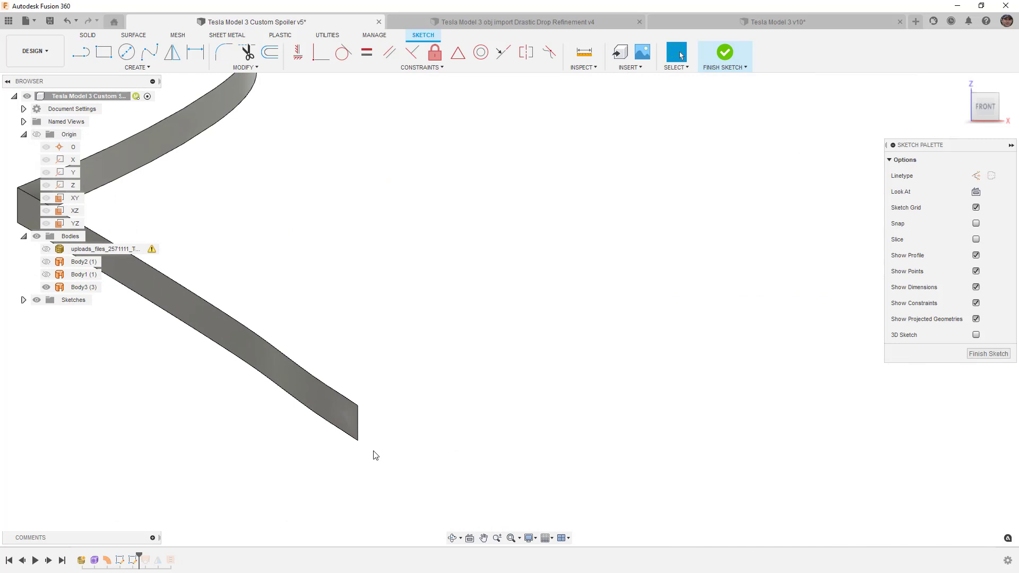
pyautogui.press('p')
pyautogui.click(361, 422)
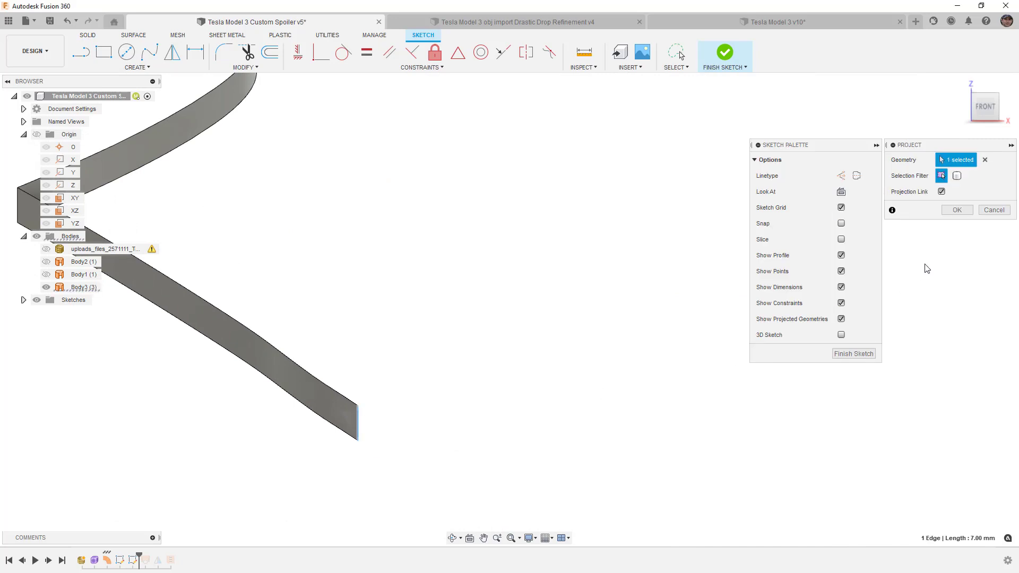
pyautogui.click(957, 209)
# Sketch a slanted line about 11.6 mm long at about 125° from the projected edge's upper endpoint across the strip, and finish the sketch.
pyautogui.press('l')
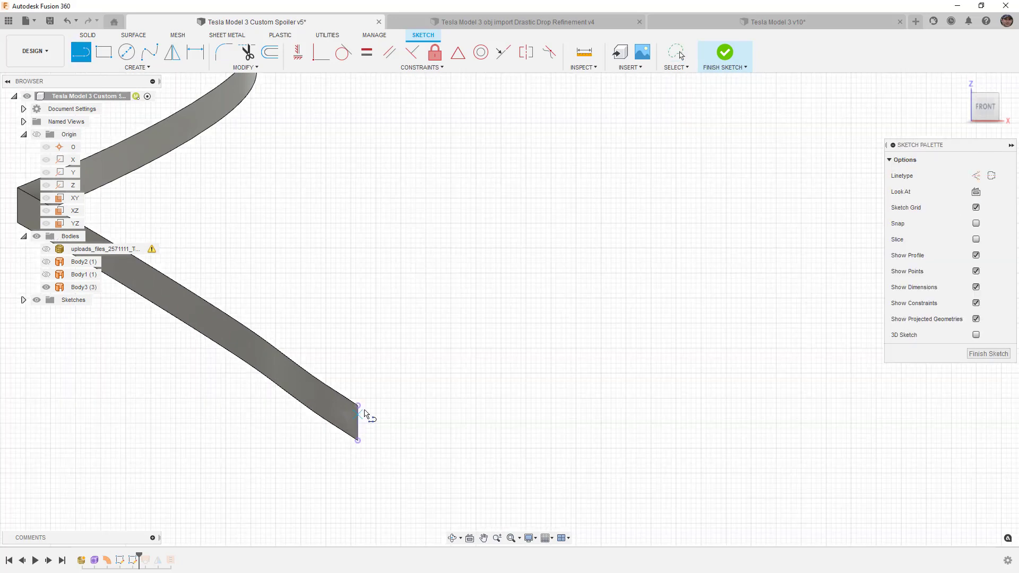
pyautogui.click(358, 406)
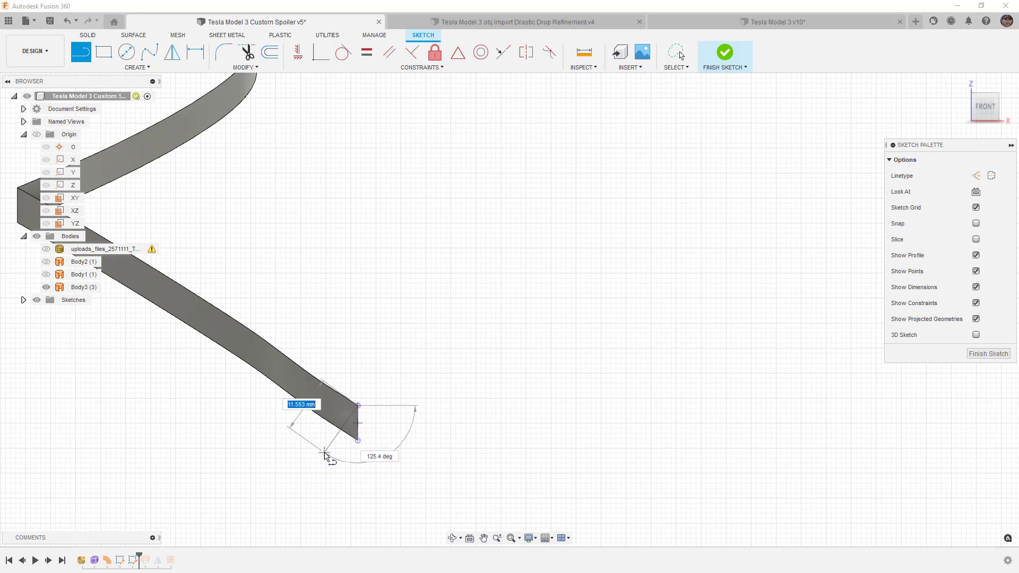
pyautogui.click(325, 454)
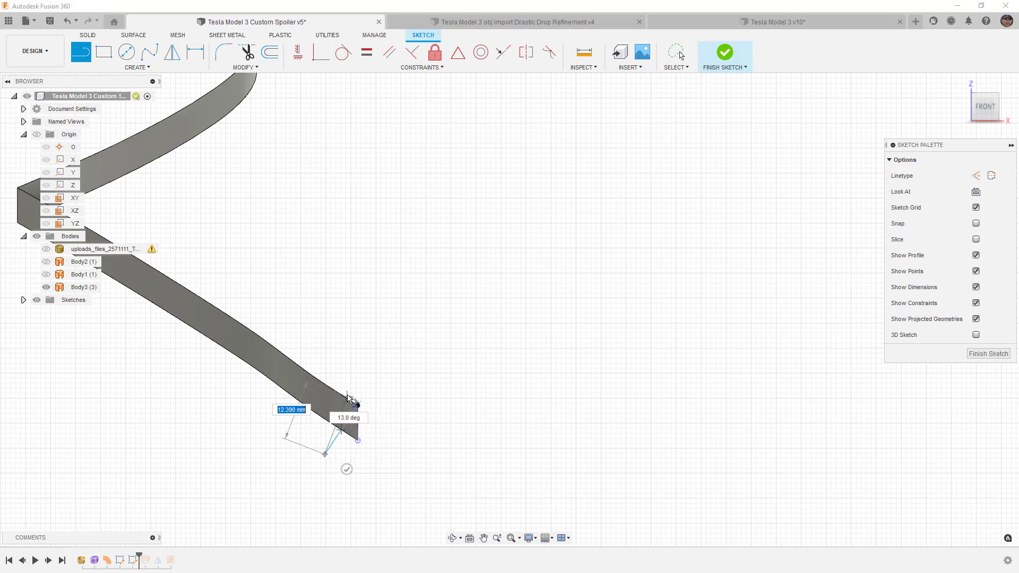
pyautogui.press('Escape')
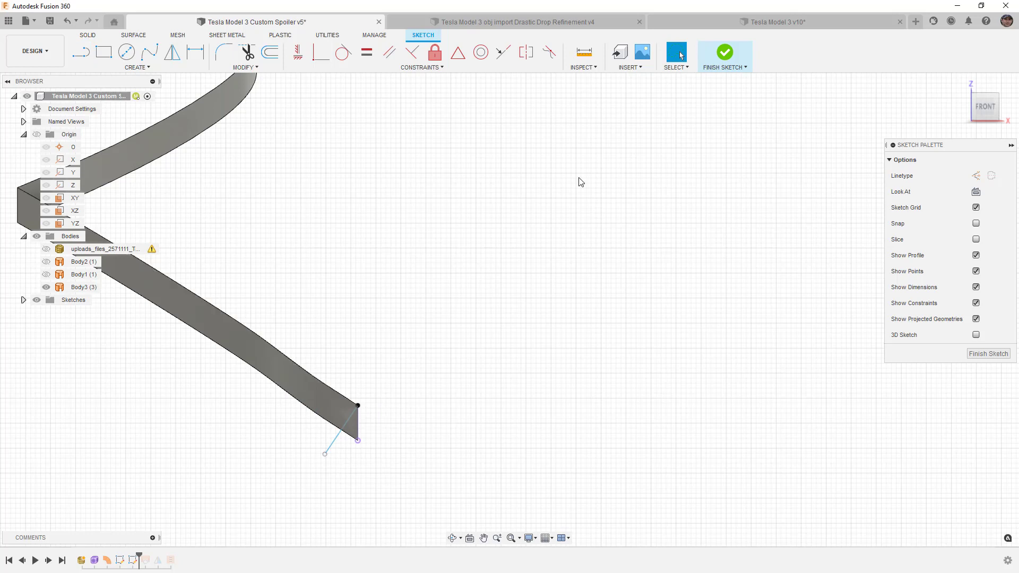
pyautogui.click(725, 52)
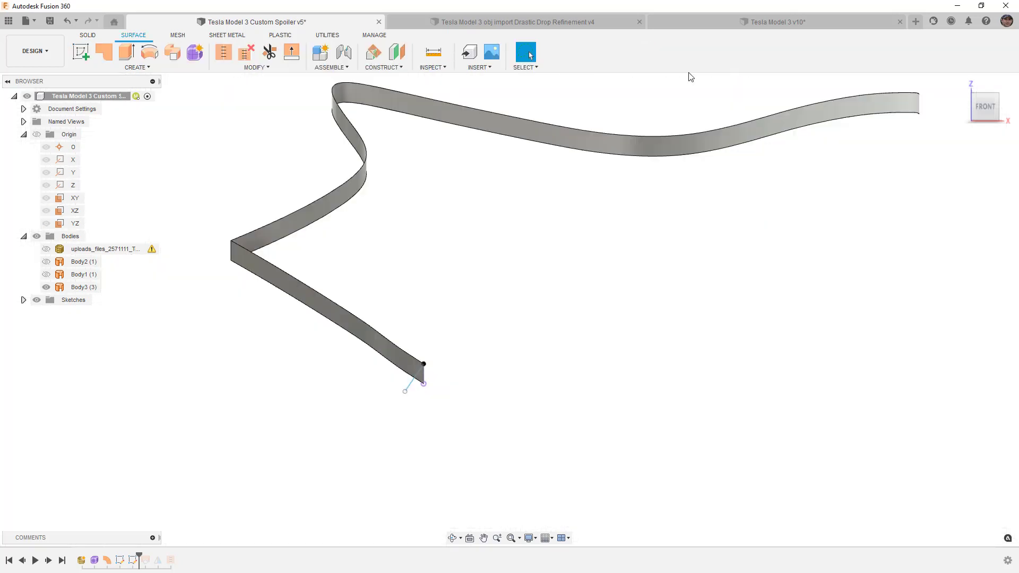
# Trim the ruled surface Body3 with the slanted sketch line, removing the small triangular piece at the strip's end.
pyautogui.click(269, 52)
pyautogui.click(409, 387)
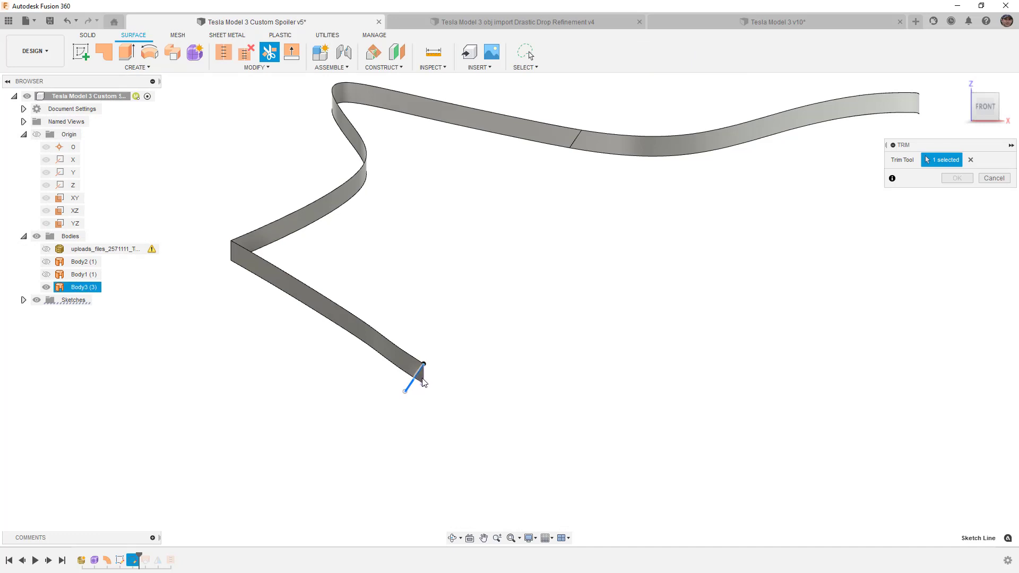
pyautogui.keyDown('shift'); pyautogui.moveTo(451, 367); pyautogui.dragTo(453, 369, button='middle'); pyautogui.keyUp('shift')
pyautogui.scroll(5, 522, 346)
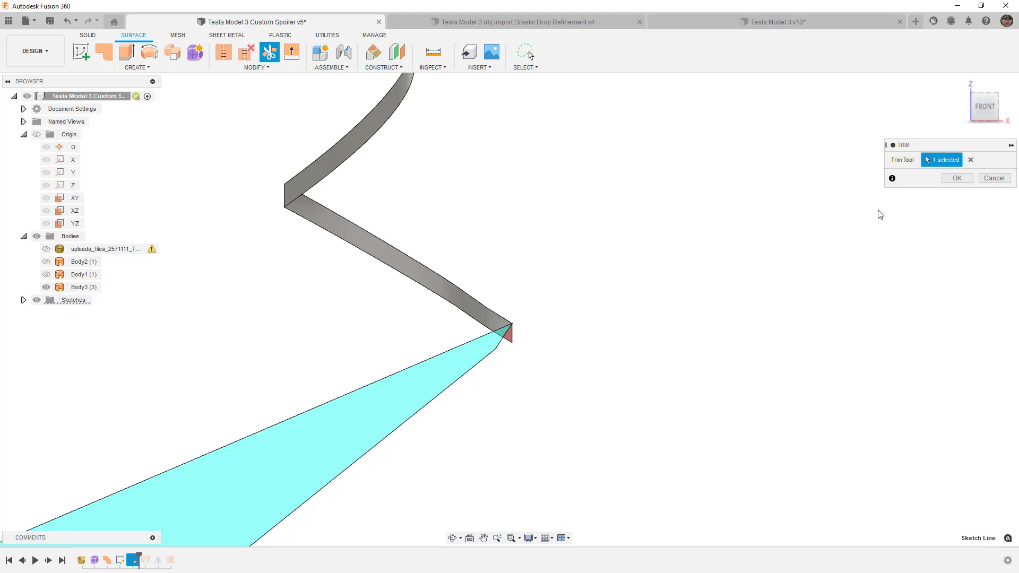
pyautogui.click(956, 178)
# Hide Sketch2 and show the upper surface Body1 together with the trimmed strip.
pyautogui.scroll(-2, 525, 236)
pyautogui.scroll(-4, 525, 247)
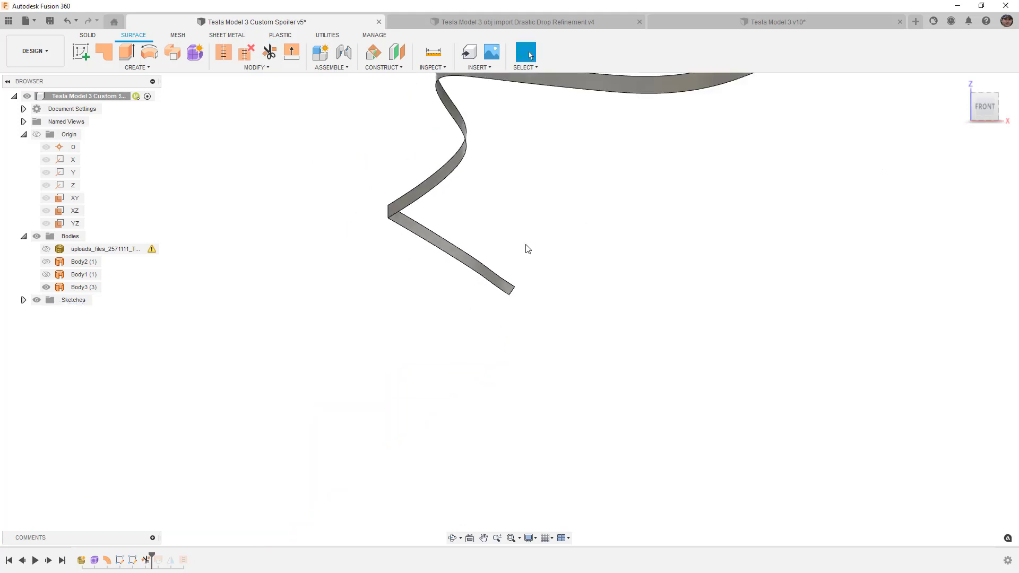
pyautogui.click(23, 301)
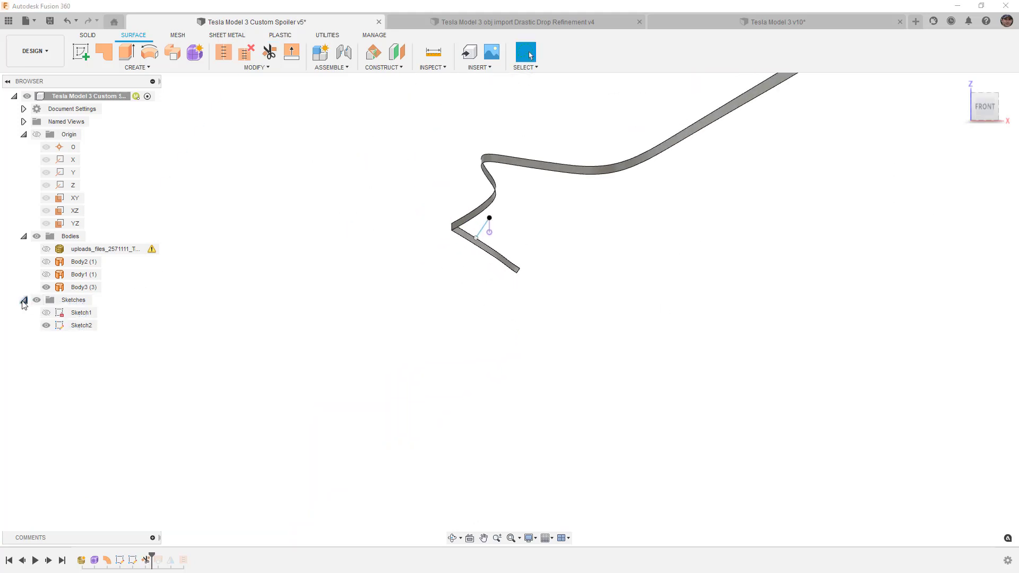
pyautogui.click(47, 325)
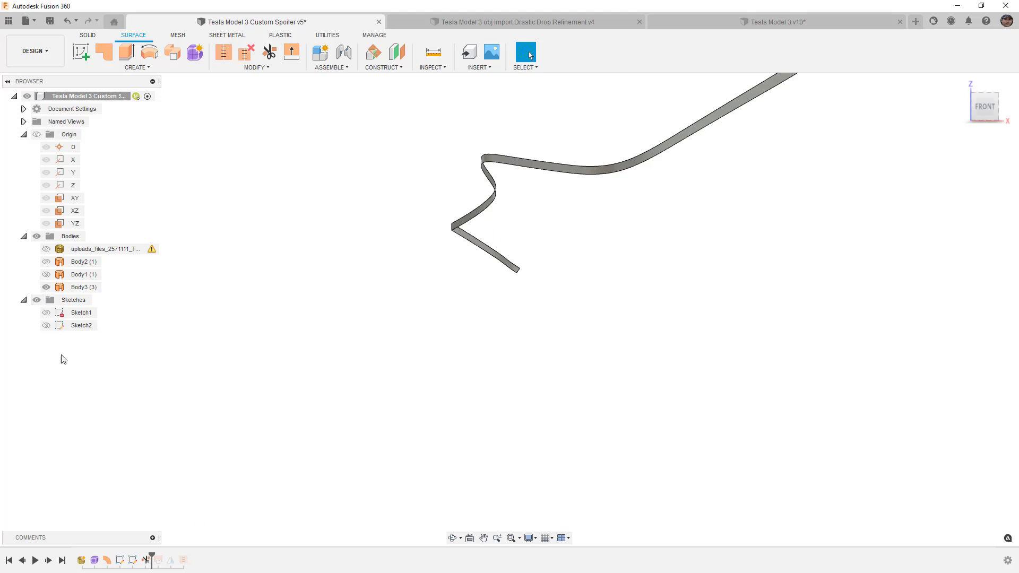
pyautogui.click(46, 274)
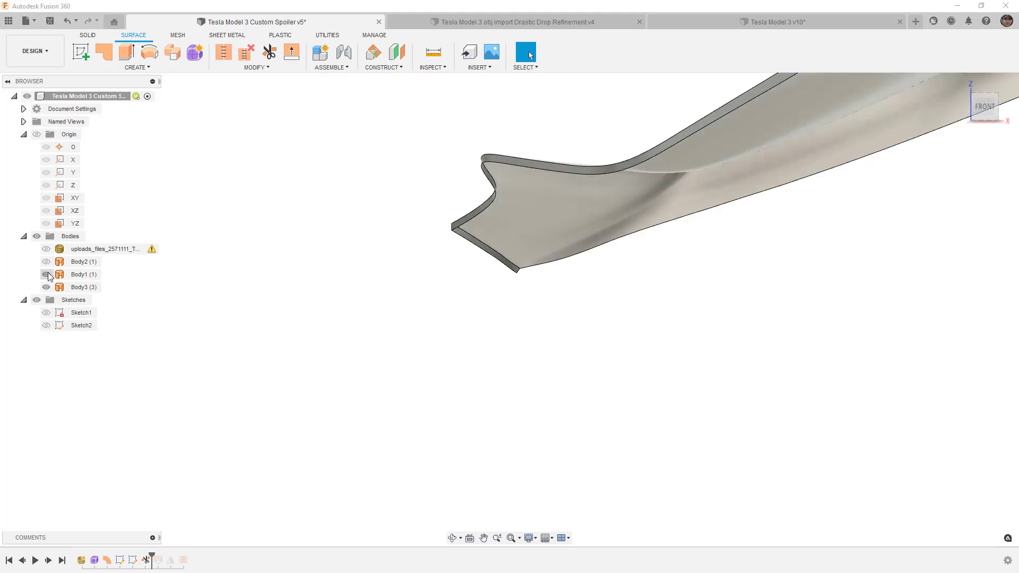
# Roll the history past the rear loft and edit it, adding the trimmed ruled strip's slanted end edge as its missing profile.
pyautogui.moveTo(151, 556); pyautogui.dragTo(165, 556)
pyautogui.rightClick(159, 561)
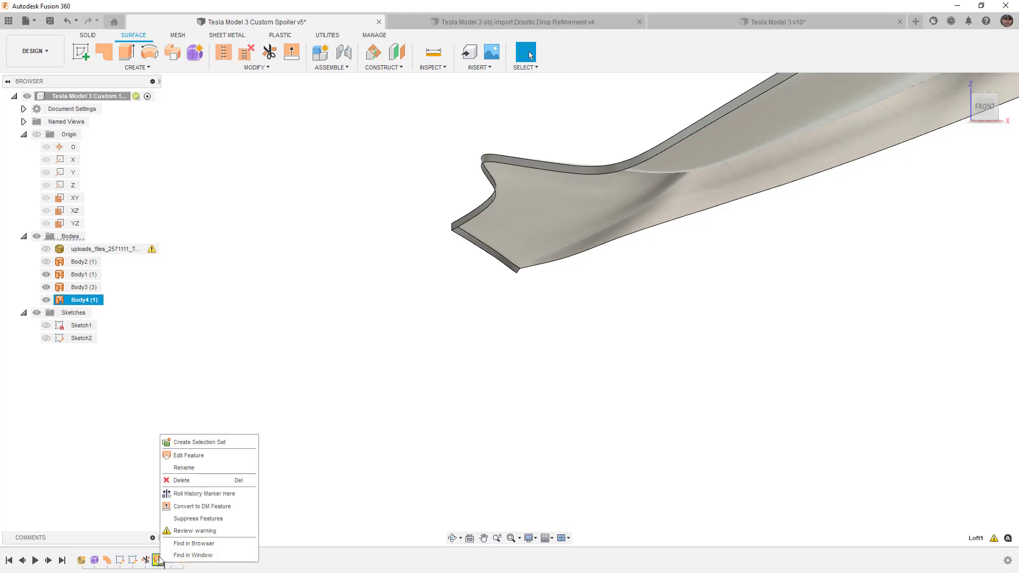
pyautogui.click(189, 455)
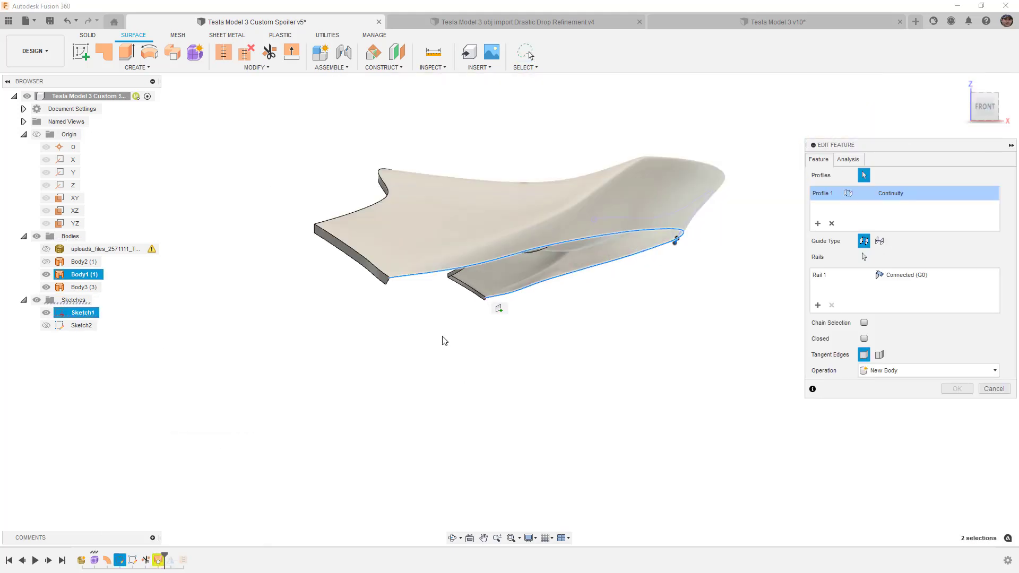
pyautogui.scroll(3, 431, 288)
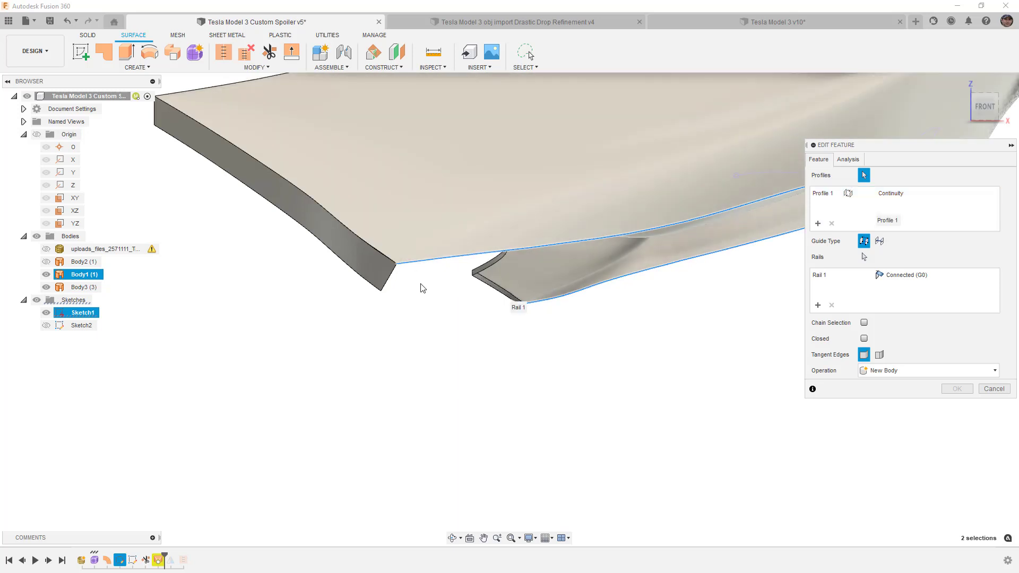
pyautogui.click(396, 274)
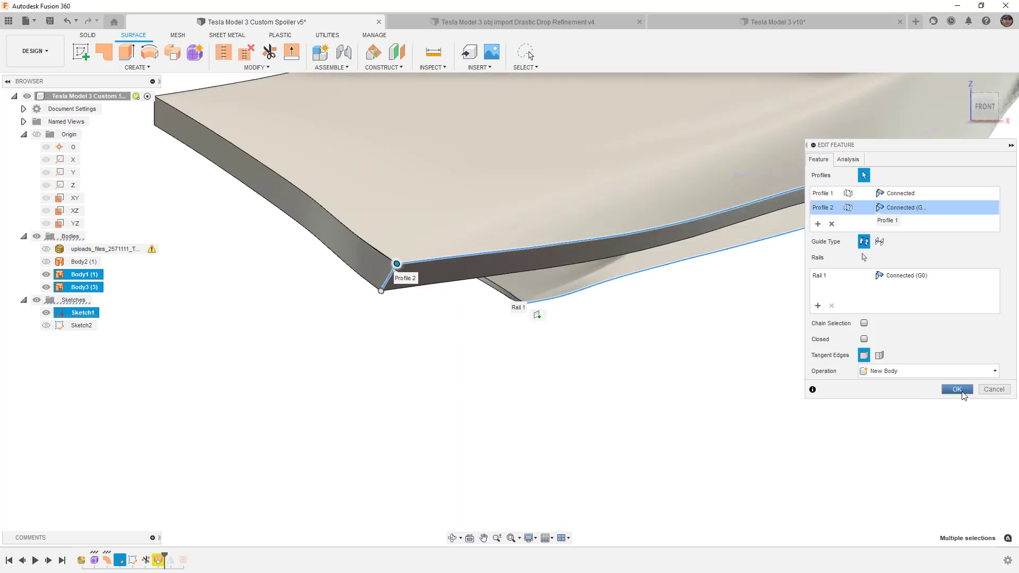
pyautogui.click(959, 390)
# Roll the history forward to its end and show the lower surface Body2 together with the stitched Body6.
pyautogui.moveTo(164, 558); pyautogui.dragTo(189, 557)
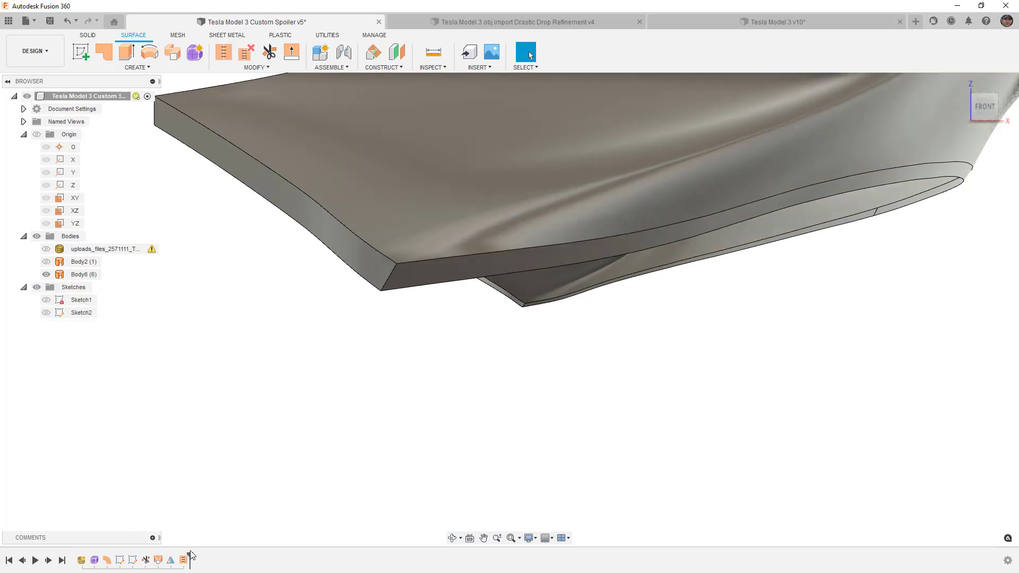
pyautogui.click(46, 262)
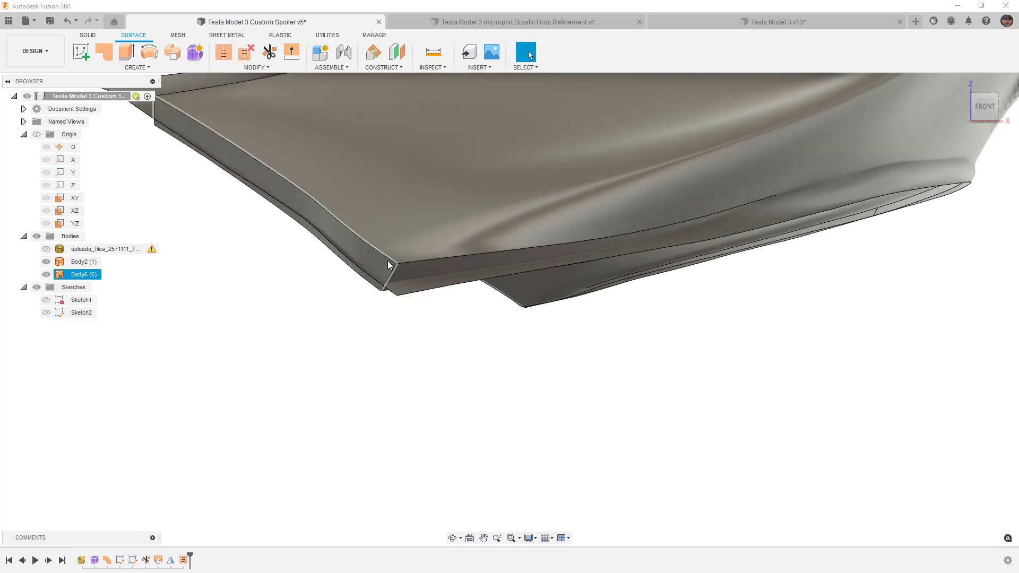
pyautogui.scroll(-5, 644, 295)
pyautogui.scroll(5, 638, 296)
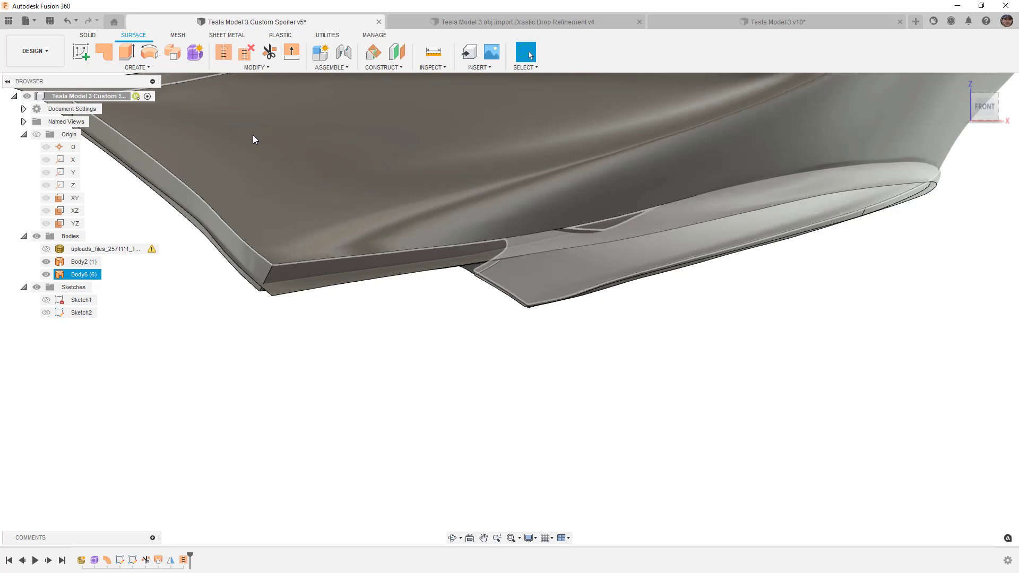
# Fillet the four short corner edges at the tips of Body6's side wall with a constant 5 mm radius.
pyautogui.click(256, 67)
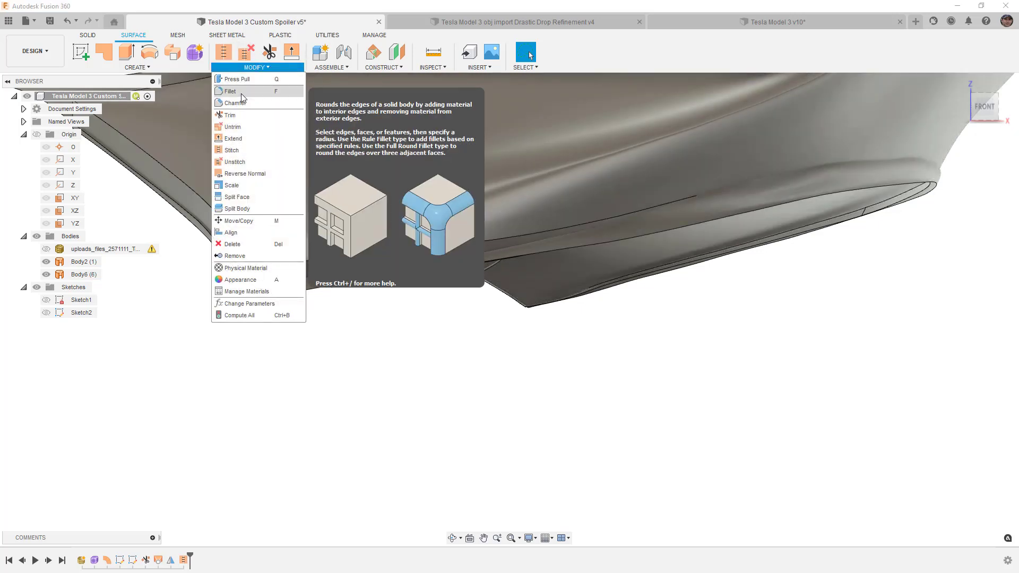
pyautogui.click(241, 95)
pyautogui.scroll(3, 259, 235)
pyautogui.click(270, 272)
pyautogui.scroll(-4, 309, 280)
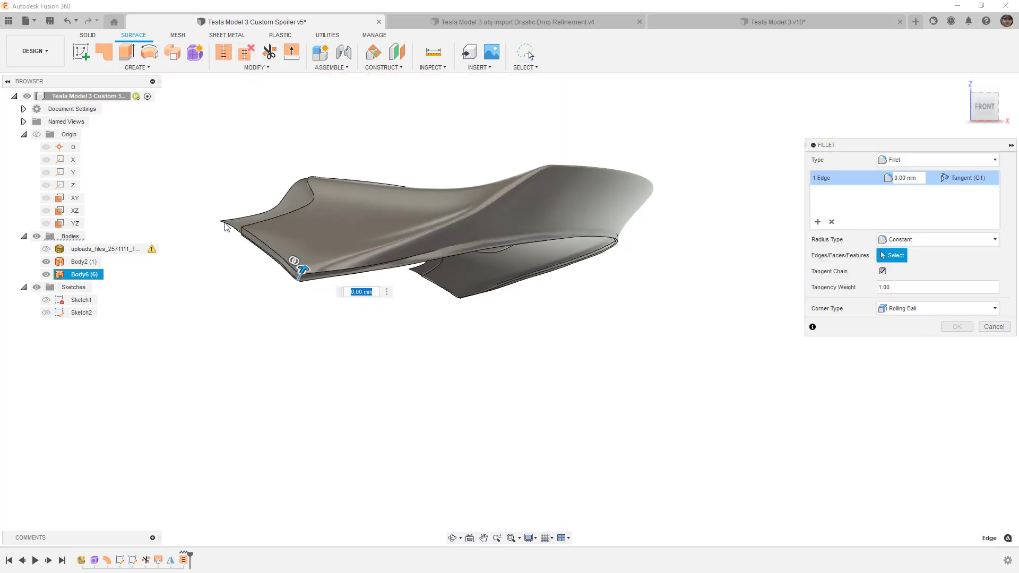
pyautogui.scroll(4, 240, 228)
pyautogui.click(245, 236)
pyautogui.keyDown('shift'); pyautogui.moveTo(512, 275); pyautogui.dragTo(500, 254, button='middle'); pyautogui.keyUp('shift')
pyautogui.scroll(5, 487, 327)
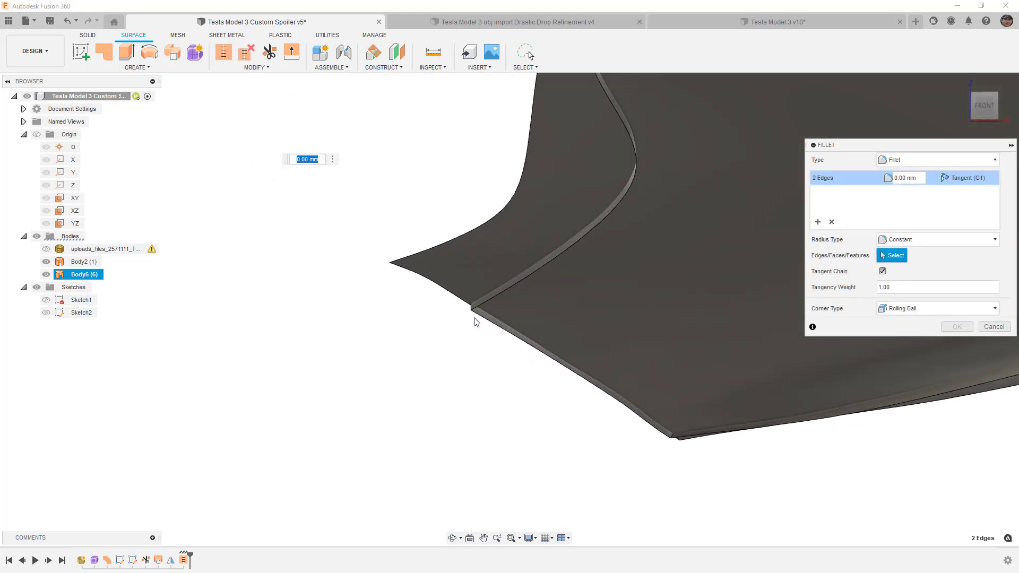
pyautogui.scroll(2, 475, 317)
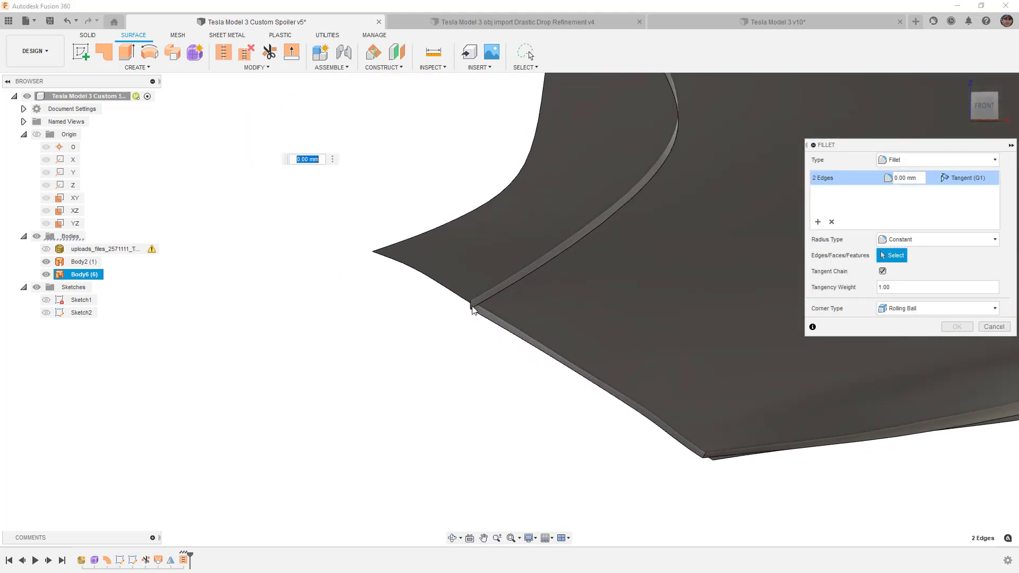
pyautogui.scroll(-1, 711, 467)
pyautogui.click(706, 455)
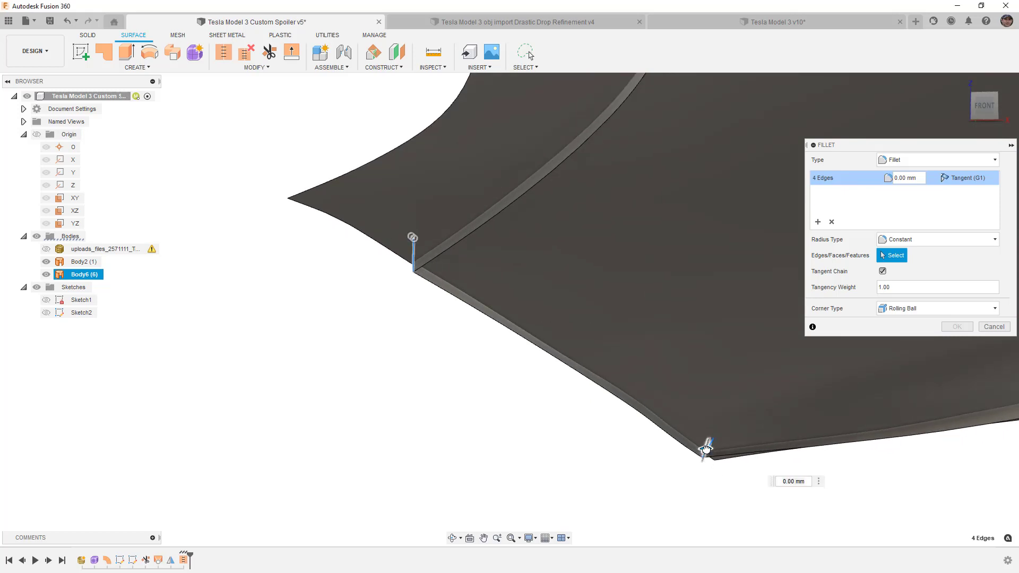
pyautogui.moveTo(706, 448); pyautogui.dragTo(693, 457)
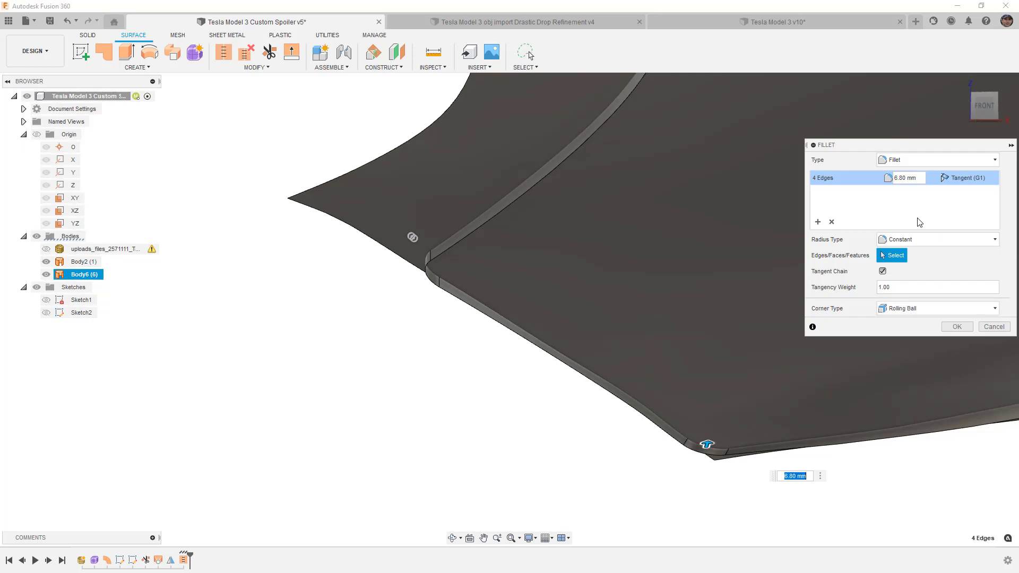
pyautogui.click(874, 179)
pyautogui.write('5')
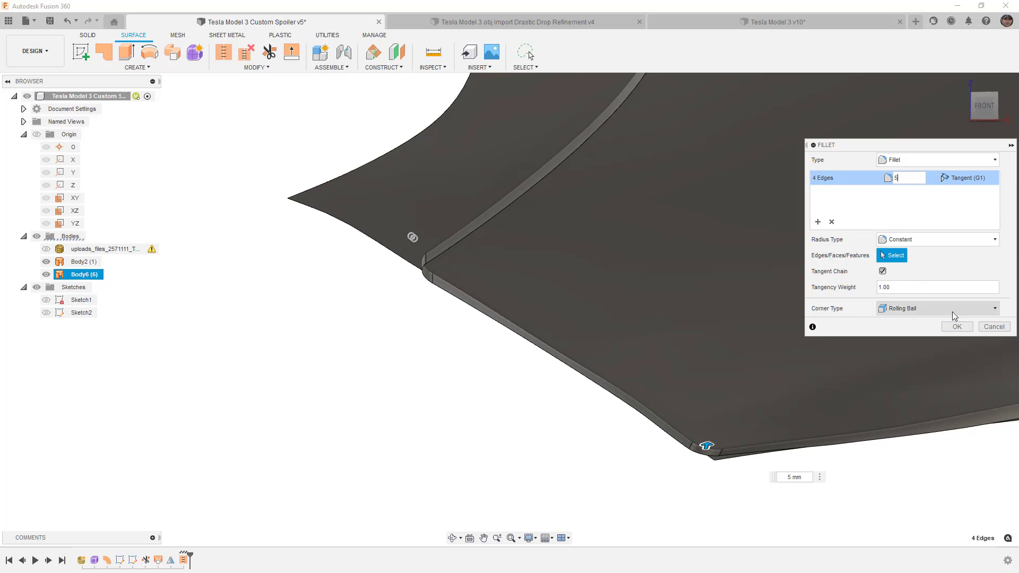
pyautogui.click(956, 326)
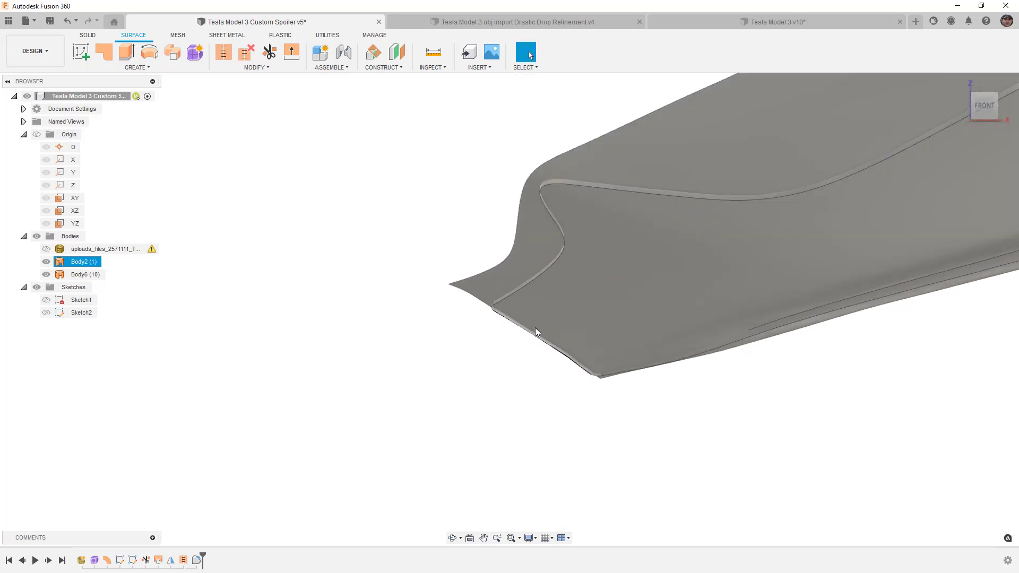
# Trim Body6 with the lower surface Body2, removing the side wall portion that extends below it.
pyautogui.scroll(-8, 534, 329)
pyautogui.keyDown('shift'); pyautogui.moveTo(555, 315); pyautogui.dragTo(557, 320, button='middle'); pyautogui.keyUp('shift')
pyautogui.press('Escape')
pyautogui.scroll(10, 562, 350)
pyautogui.scroll(-8, 544, 355)
pyautogui.press('t')
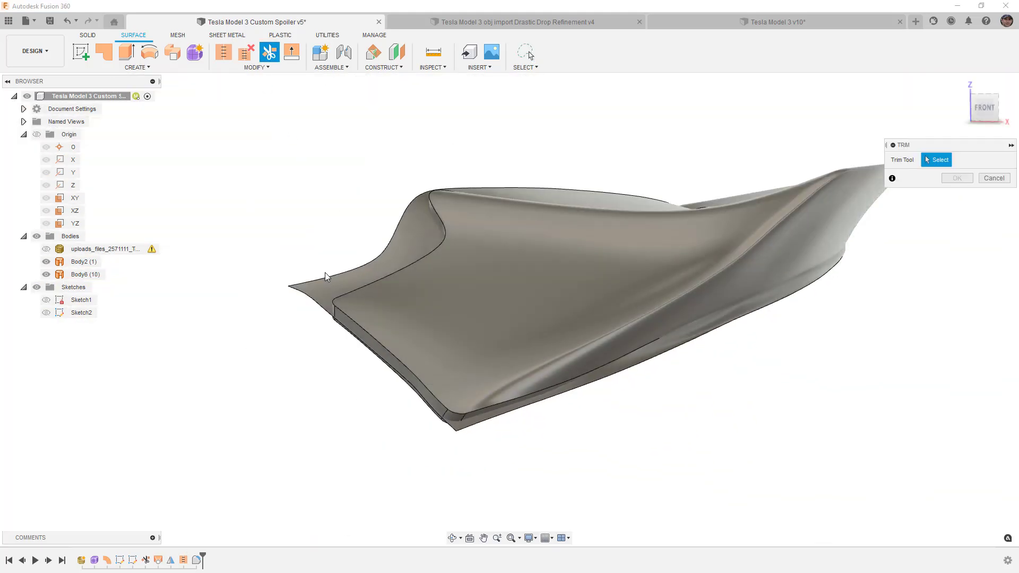
pyautogui.click(327, 280)
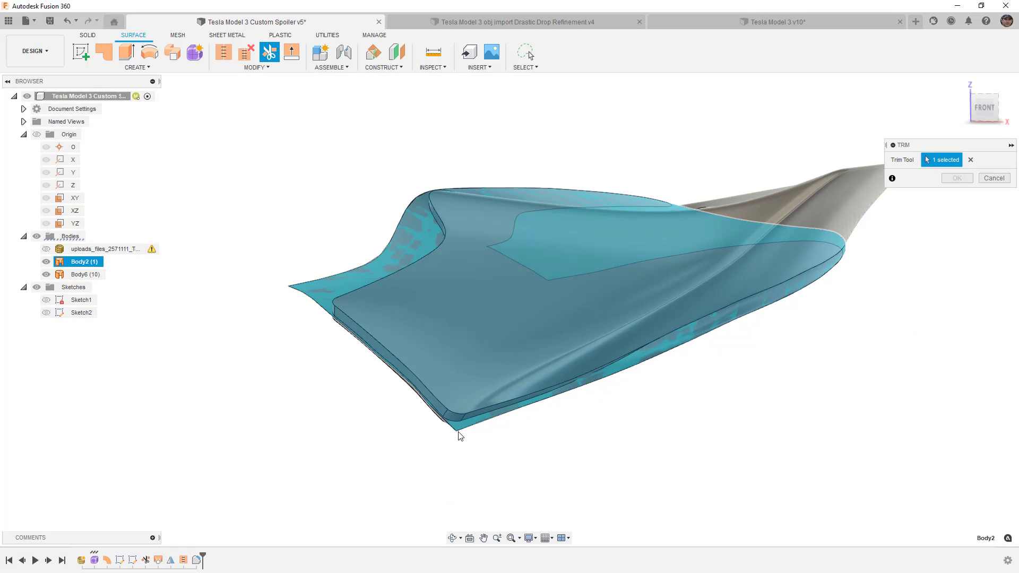
pyautogui.keyDown('shift'); pyautogui.moveTo(460, 435); pyautogui.dragTo(336, 391, button='middle'); pyautogui.keyUp('shift')
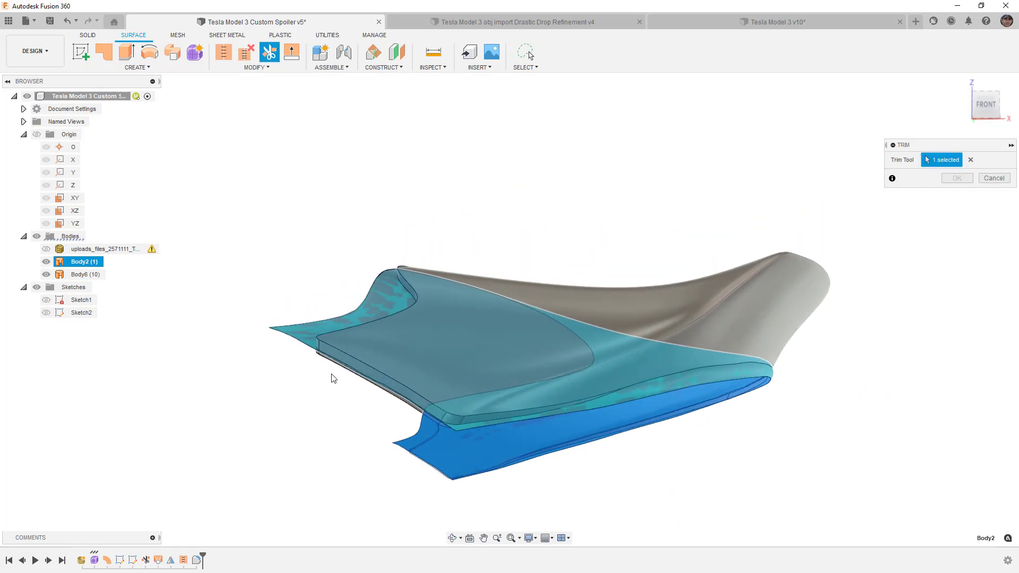
pyautogui.click(324, 361)
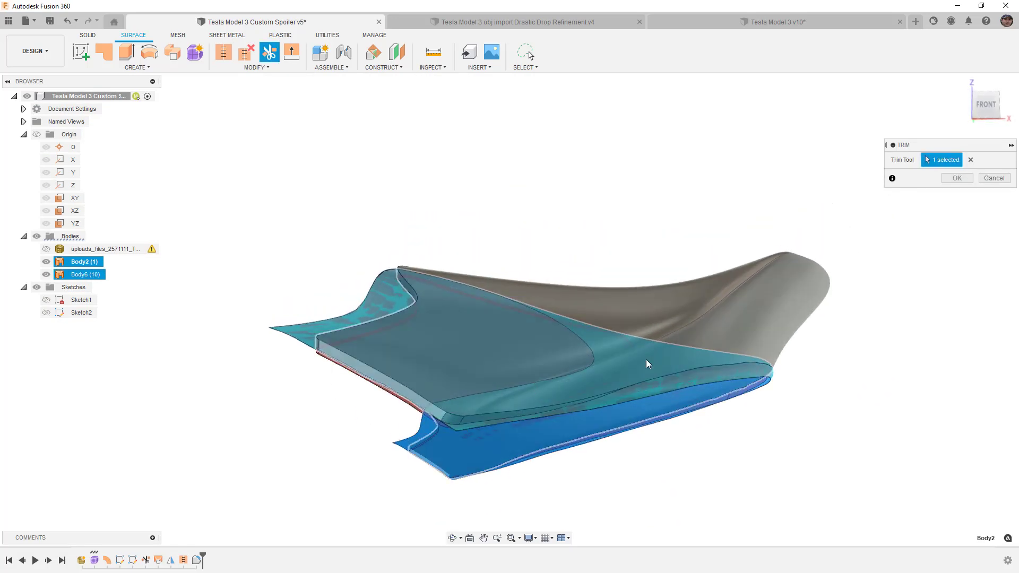
pyautogui.click(957, 178)
# Trim the lower surface Body2 with Body6, removing the overhang outside the side wall.
pyautogui.rightClick(930, 255)
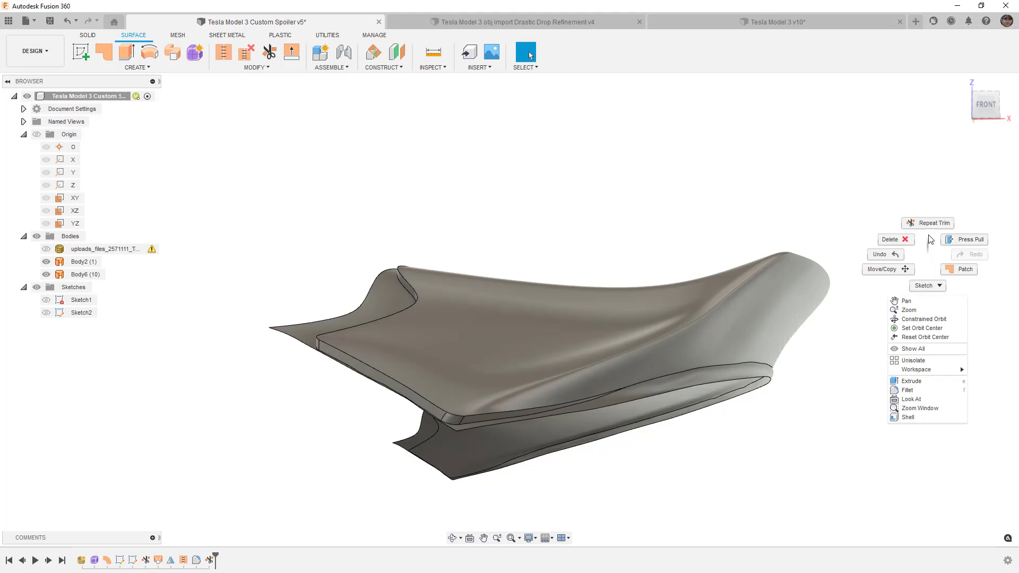
pyautogui.click(935, 227)
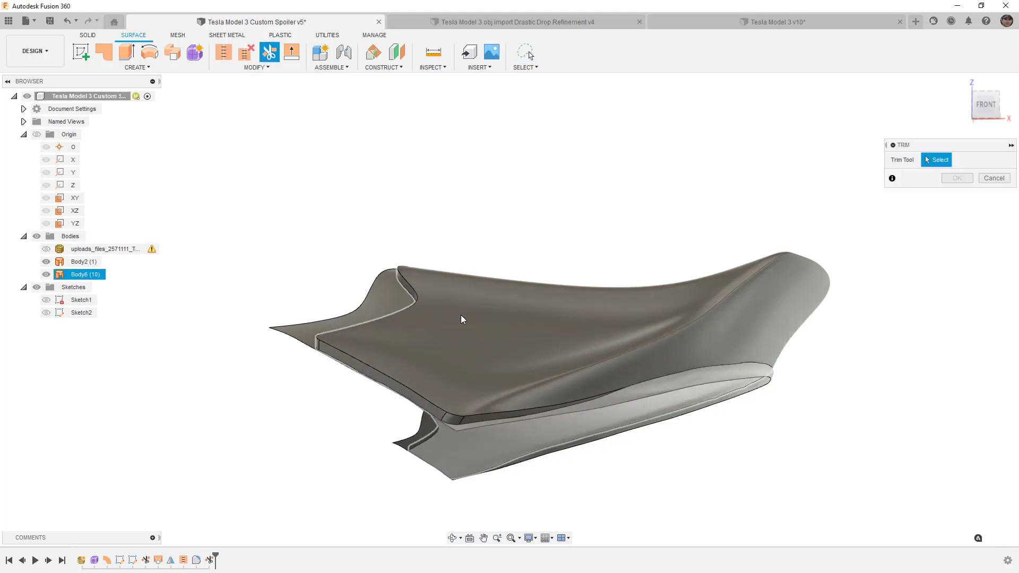
pyautogui.click(464, 318)
pyautogui.click(379, 302)
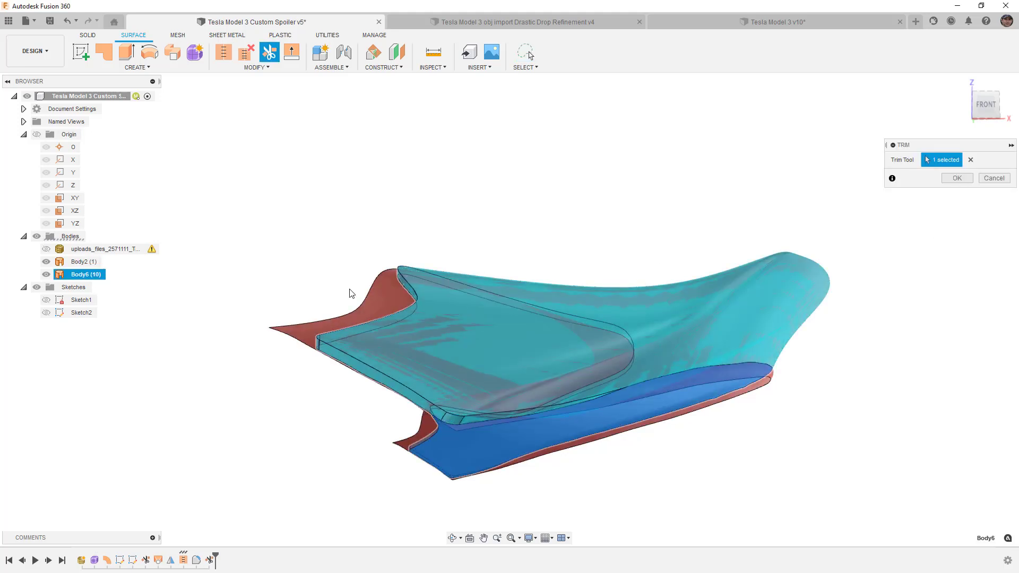
pyautogui.click(950, 179)
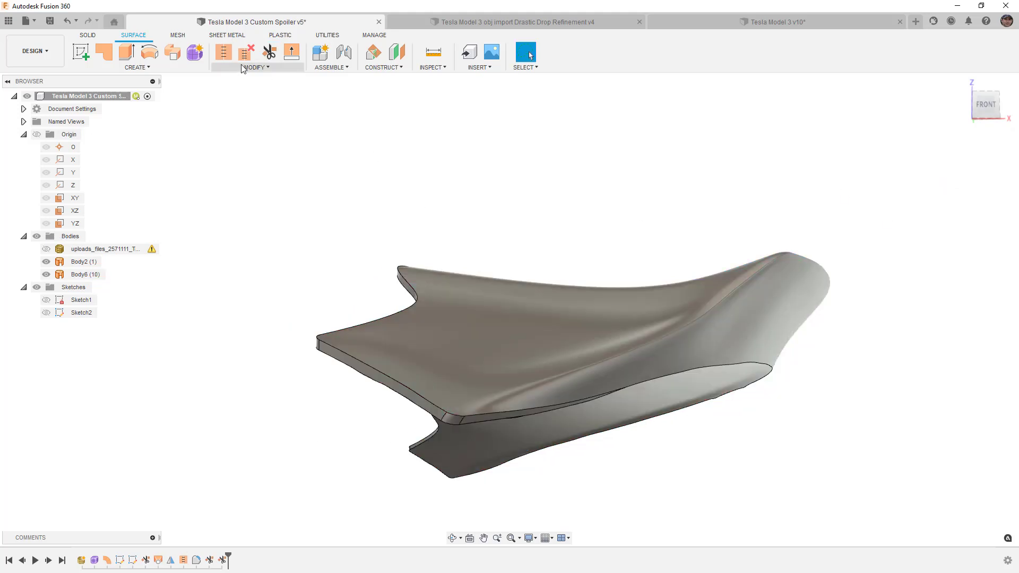
# Stitch Body6 and the lower surface Body2 into a new body with a 0.10 mm tolerance.
pyautogui.click(224, 52)
pyautogui.click(455, 318)
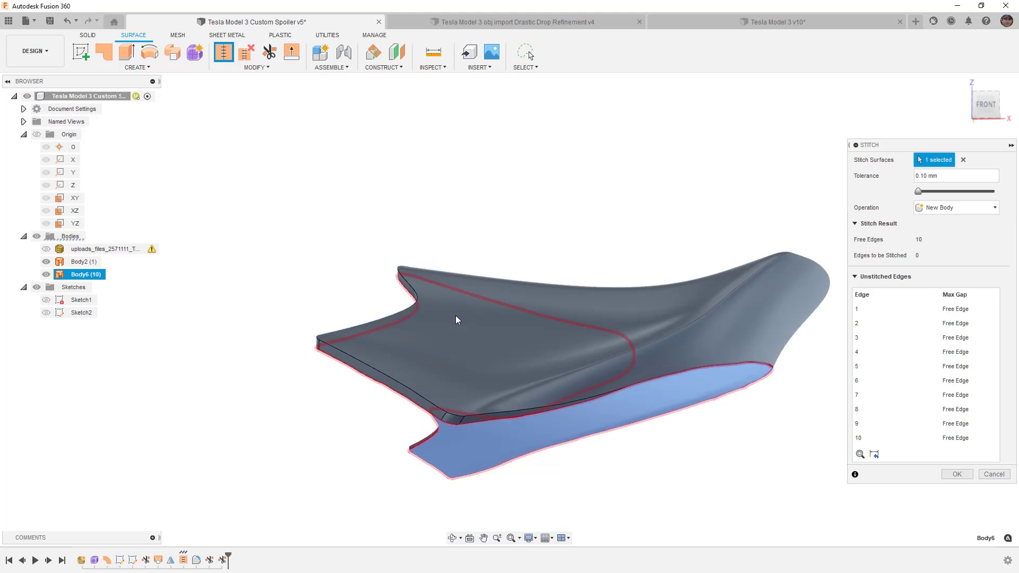
pyautogui.click(727, 387)
pyautogui.keyDown('shift'); pyautogui.moveTo(784, 376); pyautogui.dragTo(776, 371, button='middle'); pyautogui.keyUp('shift')
pyautogui.scroll(-4, 722, 367)
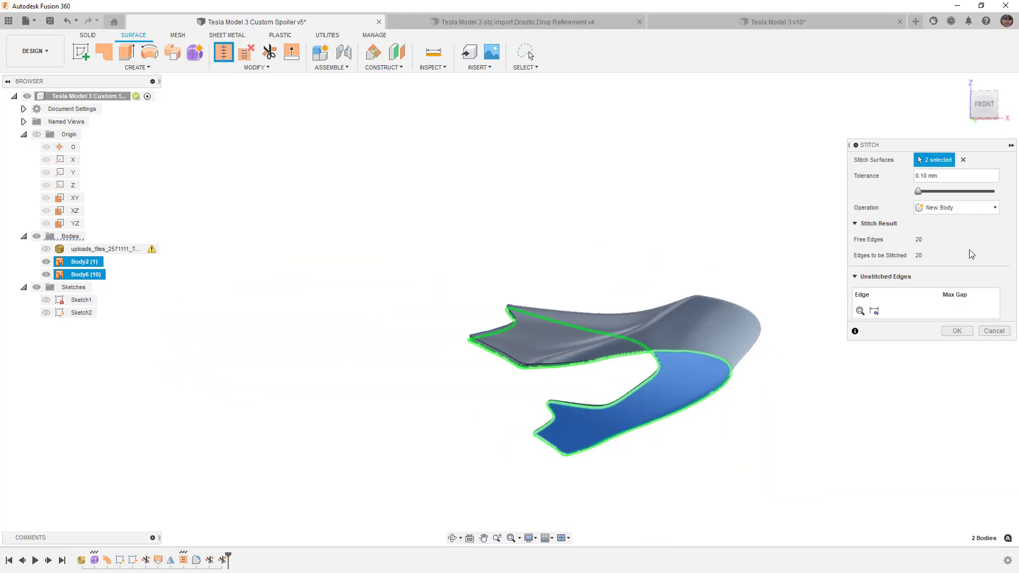
pyautogui.click(963, 331)
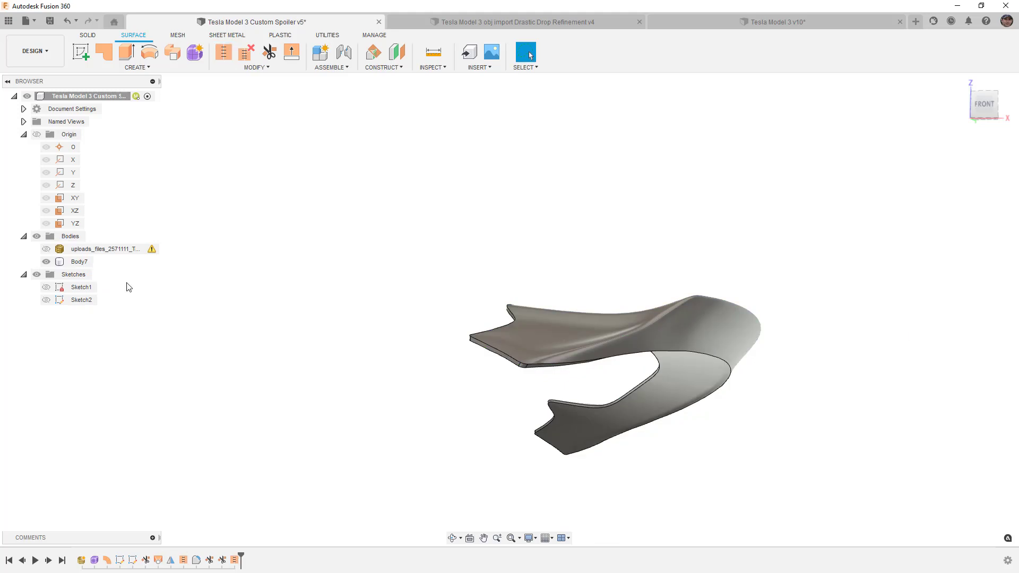
# Check the stitched body by highlighting it, and save the design as a new version.
pyautogui.click(88, 263)
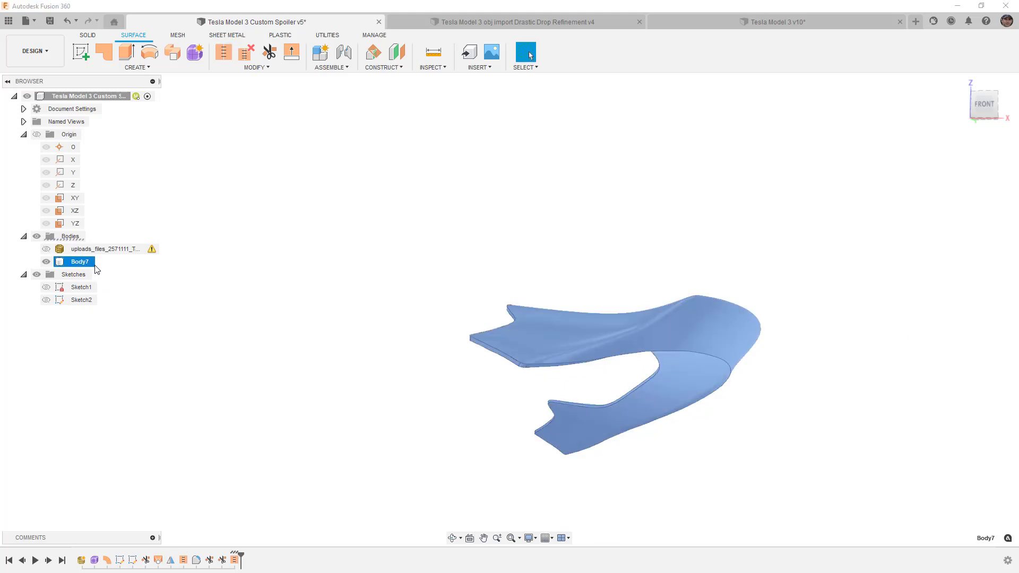
pyautogui.click(262, 266)
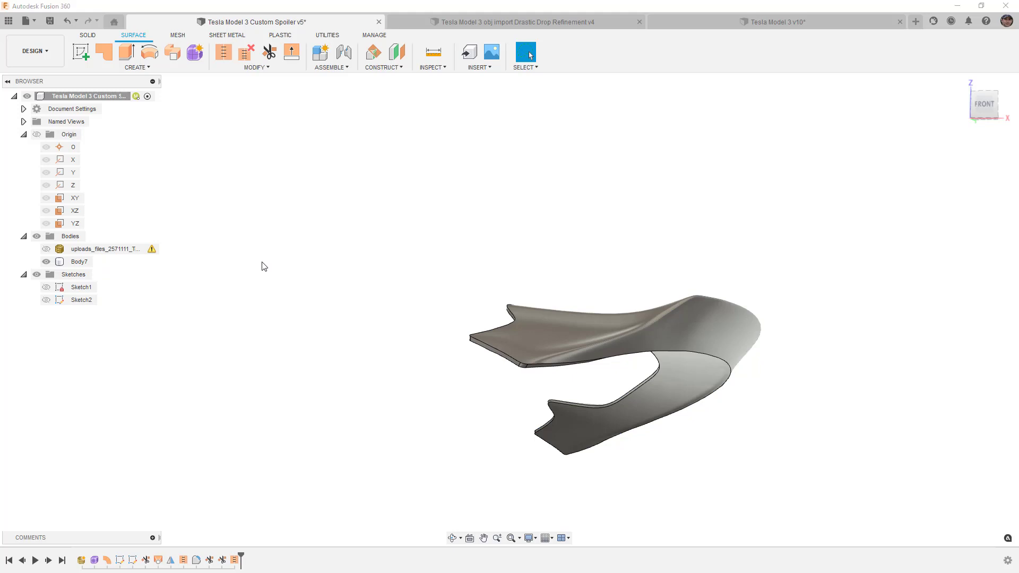
pyautogui.hotkey('ctrl', 's')
pyautogui.click(518, 319)
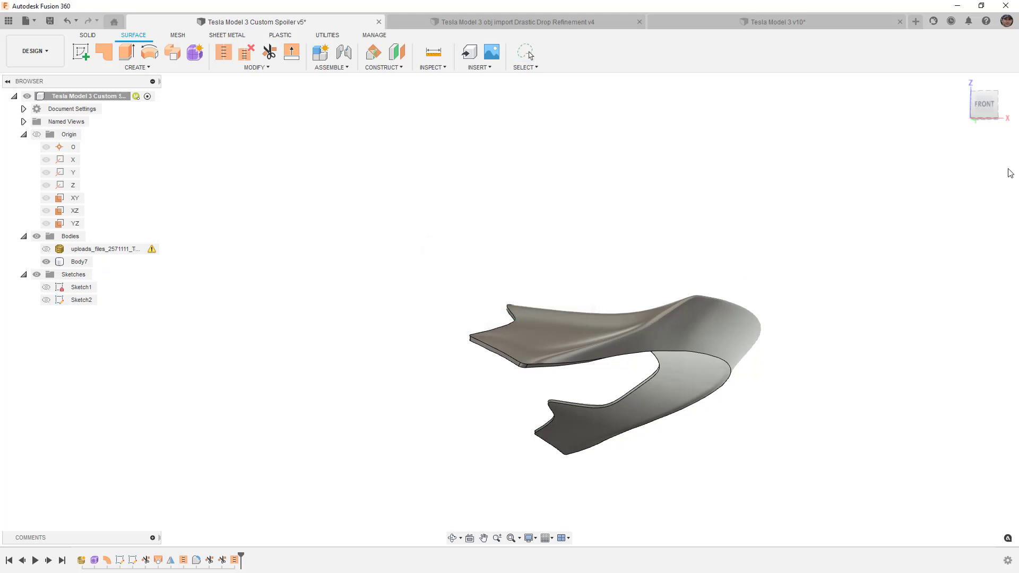
# Inspect the spoiler's interior with a section analysis on the XZ plane, shift the cut to -300 mm, and discard the analysis.
pyautogui.click(986, 106)
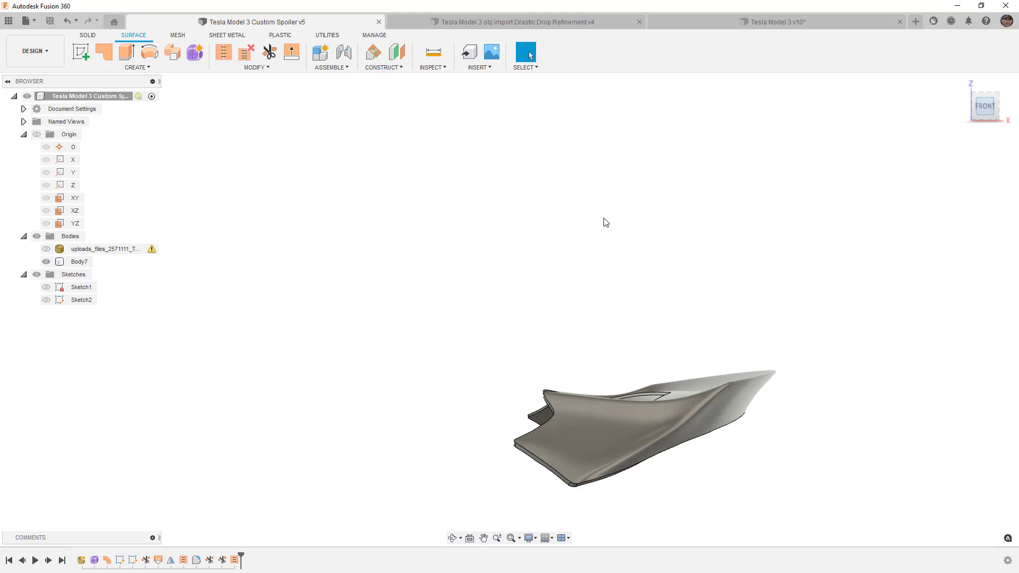
pyautogui.click(436, 68)
pyautogui.click(455, 186)
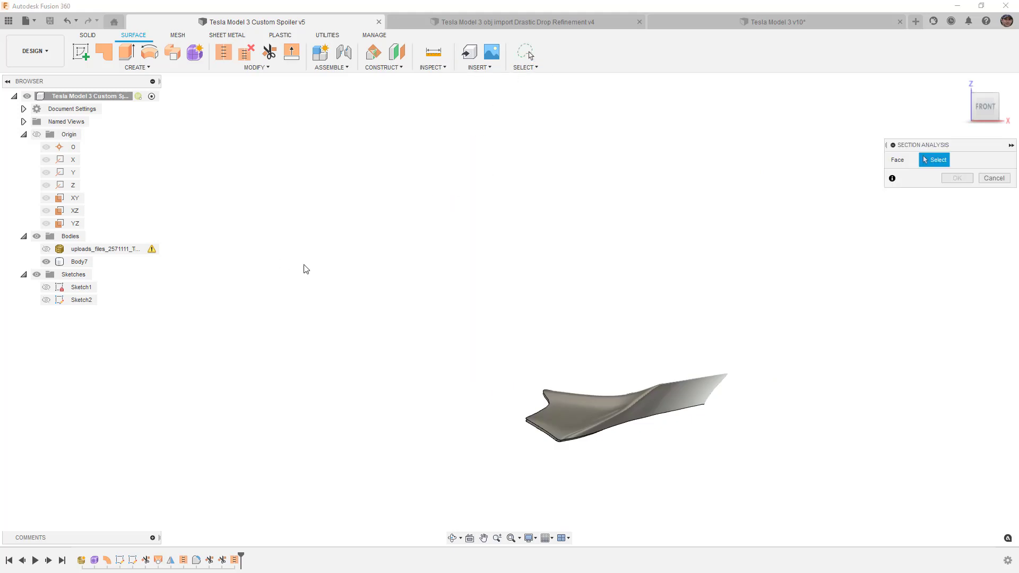
pyautogui.click(74, 211)
pyautogui.scroll(5, 548, 350)
pyautogui.scroll(-4, 542, 357)
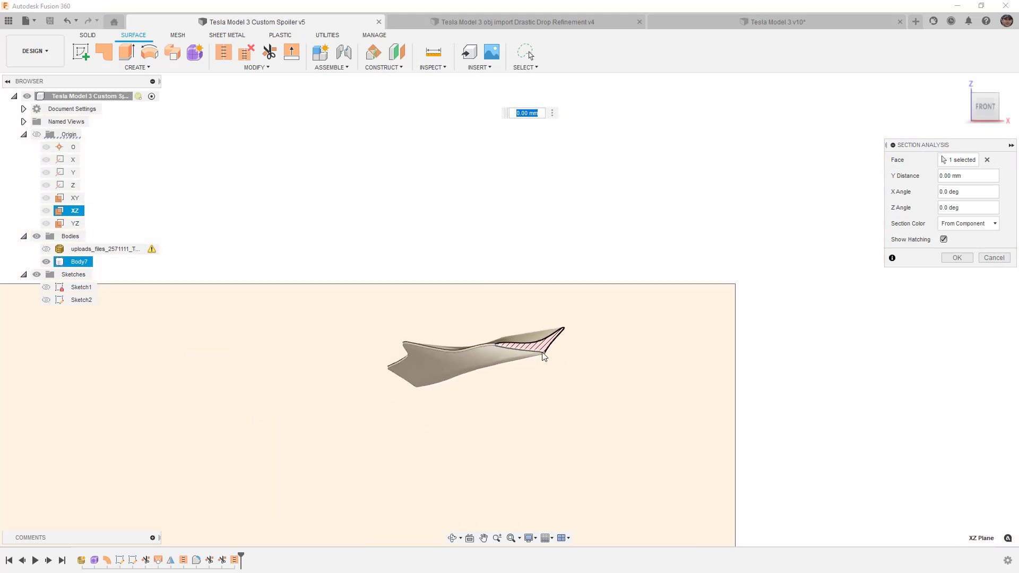
pyautogui.scroll(-5, 546, 371)
pyautogui.moveTo(440, 406); pyautogui.dragTo(541, 254, button='middle')
pyautogui.moveTo(158, 325); pyautogui.dragTo(141, 341)
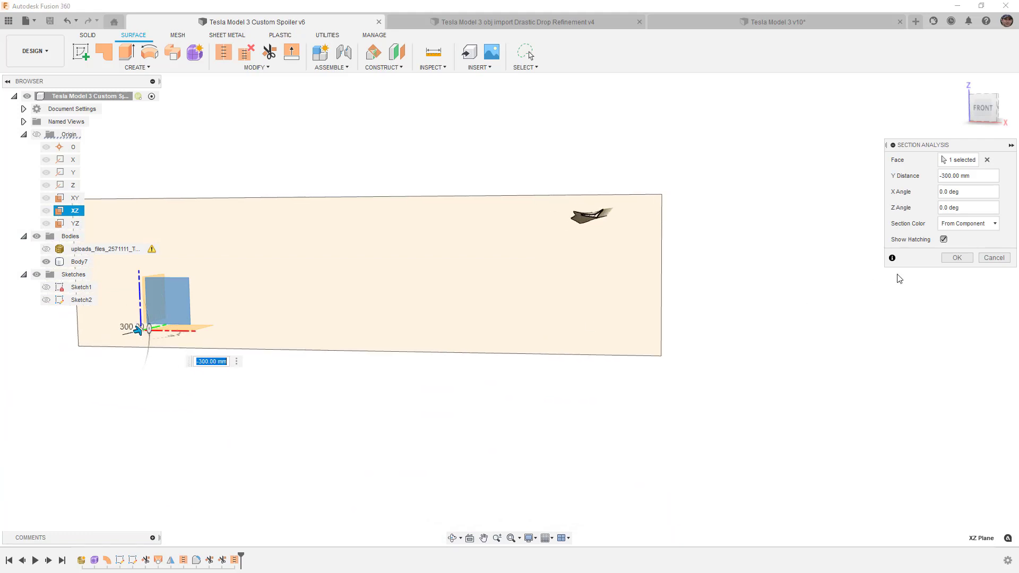
pyautogui.click(993, 258)
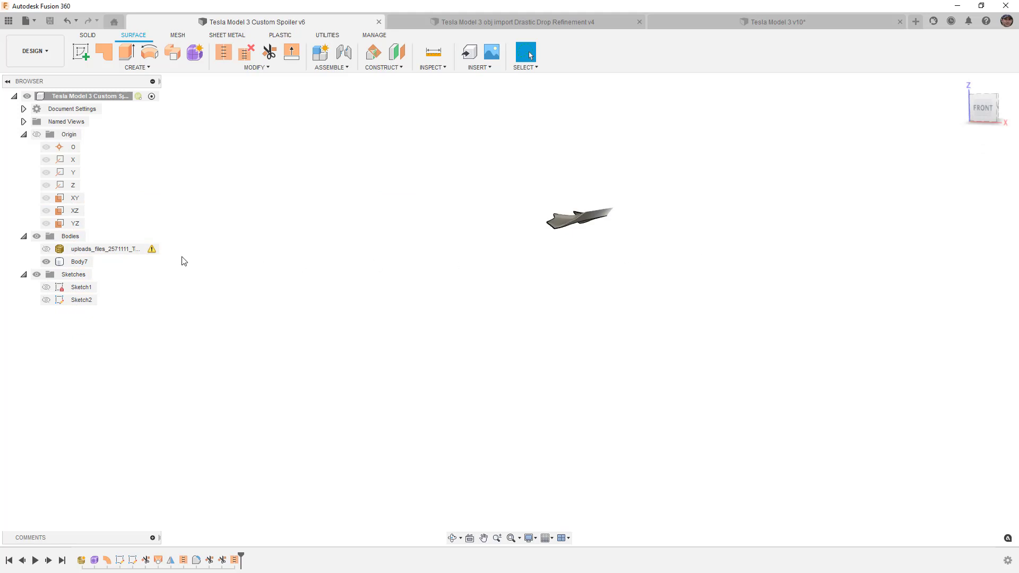
# Show the imported Tesla trunk mesh body together with the spoiler.
pyautogui.click(46, 249)
pyautogui.scroll(8, 584, 233)
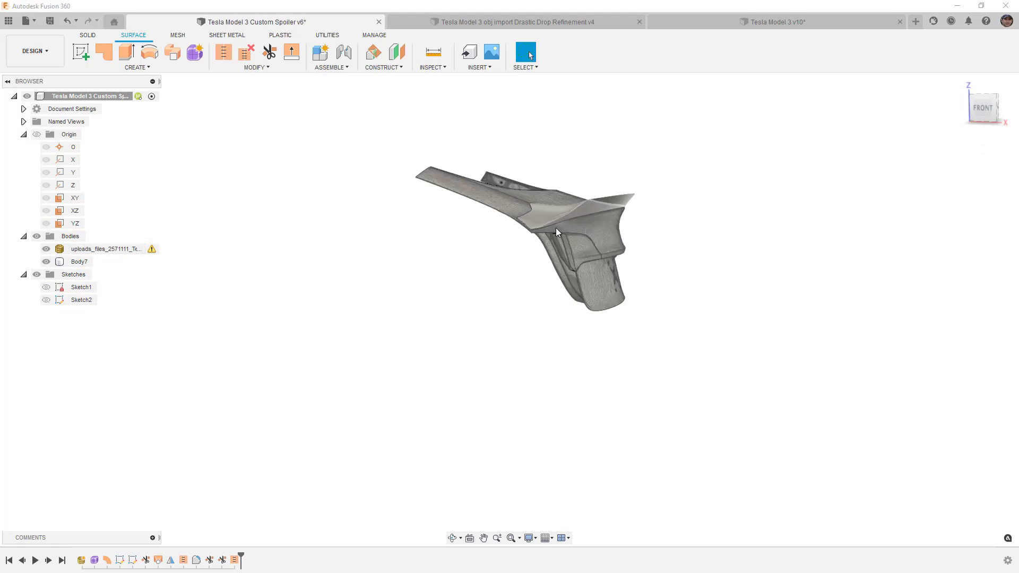
# Examine how the spoiler's rear lower edge meets the trunk mesh, highlighting the Loft1 feature for reference.
pyautogui.keyDown('shift'); pyautogui.moveTo(515, 228); pyautogui.dragTo(549, 217, button='middle'); pyautogui.keyUp('shift')
pyautogui.scroll(10, 575, 250)
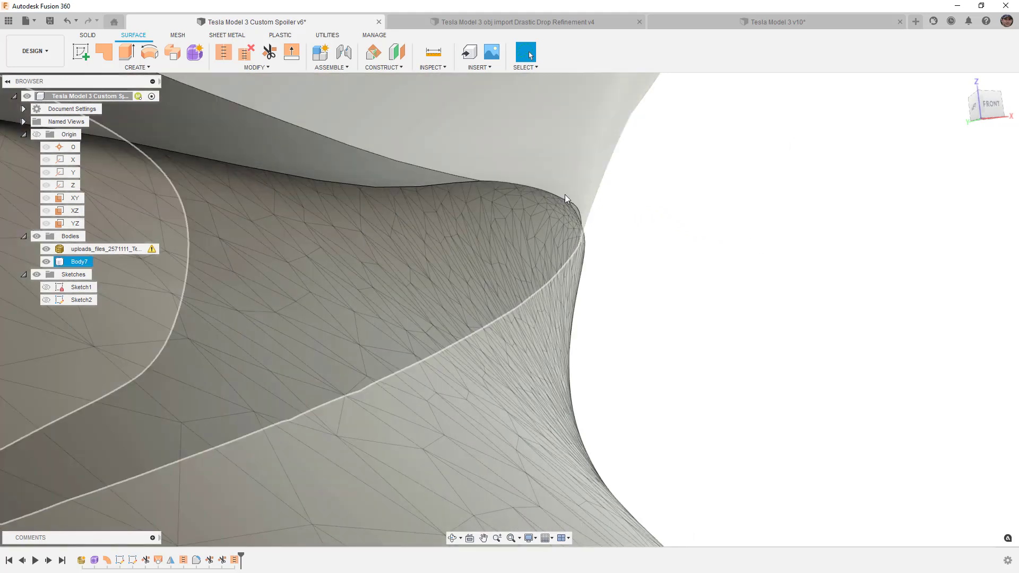
pyautogui.keyDown('shift'); pyautogui.moveTo(565, 200); pyautogui.dragTo(570, 201, button='middle'); pyautogui.keyUp('shift')
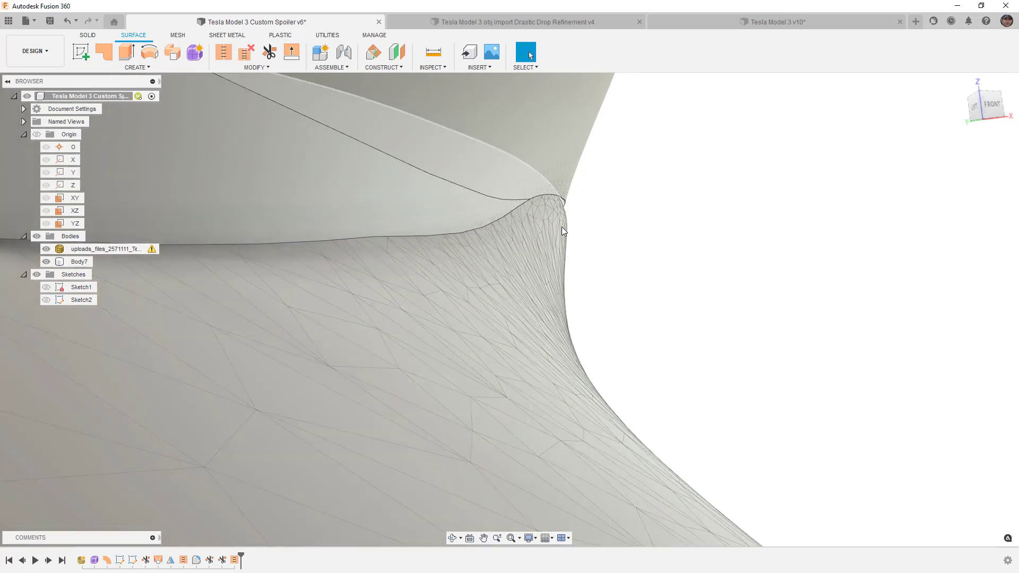
pyautogui.click(566, 202)
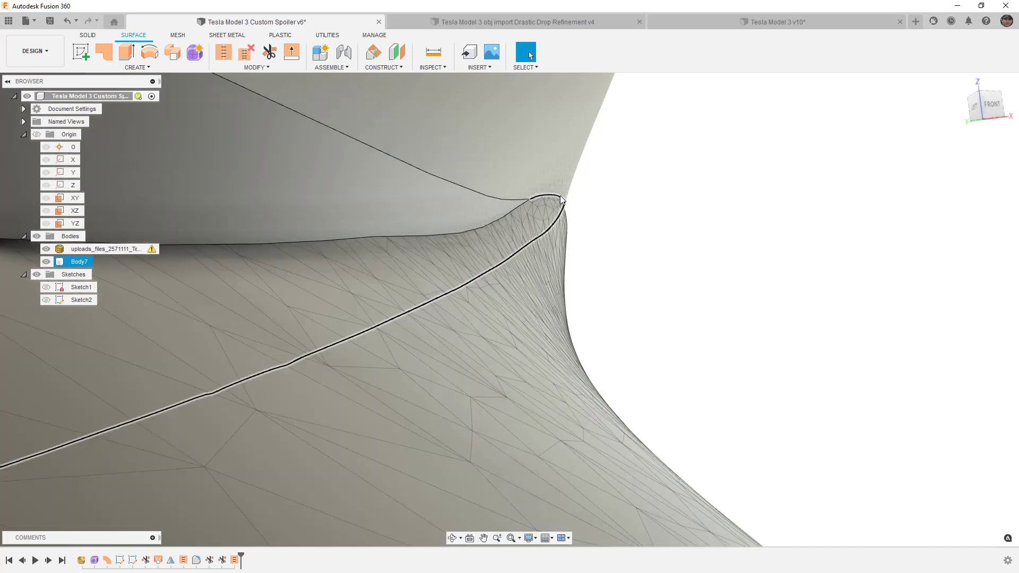
pyautogui.scroll(-5, 568, 220)
pyautogui.keyDown('shift'); pyautogui.moveTo(569, 222); pyautogui.dragTo(561, 231, button='middle'); pyautogui.keyUp('shift')
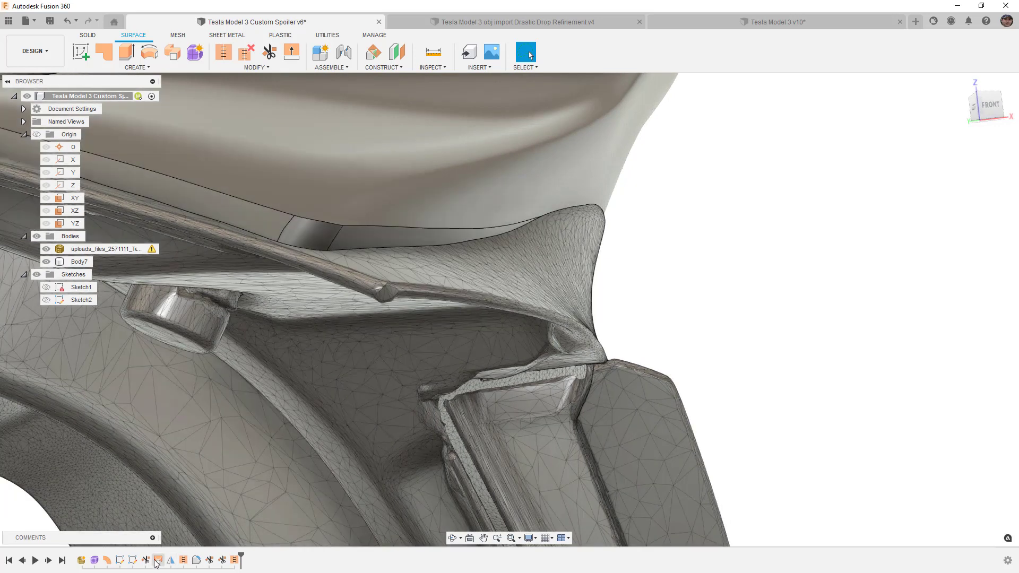
pyautogui.click(157, 560)
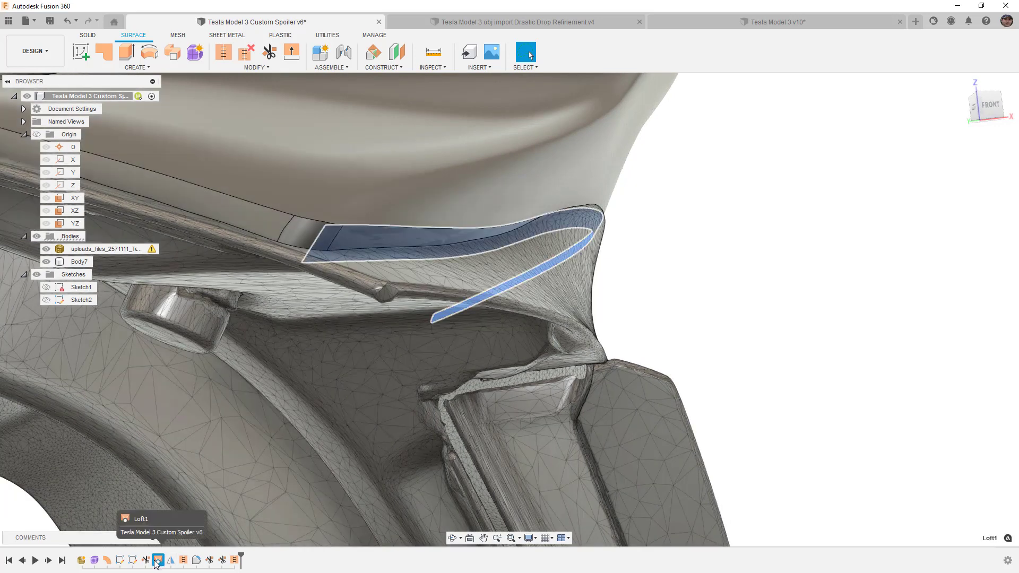
pyautogui.scroll(-5, 541, 333)
pyautogui.moveTo(609, 295)
pyautogui.keyDown('shift'); pyautogui.mouseDown(button='middle')
pyautogui.moveTo(577, 287)
pyautogui.moveTo(633, 297)
pyautogui.moveTo(594, 296)
pyautogui.mouseUp(button='middle'); pyautogui.keyUp('shift')
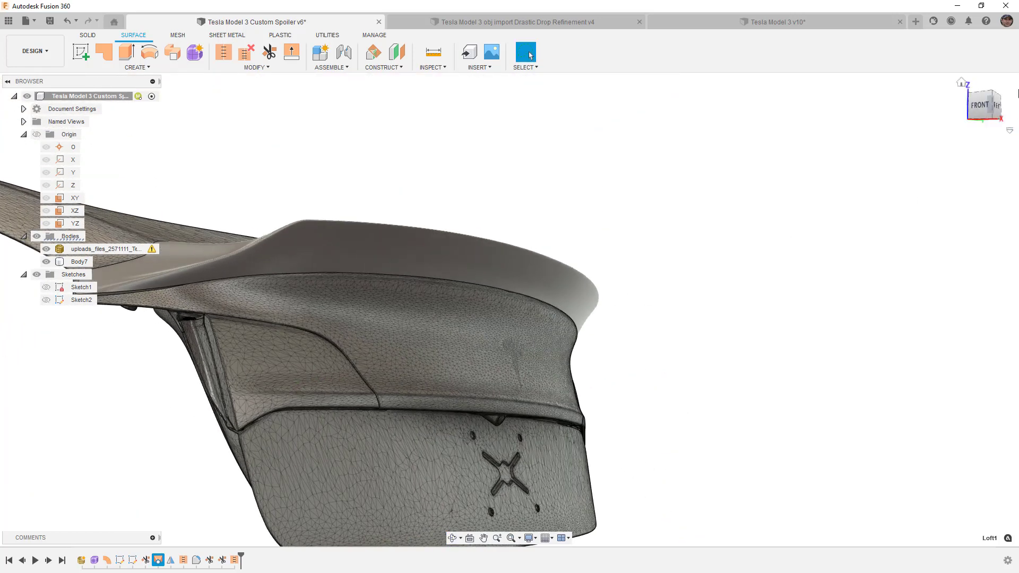
# Inspect the trunk's rear corner from the right and front, comparing it with the spoiler body Body7 hidden and shown.
pyautogui.click(998, 108)
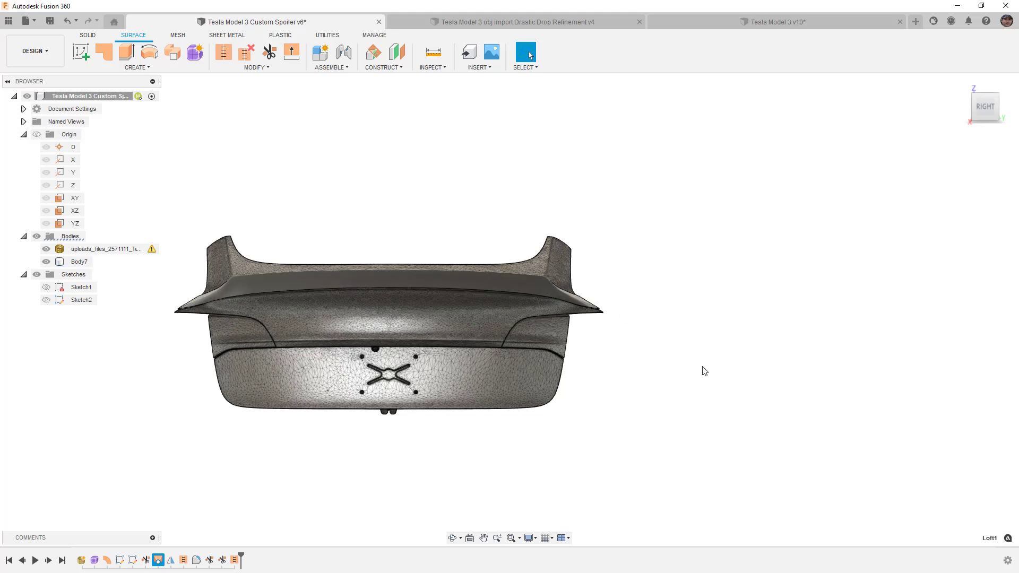
pyautogui.keyDown('shift'); pyautogui.moveTo(248, 361); pyautogui.dragTo(389, 310, button='middle'); pyautogui.keyUp('shift')
pyautogui.scroll(10, 437, 292)
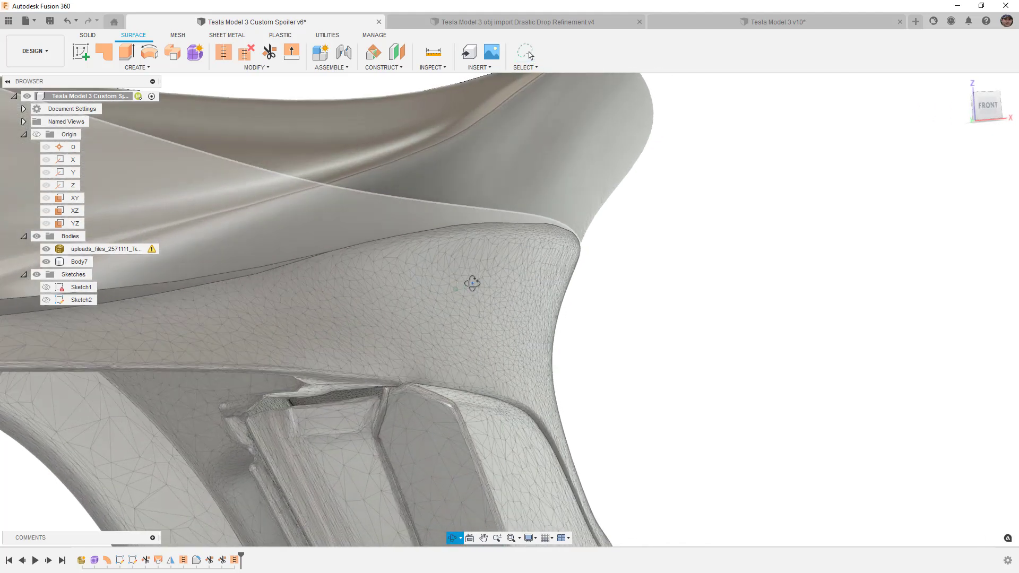
pyautogui.keyDown('shift'); pyautogui.moveTo(472, 283); pyautogui.dragTo(487, 284, button='middle'); pyautogui.keyUp('shift')
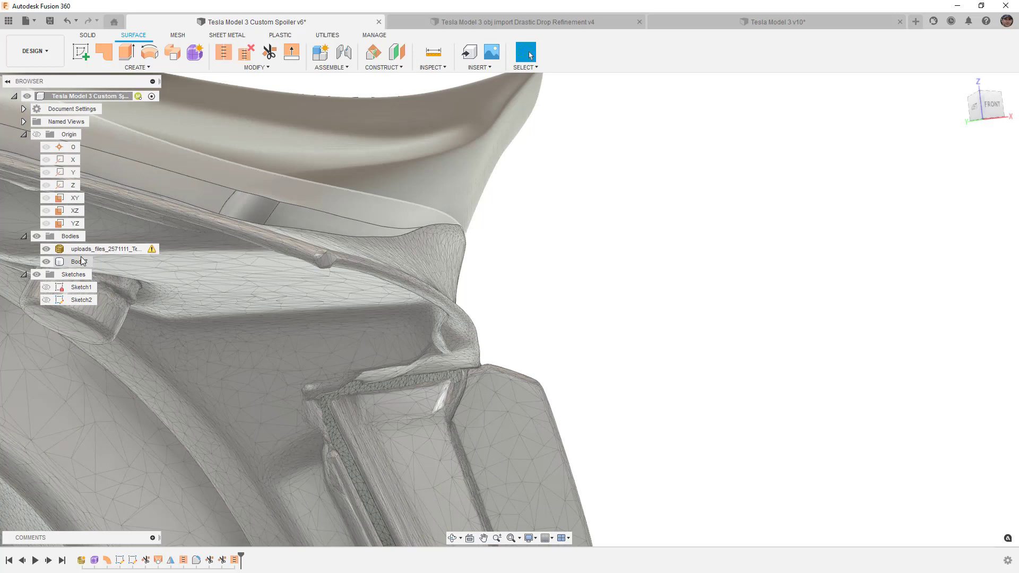
pyautogui.click(45, 263)
pyautogui.click(45, 261)
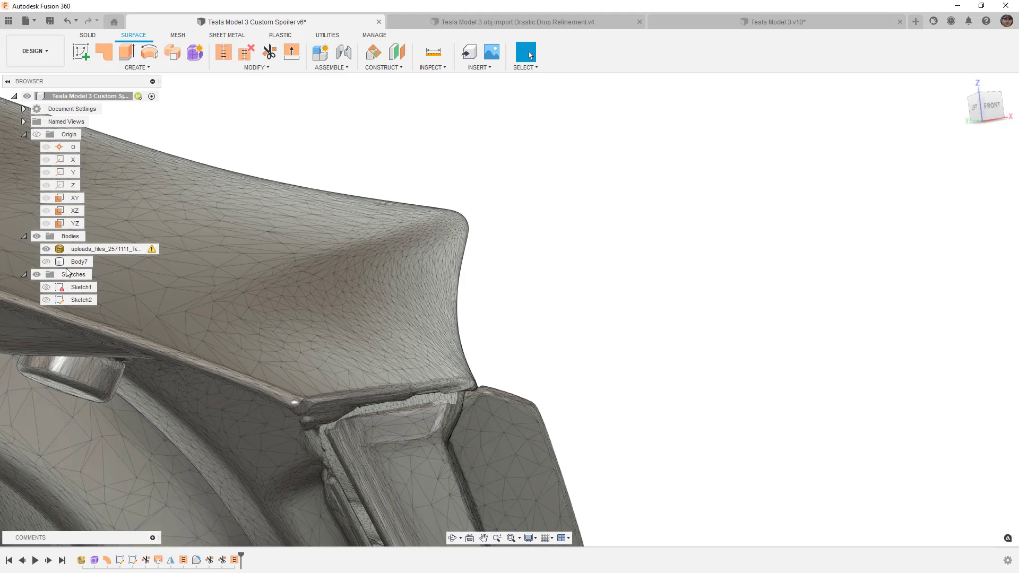
pyautogui.click(46, 261)
# Fillet the spoiler's perimeter edge chain where it meets the trunk with a constant 1 mm radius.
pyautogui.keyDown('shift'); pyautogui.moveTo(447, 291); pyautogui.dragTo(572, 277, button='middle'); pyautogui.keyUp('shift')
pyautogui.click(254, 68)
pyautogui.click(234, 91)
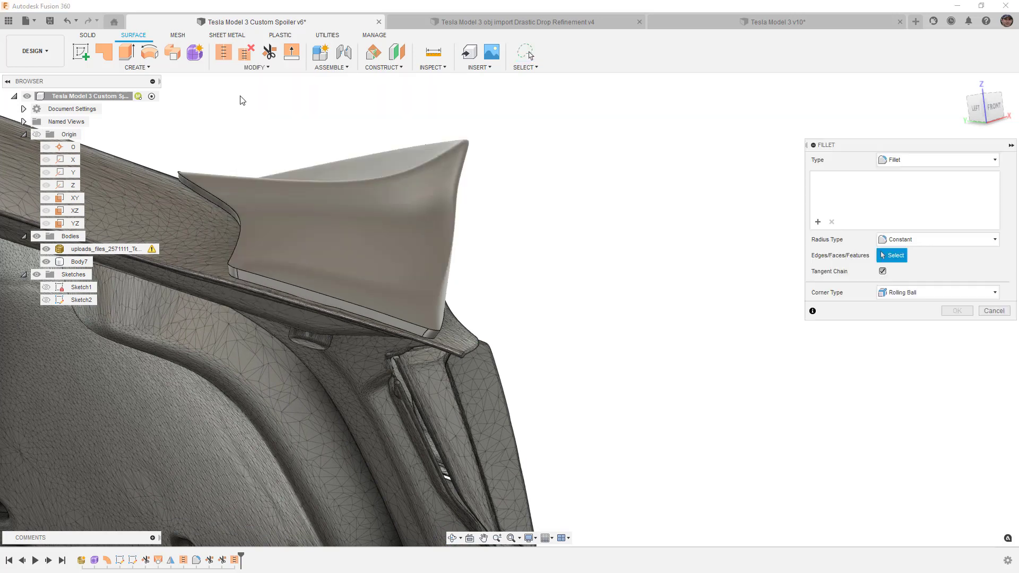
pyautogui.click(197, 184)
pyautogui.keyDown('shift'); pyautogui.moveTo(346, 198); pyautogui.dragTo(433, 287, button='middle'); pyautogui.keyUp('shift')
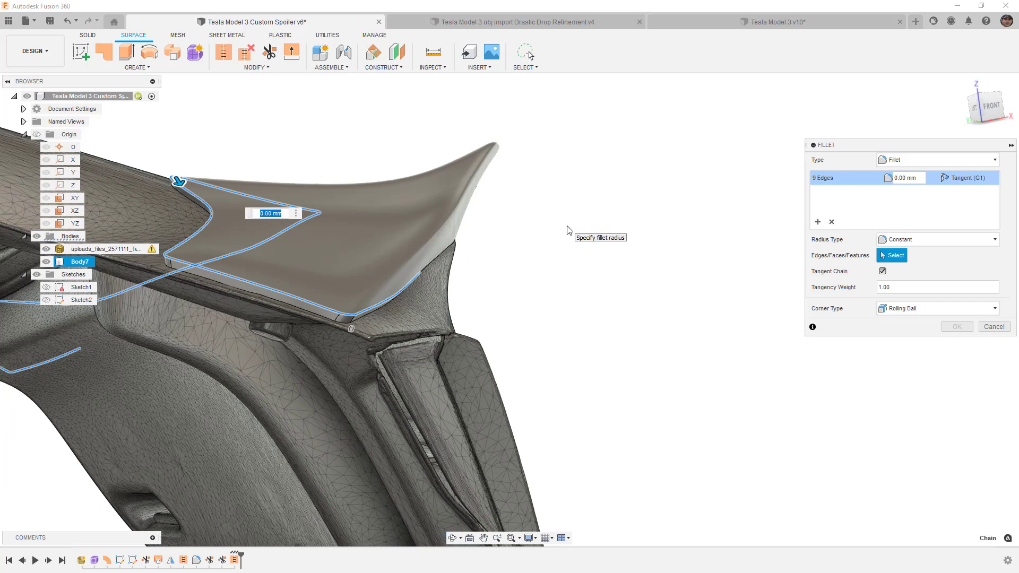
pyautogui.keyDown('shift'); pyautogui.moveTo(567, 230); pyautogui.dragTo(543, 228, button='middle'); pyautogui.keyUp('shift')
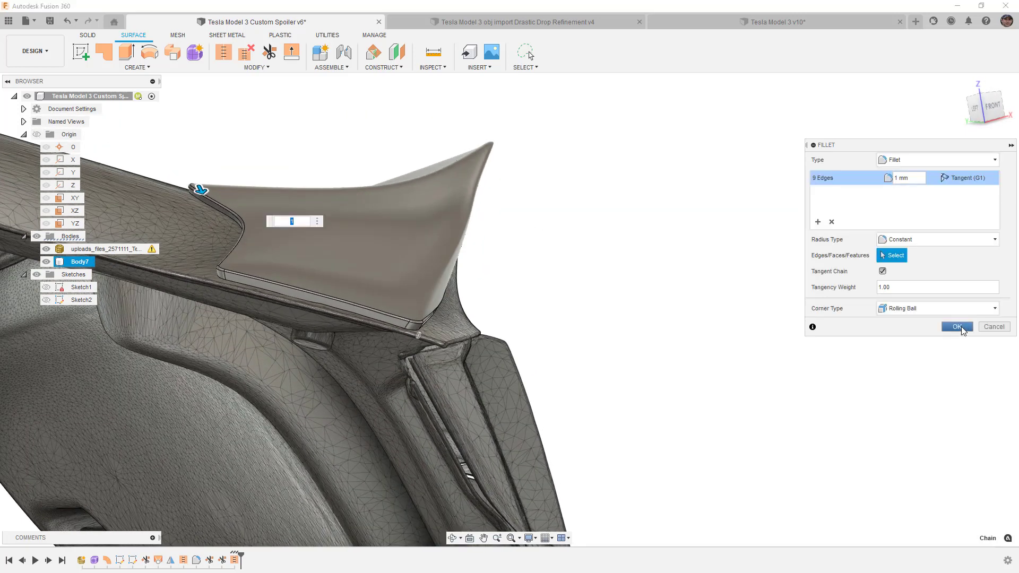
pyautogui.click(962, 328)
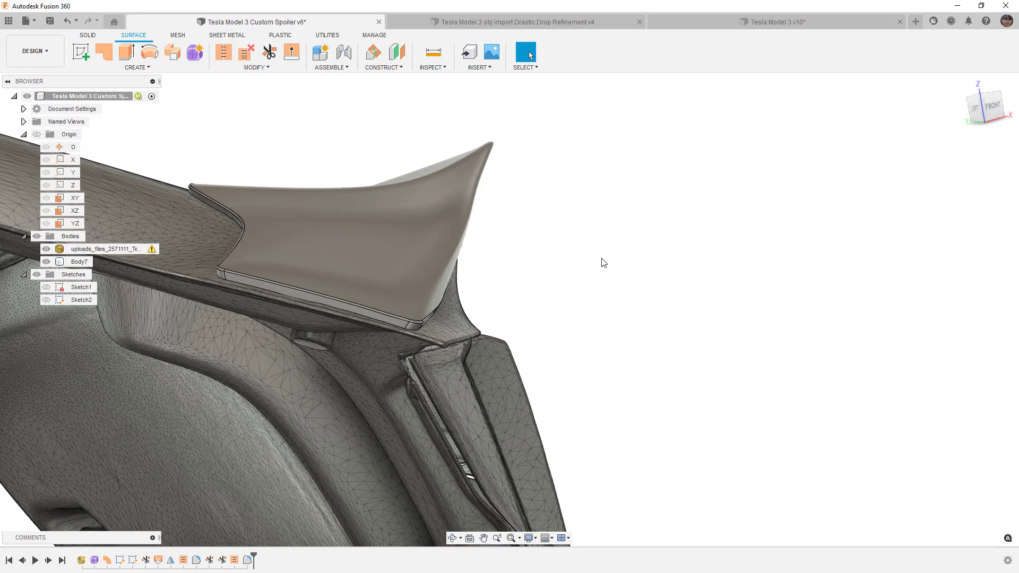
# Check the filleted spoiler from the front corner and save the design as a new version.
pyautogui.keyDown('shift'); pyautogui.moveTo(605, 264); pyautogui.dragTo(592, 289, button='middle'); pyautogui.keyUp('shift')
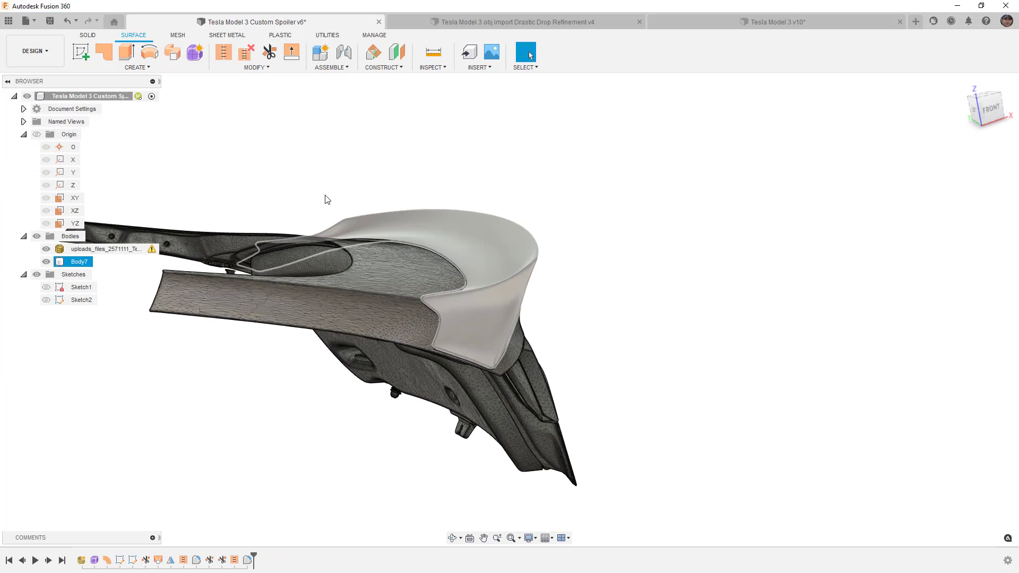
pyautogui.click(49, 21)
pyautogui.click(508, 316)
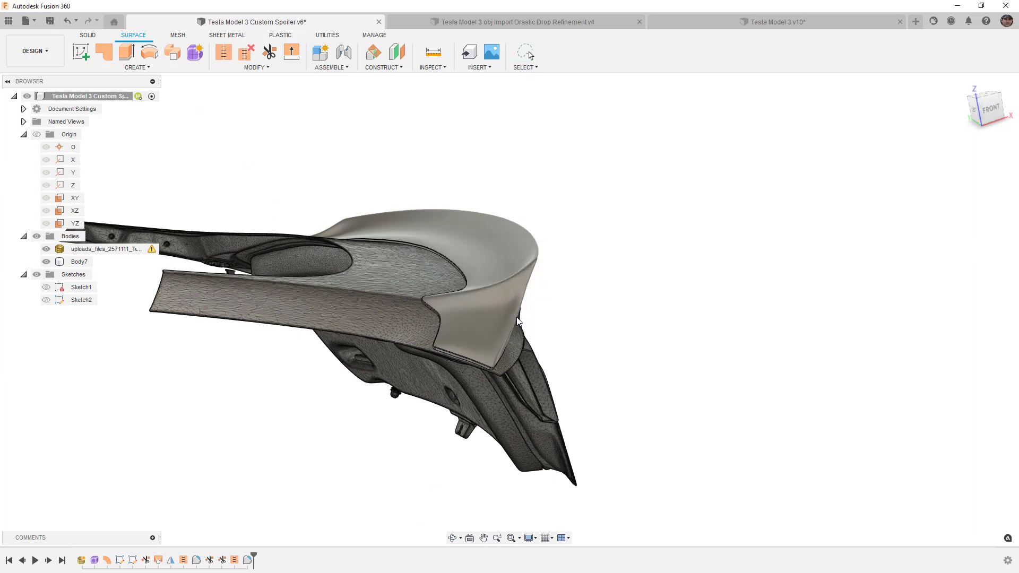
# Switch to the Tesla Model 3 v10 design and hide the previously imported spoiler component.
pyautogui.click(755, 24)
pyautogui.scroll(-2, 542, 162)
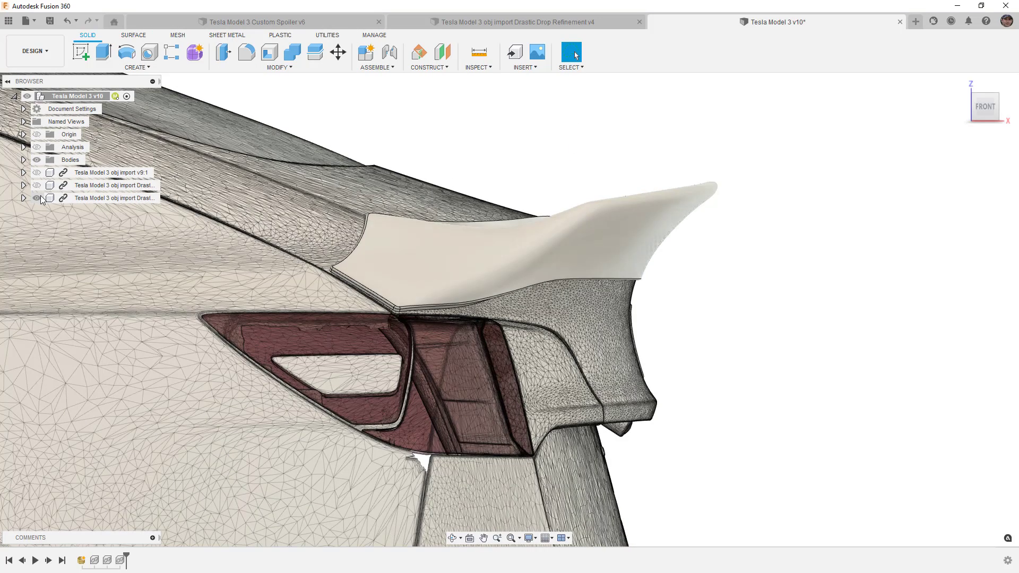
pyautogui.click(37, 199)
# Insert the Tesla Model 3 Custom Spoiler design from the Sandbox folder into the car, keeping its original position.
pyautogui.click(9, 21)
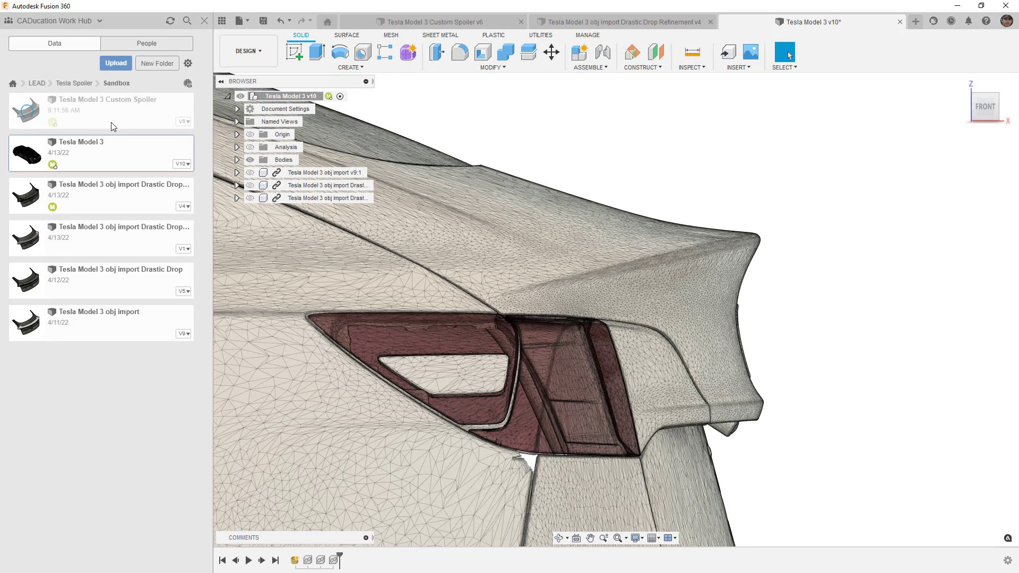
pyautogui.moveTo(106, 118); pyautogui.dragTo(643, 144)
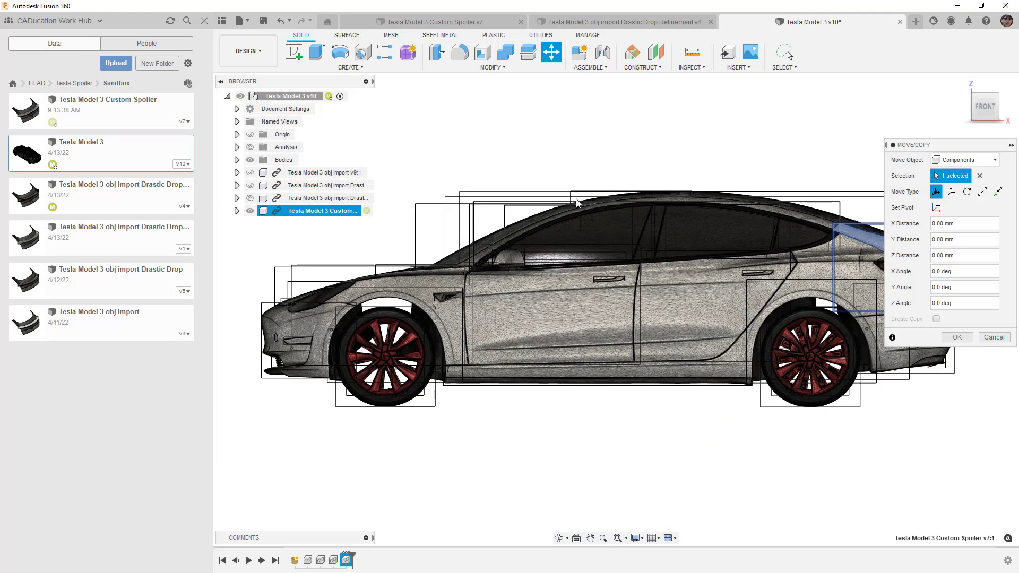
pyautogui.scroll(5, 752, 247)
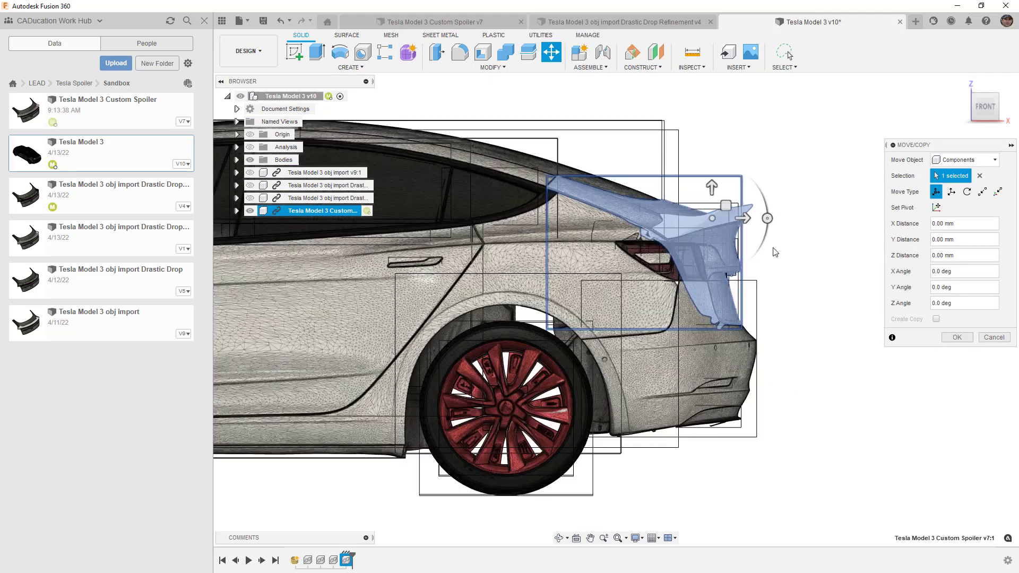
pyautogui.click(960, 339)
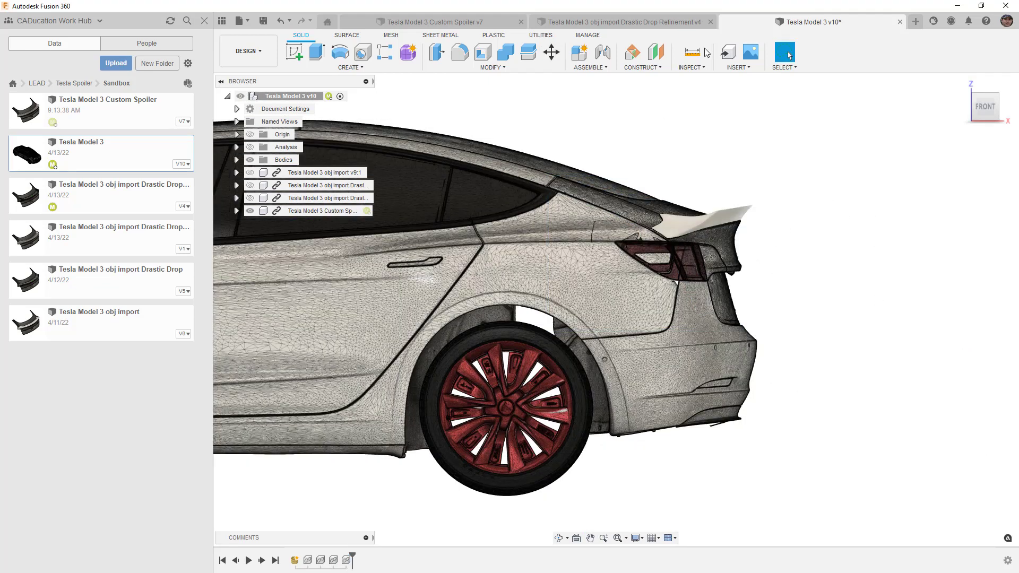
# Hide the imported trunk mesh in the Tesla Model 3 Custom Spoiler design and save it as a new version.
pyautogui.click(481, 22)
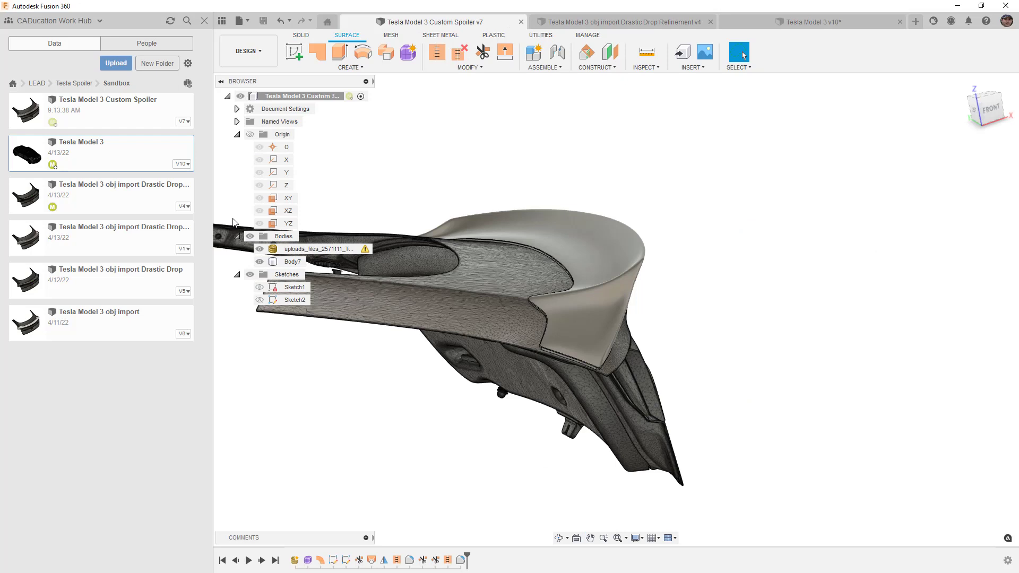
pyautogui.click(259, 248)
pyautogui.hotkey('ctrl', 's')
pyautogui.press('Return')
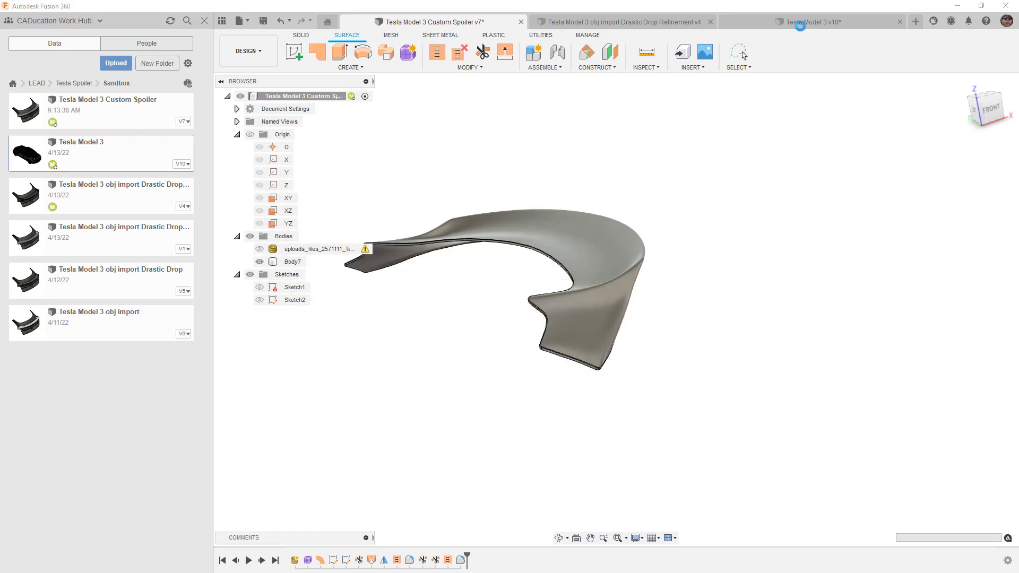
# Return to the Tesla Model 3 v10 design and examine how the custom spoiler fits the car above the tail light.
pyautogui.click(805, 20)
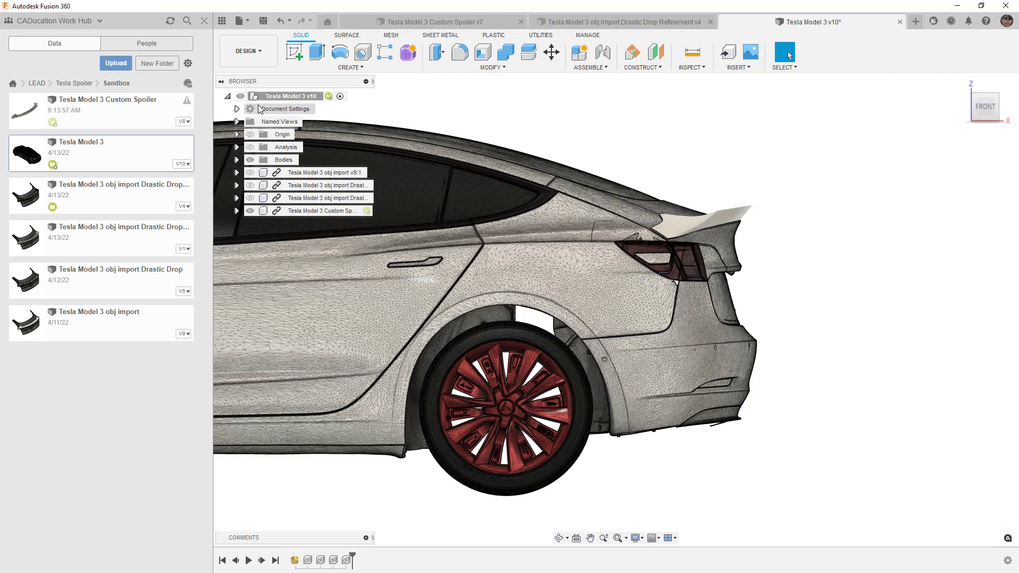
pyautogui.click(222, 20)
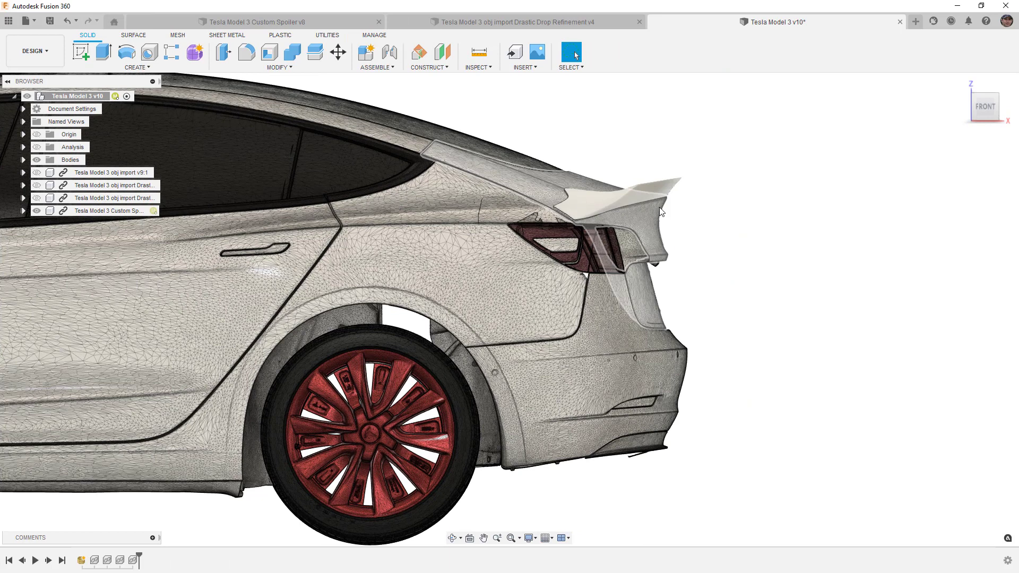
pyautogui.scroll(3, 659, 207)
pyautogui.scroll(2, 682, 184)
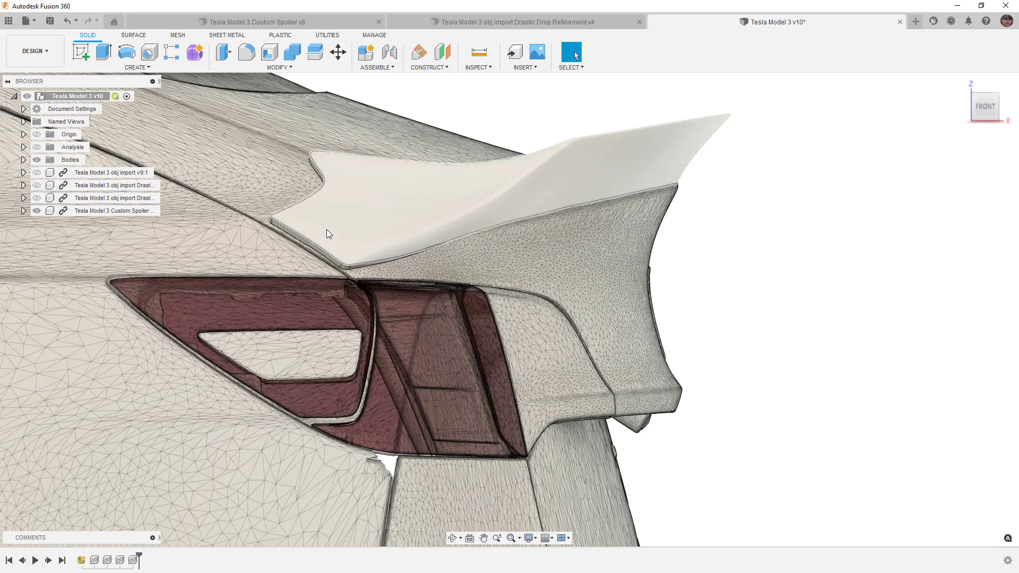
pyautogui.scroll(-2, 339, 225)
pyautogui.scroll(5, 339, 225)
pyautogui.keyDown('shift'); pyautogui.moveTo(339, 224); pyautogui.dragTo(358, 228, button='middle'); pyautogui.keyUp('shift')
pyautogui.scroll(-4, 357, 228)
pyautogui.scroll(-1, 358, 228)
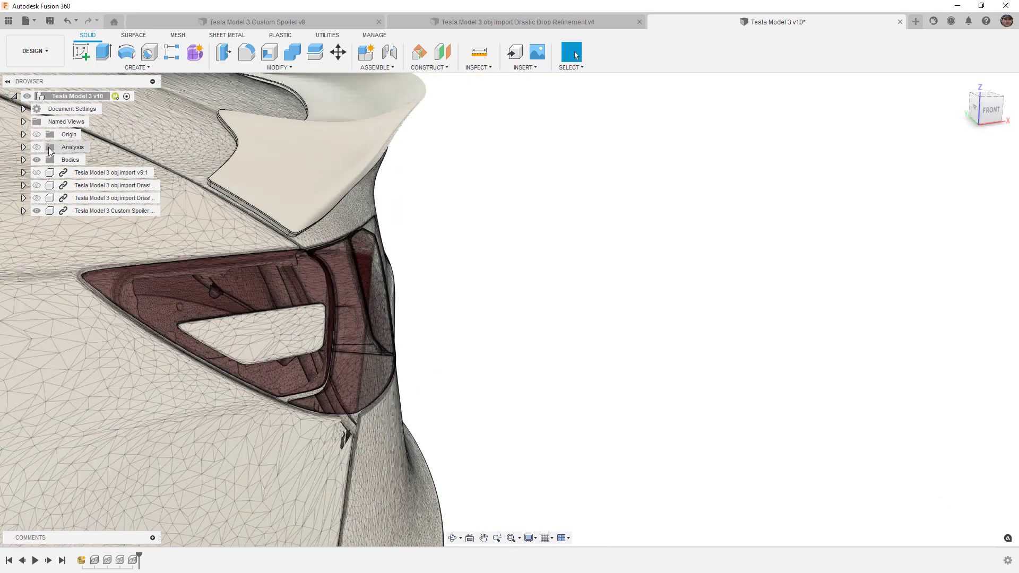
# Show the section analysis to inspect the custom spoiler's cross-section from the front, and hide it again.
pyautogui.click(36, 147)
pyautogui.scroll(-2, 375, 225)
pyautogui.click(994, 111)
pyautogui.scroll(3, 370, 152)
pyautogui.scroll(4, 367, 151)
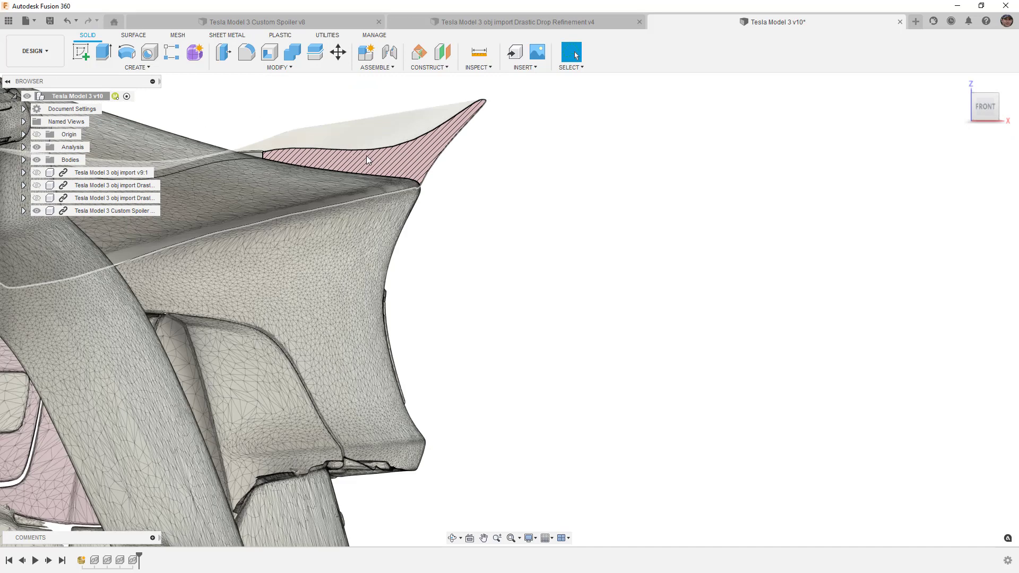
pyautogui.scroll(-1, 451, 205)
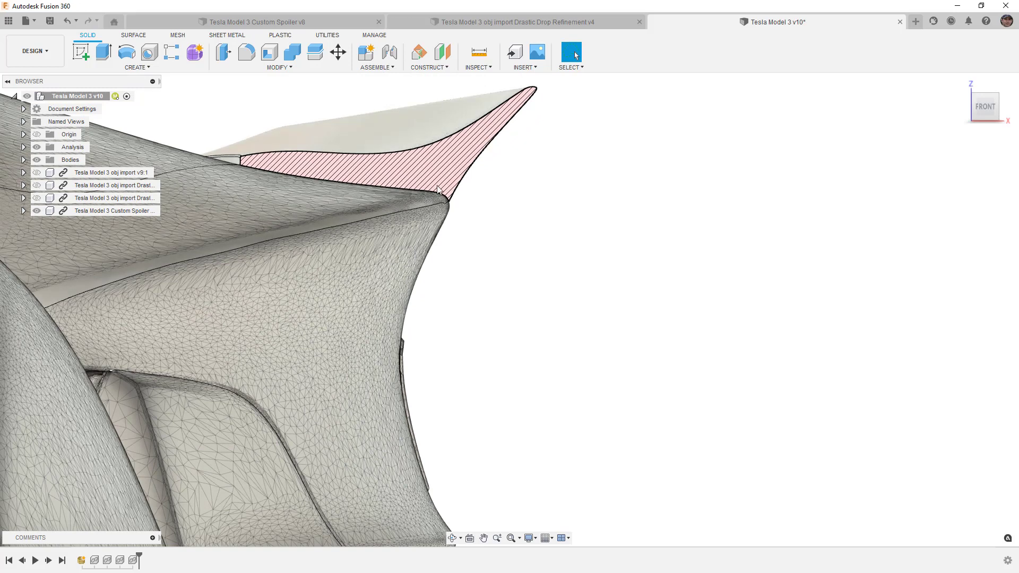
pyautogui.click(36, 147)
pyautogui.scroll(-3, 525, 218)
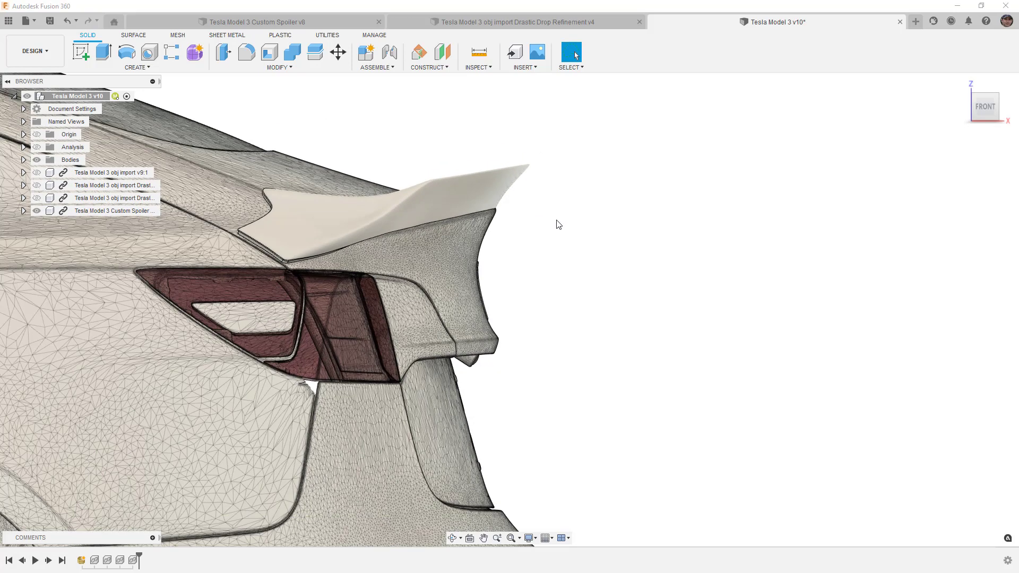
pyautogui.scroll(-3, 562, 225)
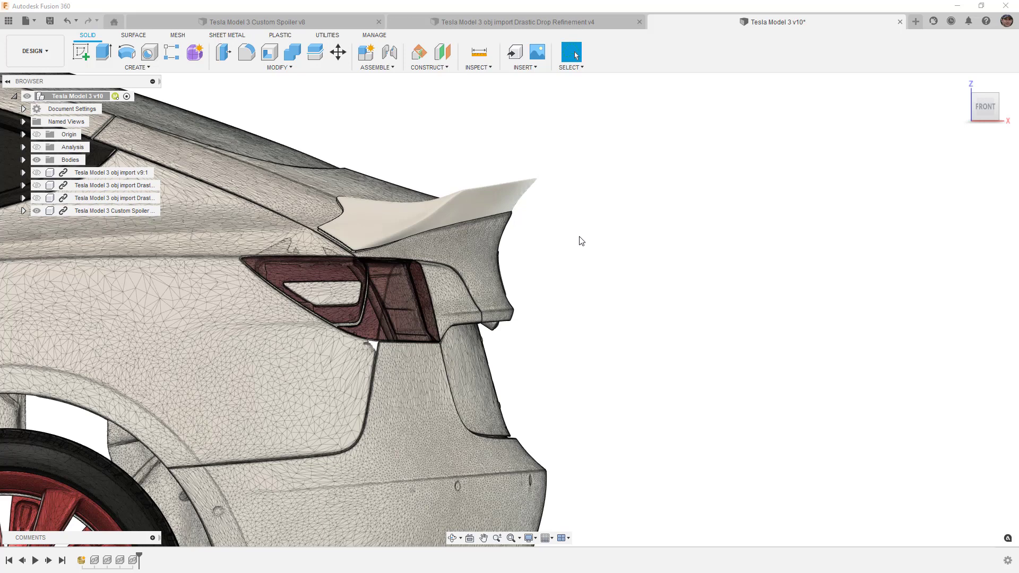
# Compare the previously imported spoiler with the custom spoiler in the section analysis by swapping their visibility.
pyautogui.click(37, 198)
pyautogui.click(37, 211)
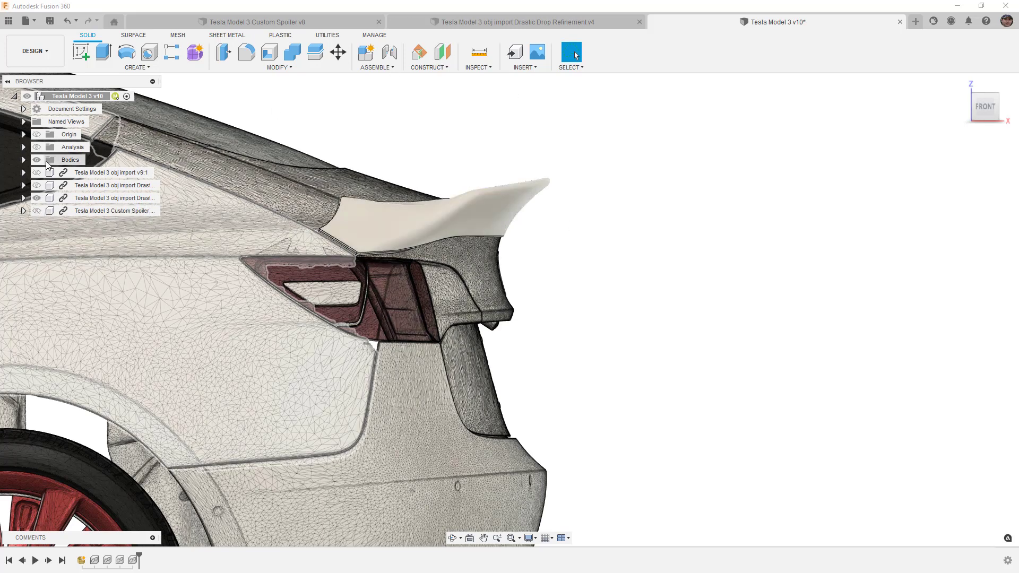
pyautogui.click(37, 147)
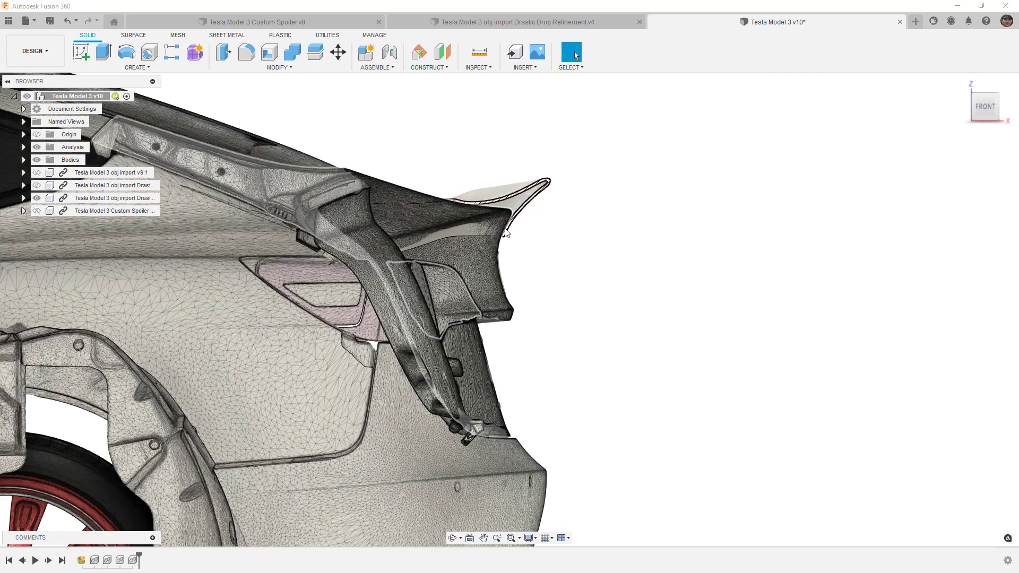
pyautogui.click(533, 197)
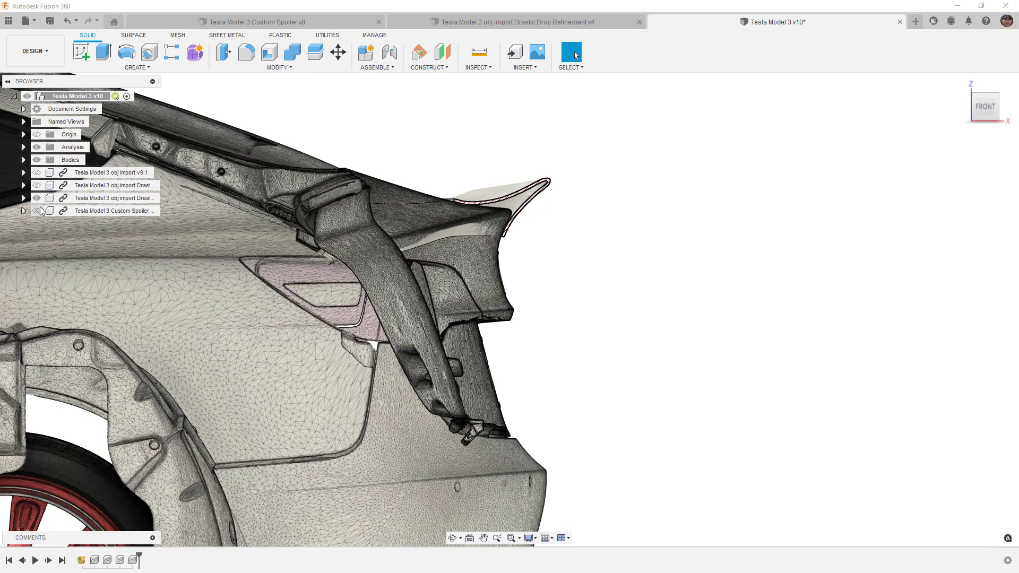
pyautogui.click(37, 198)
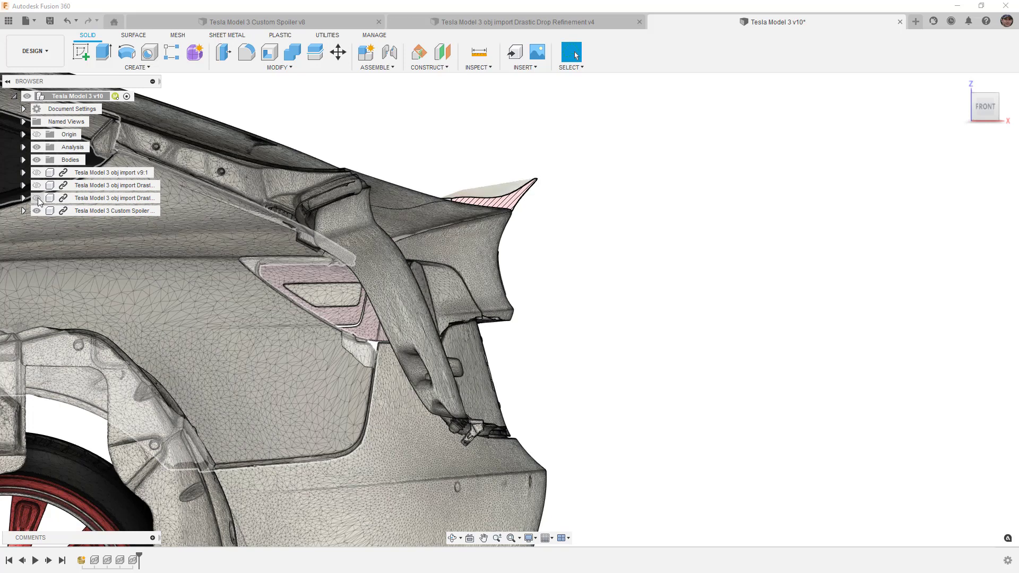
# Examine the overlapping cross-sections of the imported and custom spoilers up close, and hide the imported spoiler.
pyautogui.scroll(3, 525, 187)
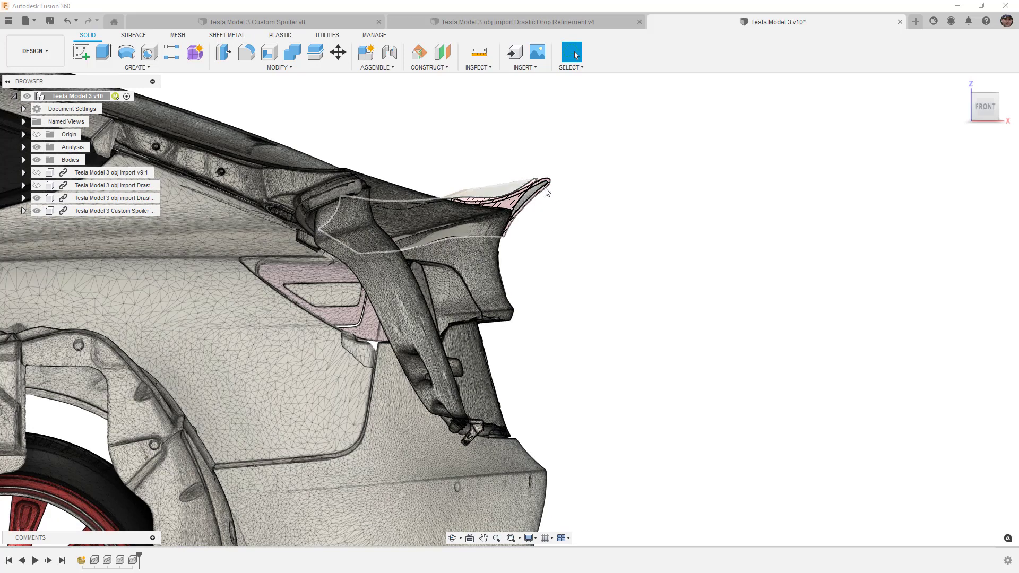
pyautogui.scroll(4, 525, 187)
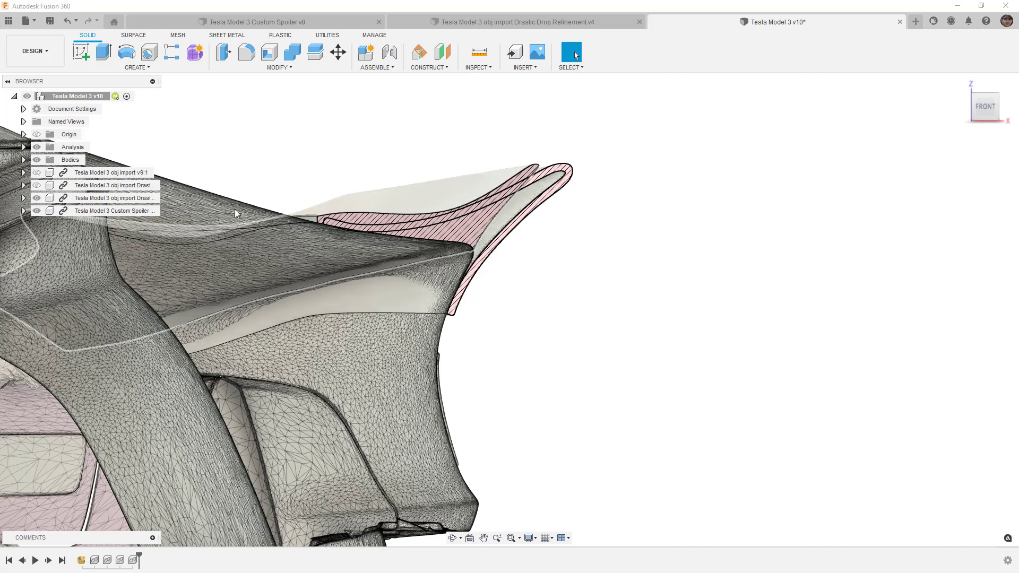
pyautogui.click(37, 198)
pyautogui.click(37, 185)
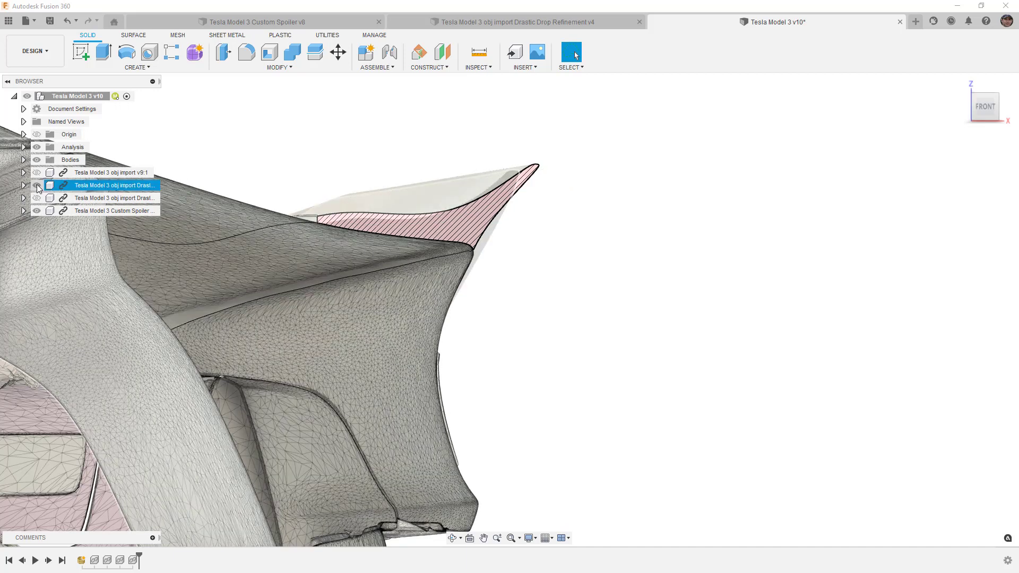
# Compare the spoiler of Tesla Model 3 obj import v9:1 with the custom spoiler in section by swapping their visibility.
pyautogui.click(37, 211)
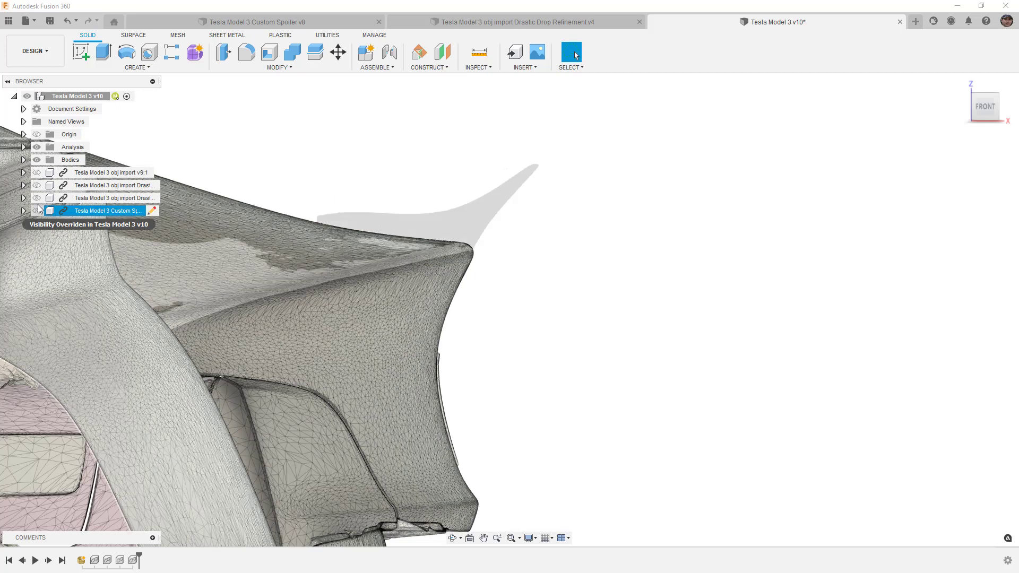
pyautogui.click(37, 172)
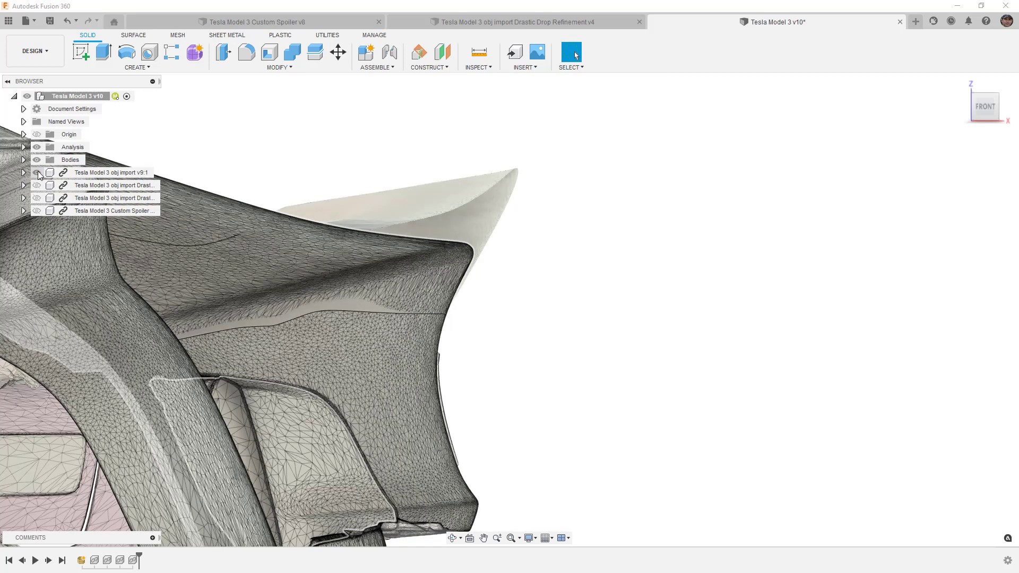
pyautogui.click(37, 173)
pyautogui.click(37, 210)
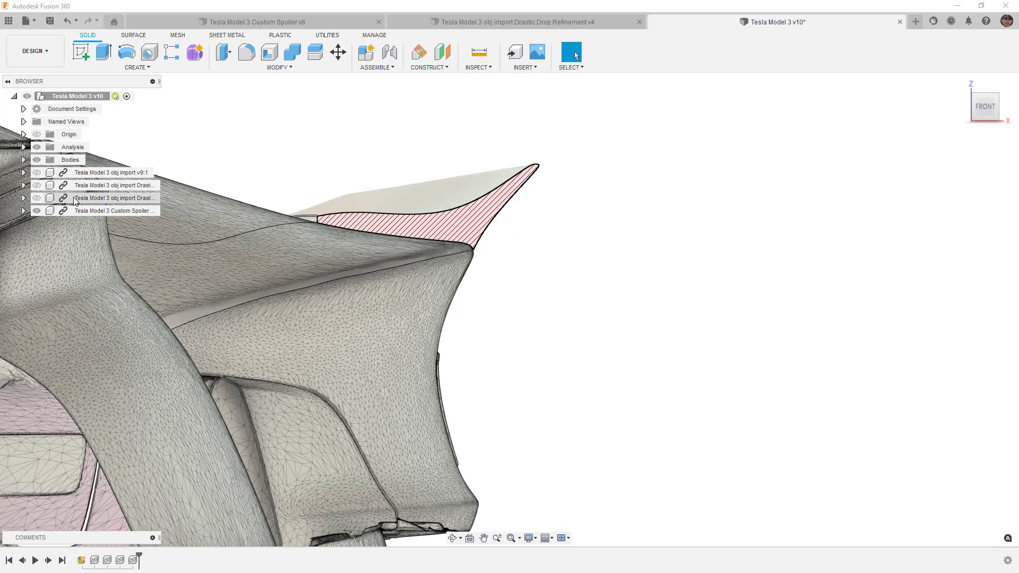
# Inspect the hollow imported spoiler's section alone in place of the custom spoiler, and restore the custom spoiler as the only one shown.
pyautogui.click(37, 198)
pyautogui.click(36, 211)
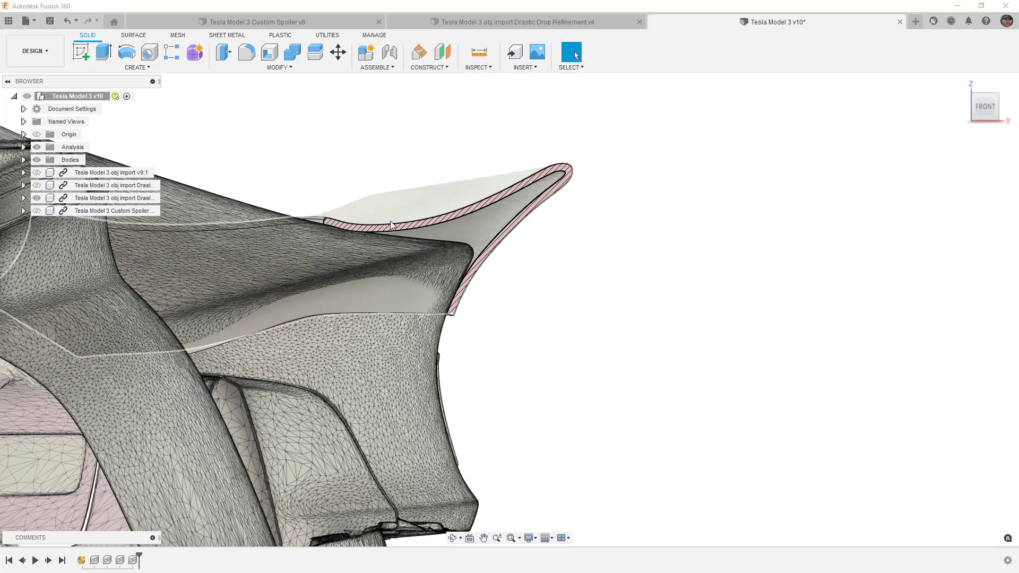
pyautogui.click(37, 211)
pyautogui.click(36, 198)
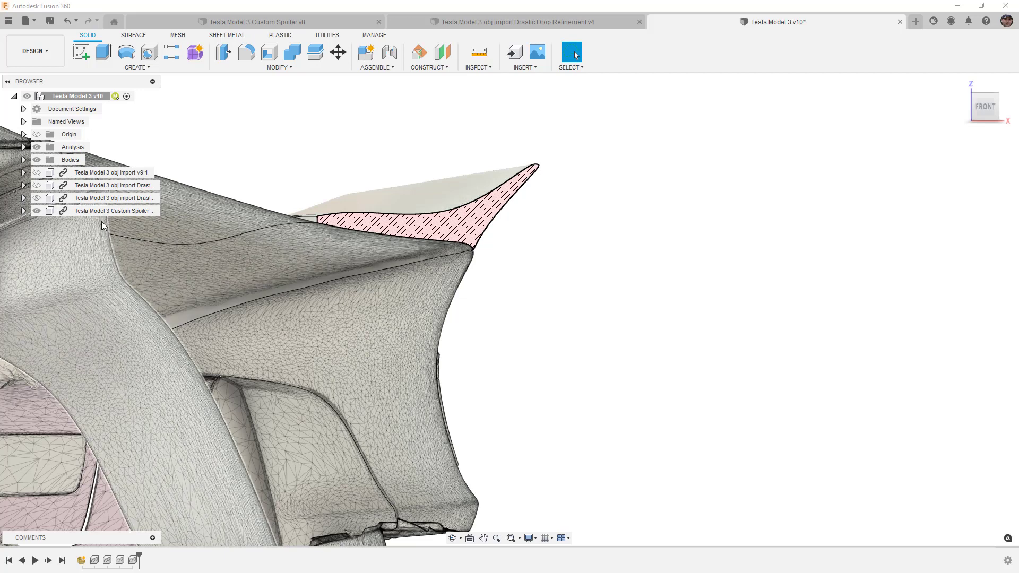
# Hide the section analysis and show the custom spoiler on the complete car in an angled view from above the side.
pyautogui.click(37, 147)
pyautogui.scroll(-6, 528, 286)
pyautogui.keyDown('shift'); pyautogui.moveTo(528, 286); pyautogui.dragTo(512, 318, button='middle'); pyautogui.keyUp('shift')
pyautogui.scroll(-1, 497, 260)
pyautogui.moveTo(494, 251); pyautogui.dragTo(511, 279, button='middle')
pyautogui.scroll(3, 472, 269)
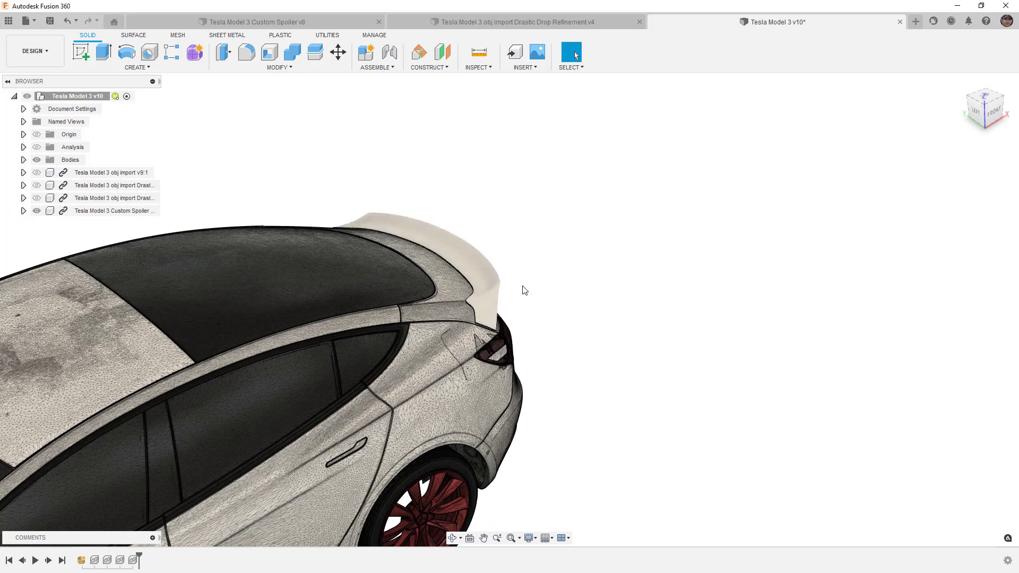
pyautogui.keyDown('shift'); pyautogui.moveTo(525, 289); pyautogui.dragTo(603, 275, button='middle'); pyautogui.keyUp('shift')
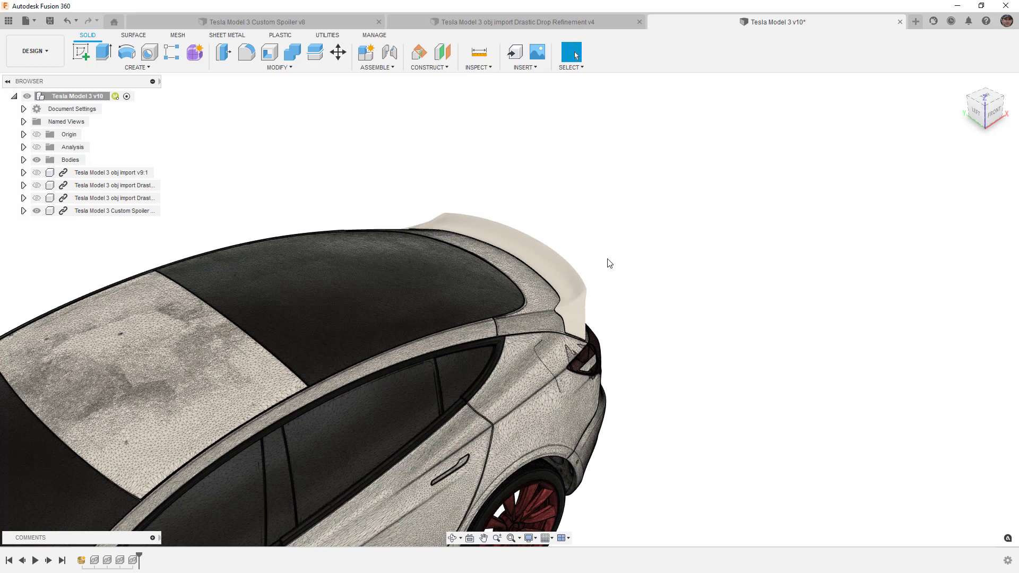